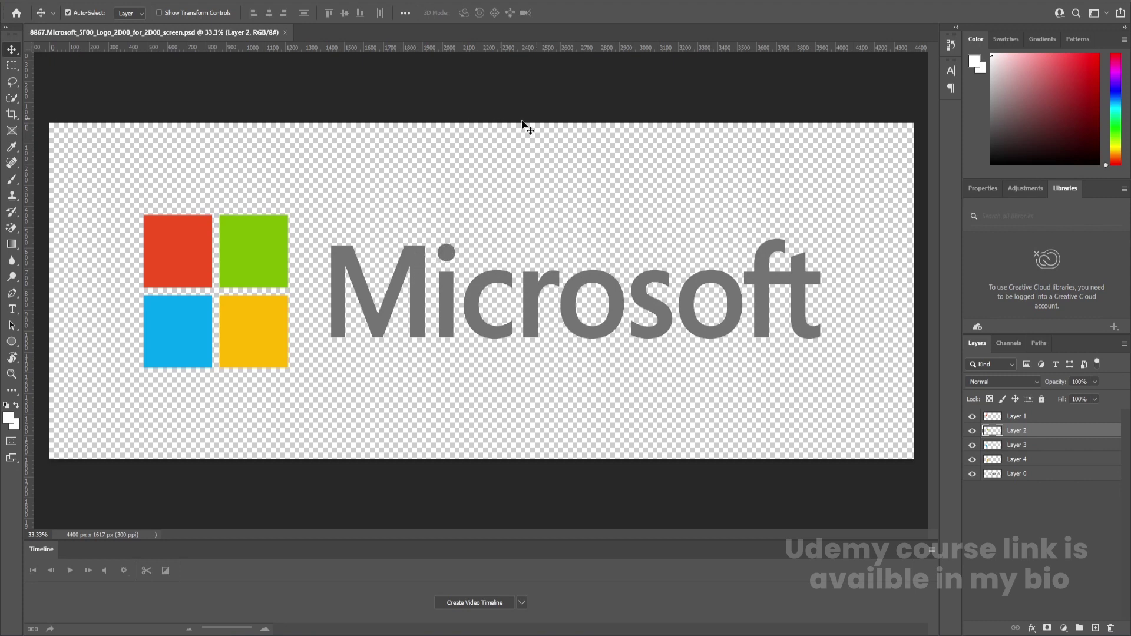
left_click_drag(440, 288, 507, 308)
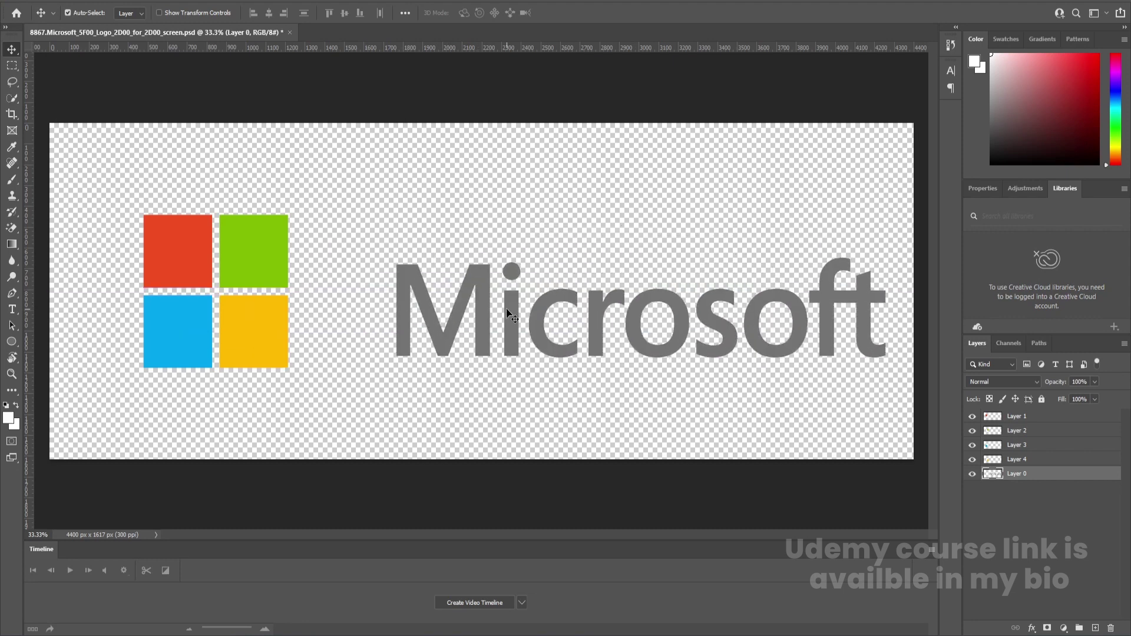
key("ctrl+z")
left_click_drag(282, 278, 281, 259)
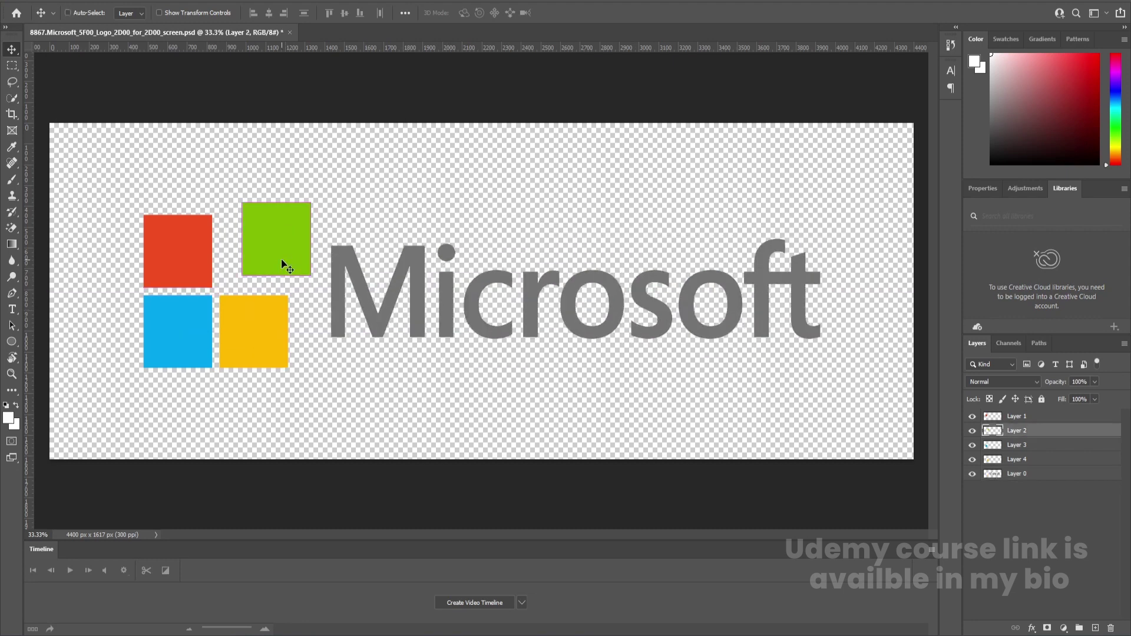
key("ctrl+z")
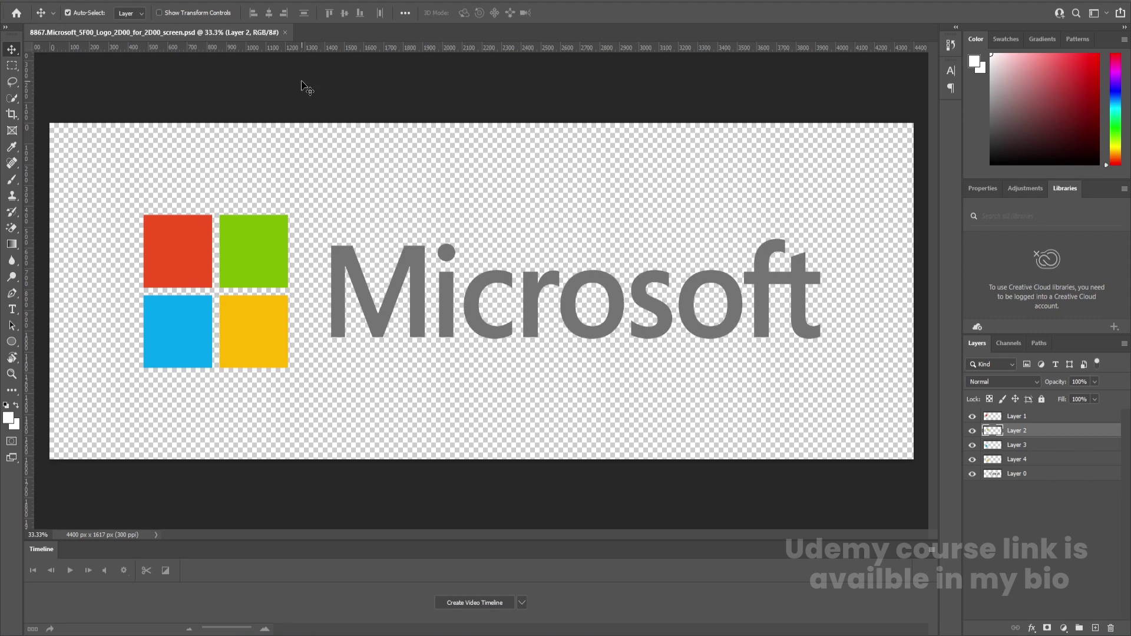
key("ctrl")
key("ctrl")
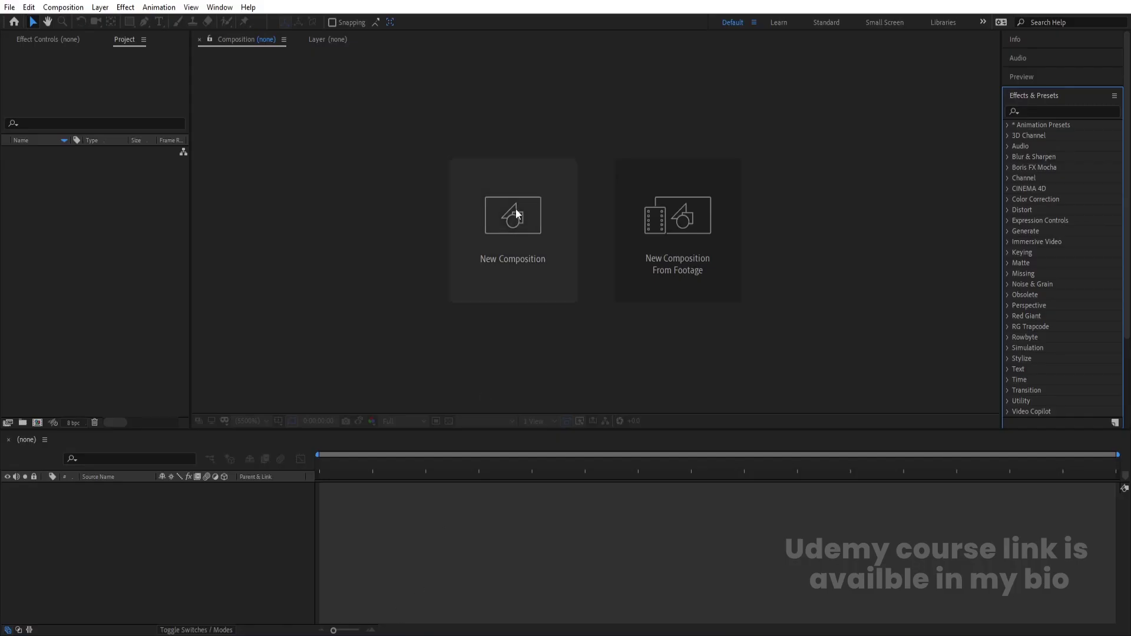
In After Effects, create a new composition named "Microsft Logo reveal" and show the Title/Action Safe guides.
left_click(516, 216)
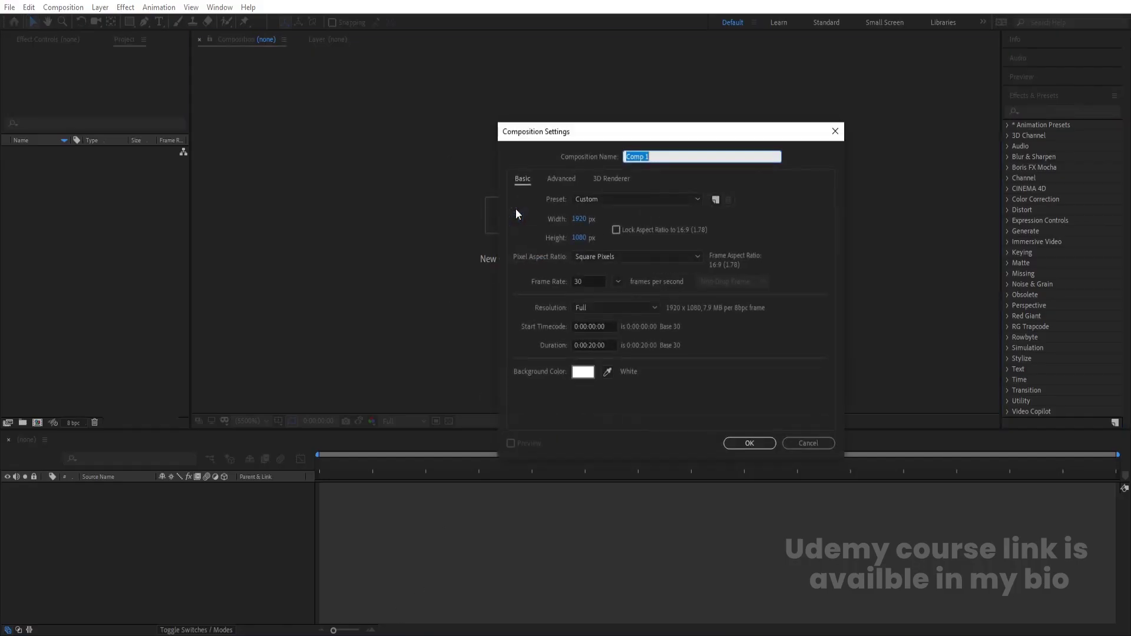
left_click_drag(666, 137, 582, 143)
type("Microsft Lo")
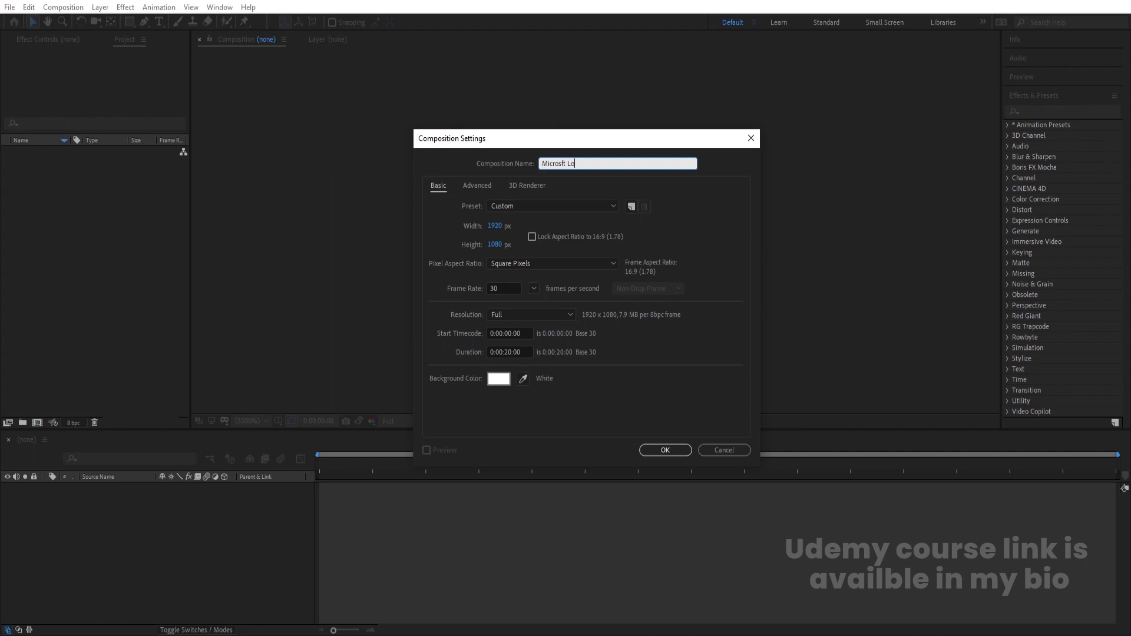
type("go reveal")
left_click_drag(538, 136, 528, 116)
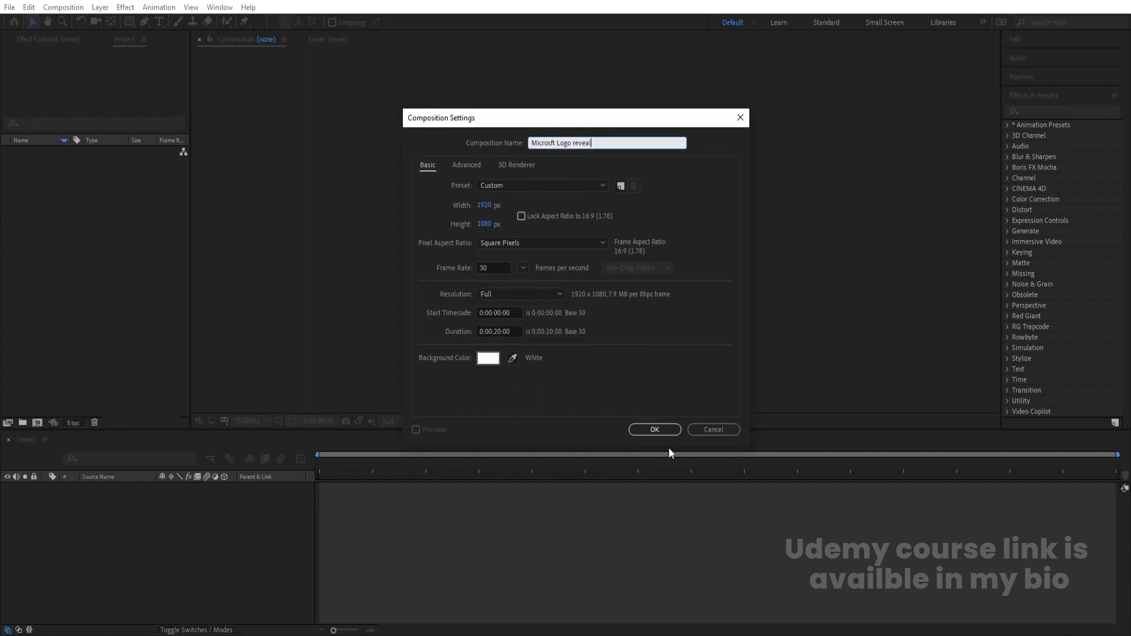
left_click(654, 430)
left_click(278, 421)
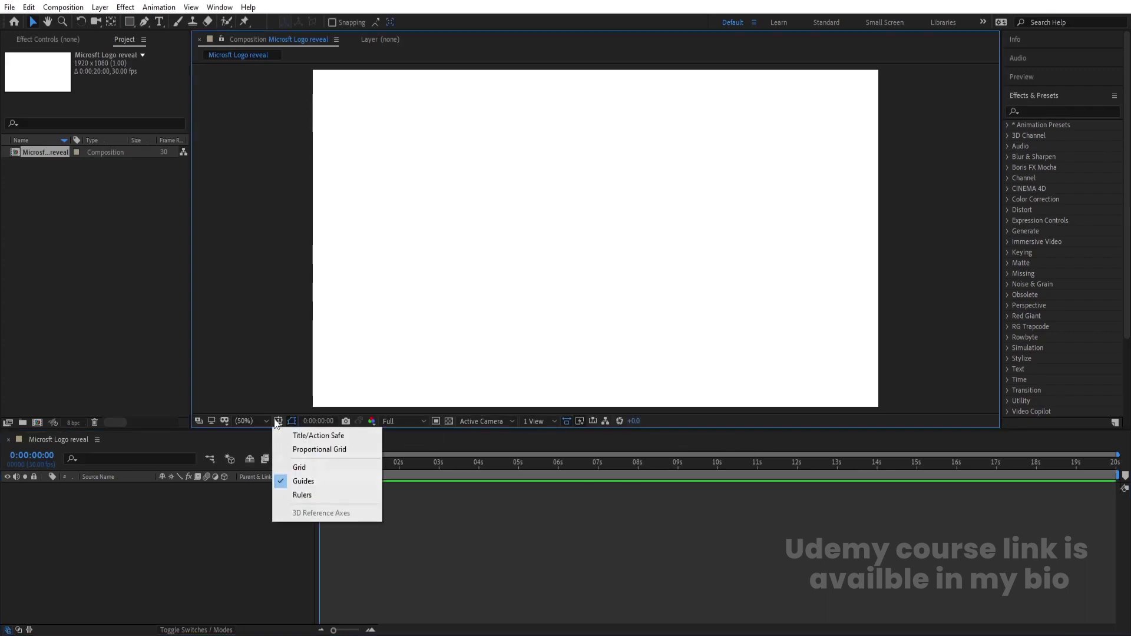
left_click(295, 436)
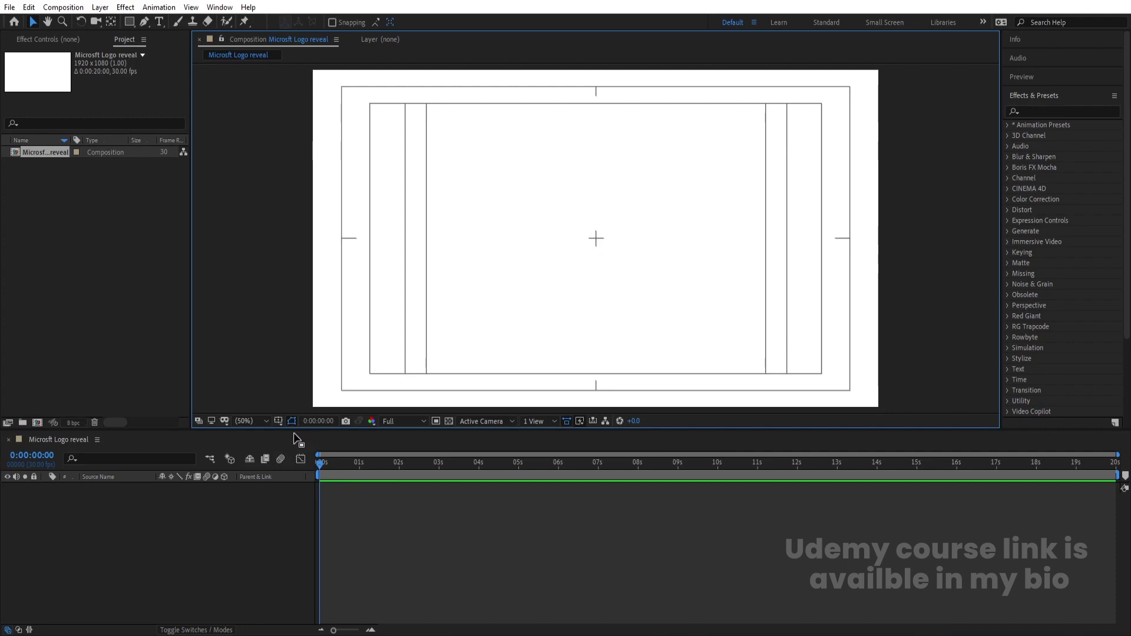
Import the Microsoft logo PSD file as Composition - Retain Layer Sizes.
key("ctrl+i")
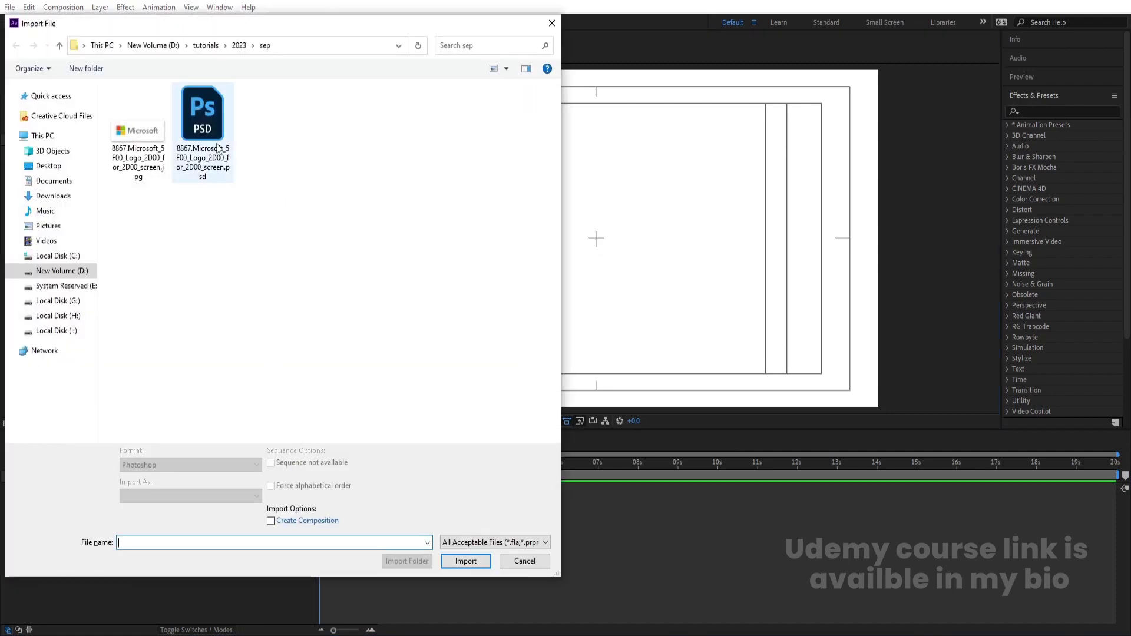
left_click(218, 147)
left_click(148, 497)
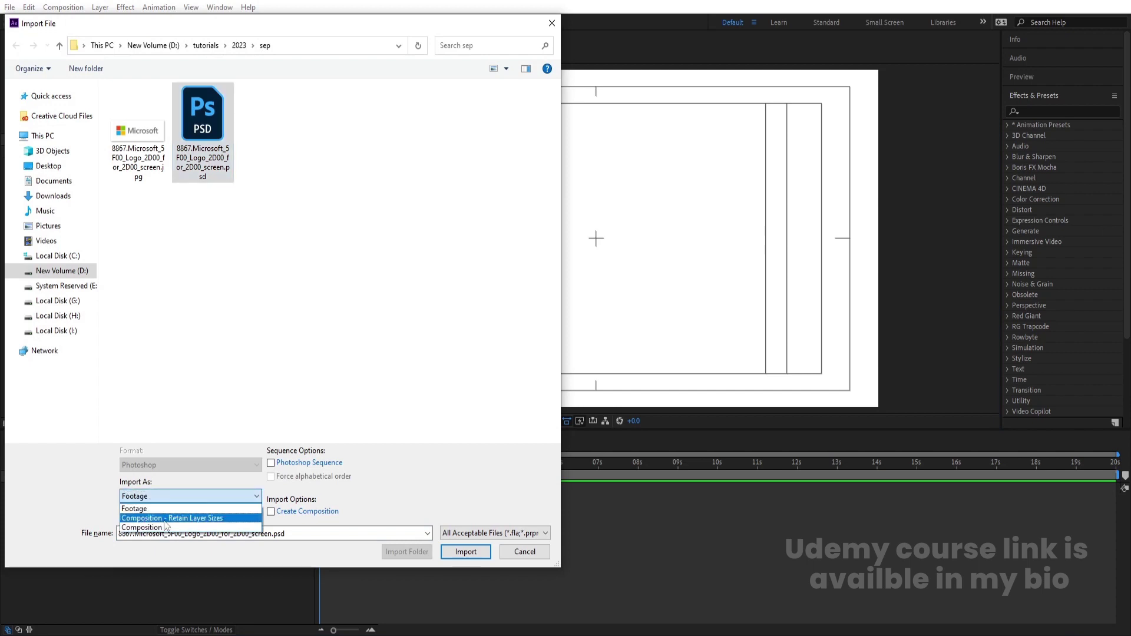
left_click(165, 519)
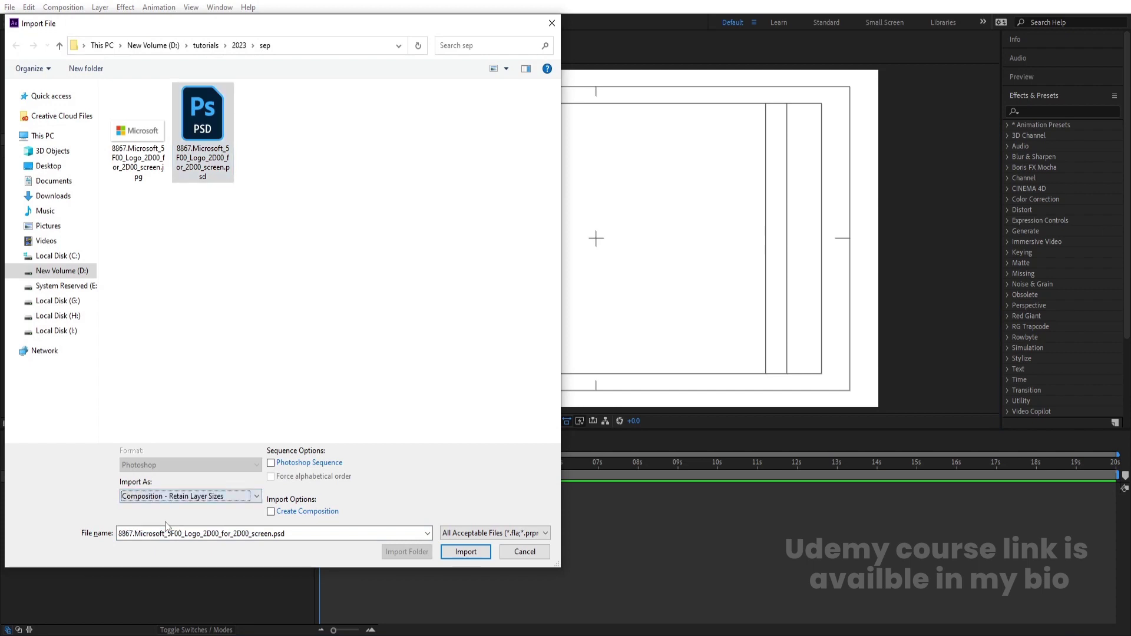
left_click(454, 553)
left_click(585, 390)
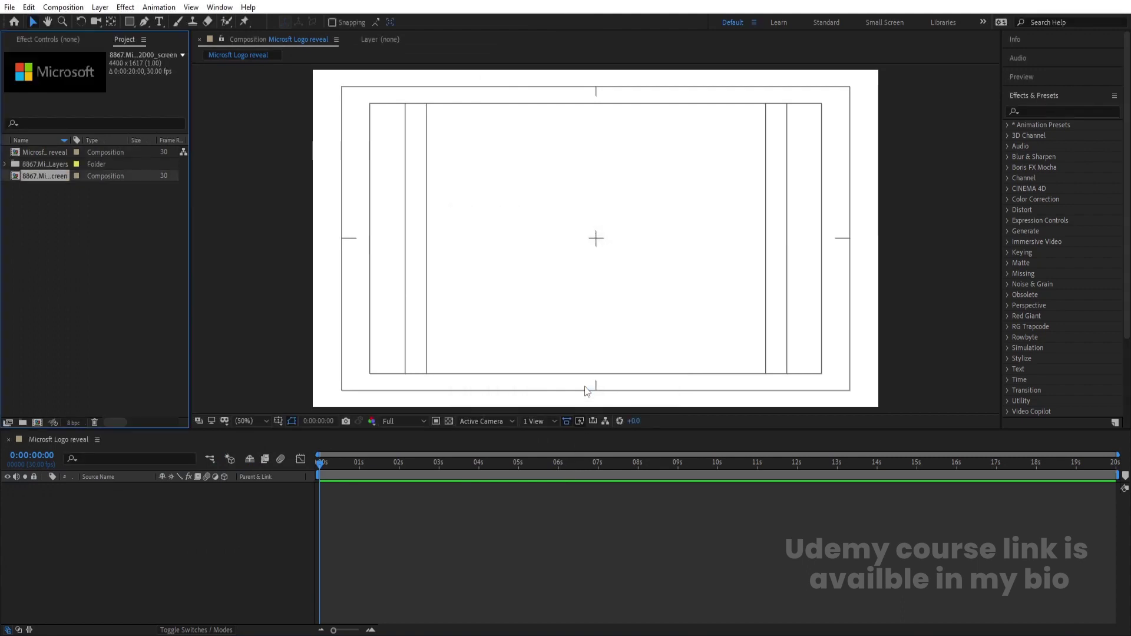
Copy all five layers of the imported logo composition into the Microsft Logo reveal composition.
double_click(36, 176)
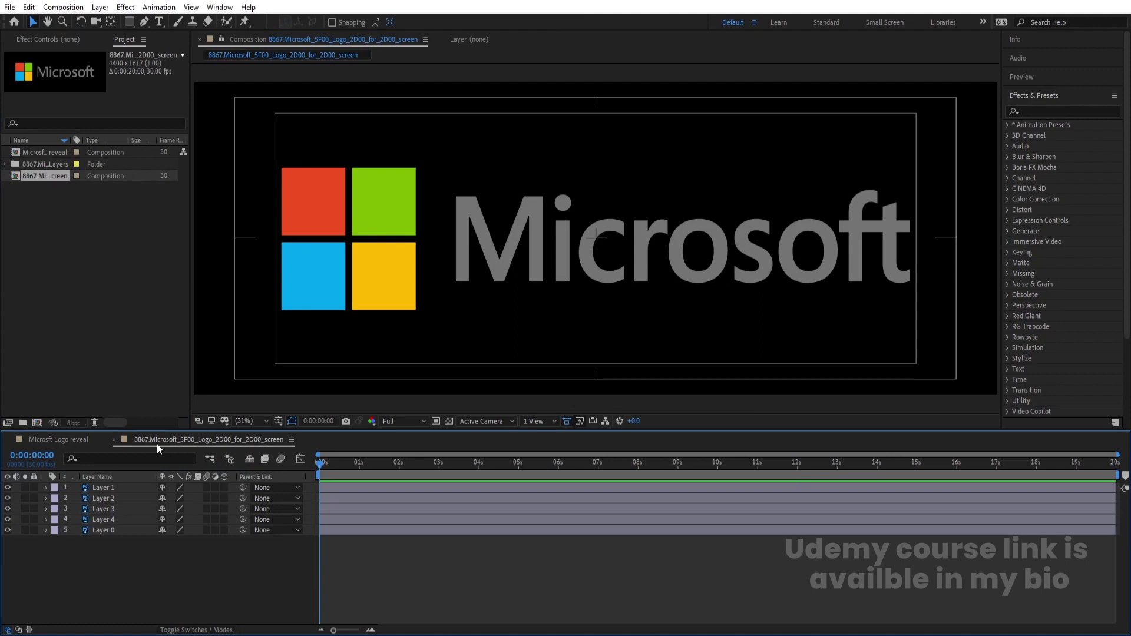
key("ctrl+k")
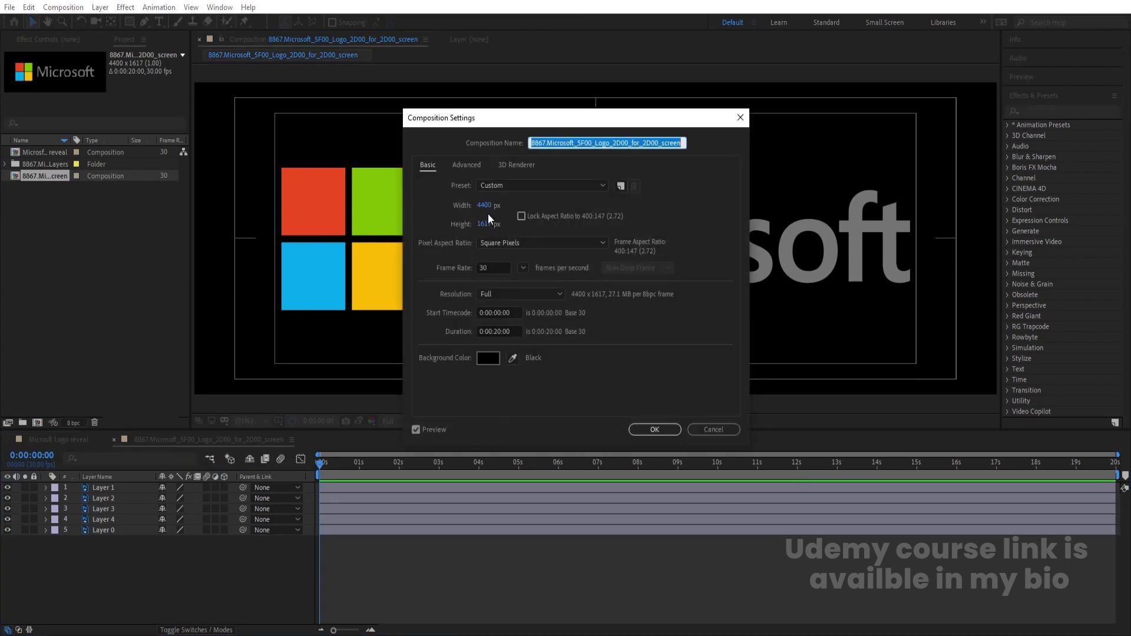
left_click(710, 429)
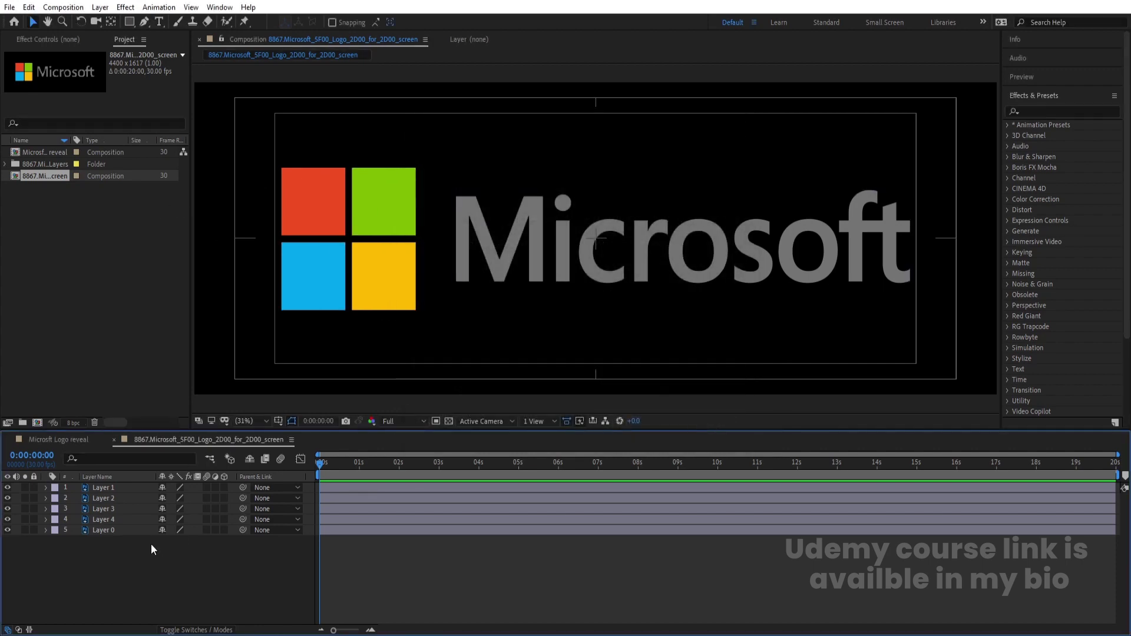
key("ctrl+a")
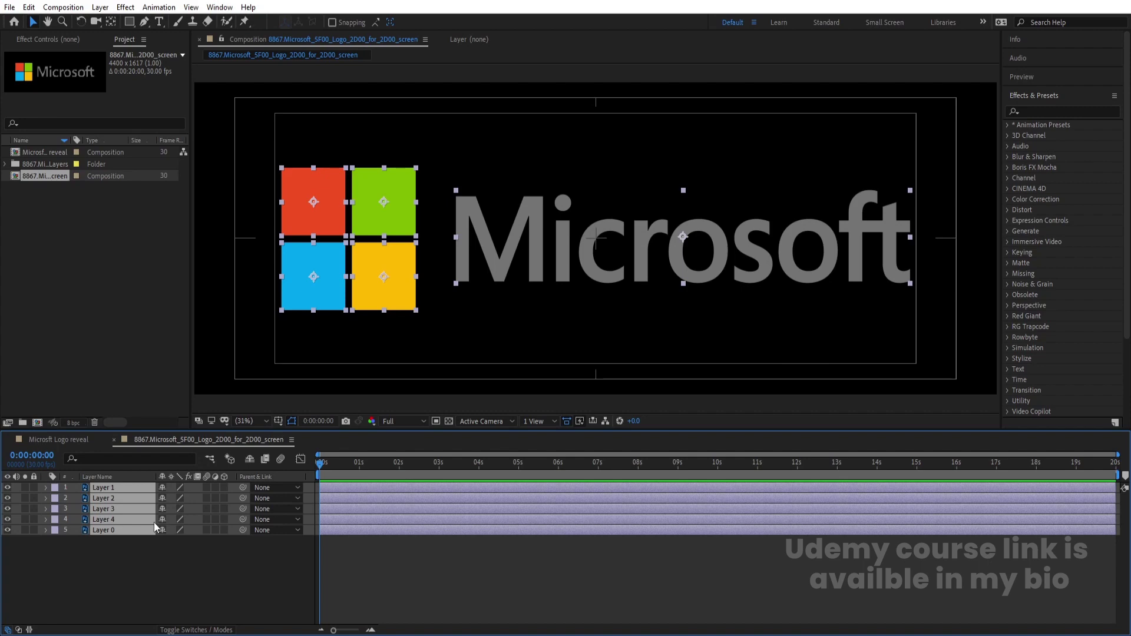
left_click(57, 439)
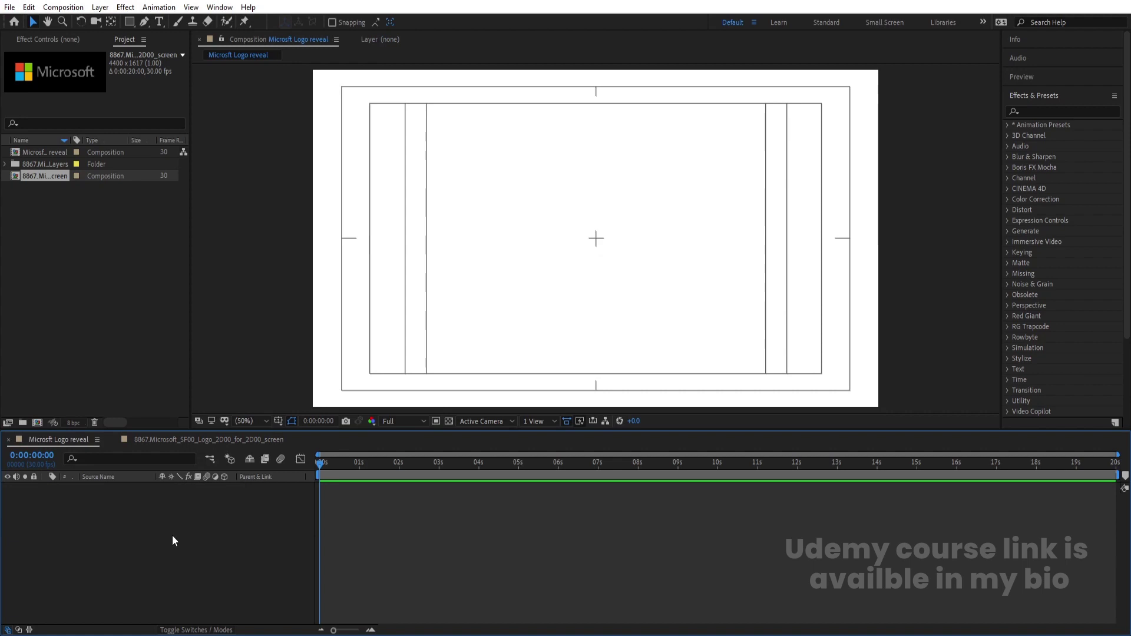
key("ctrl+v")
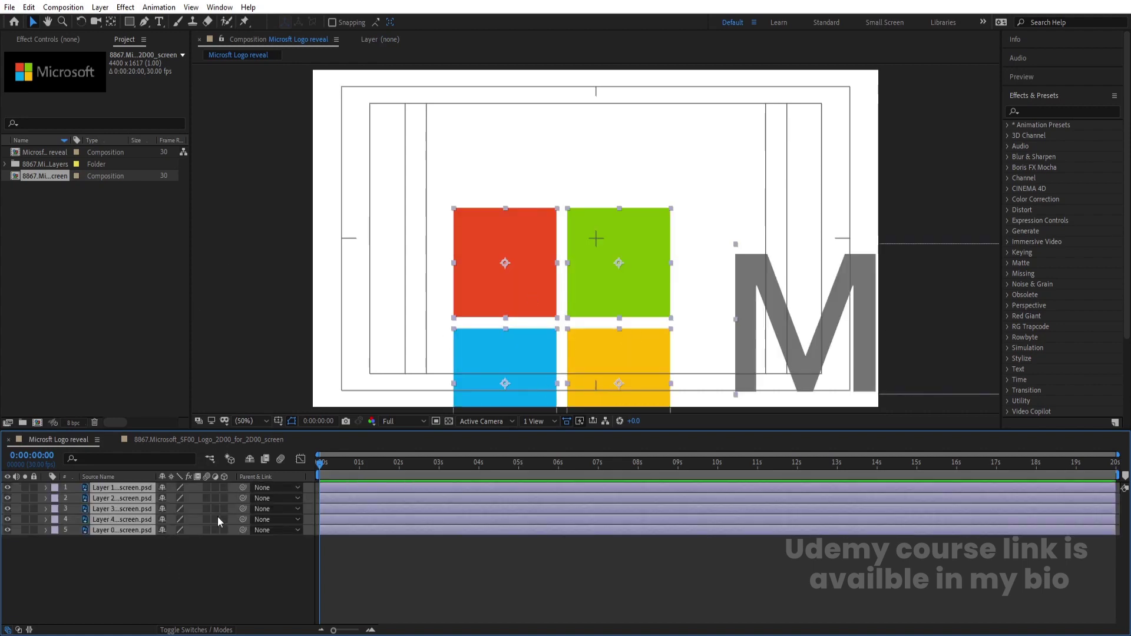
Create a null object and parent all five logo layers to it.
right_click(172, 558)
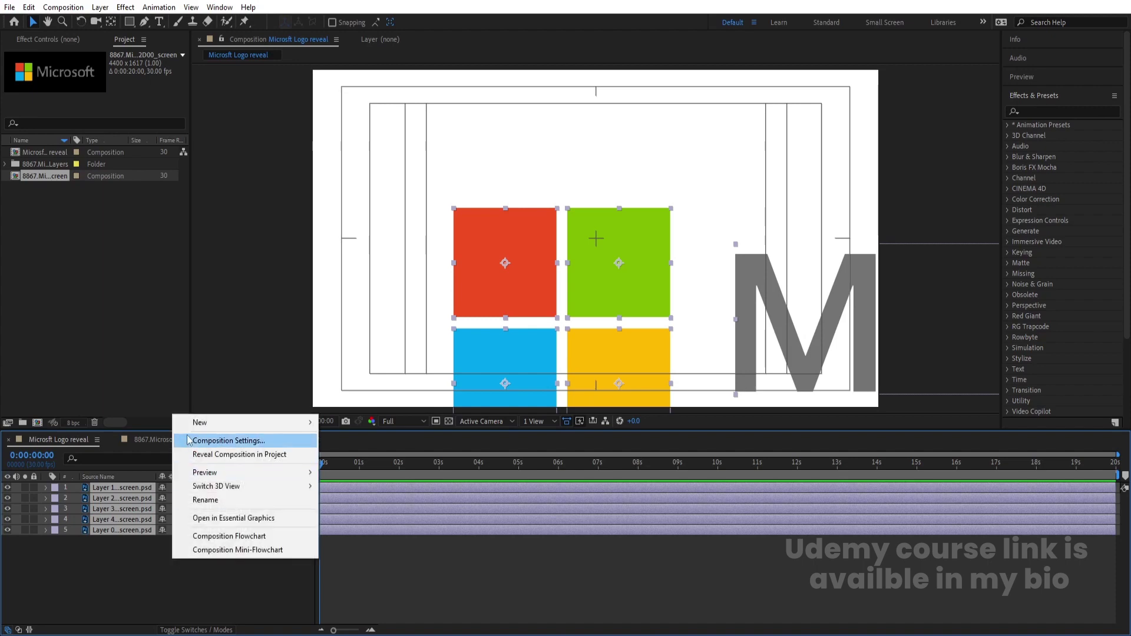
mouse_move(276, 423)
left_click(384, 496)
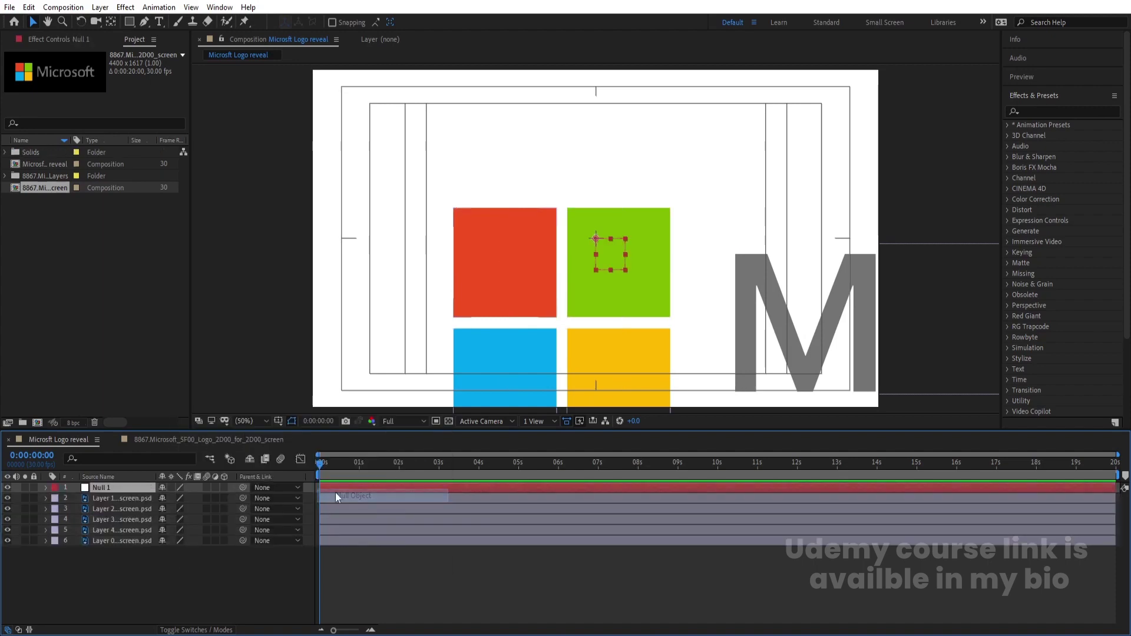
left_click(124, 497)
left_click(133, 541, "shift")
left_click_drag(242, 497, 108, 486)
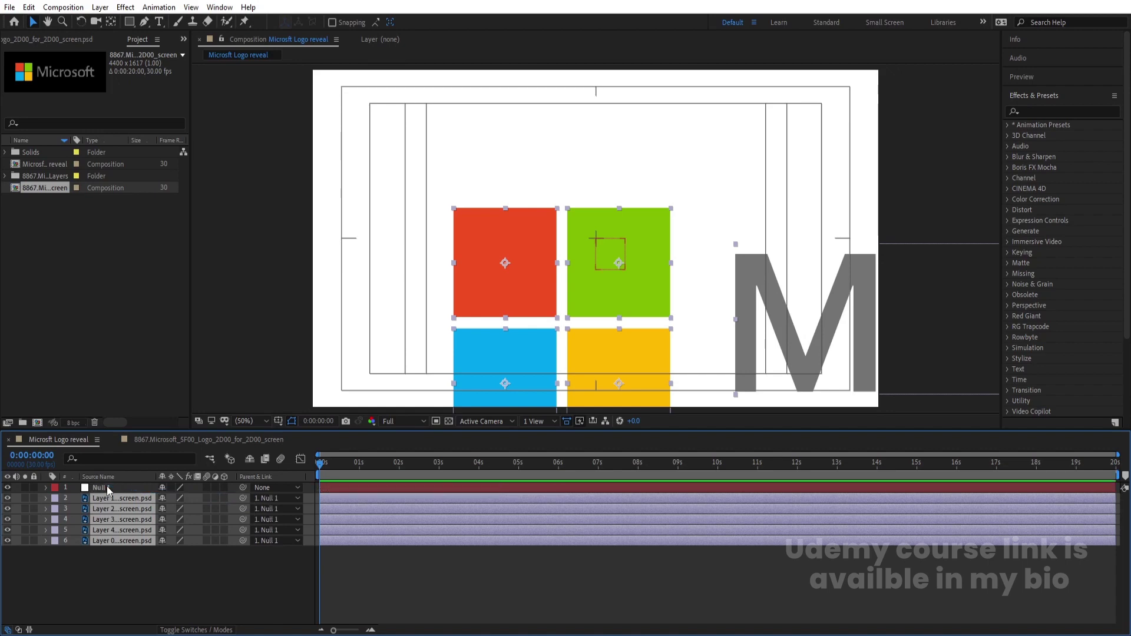
Scale the null down to 39% to shrink the whole logo, and delete the null.
left_click(108, 486)
key("s")
left_click_drag(175, 500, 142, 504)
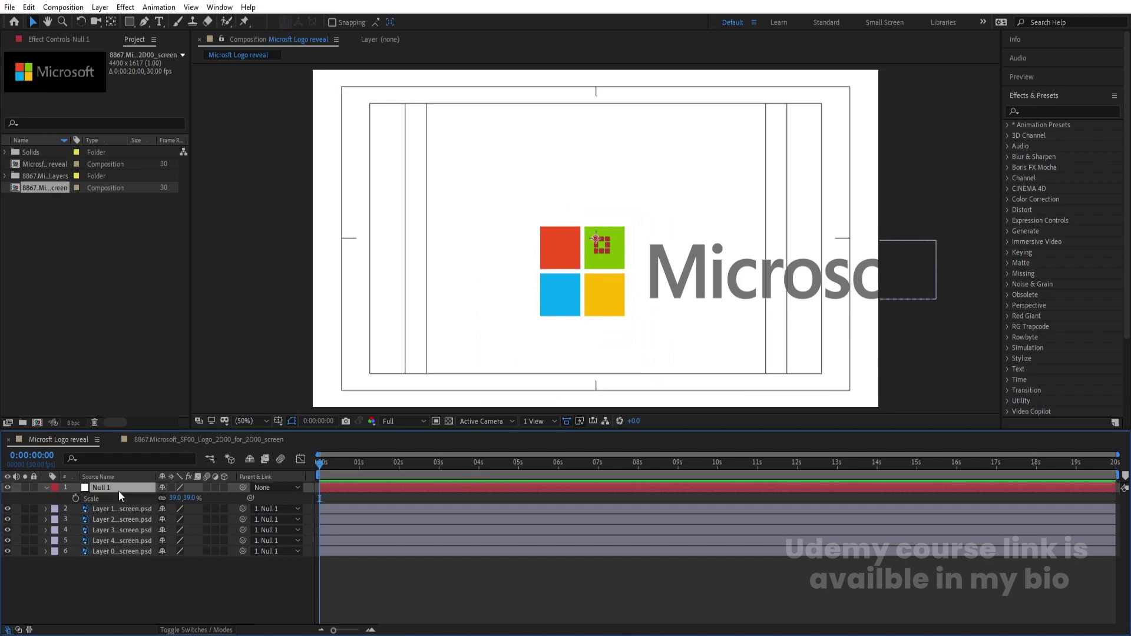
key("Delete")
Move all logo layers together to the centre of the frame and close the imported logo composition's timeline.
left_click_drag(474, 162, 958, 351)
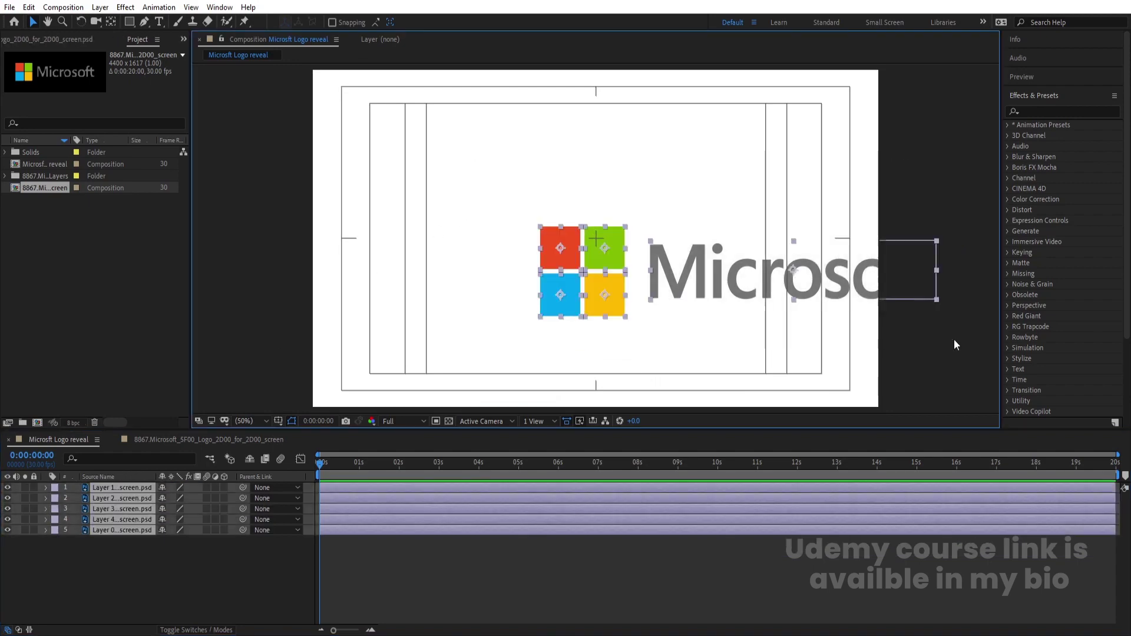
left_click_drag(809, 284, 659, 253)
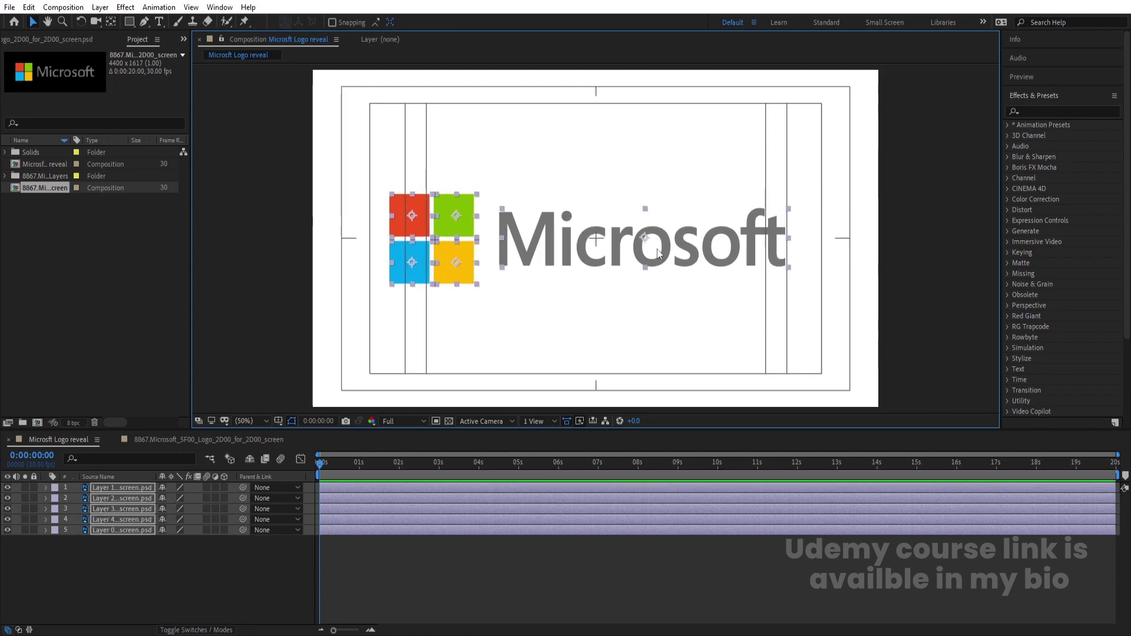
key("shift+Right")
key("shift+Right")
key("shift+Right")
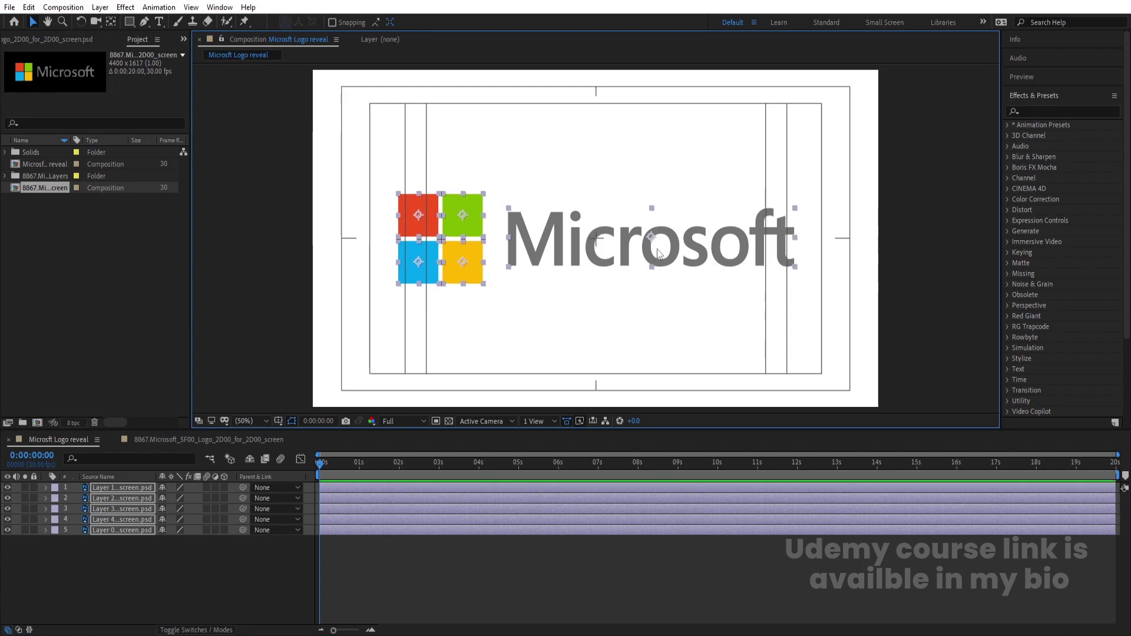
left_click(599, 338)
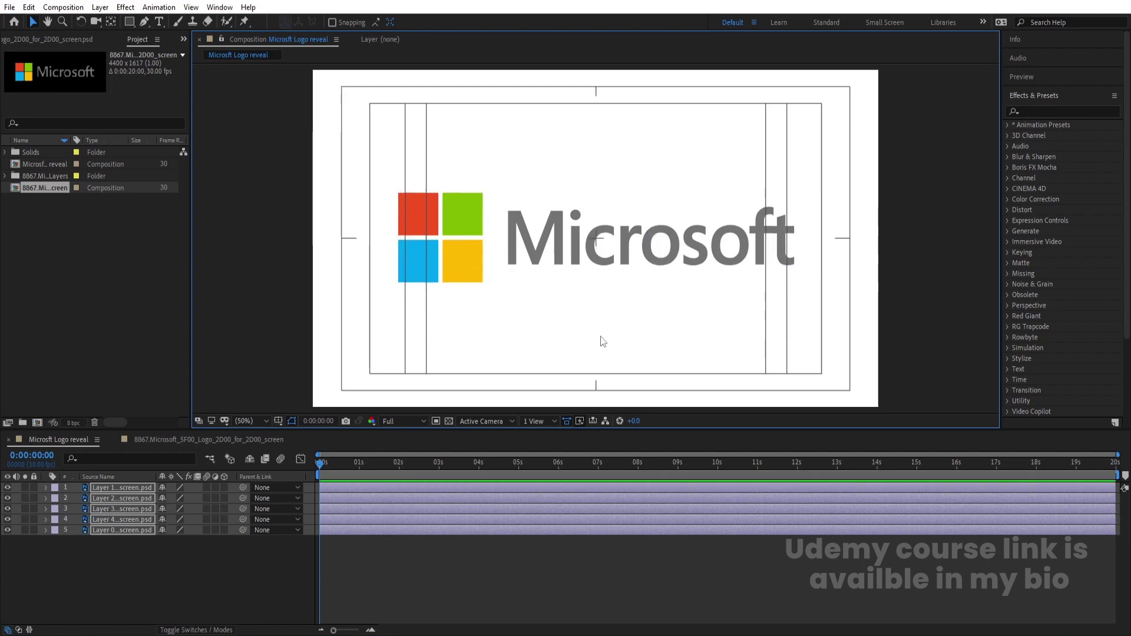
left_click(114, 439)
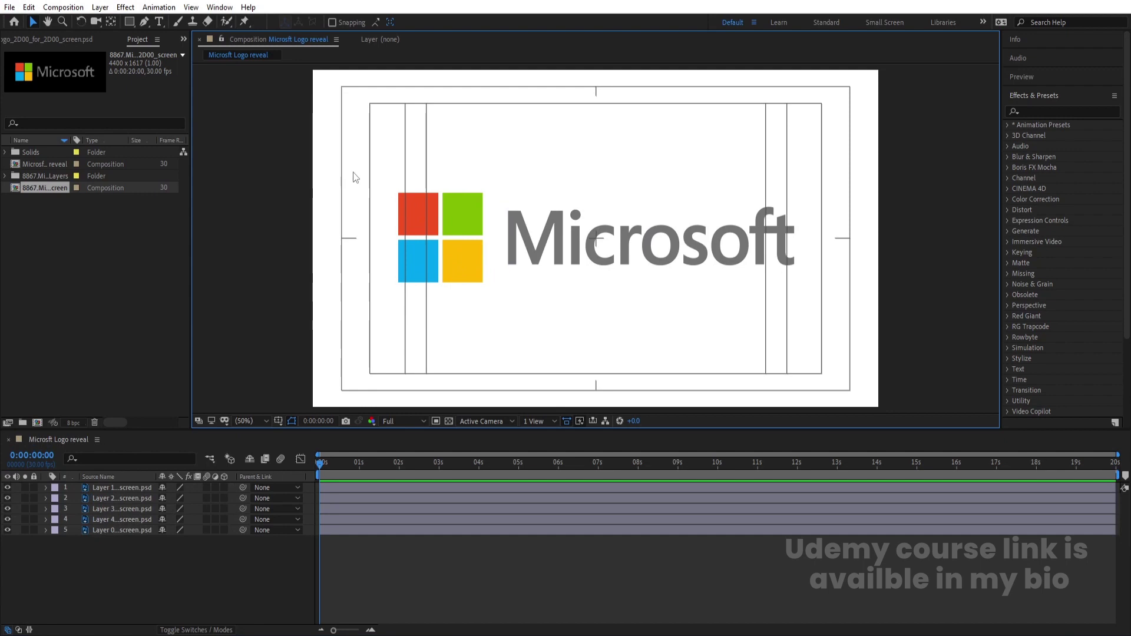
Pre-compose the four coloured square layers into a new composition named "Box".
left_click_drag(379, 177, 484, 296)
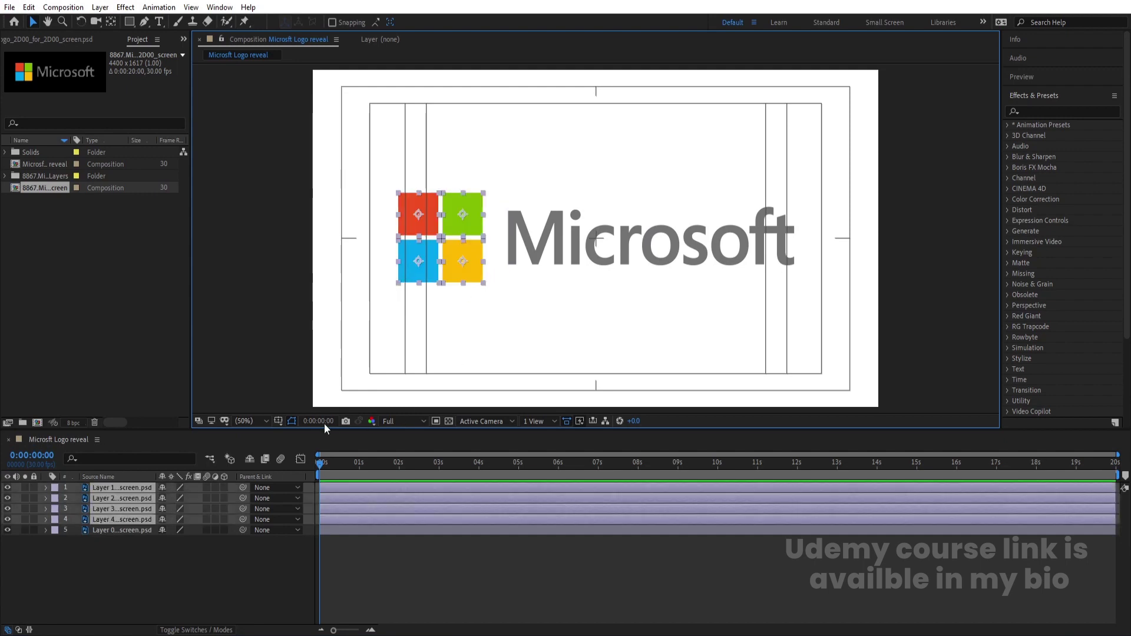
key("ctrl+shift+c")
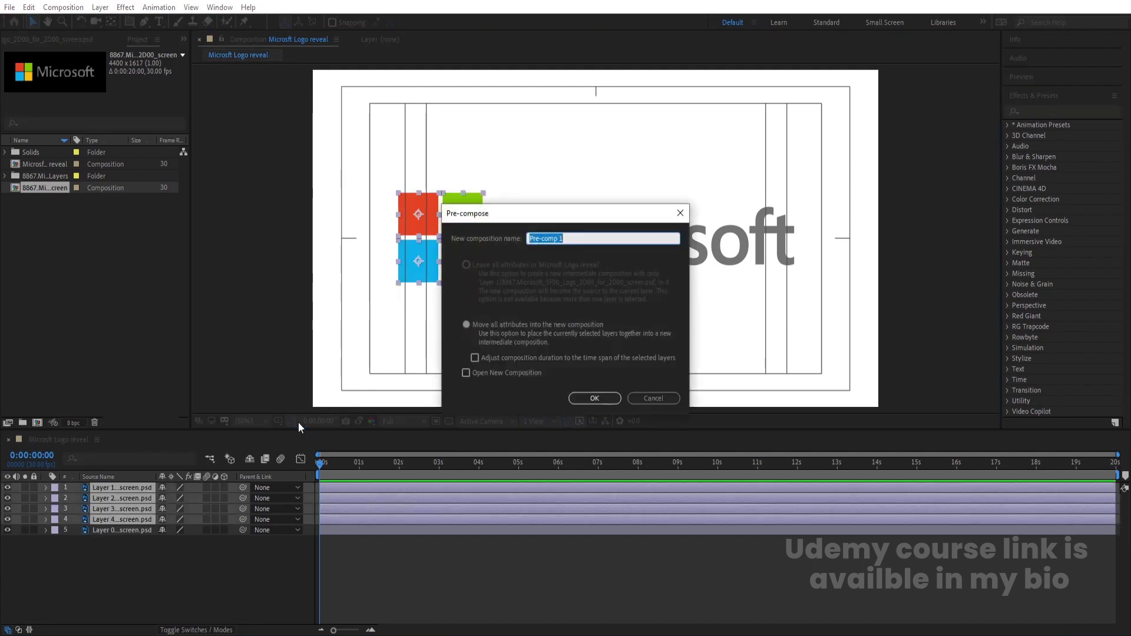
type("B")
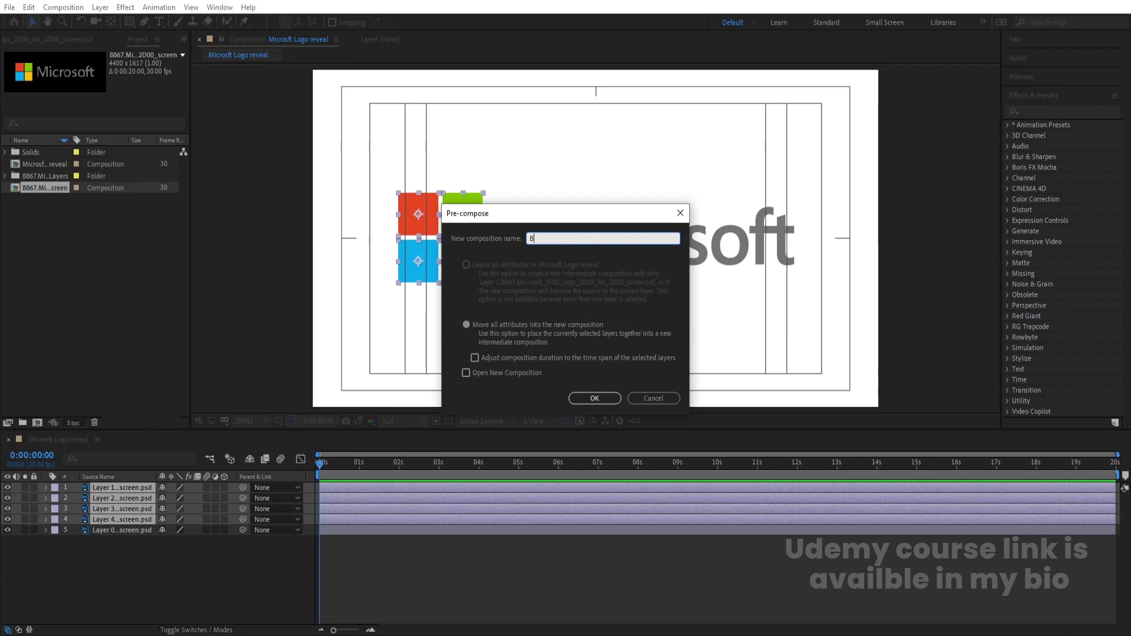
type("ox")
key("Return")
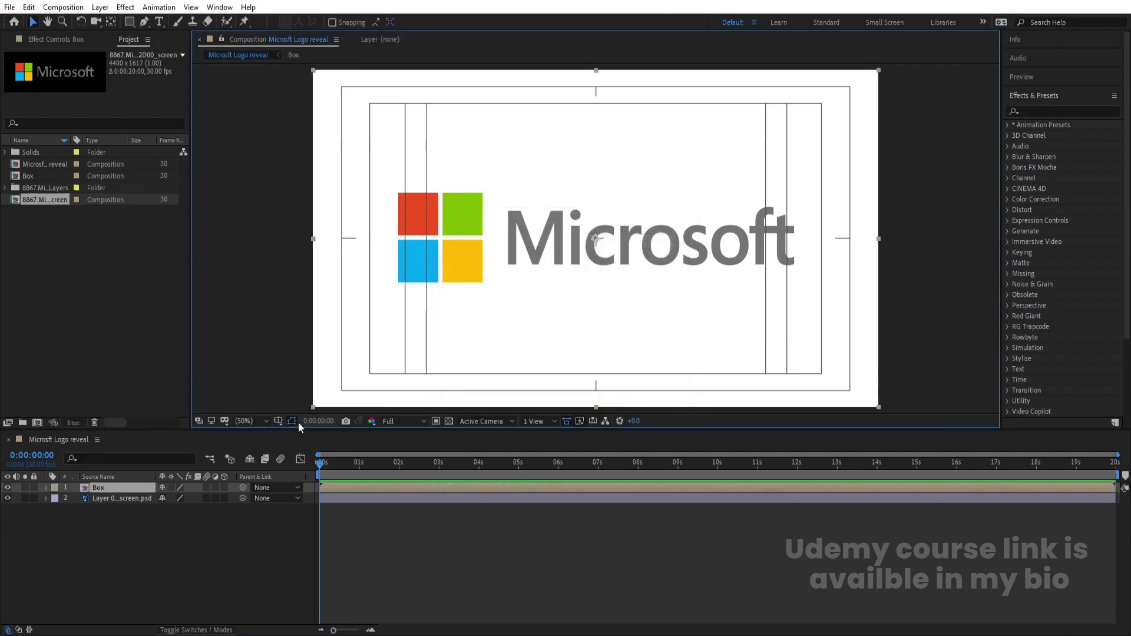
Collapse transformations on the Box layer and move its anchor point to the centre of the four squares.
left_click(90, 488)
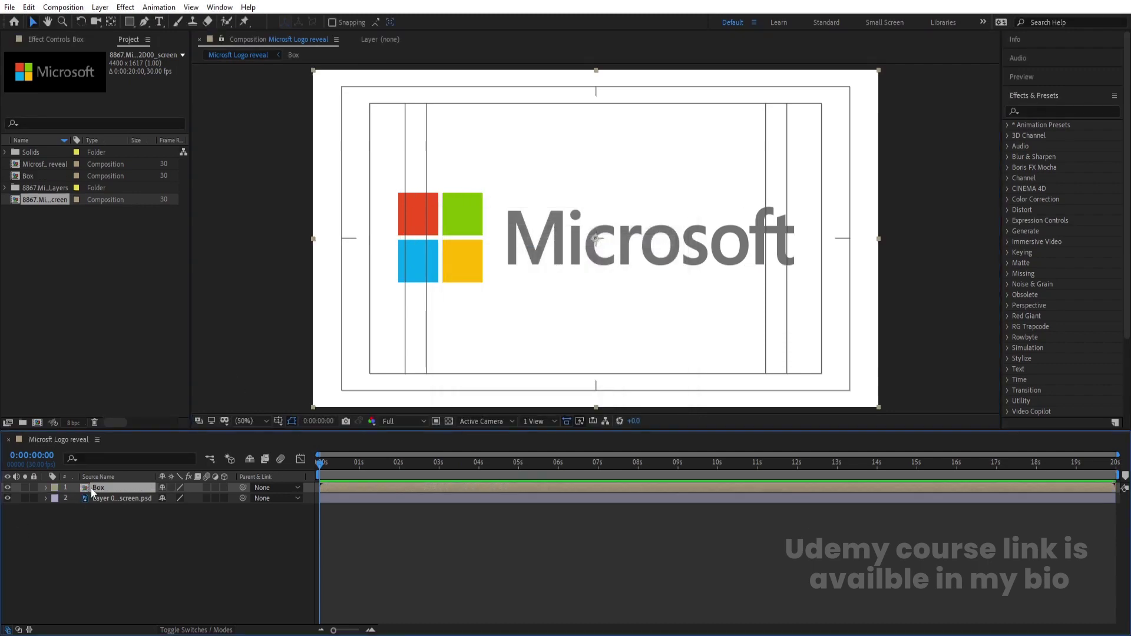
left_click(172, 487)
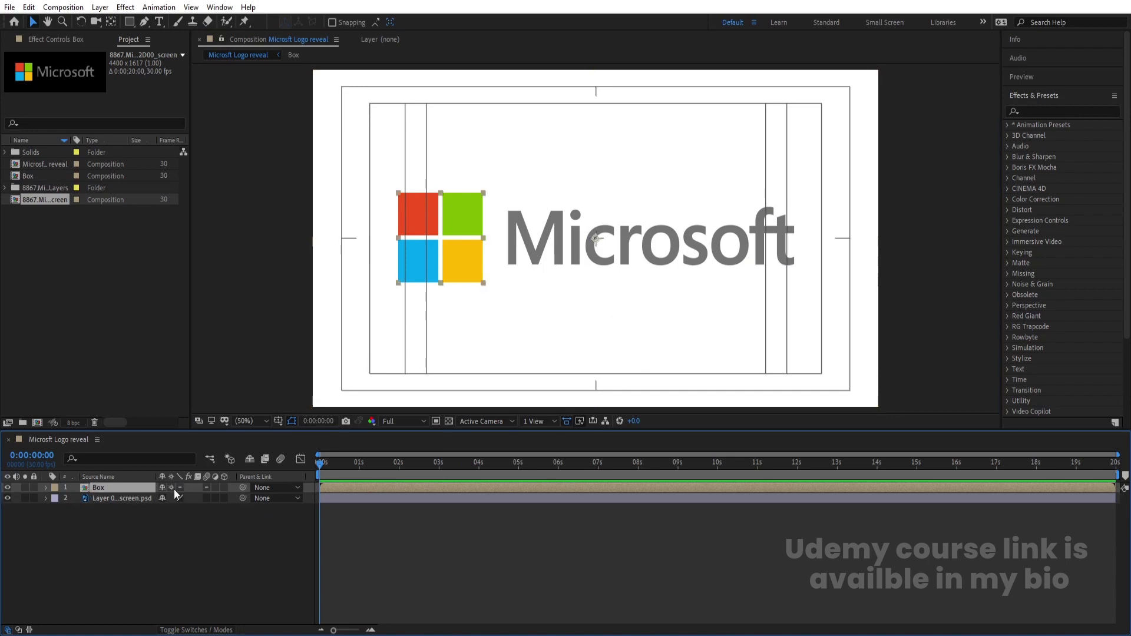
left_click(111, 22)
left_click_drag(596, 239, 441, 238)
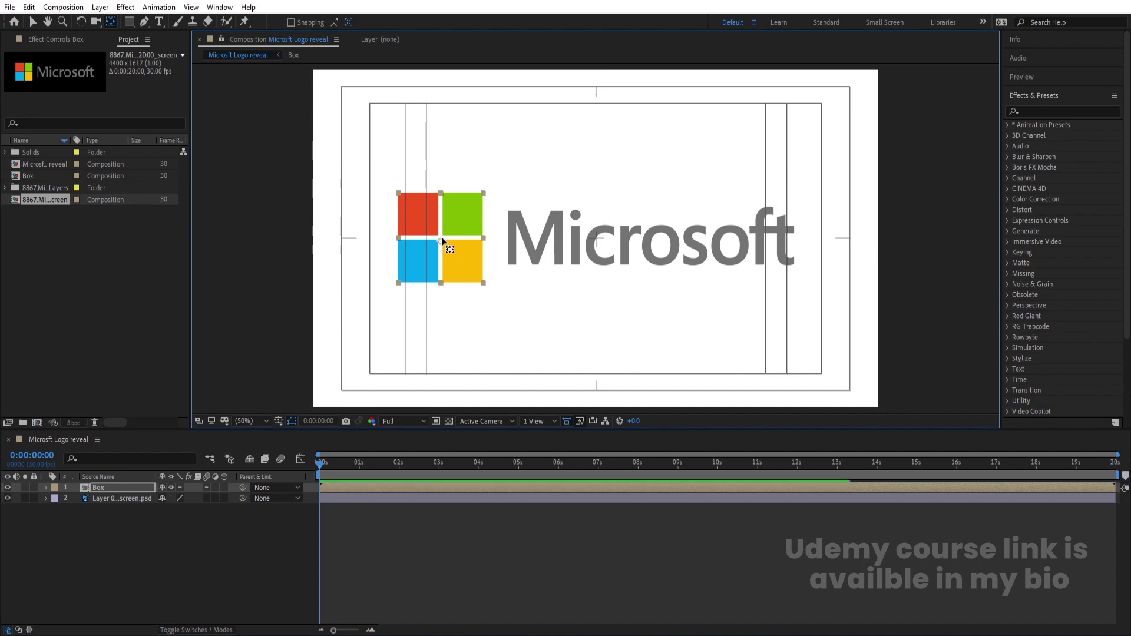
Open the Box composition and enable motion blur on all four square layers.
double_click(106, 486)
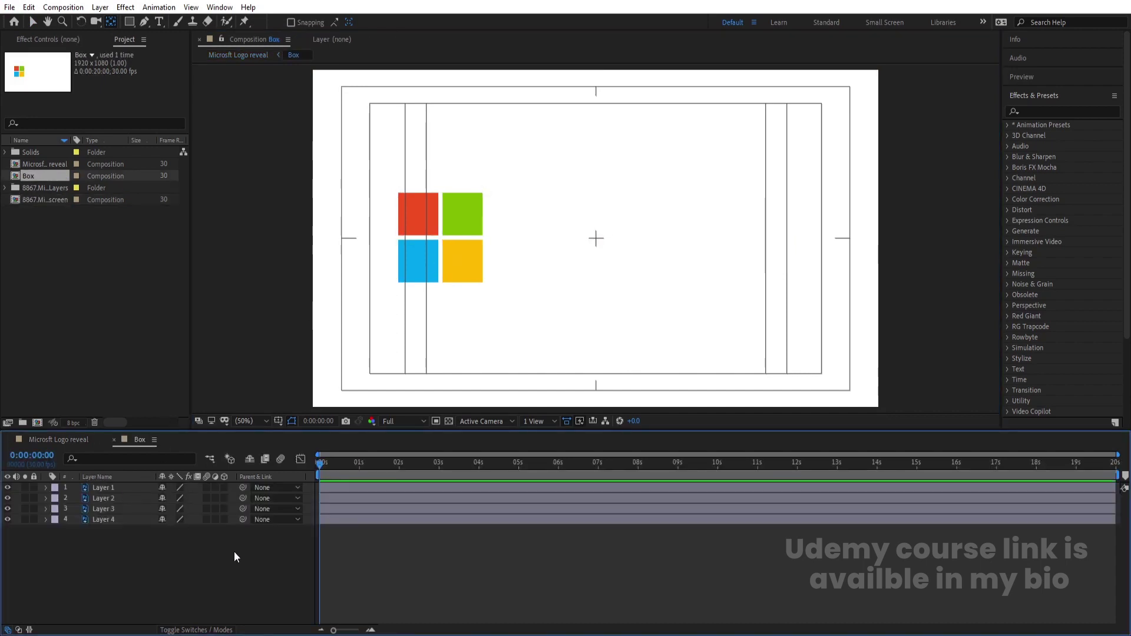
key("ctrl+a")
left_click(206, 488)
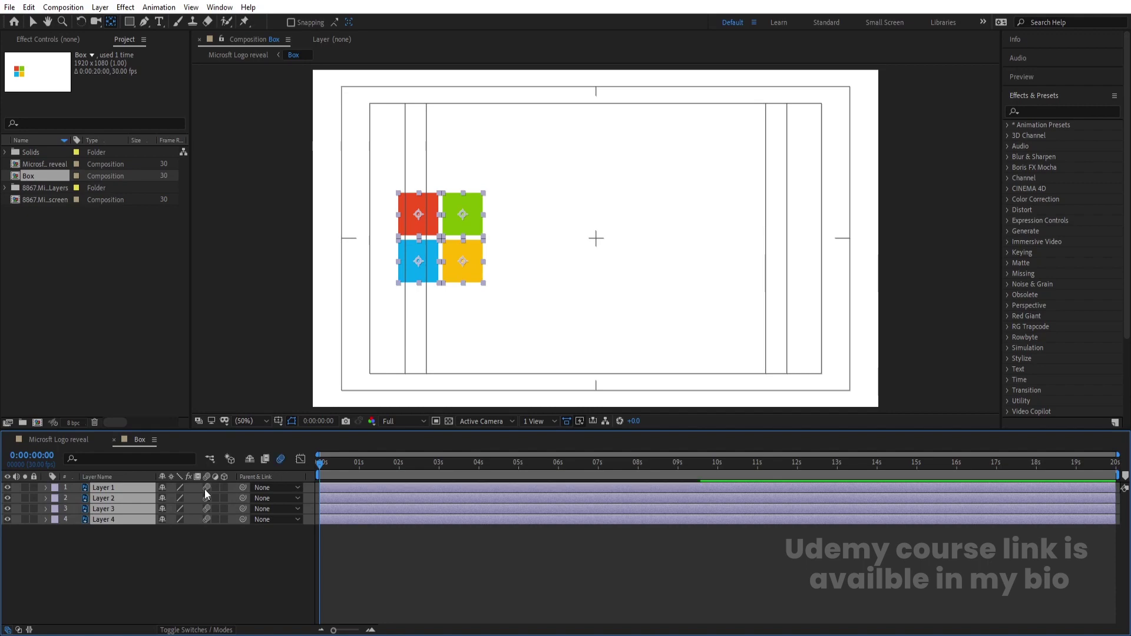
left_click(203, 571)
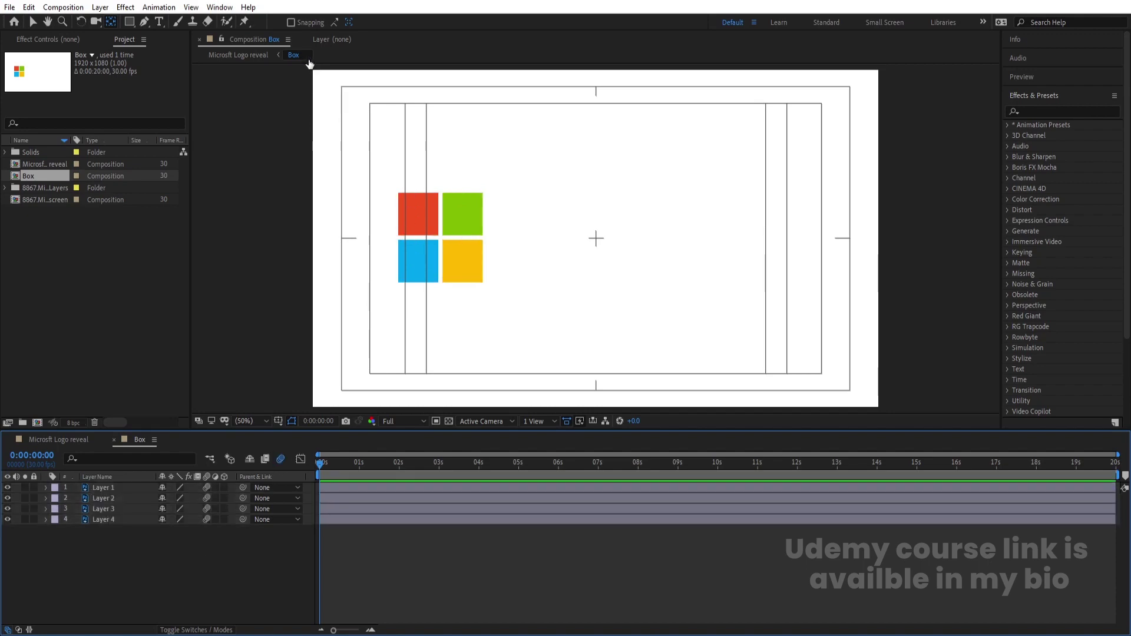
Turn on snapping, and move the red square's anchor point to its left-edge midpoint and the green square's to its bottom-edge midpoint.
left_click(291, 23)
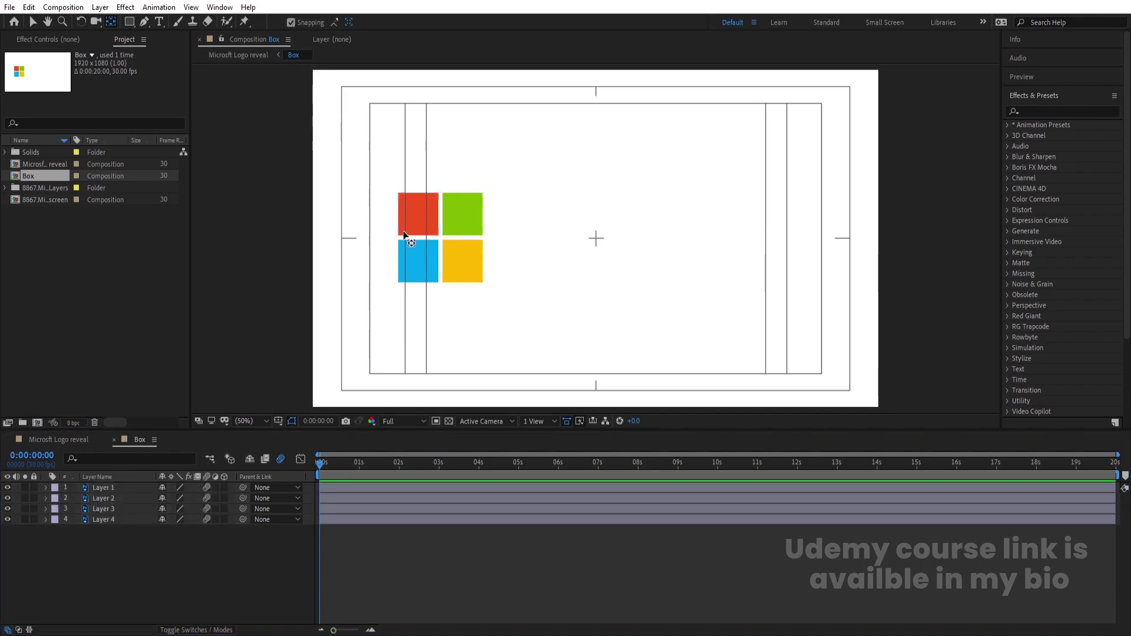
left_click(411, 215)
scroll(411, 215, "up", 4)
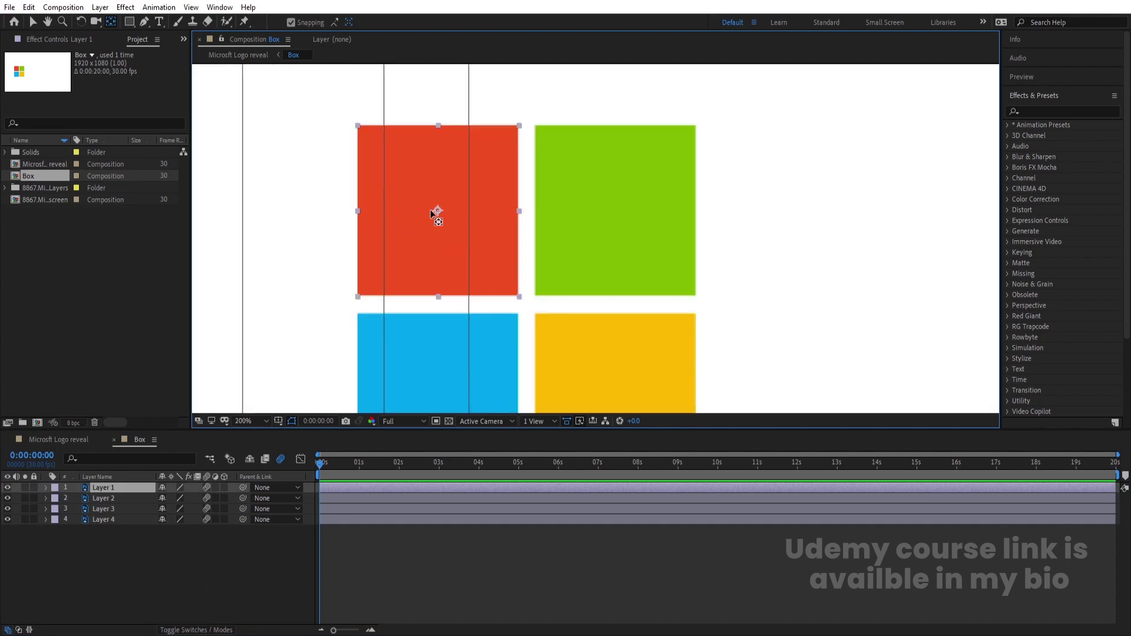
left_click_drag(433, 209, 363, 208)
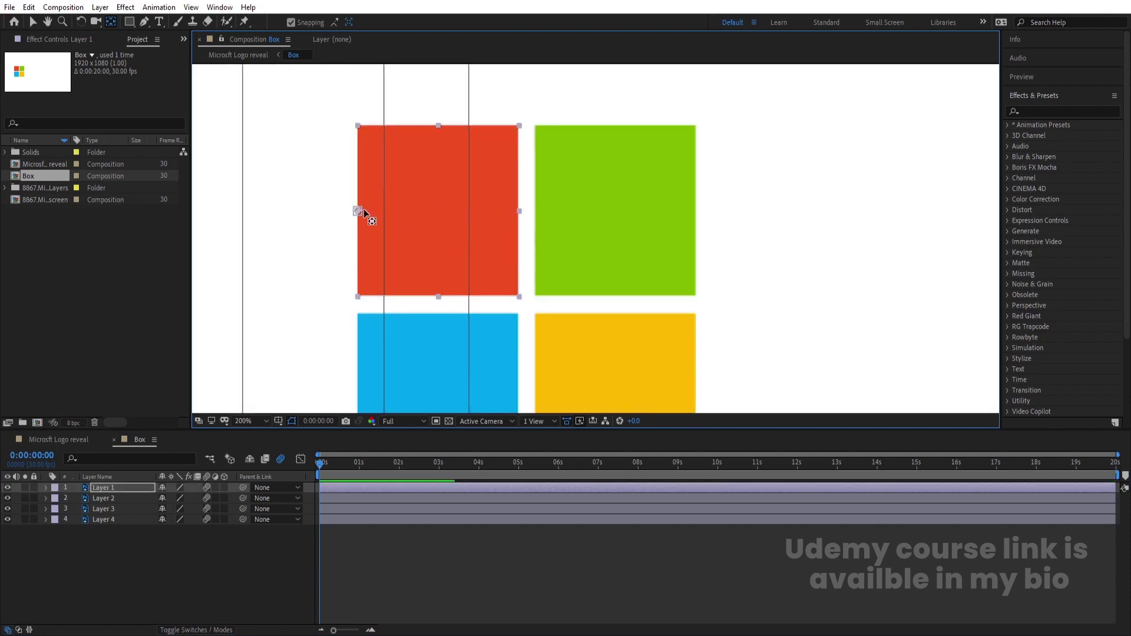
left_click(595, 217)
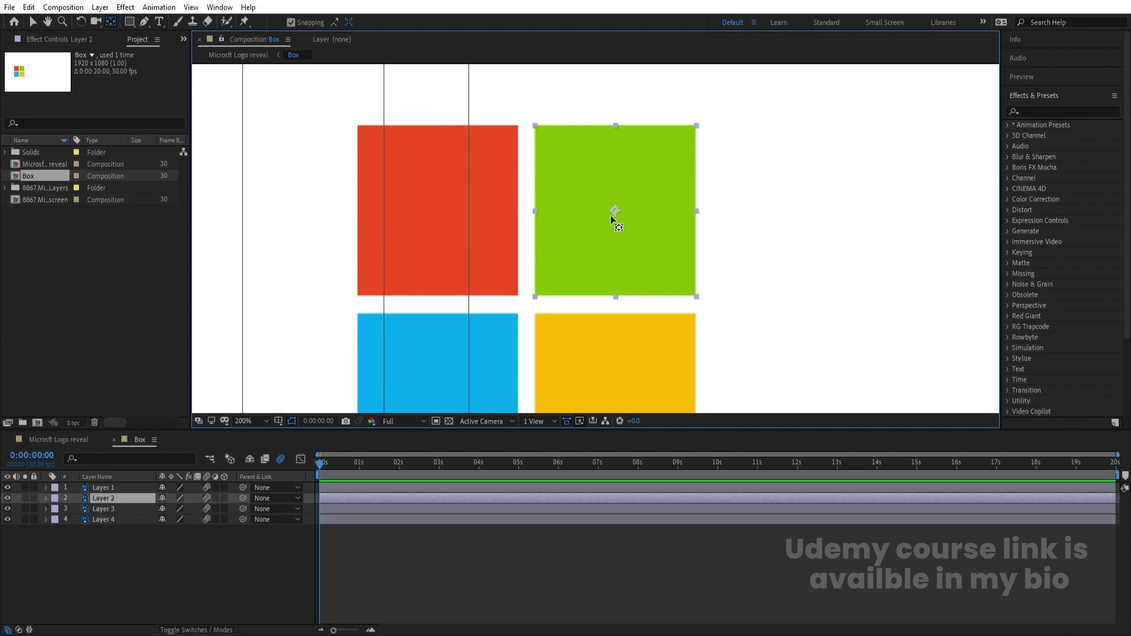
left_click_drag(614, 211, 616, 298)
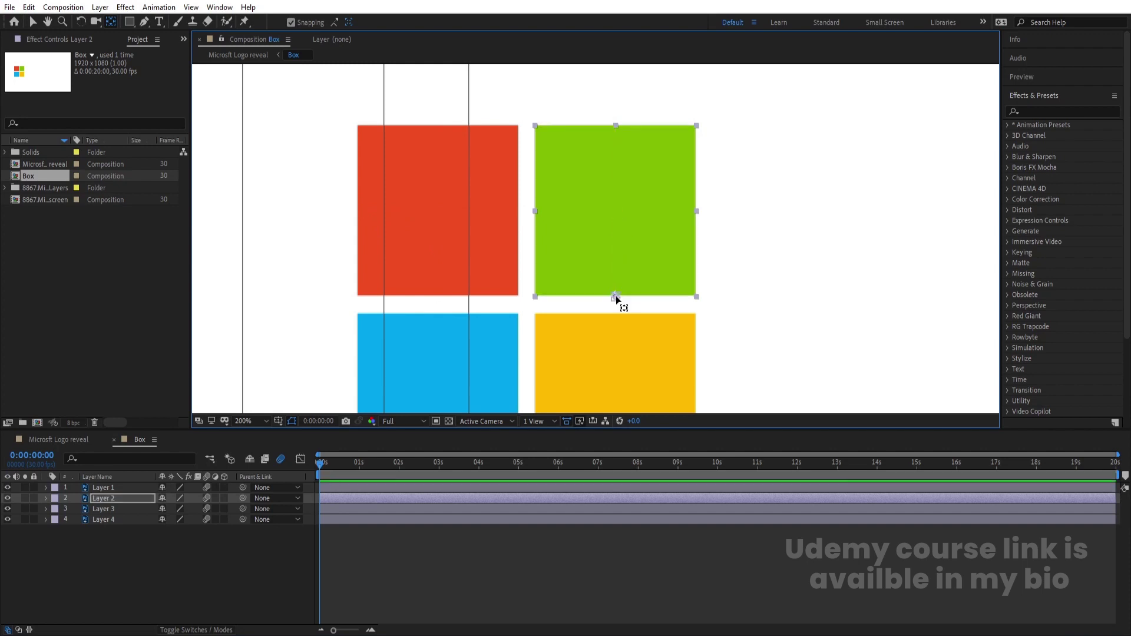
Try the blue square's anchor point at its right-edge midpoint and the yellow square's at its bottom-edge midpoint.
scroll(589, 306, "down", 5)
left_click(585, 247)
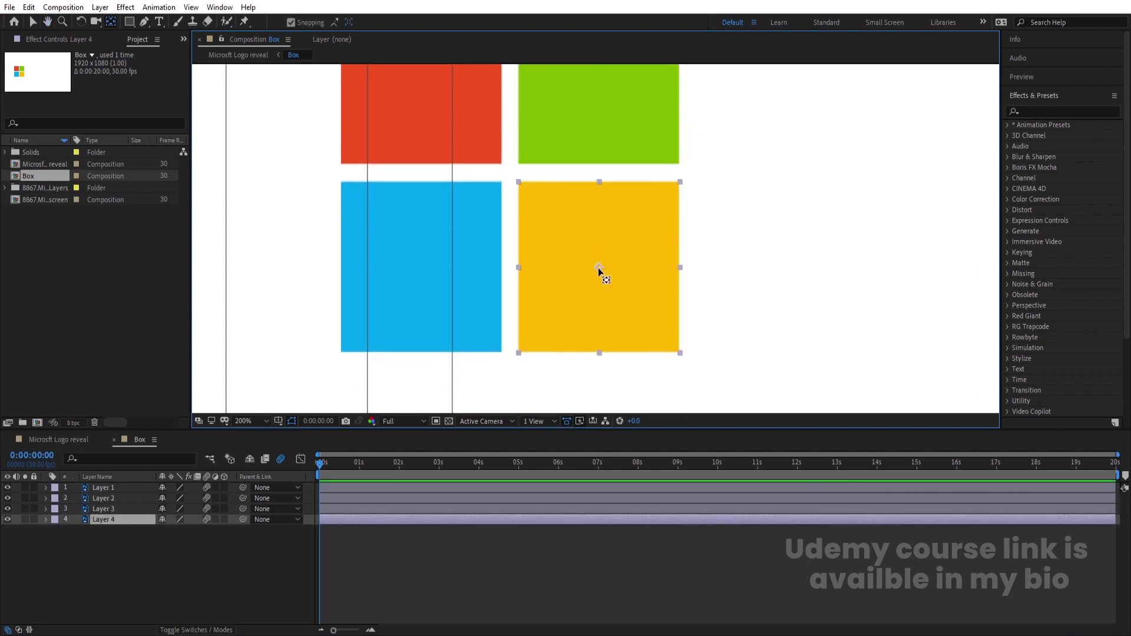
left_click_drag(598, 268, 680, 268)
left_click(444, 252)
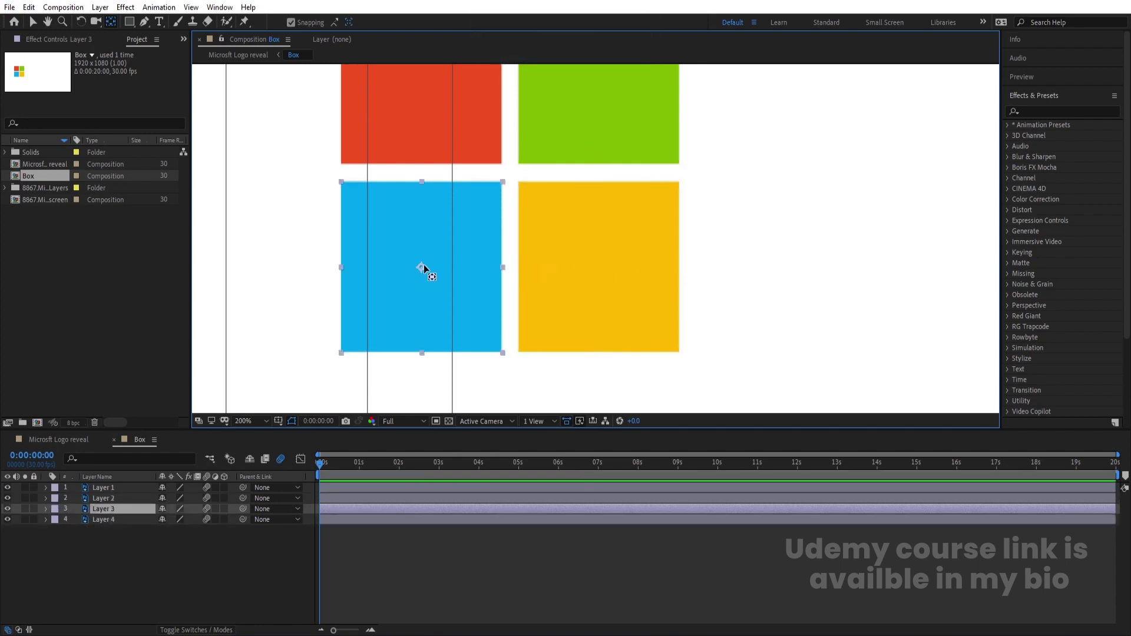
left_click_drag(421, 265, 501, 268)
left_click(557, 265)
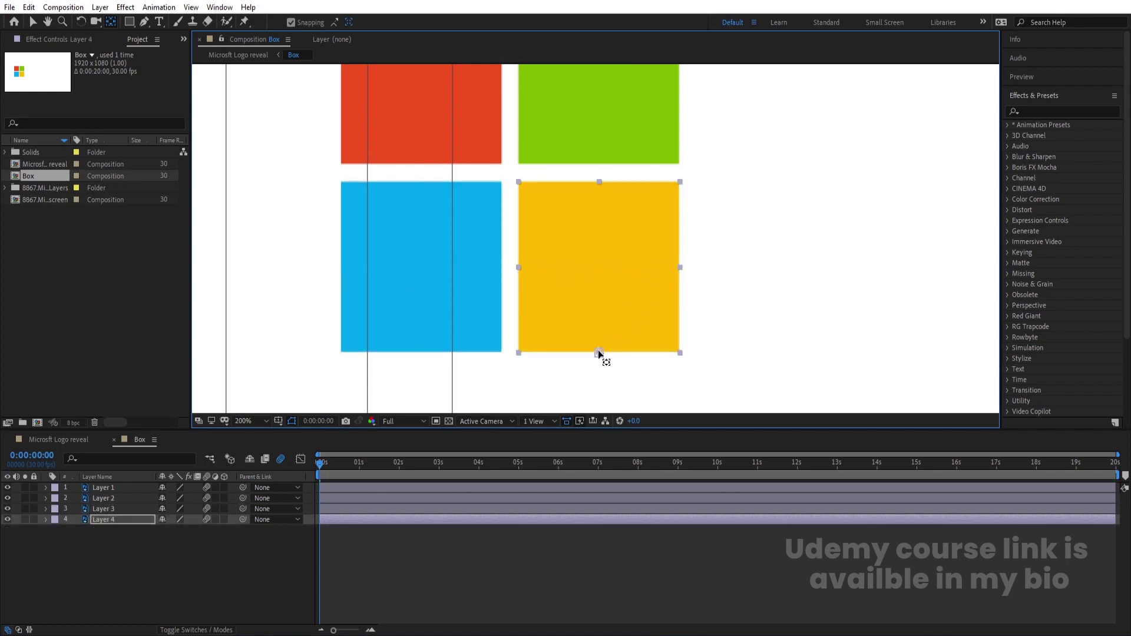
Snap the yellow square's anchor point to the middle of its right edge and the blue square's to the middle of its top edge.
left_click(490, 171)
left_click(592, 181)
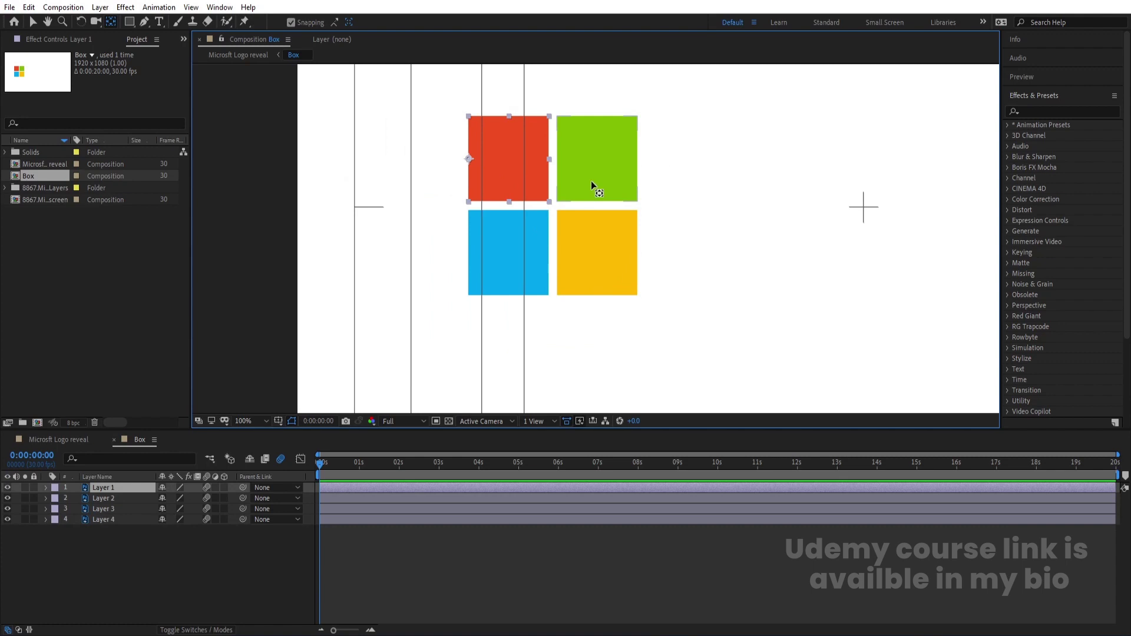
left_click(597, 257)
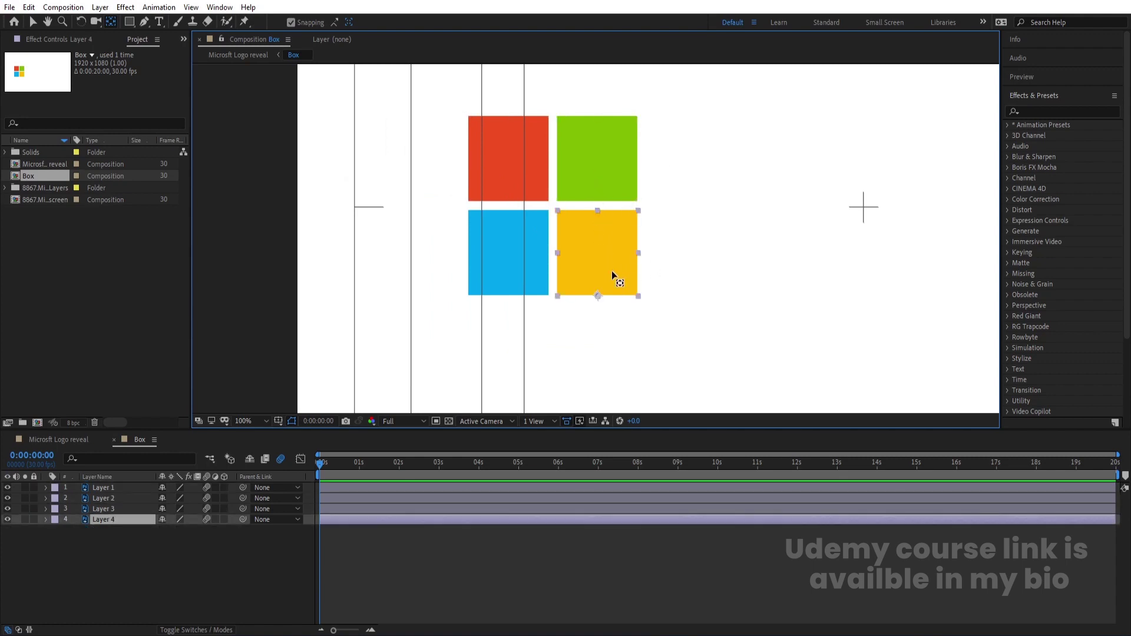
left_click(605, 163)
left_click(607, 277)
left_click(511, 253)
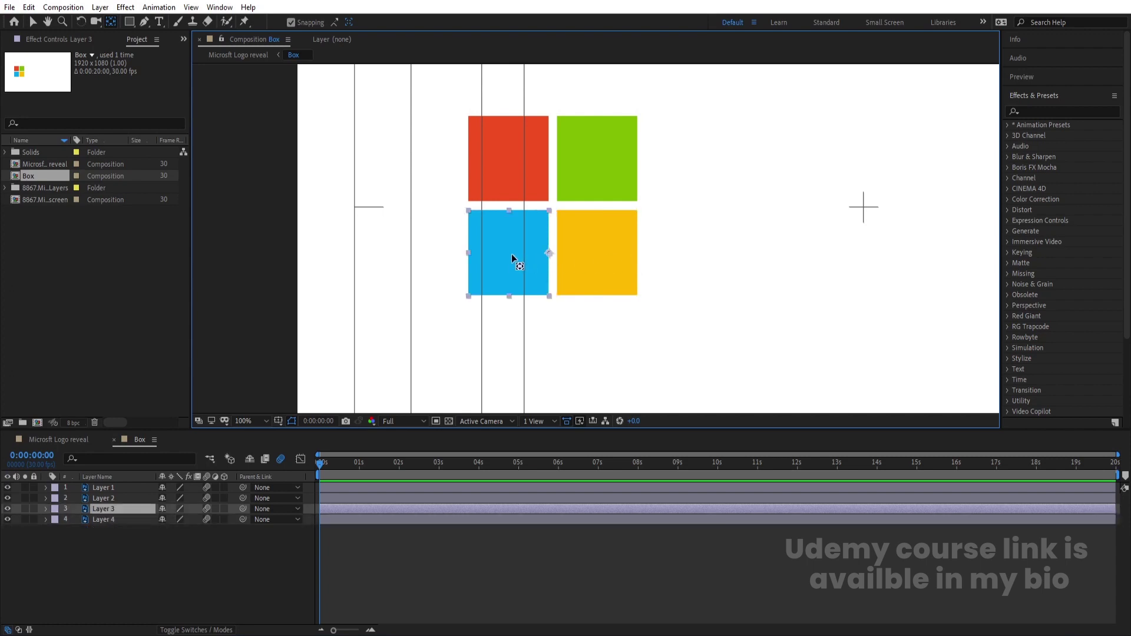
left_click_drag(548, 253, 509, 206)
left_click(510, 146)
left_click(486, 254)
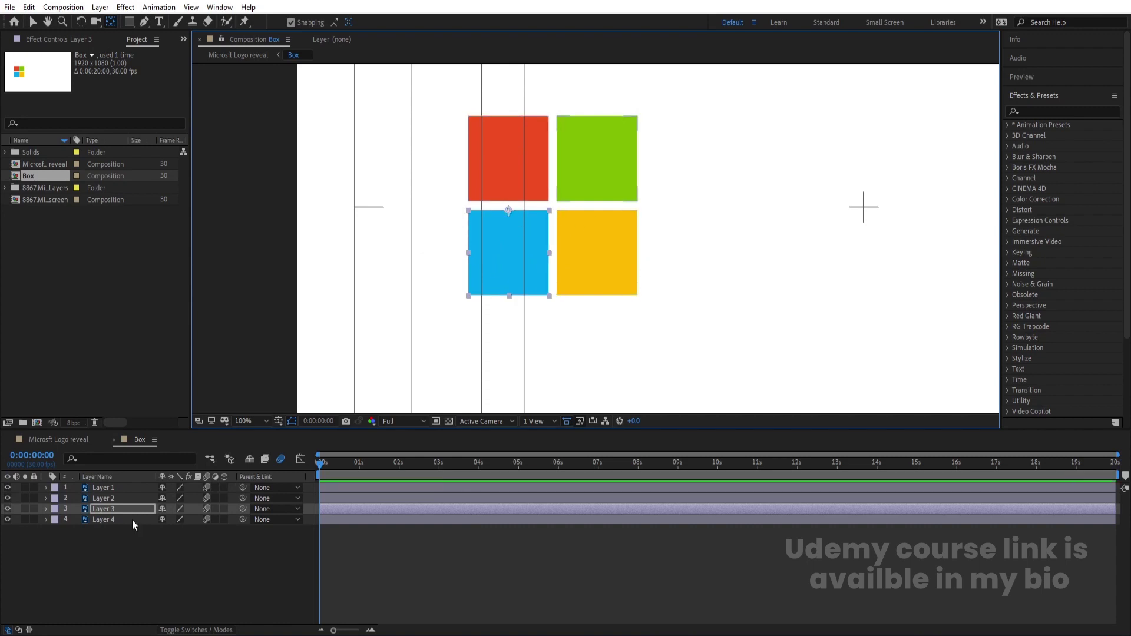
Unlink the Scale proportions of all four layers and set a Scale keyframe on each at the first frame.
left_click(105, 557)
key("ctrl+a")
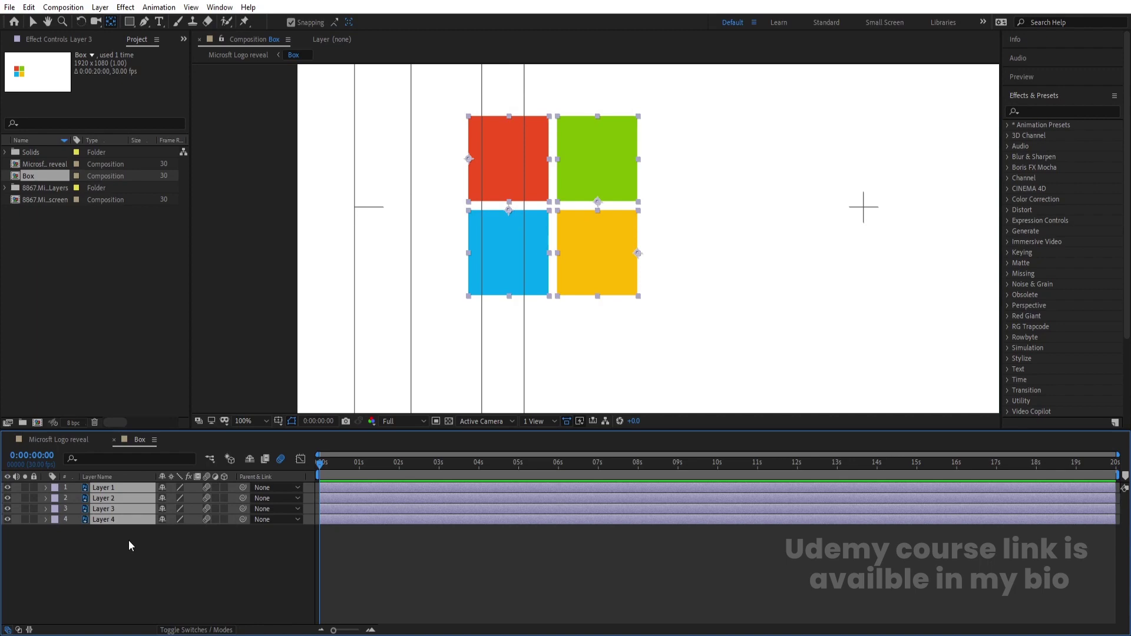
key("s")
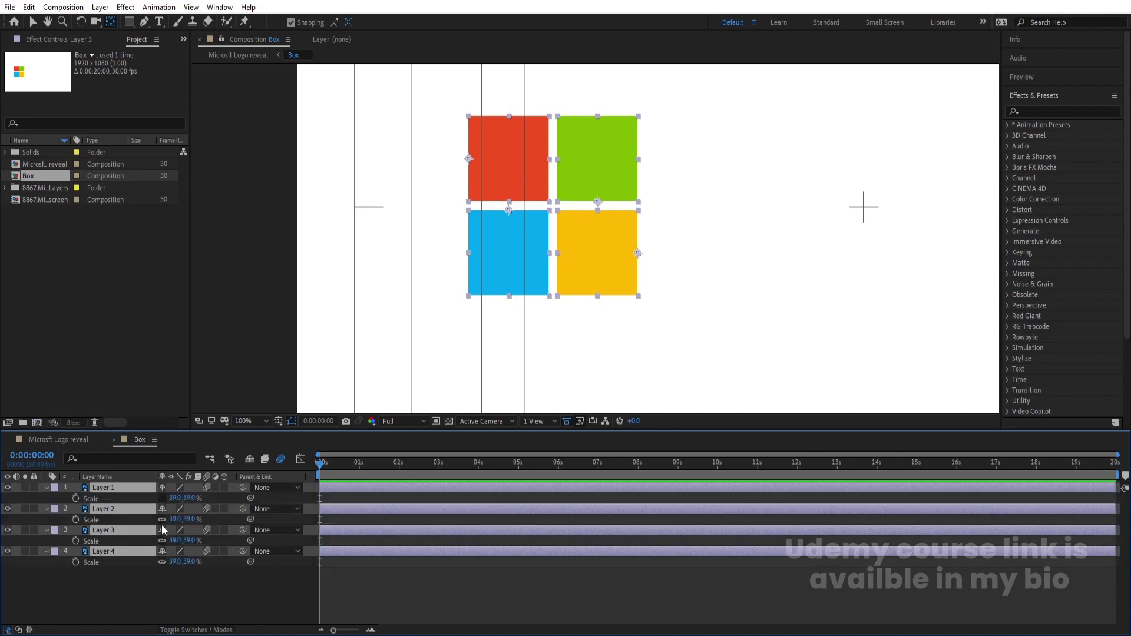
left_click(162, 567)
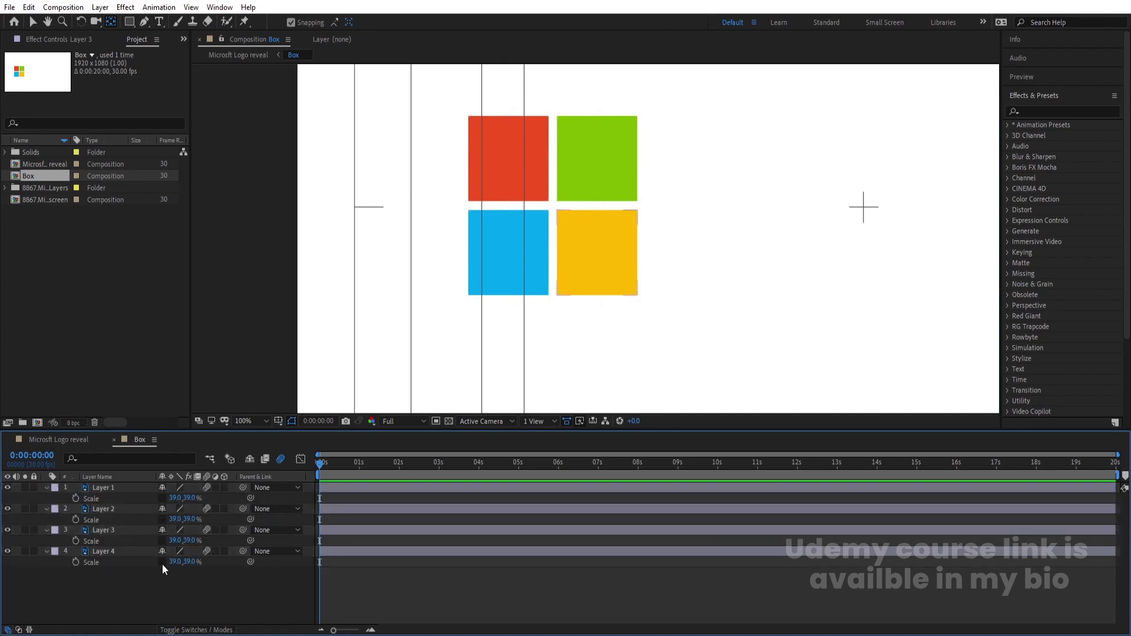
left_click(74, 563)
left_click(77, 495, "shift")
Add Scale keyframes to all four layers at 20 frames and at 1 second 10 frames, and return to the first frame.
key("equal")
key("equal")
left_click(427, 465)
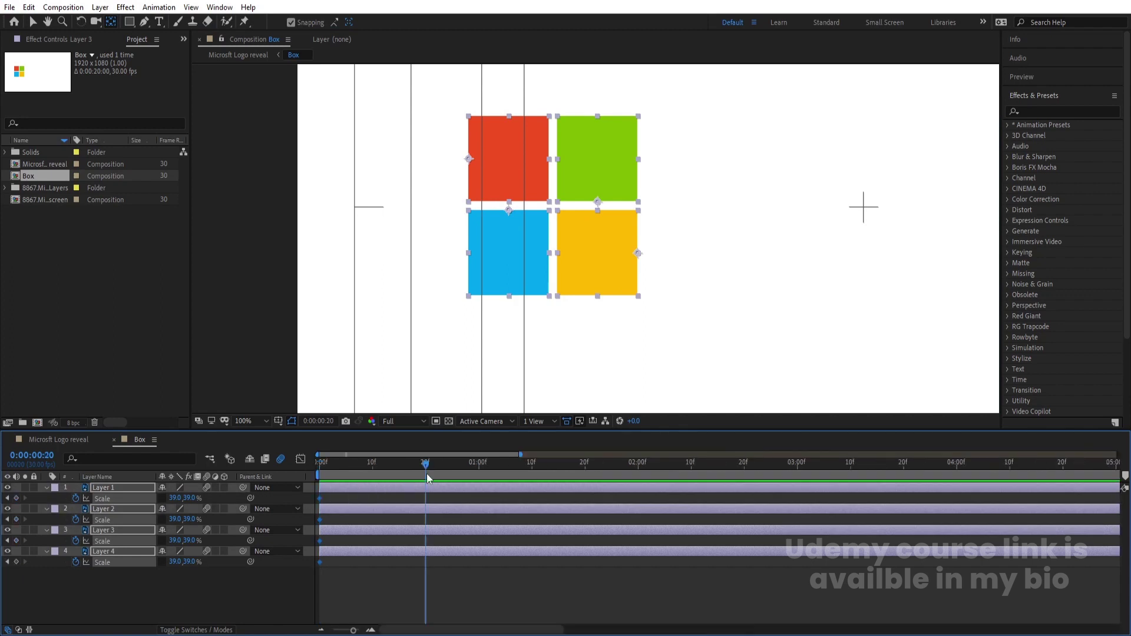
left_click(16, 498)
left_click(532, 463)
left_click(16, 498)
key("Home")
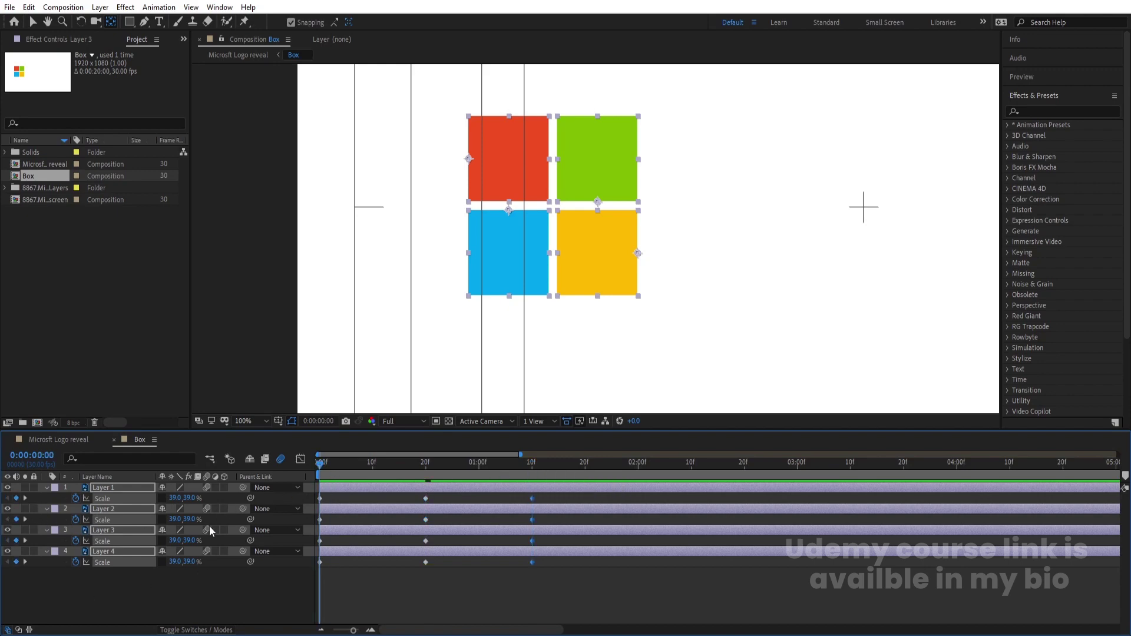
Set the red square's horizontal scale to 0% at the first frame, keeping its vertical scale.
left_click(203, 592)
left_click(495, 190)
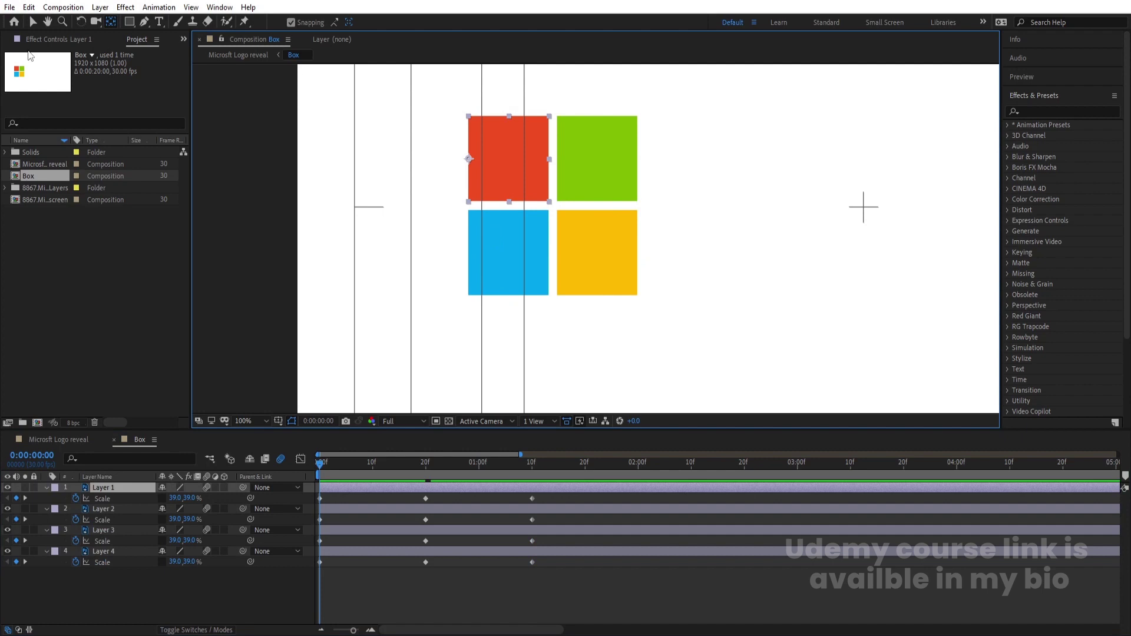
left_click(33, 22)
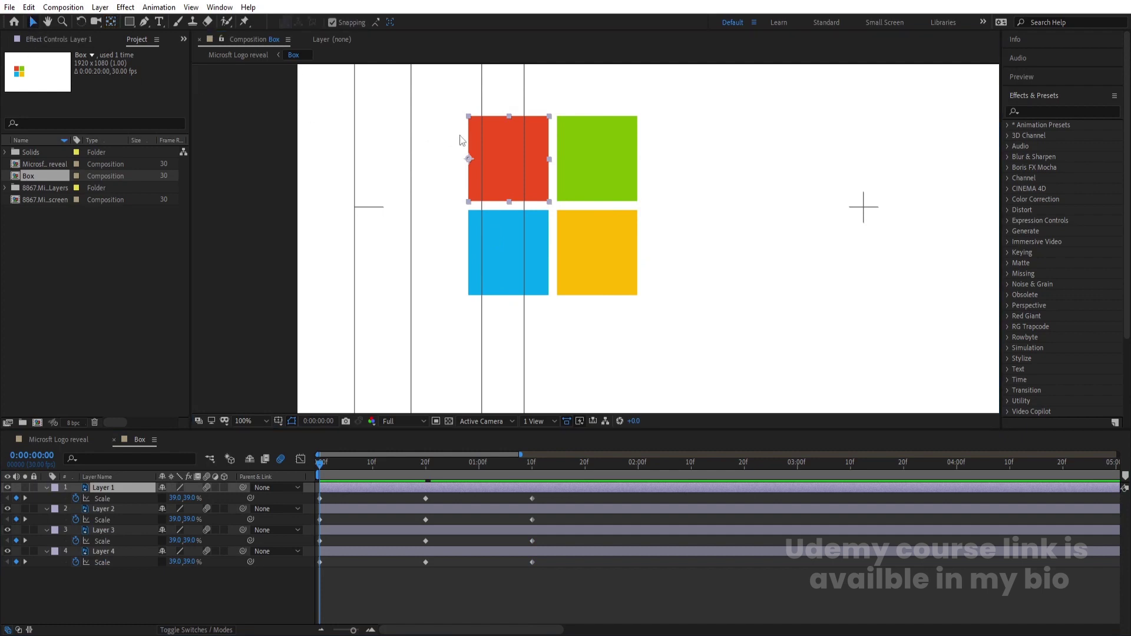
left_click_drag(550, 160, 482, 163)
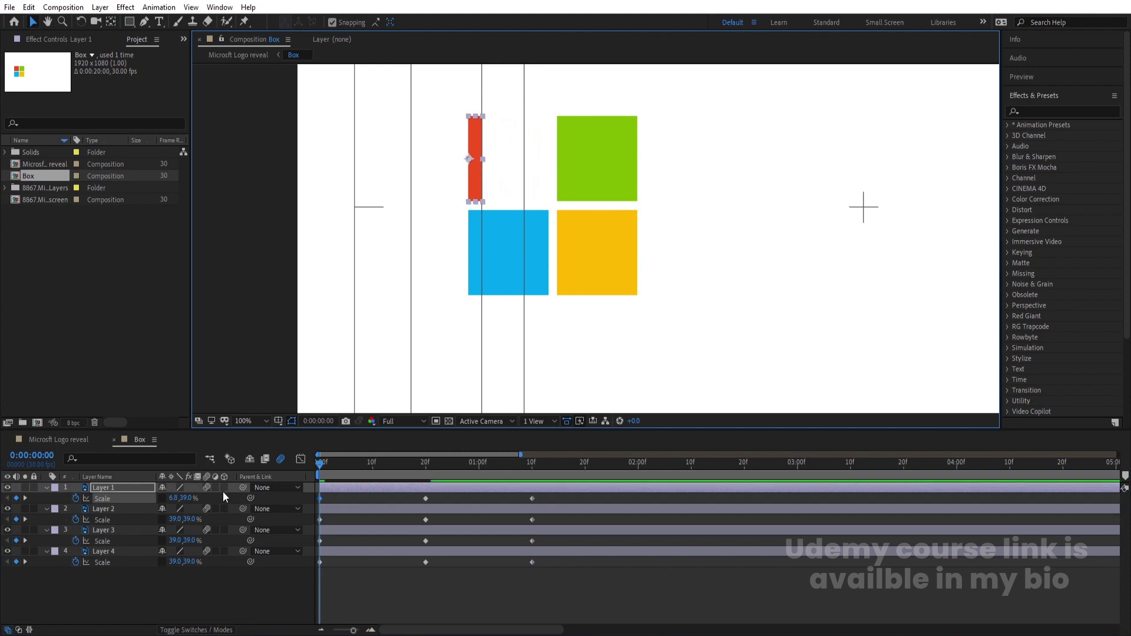
left_click(173, 499)
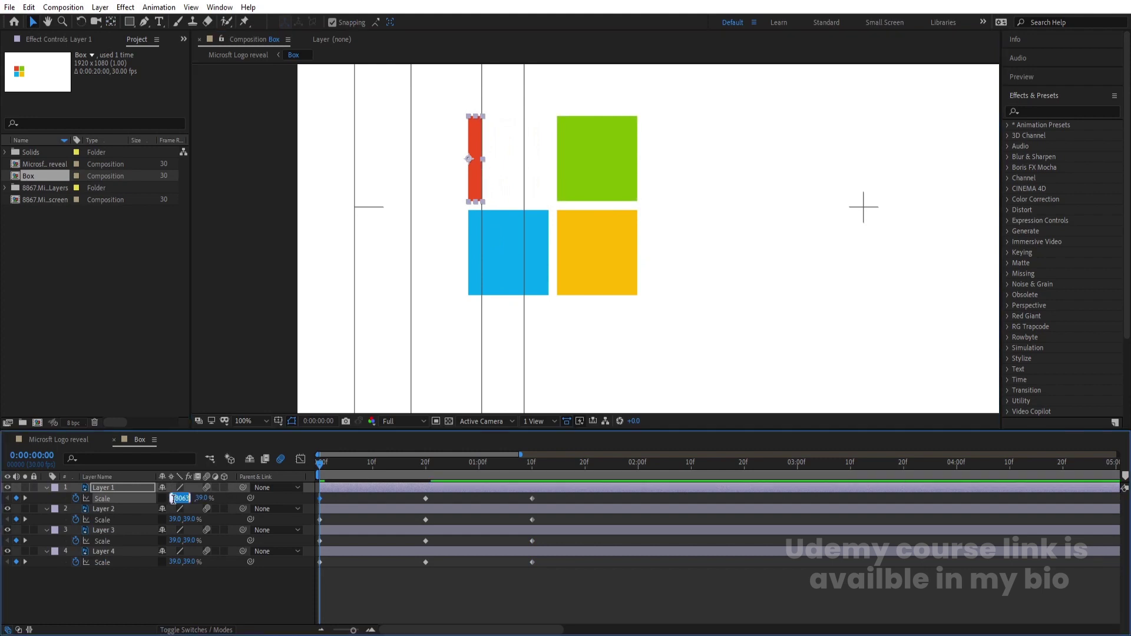
type("0")
Set the green square's vertical scale to 0% at the first frame.
left_click(579, 200)
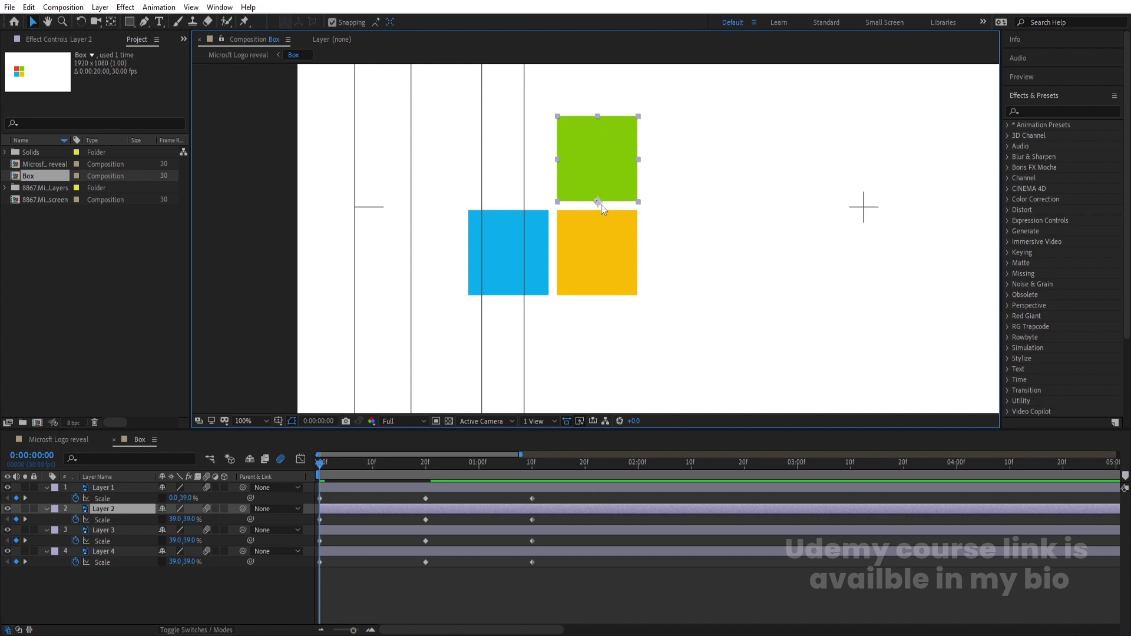
left_click_drag(596, 117, 596, 167)
left_click(189, 519)
type("0")
key("Return")
Set the yellow square's horizontal scale to 0% at the first frame.
left_click(564, 251)
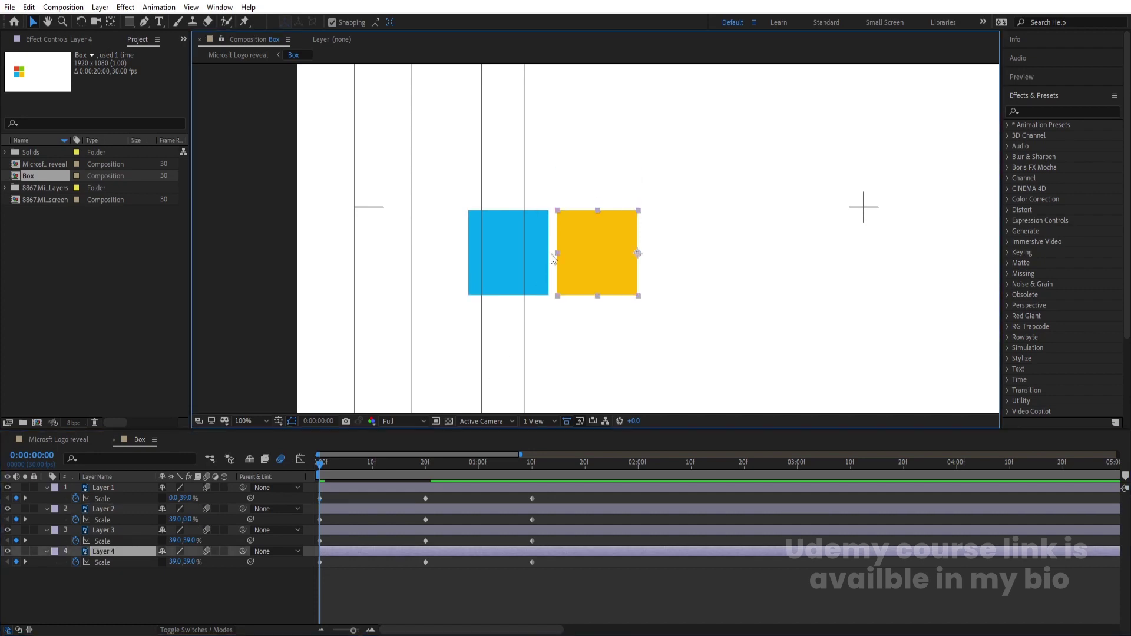
left_click_drag(556, 255, 615, 256)
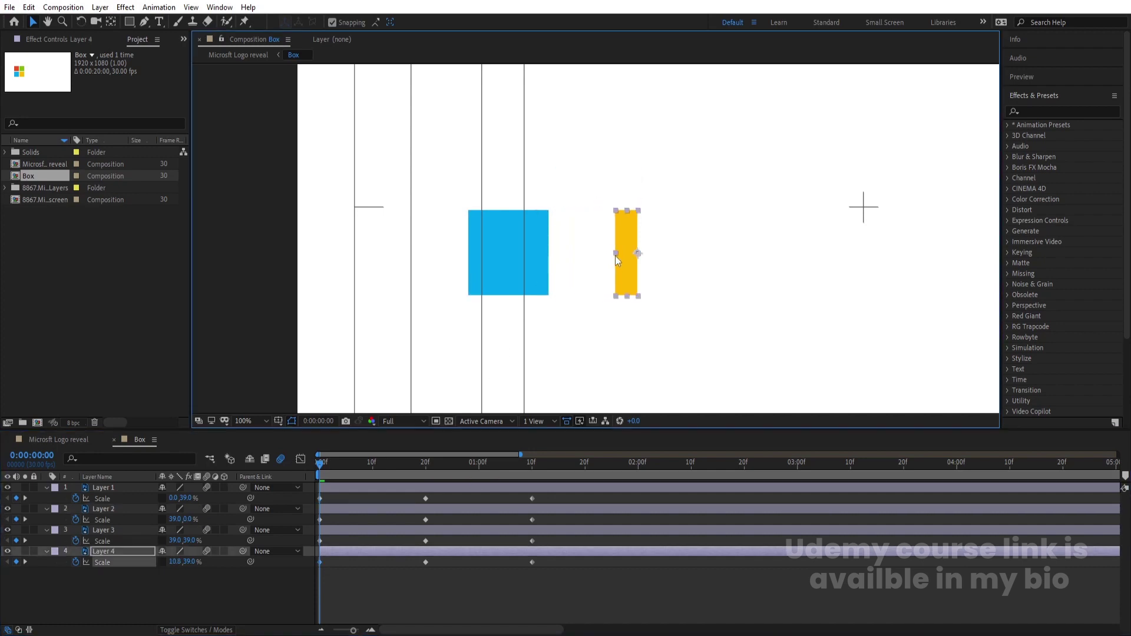
left_click(176, 562)
type("0")
key("Return")
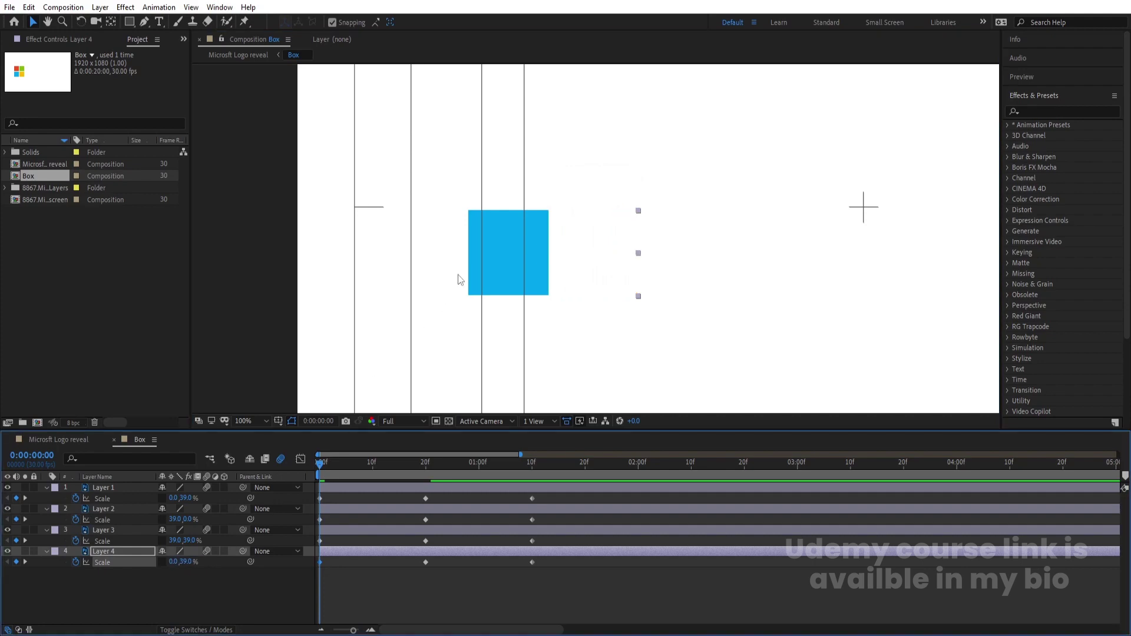
Set the blue square's vertical scale to 0% at the first frame and preview the four squares growing in.
left_click(505, 257)
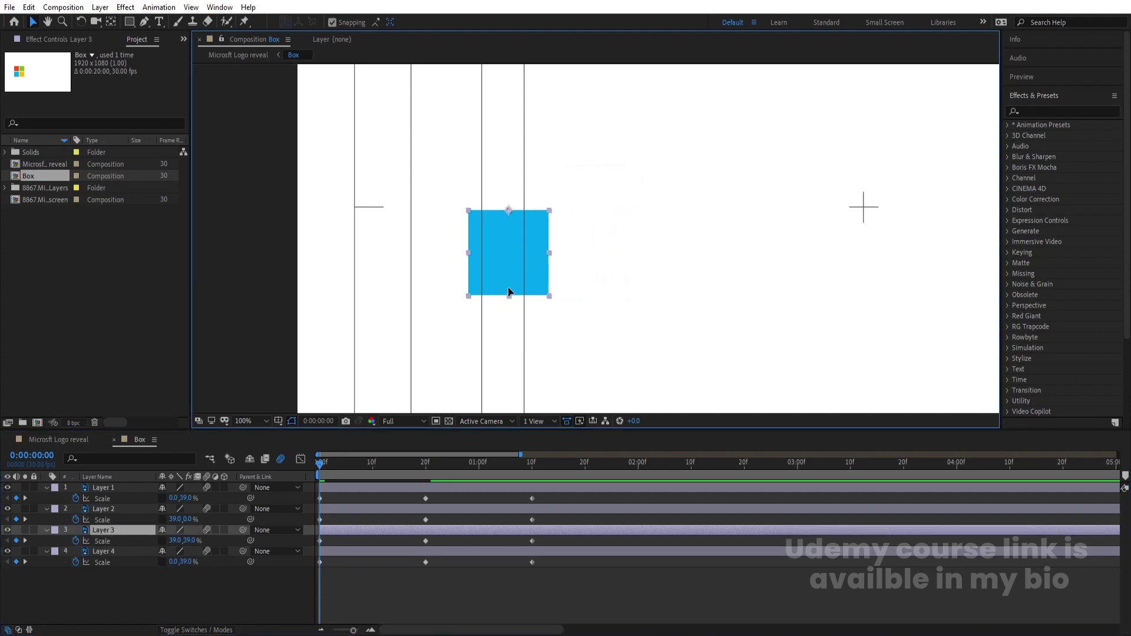
left_click_drag(506, 298, 514, 244)
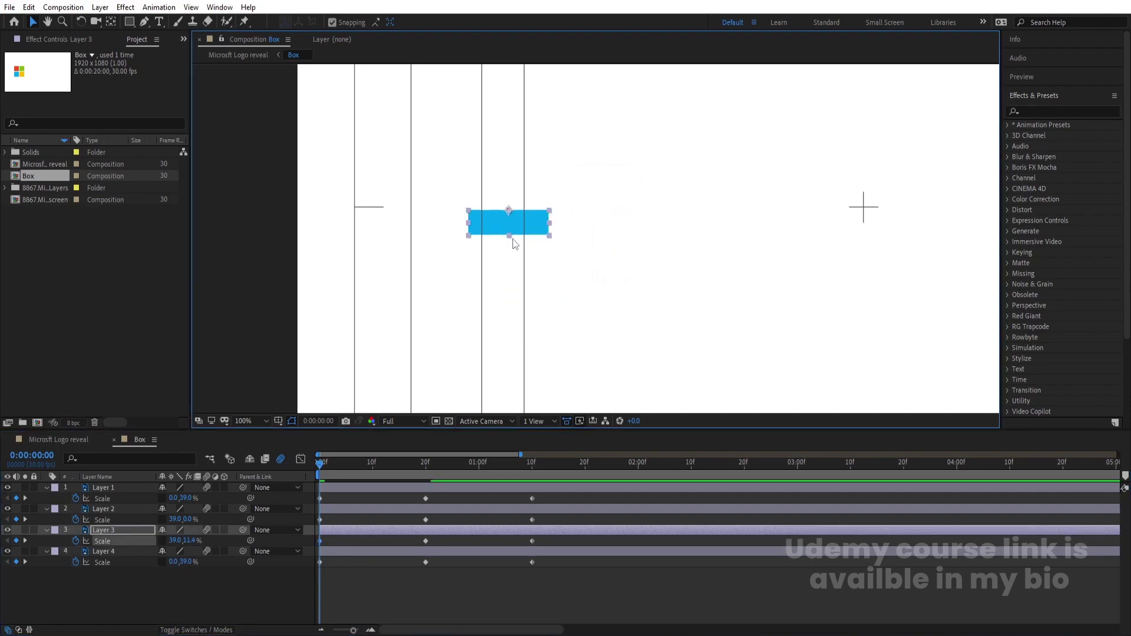
type("0")
key("Return")
key("space")
key("space")
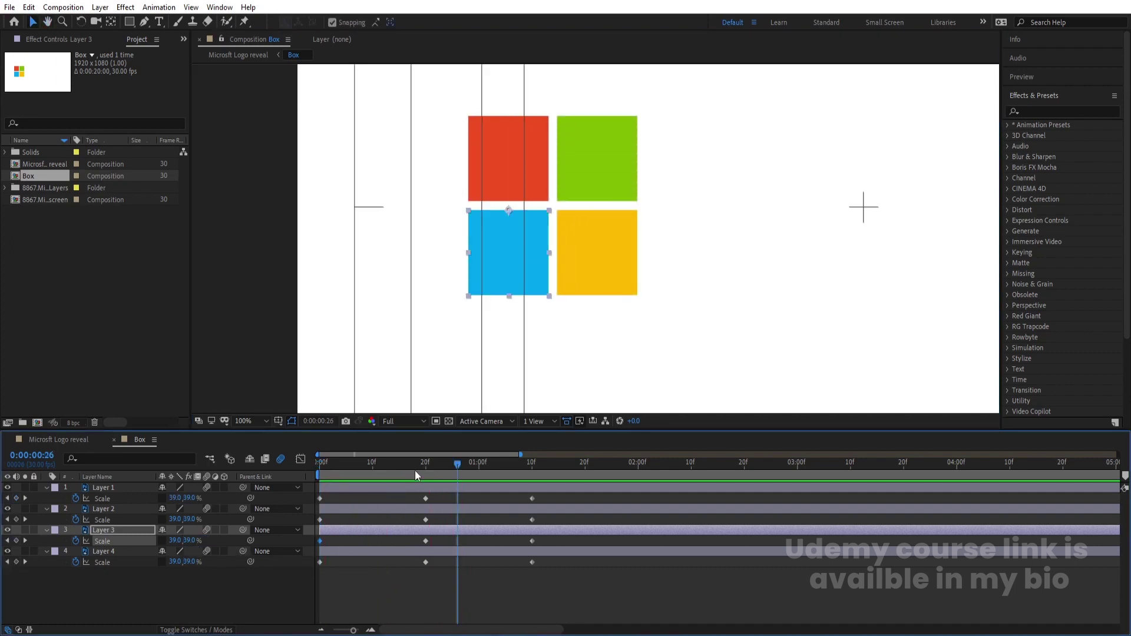
At the 20-frame keyframe, stretch the red square horizontally to about 45% scale and the green square vertically to about 49%.
key("j")
left_click_drag(425, 464, 405, 465)
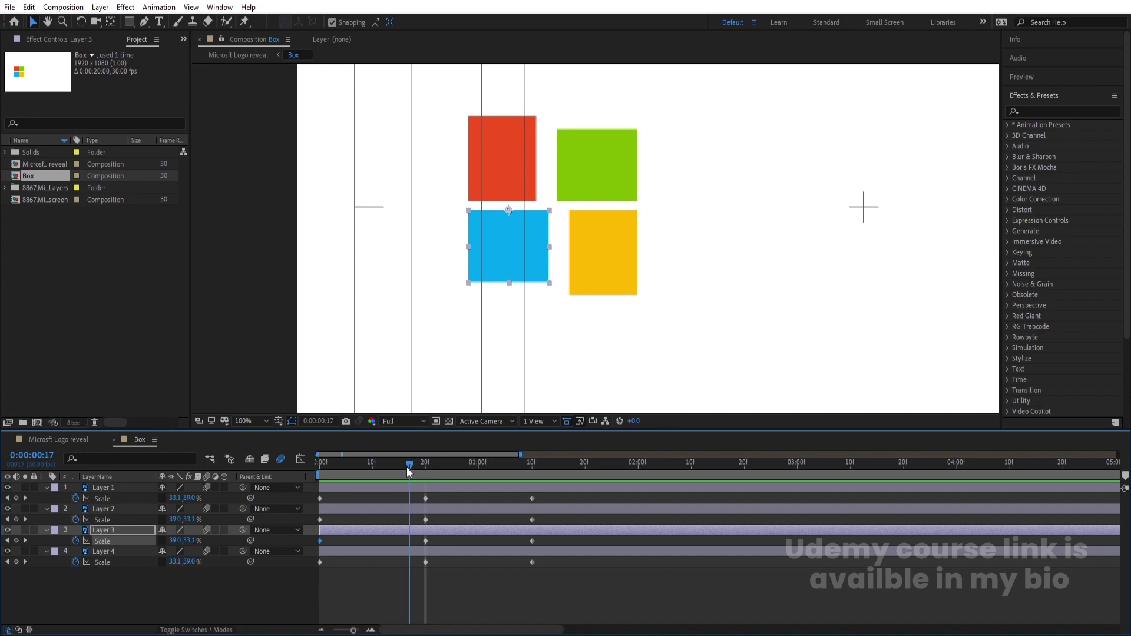
left_click(107, 496)
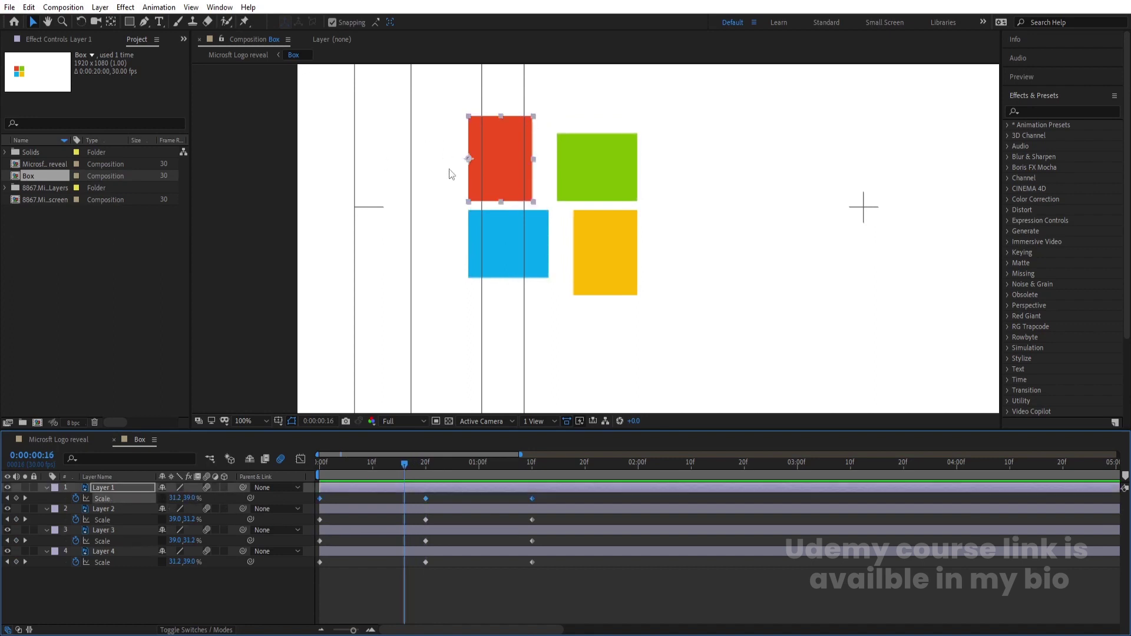
key("k")
left_click(553, 164)
left_click_drag(553, 164, 564, 160)
left_click(624, 161)
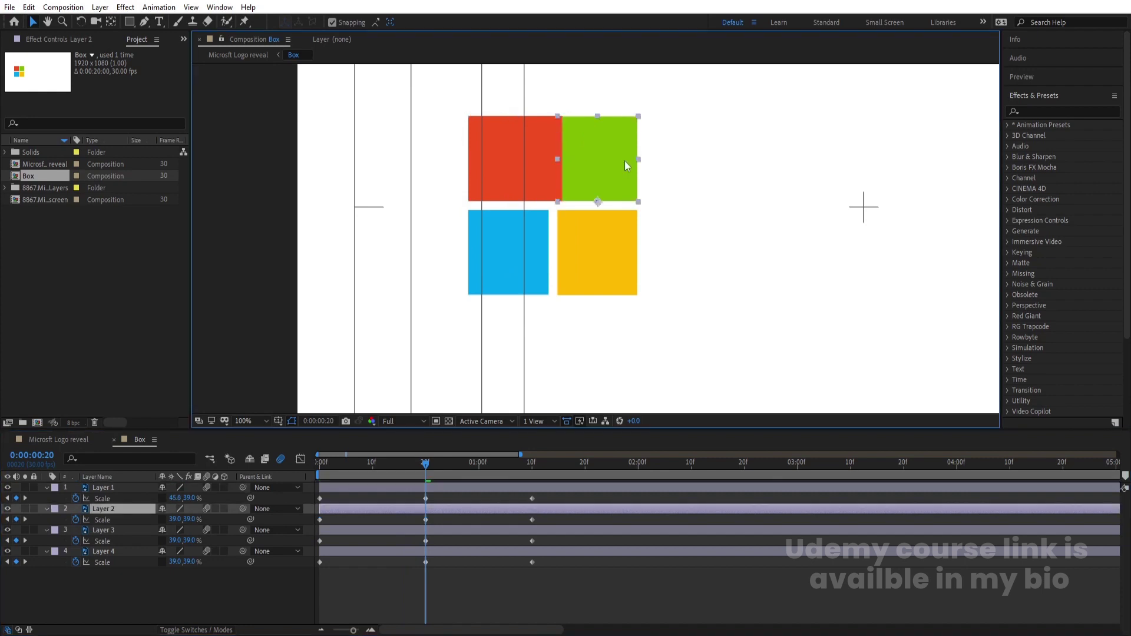
left_click_drag(596, 114, 598, 93)
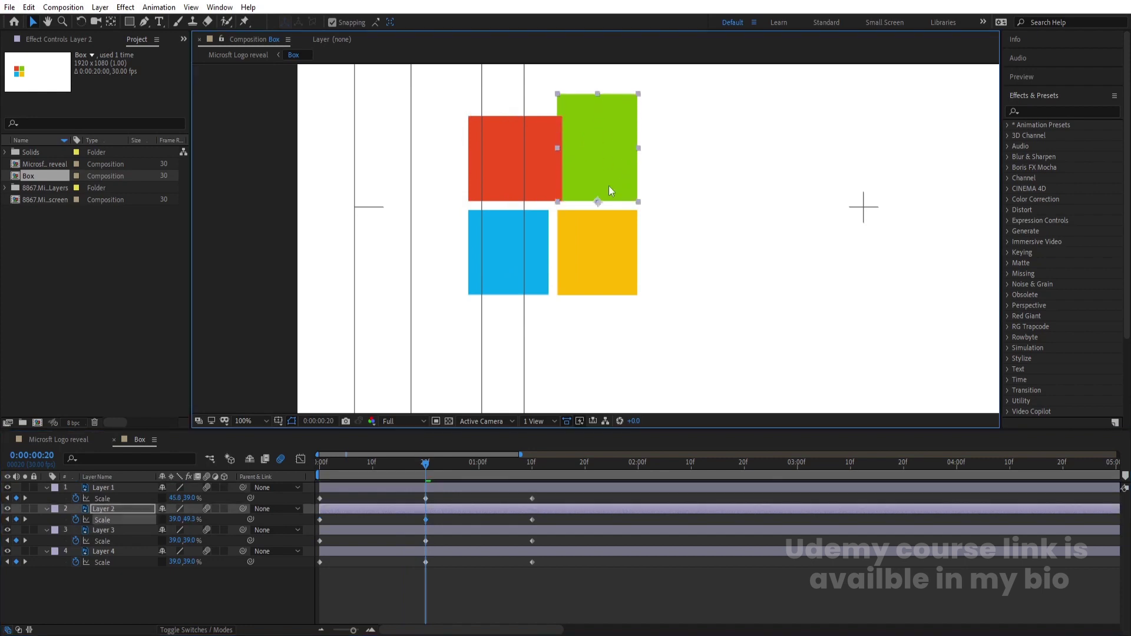
At the 20-frame keyframe, stretch the yellow square horizontally to about 49.5% and the blue square vertically to about 50.7%, and preview.
left_click(601, 251)
mouse_move(558, 257)
left_mouse_down()
mouse_move(537, 255)
mouse_move(549, 254)
left_mouse_up()
left_click(490, 242)
left_click_drag(509, 296, 510, 320)
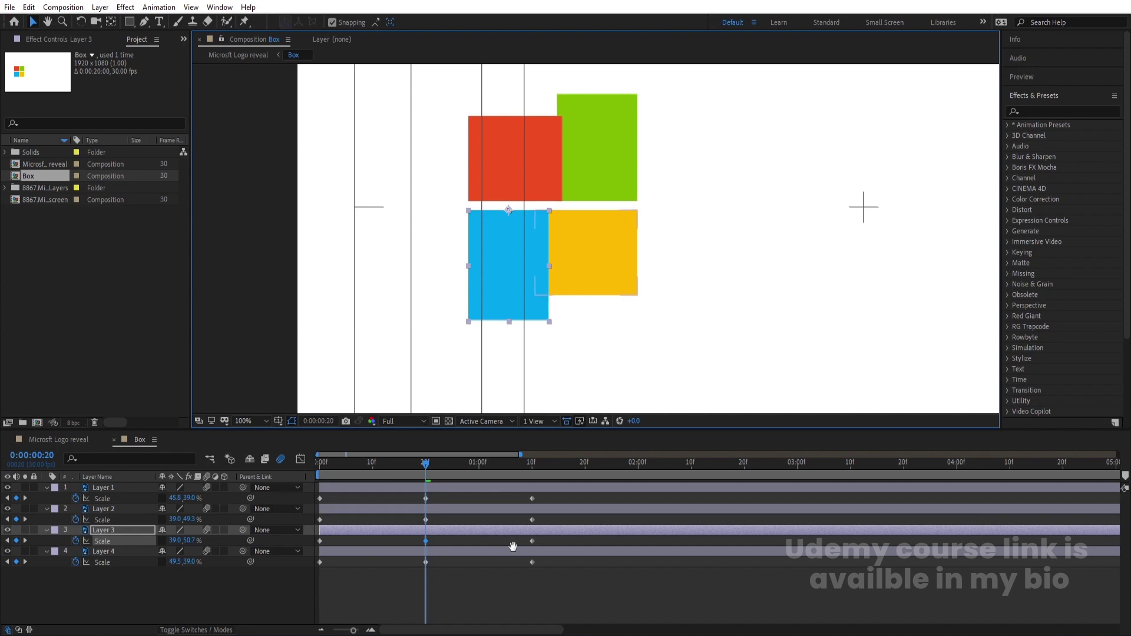
key("space")
key("space")
Apply Easy Ease to all scale keyframes of the four square layers.
key("ctrl+a")
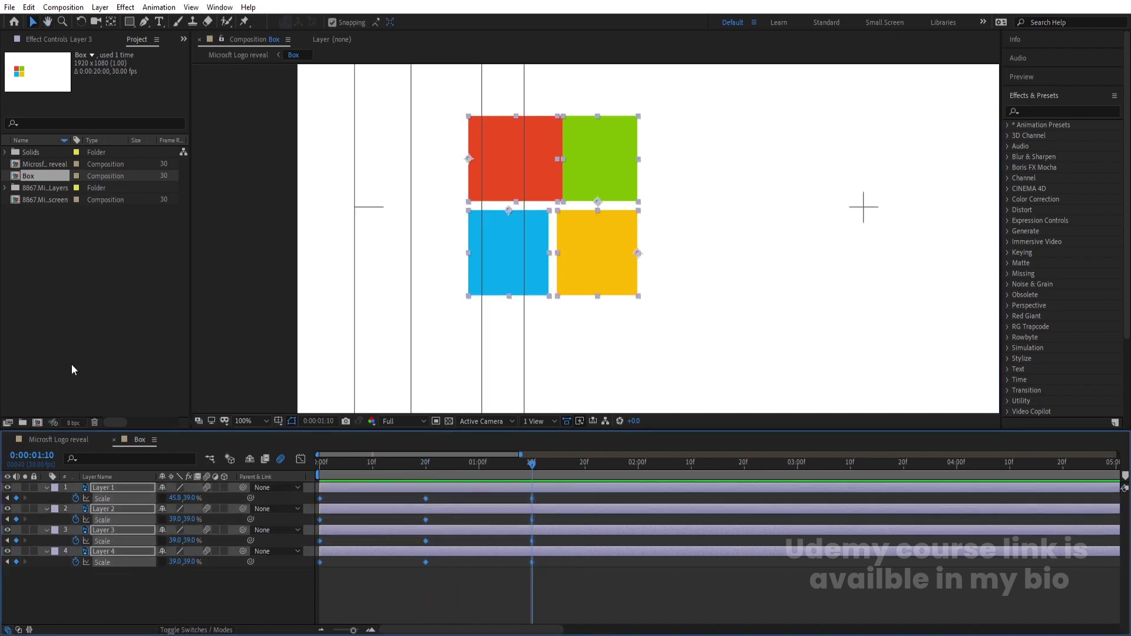
key("F9")
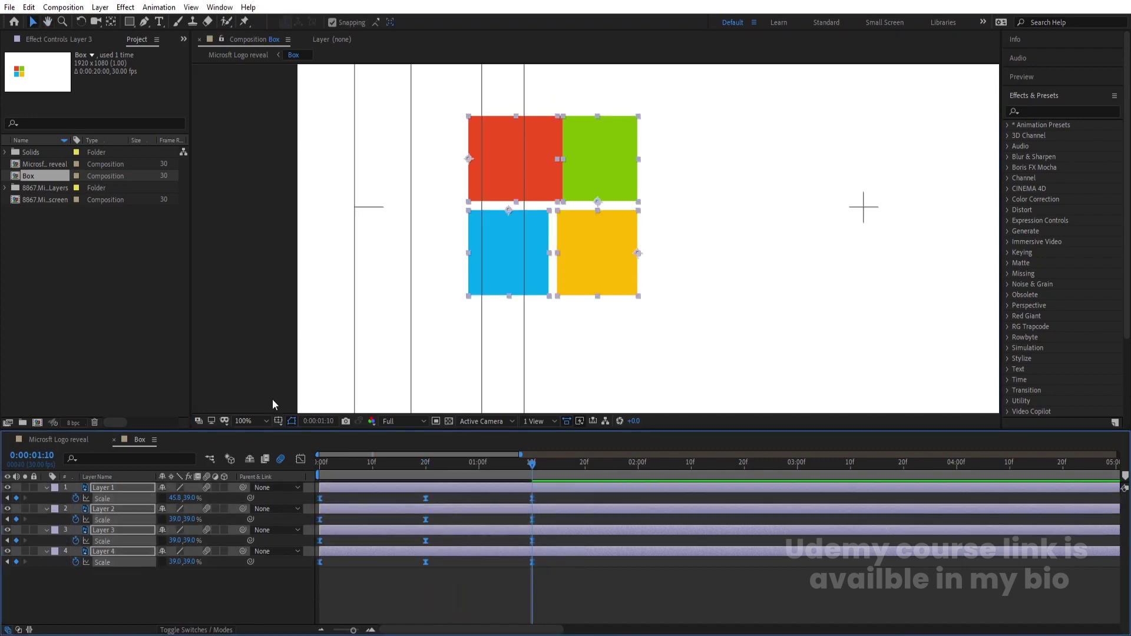
left_click(301, 459)
left_click_drag(433, 592, 366, 576)
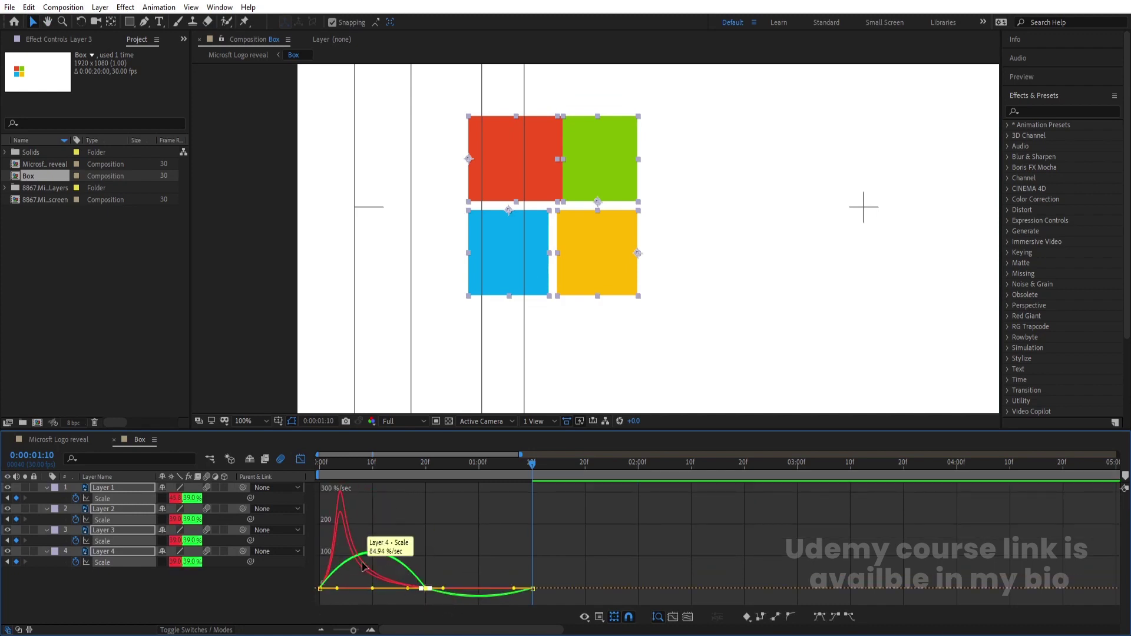
mouse_move(342, 518)
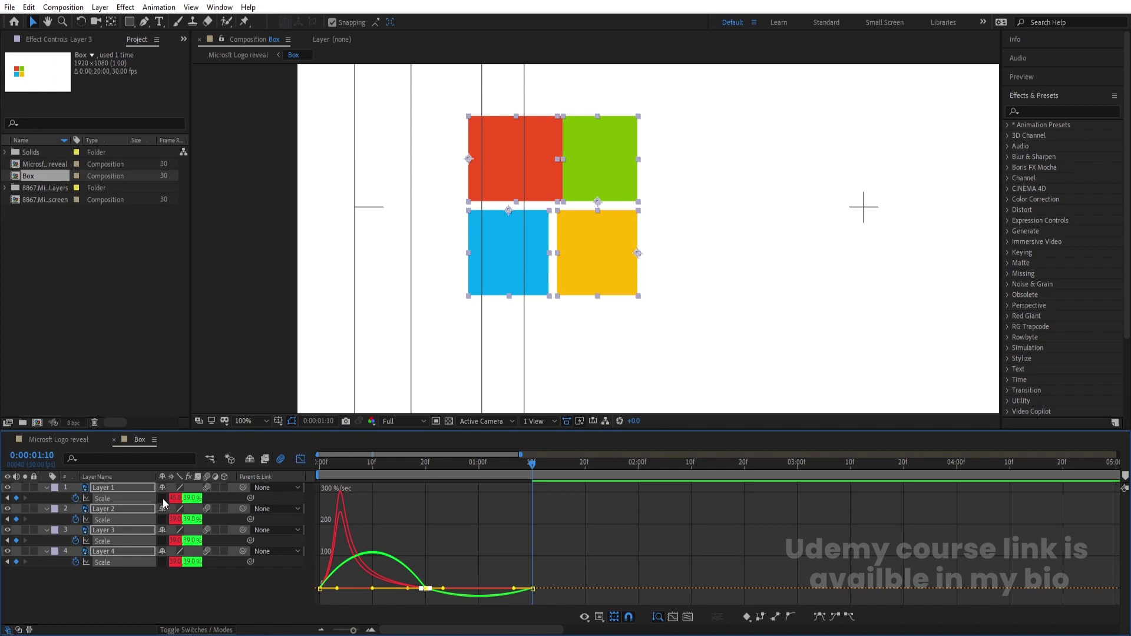
key("ctrl+z")
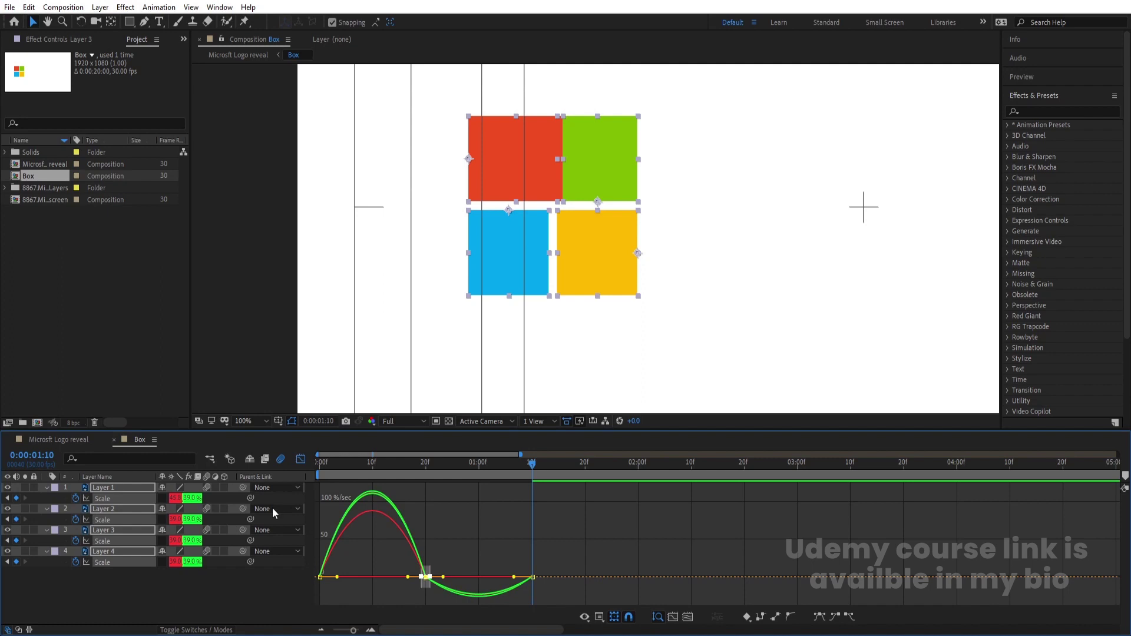
Link the scale dimensions of all four layers and reshape their speed curves for a fast start with a long slowdown, and preview.
left_click(224, 586)
left_click(300, 458)
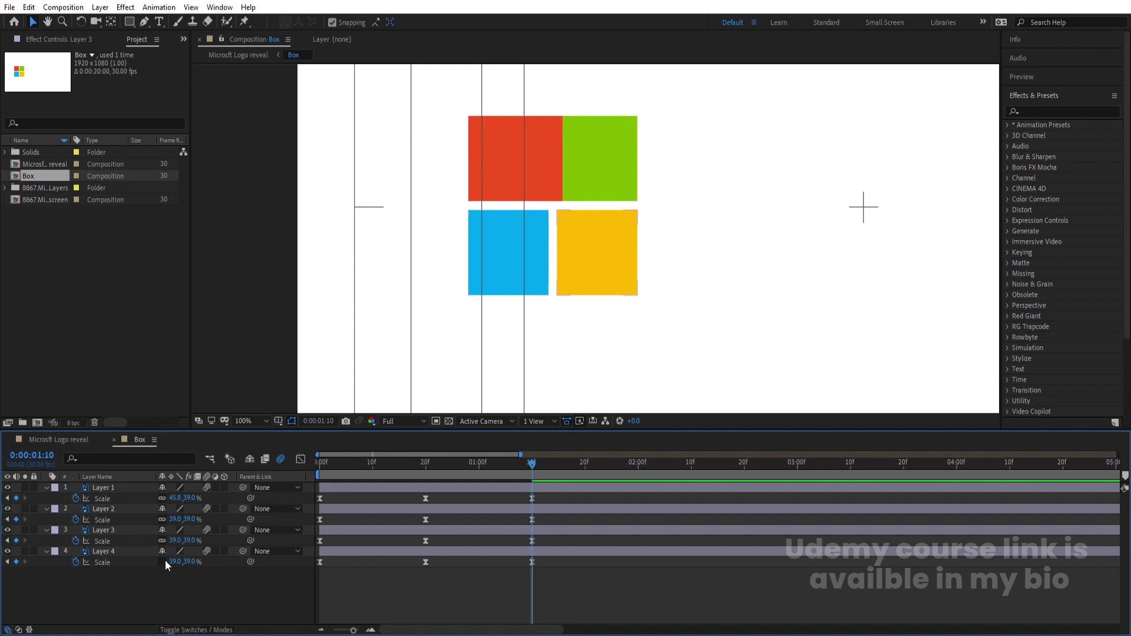
left_click_drag(624, 582, 295, 482)
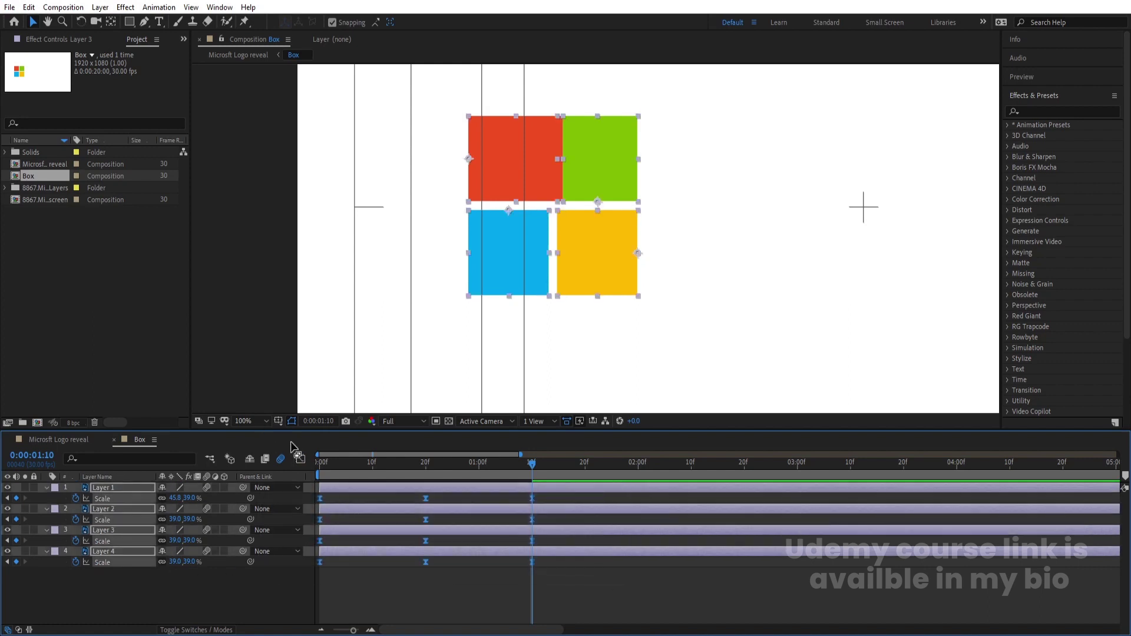
left_click(300, 458)
left_click_drag(367, 551, 488, 589)
left_click(436, 569)
key("space")
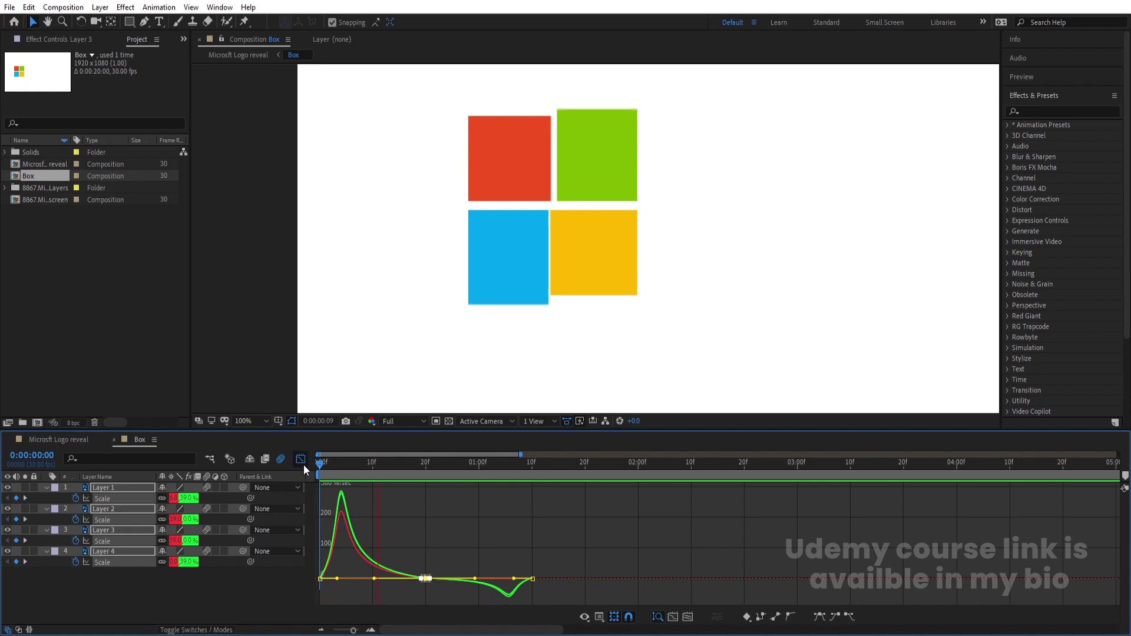
key("space")
left_click(300, 458)
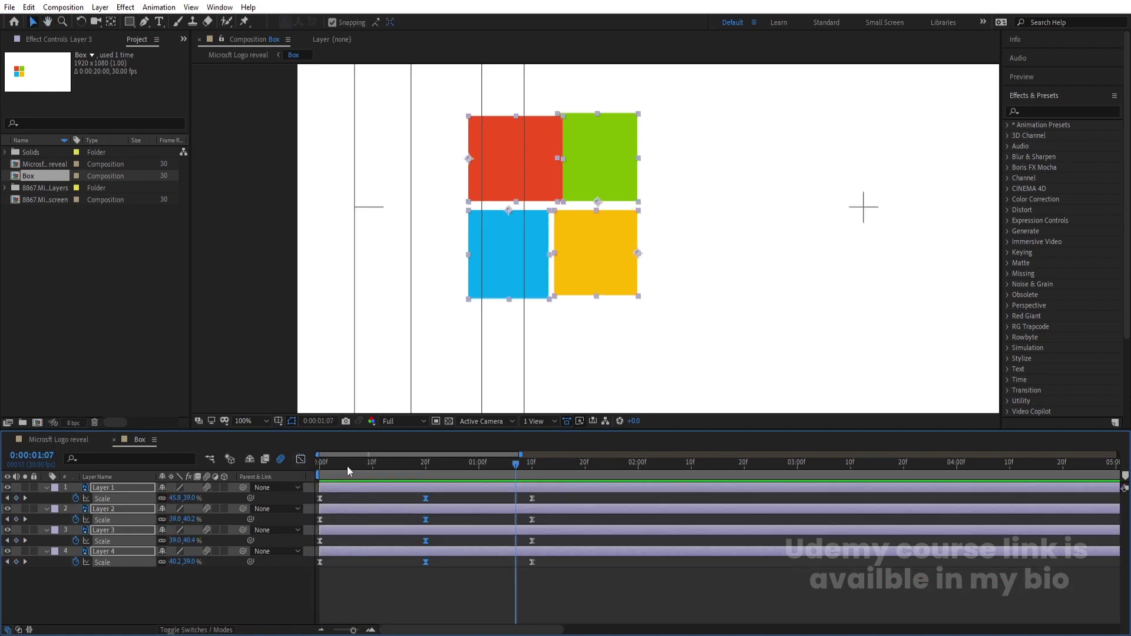
Set the red square's horizontal scale to 0% at the first frame and preview the animation.
left_click(196, 583)
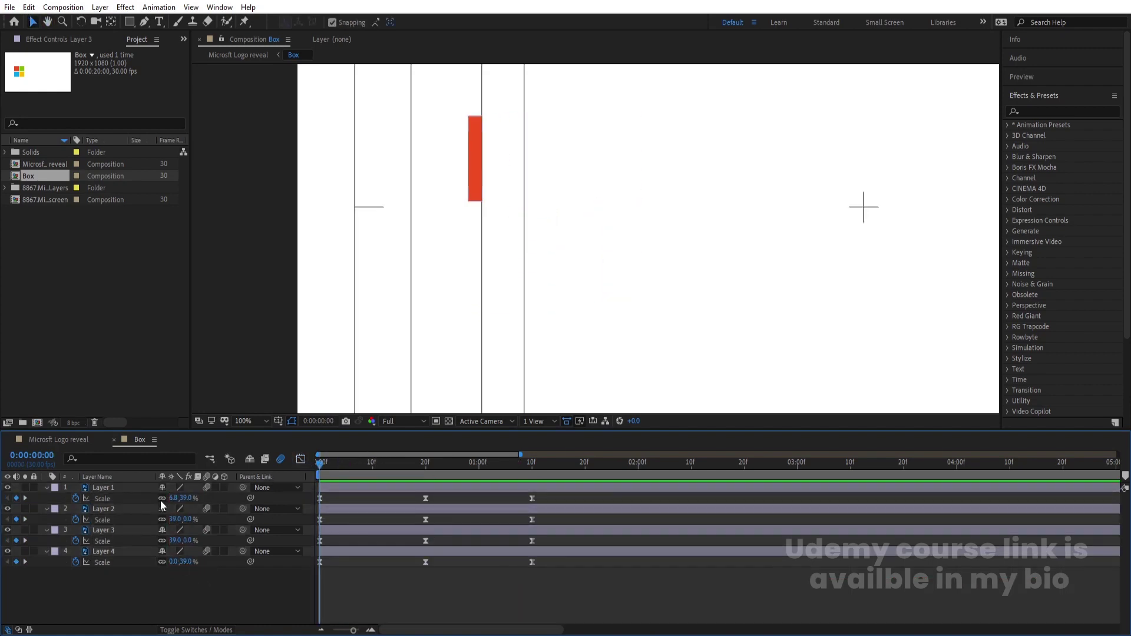
left_click(177, 499)
type("0")
key("Return")
left_click(292, 489)
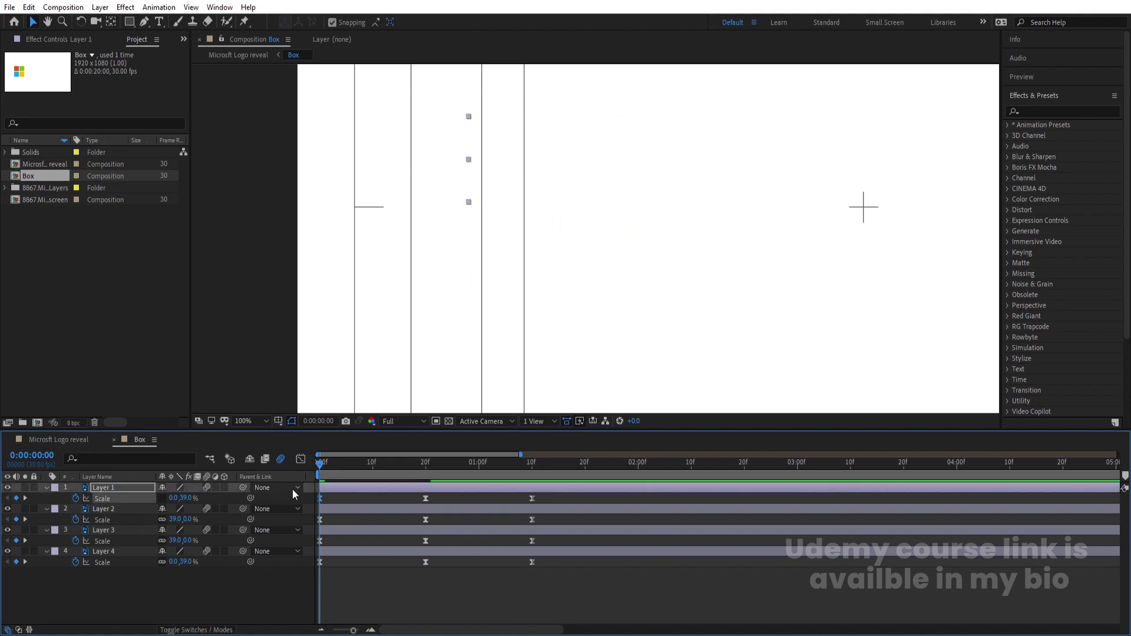
key("space")
key("space")
key("space")
key("space")
Set the red square's horizontal scale to 39% at the keyframe at 0:00:01:10 and preview the animation.
key("j")
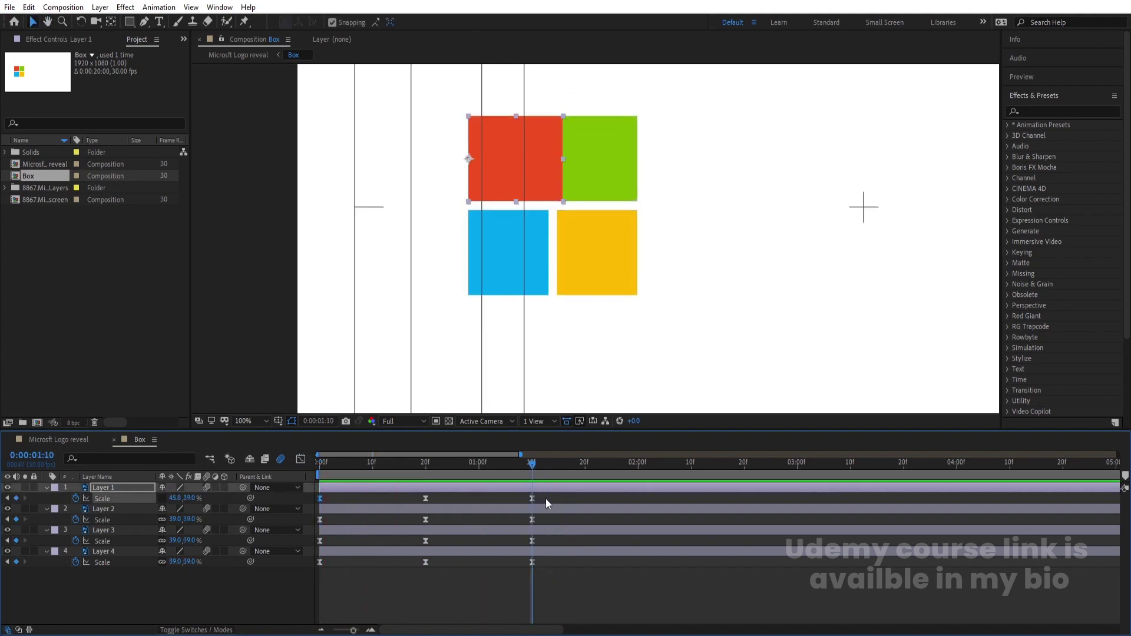
left_click(540, 489)
left_click(175, 498)
type("39")
key("Return")
left_click_drag(502, 468, 338, 478)
key("space")
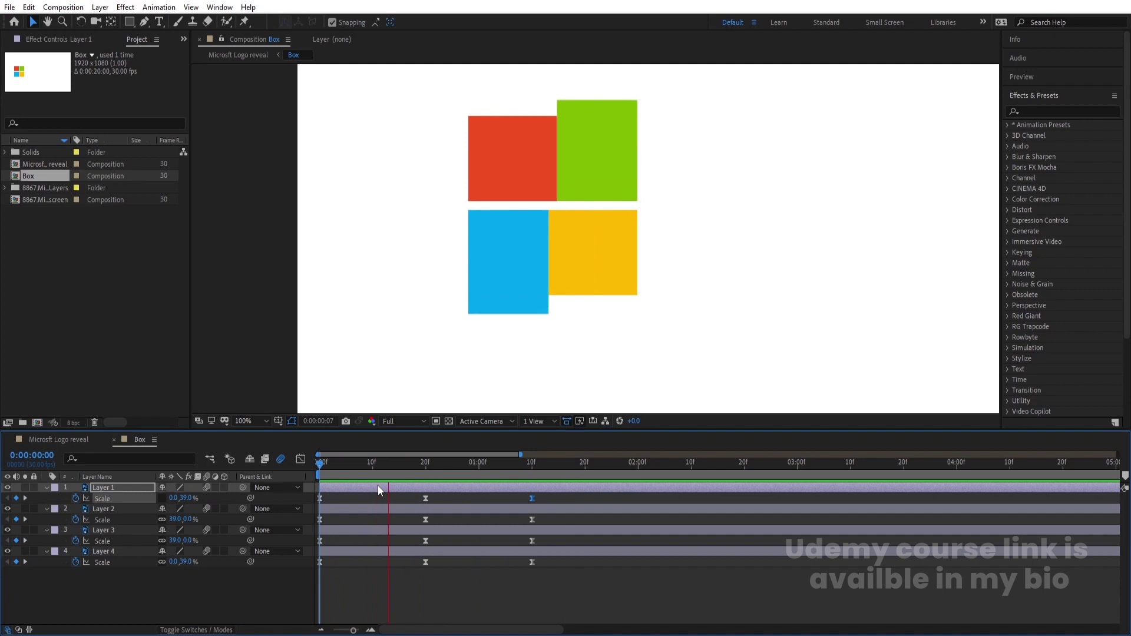
key("space")
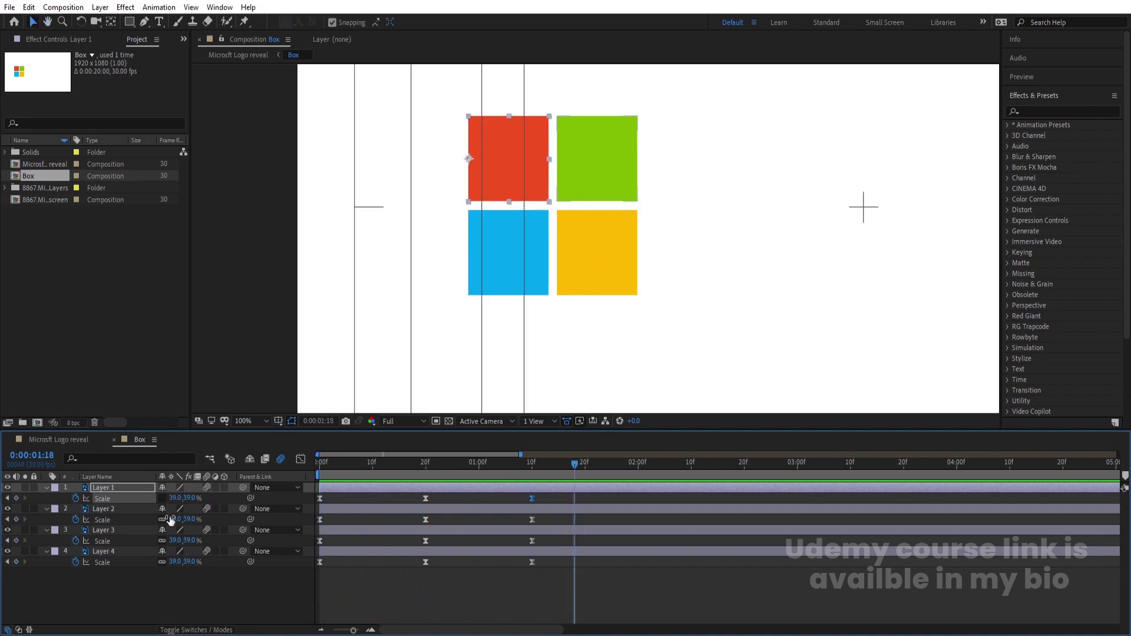
Compress the scale keyframes of all four layers proportionally so the last ones fall at 1 second.
key("ctrl+a")
left_click_drag(560, 583, 478, 499)
key("Home")
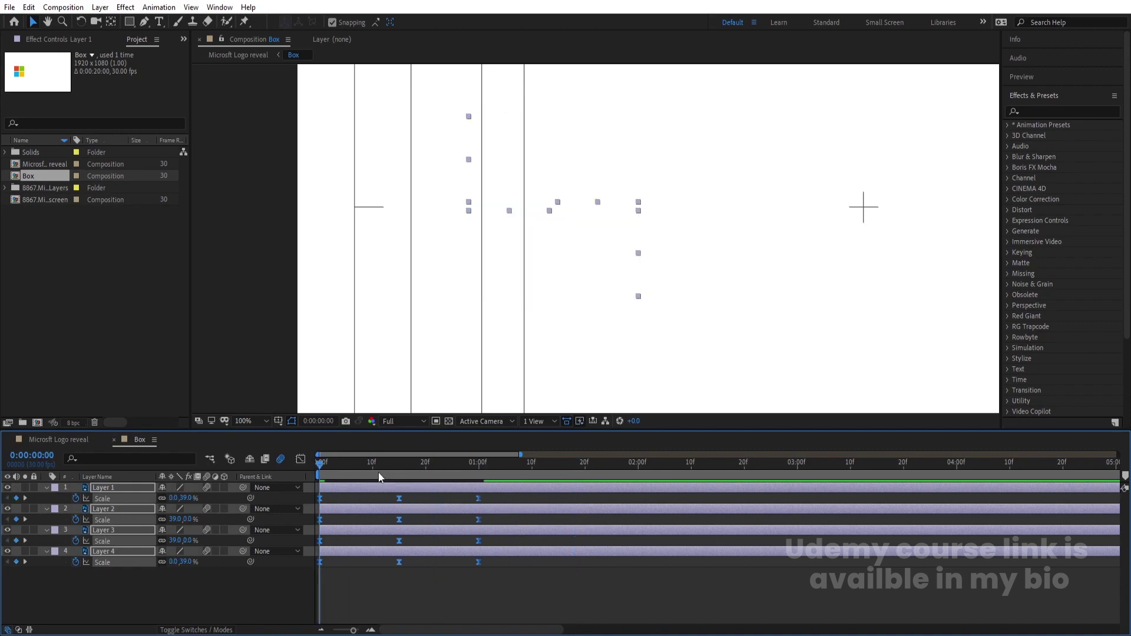
Shift the green square's layer so it starts at frame 10.
left_click(370, 465)
left_click(372, 465)
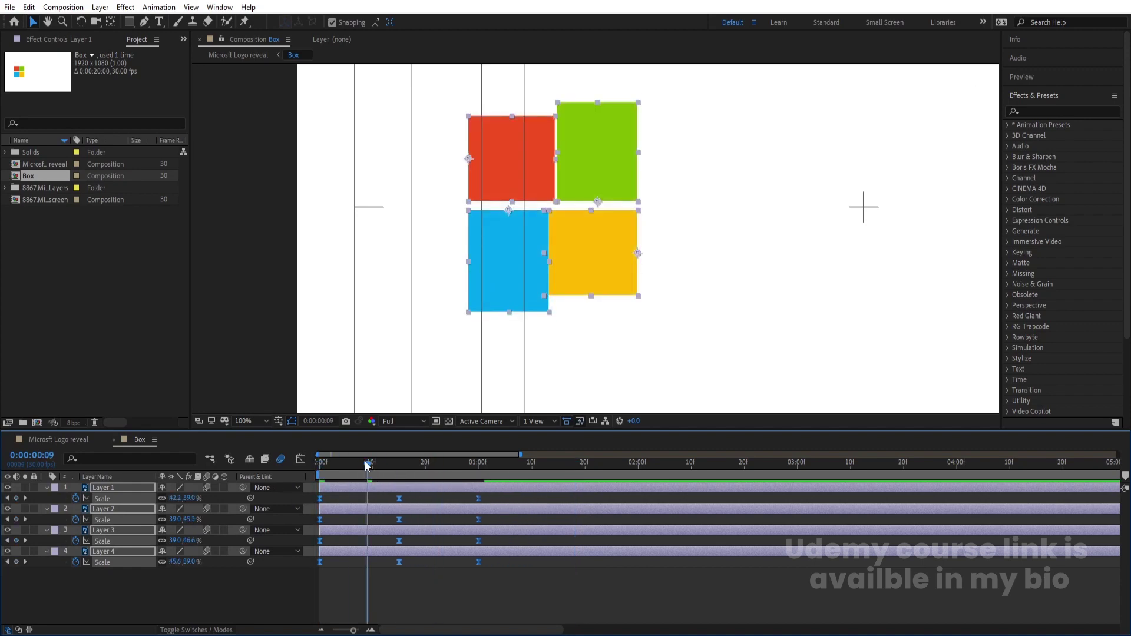
left_click(366, 575)
left_click(592, 167)
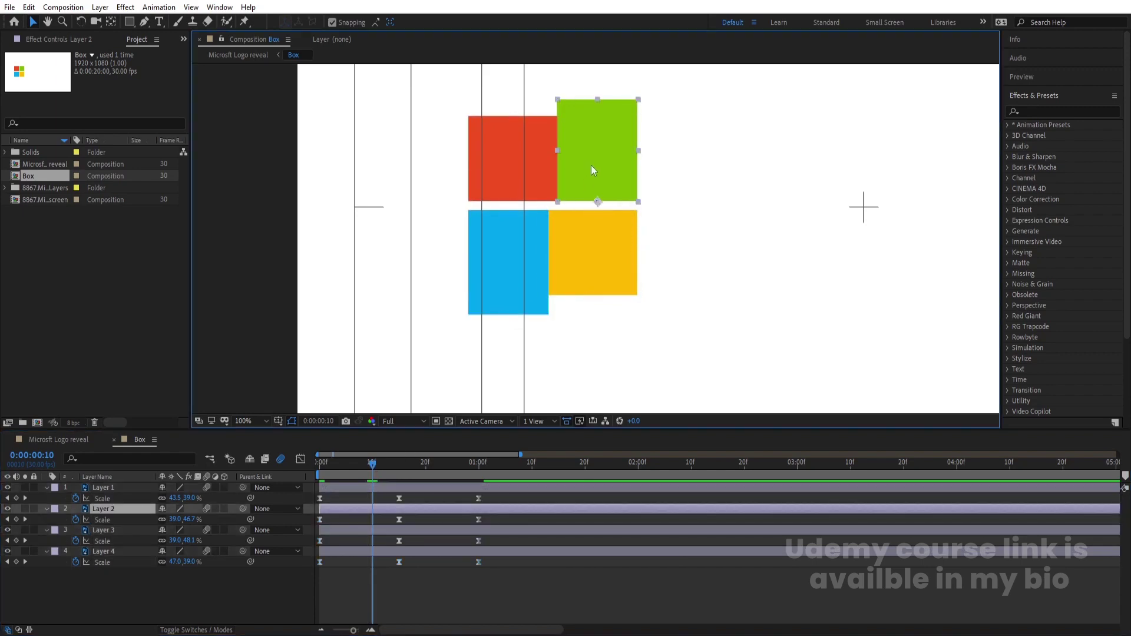
key("bracketleft")
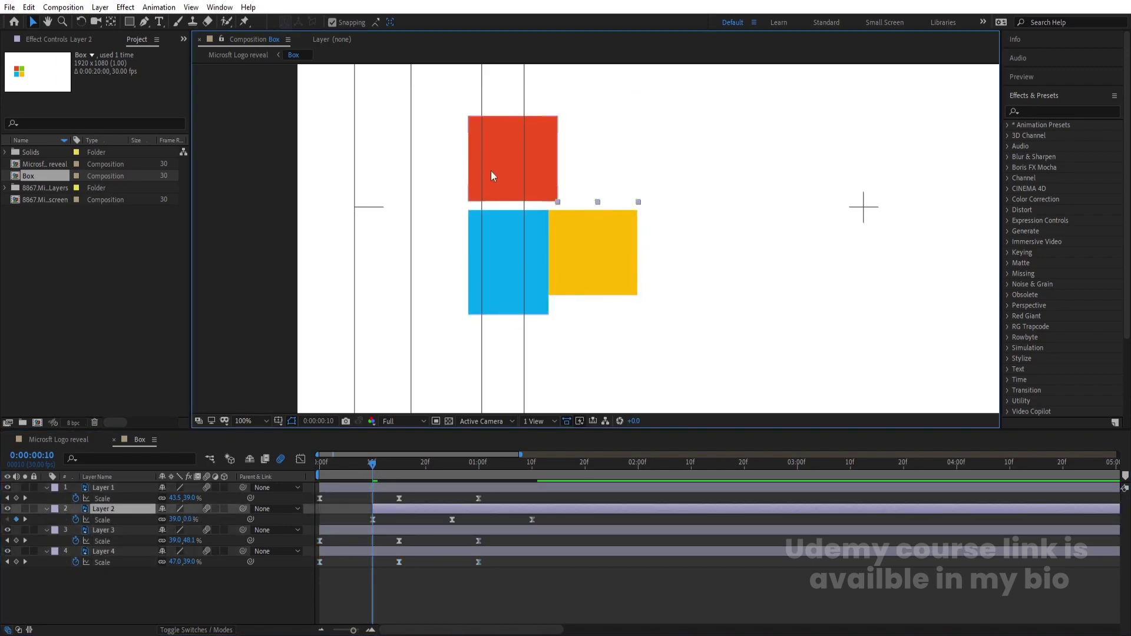
Reorder the layers so the red square is at the bottom of the stack with the green square directly above it.
left_click(490, 170)
left_click_drag(89, 489, 93, 580)
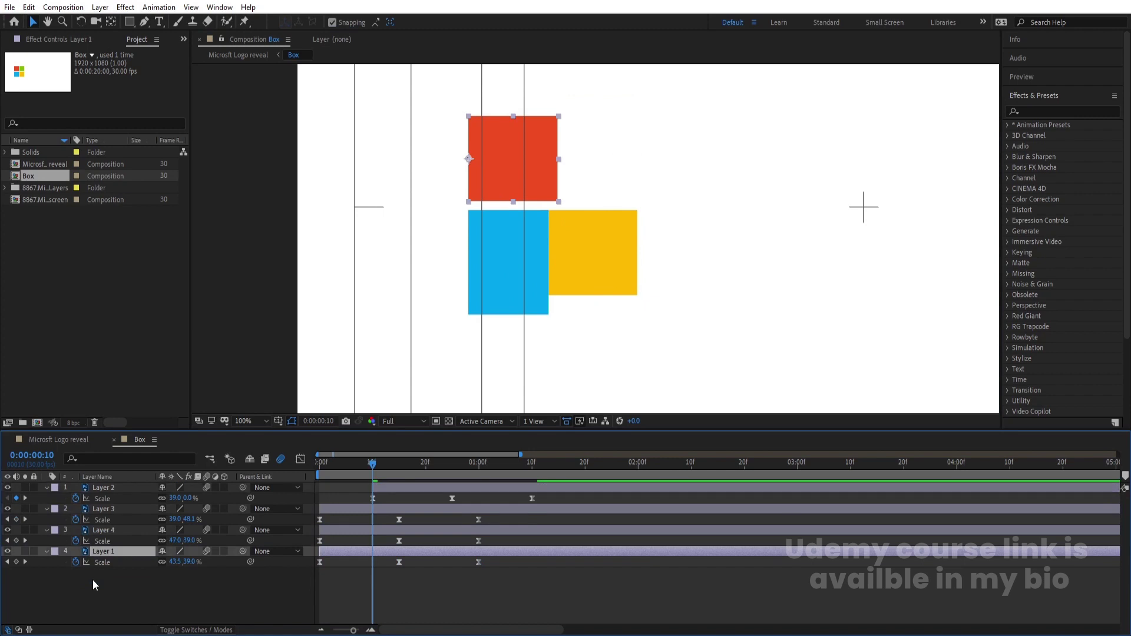
left_click(399, 492)
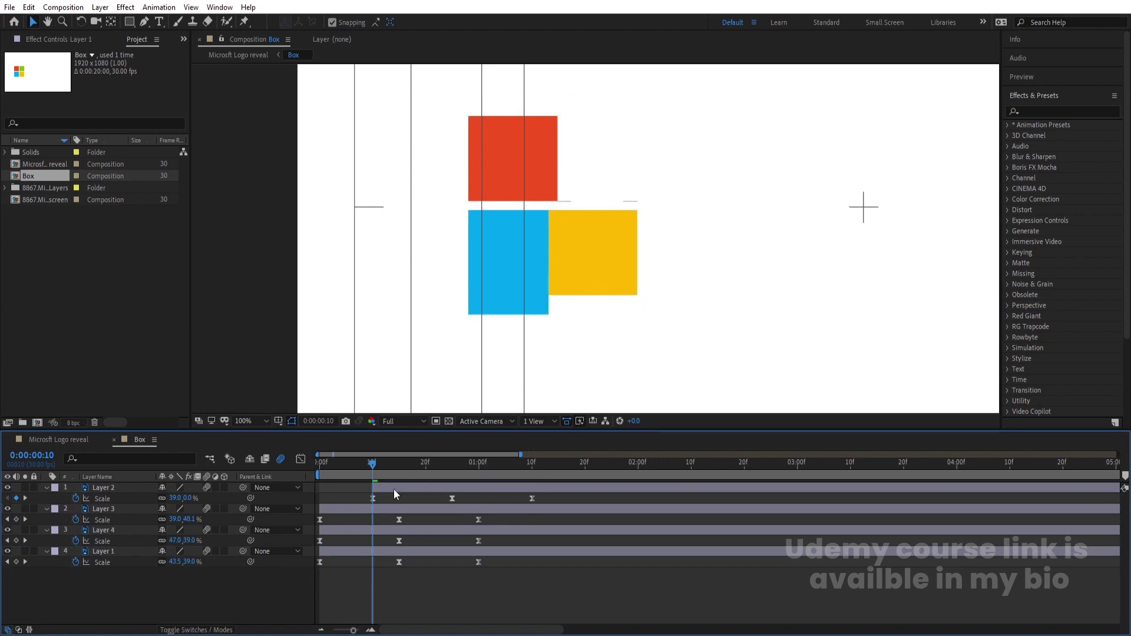
left_click_drag(111, 489, 134, 549)
Shift the yellow square's layer so it starts at frame 20.
left_click(425, 466)
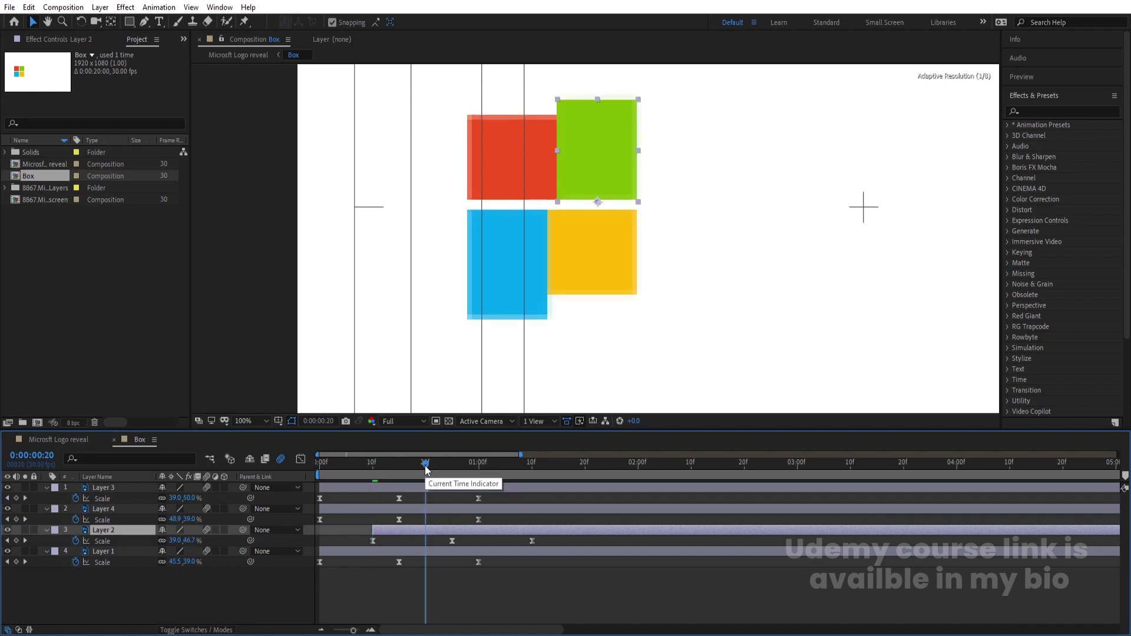
left_click(609, 237)
key("bracketleft")
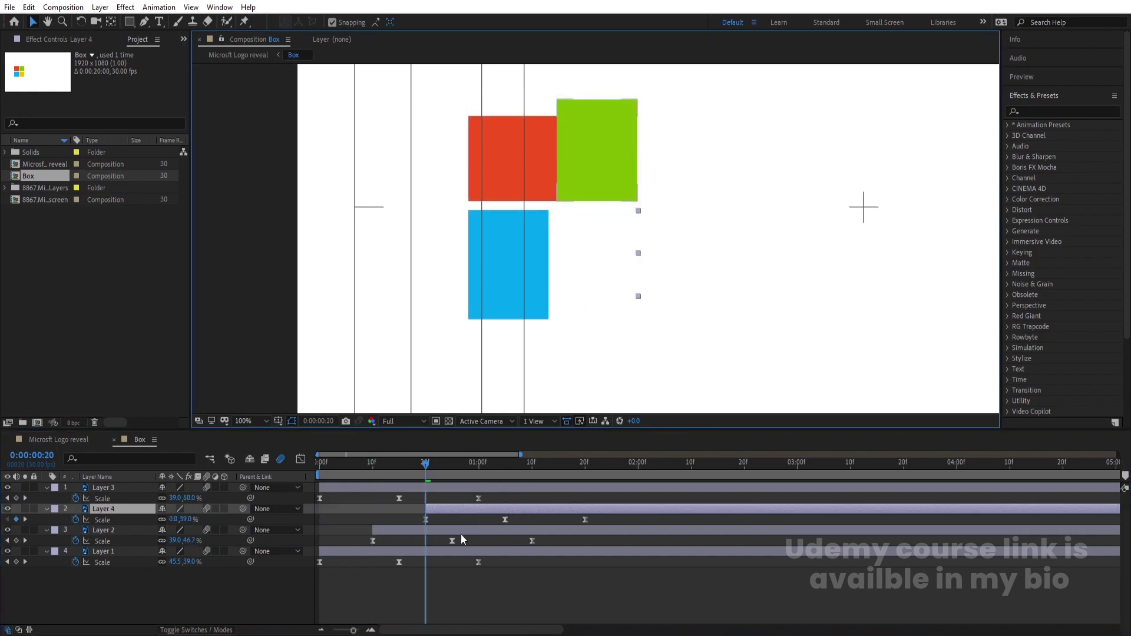
Shift the blue square's layer so it starts at 1 second and preview the staggered reveal from the beginning.
left_click(476, 468)
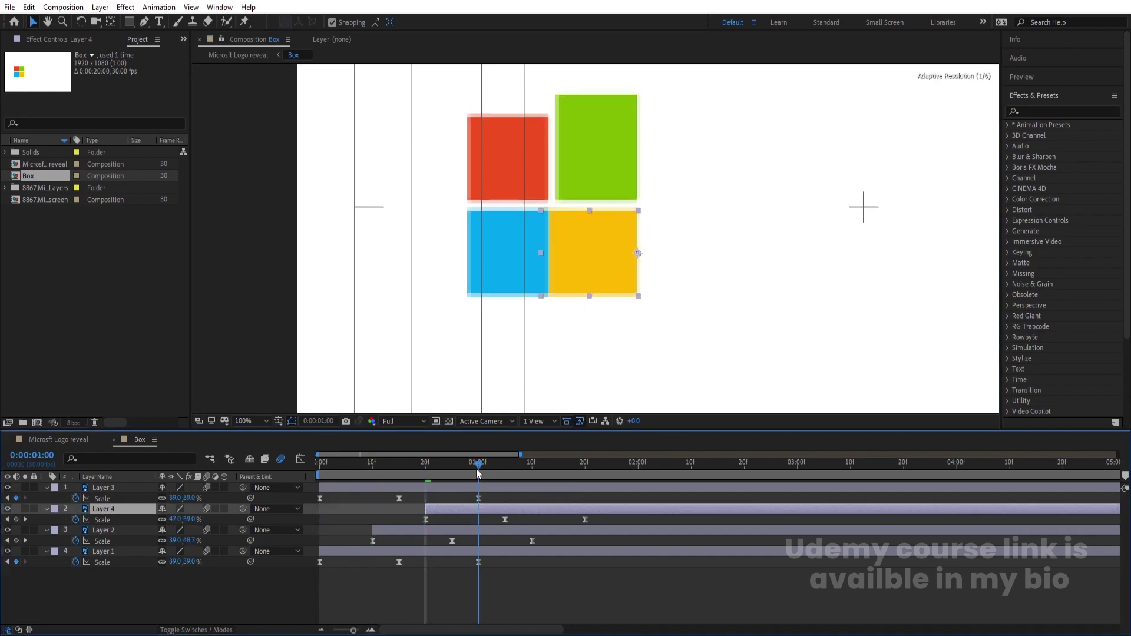
left_click(477, 488)
key("bracketleft")
left_click_drag(468, 478, 319, 484)
key("space")
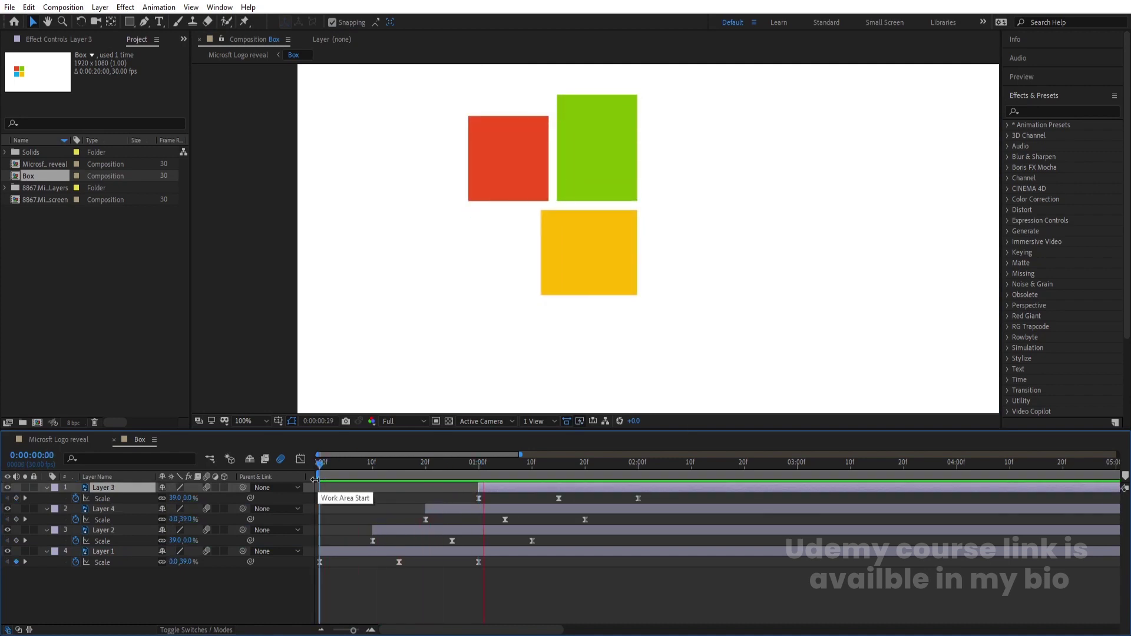
key("space")
left_click(512, 596)
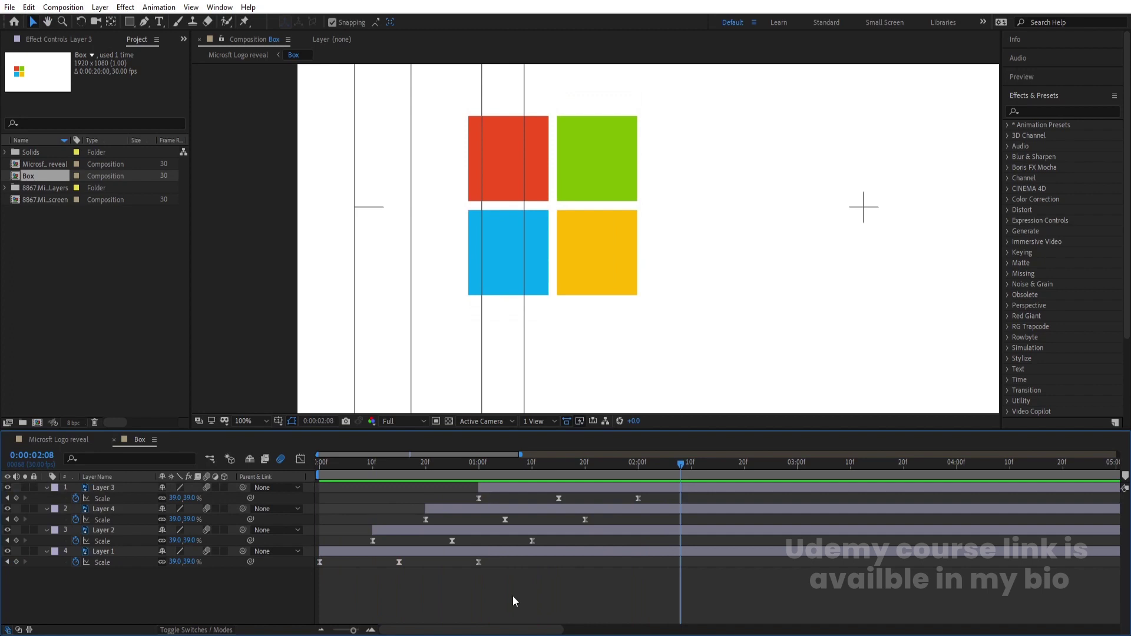
Return to the first frame, open the main logo reveal composition and select its Box layer.
key("minus")
left_click_drag(445, 476, 89, 472)
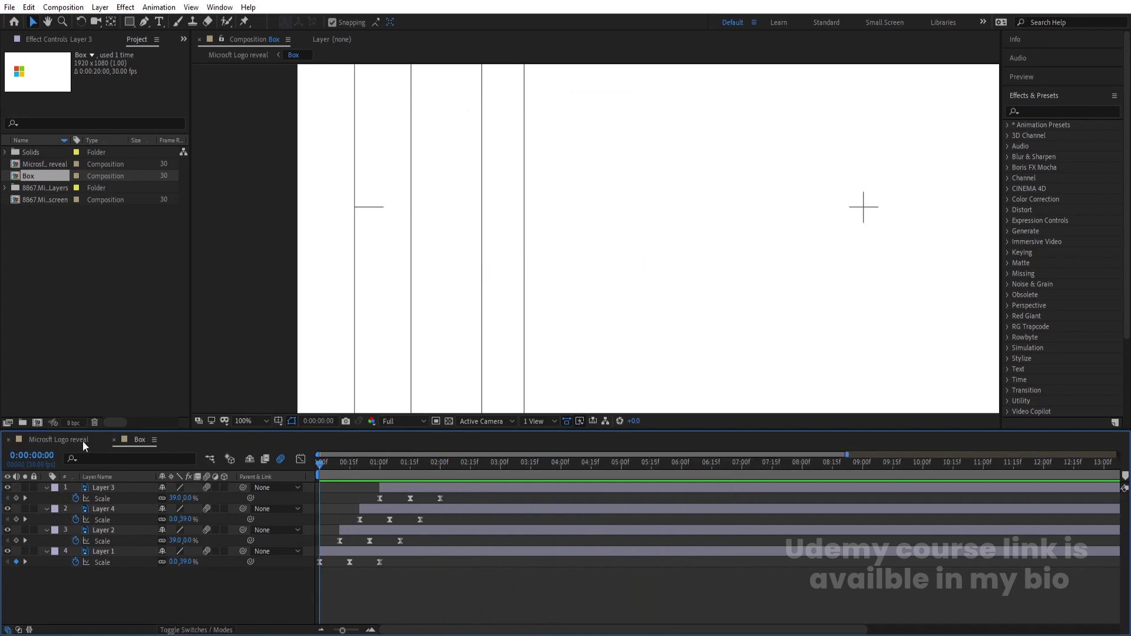
left_click(82, 440)
left_click(120, 490)
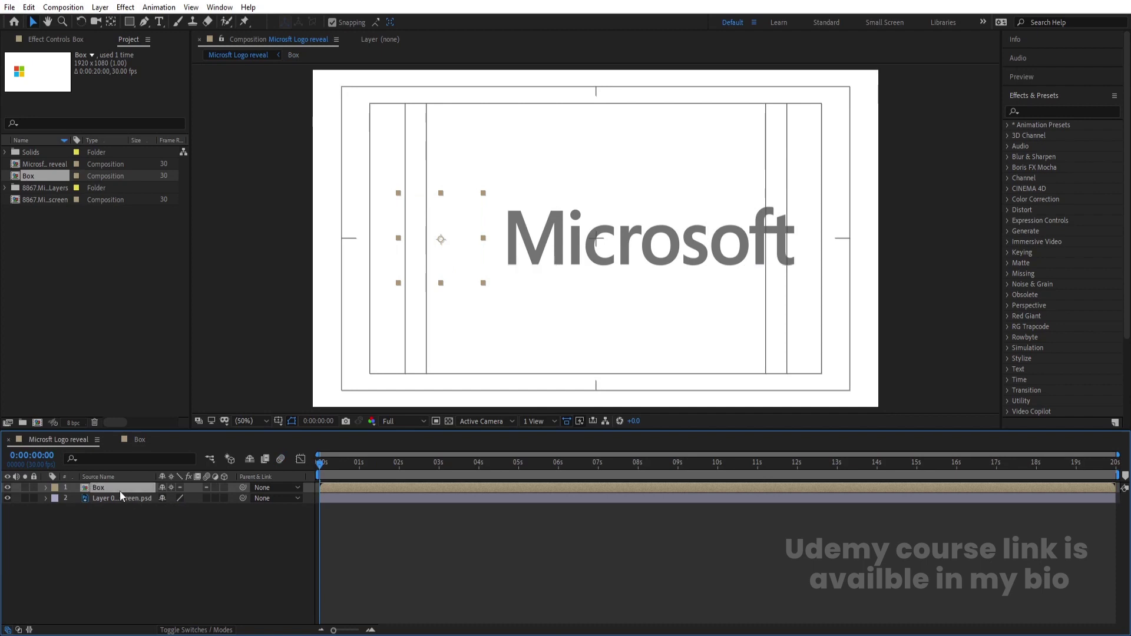
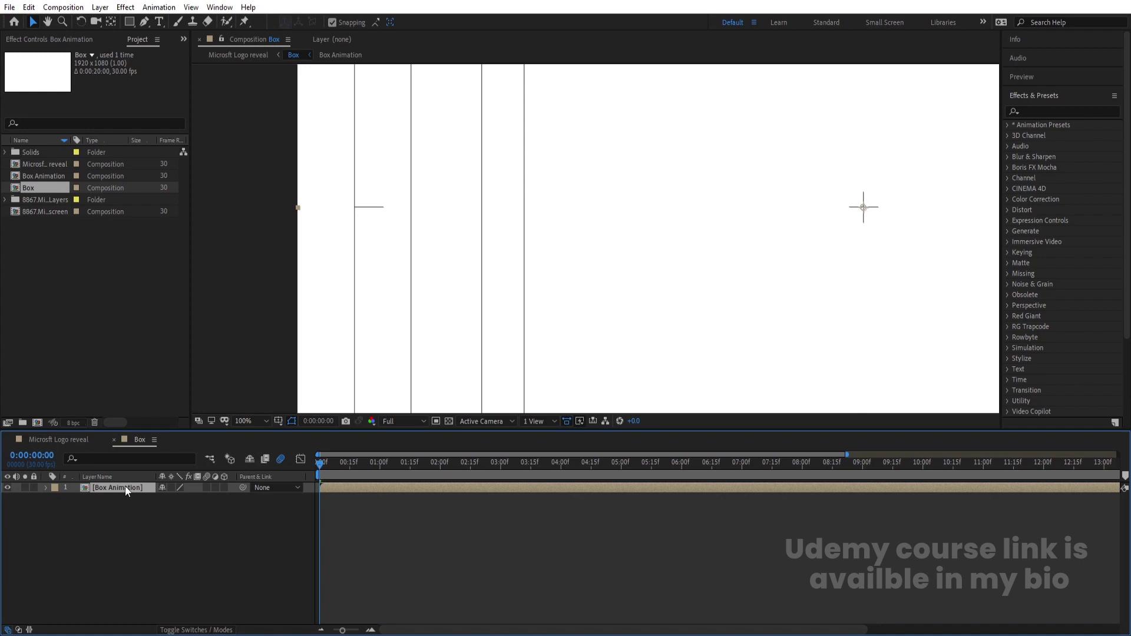
Duplicate the Box Animation layer twice and shift the middle copy so it starts at frame 10.
key("ctrl+d")
key("ctrl+d")
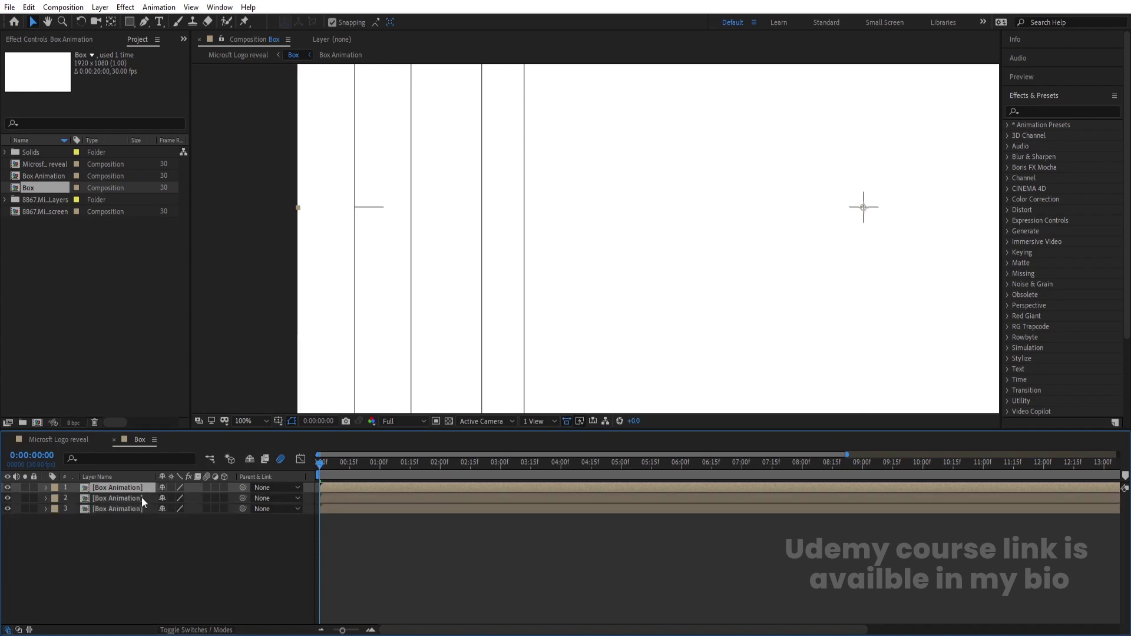
key("equal")
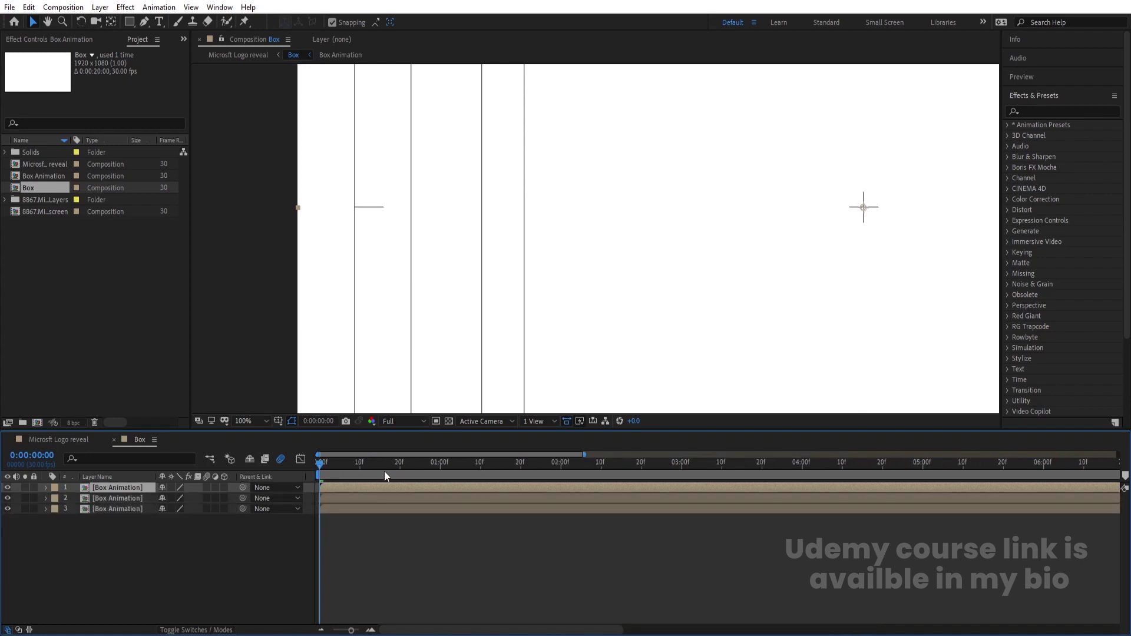
left_click(360, 465)
left_click(353, 501)
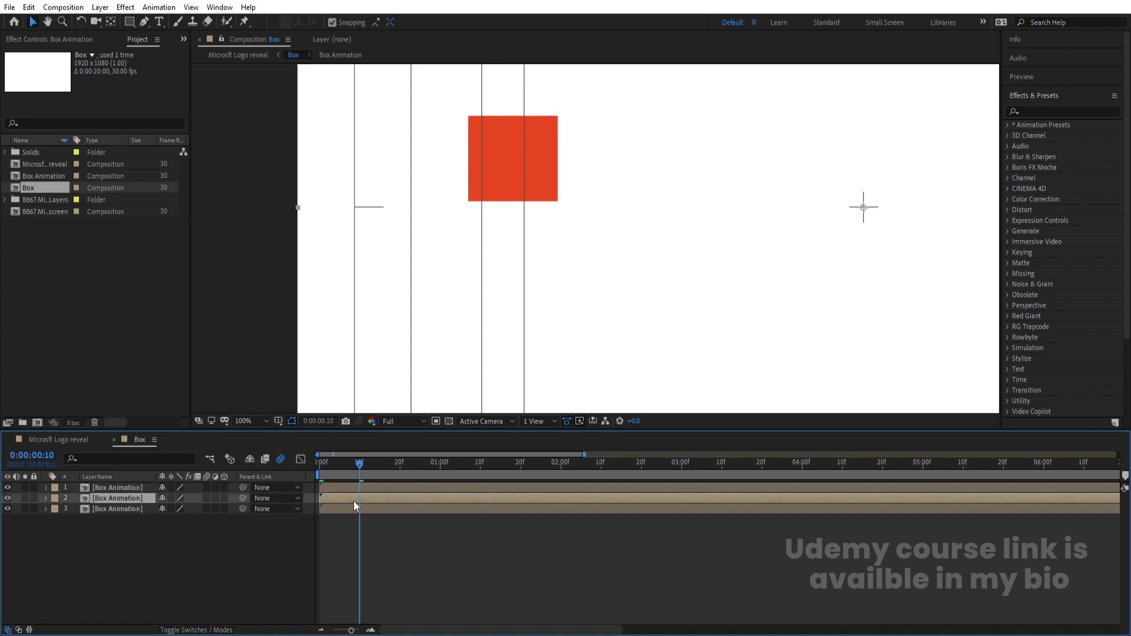
key("bracketleft")
Shift the uppermost Box Animation copy so it starts at frame 20 and select the middle copy.
left_click(397, 463)
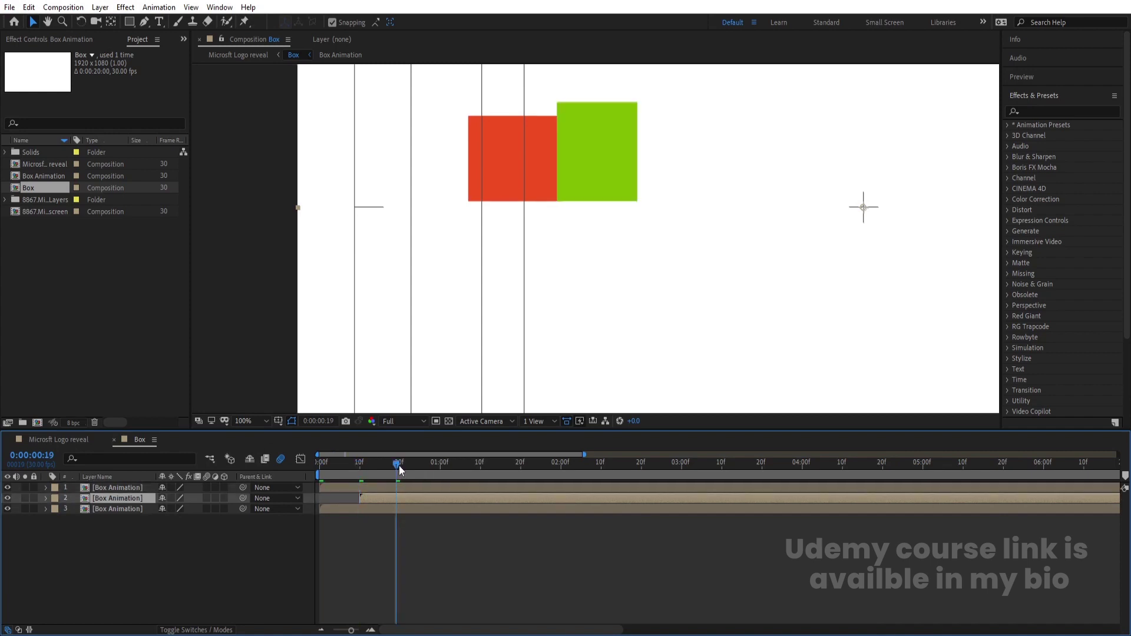
key("Page_Down")
left_click(398, 487)
key("bracketleft")
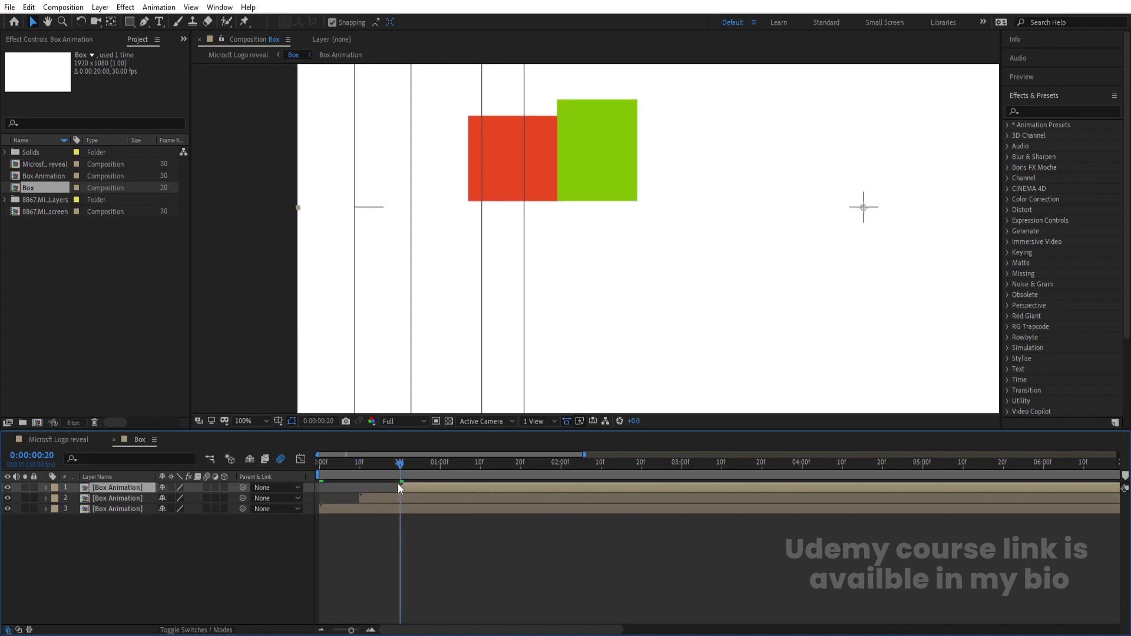
left_click(377, 506)
left_click(374, 501)
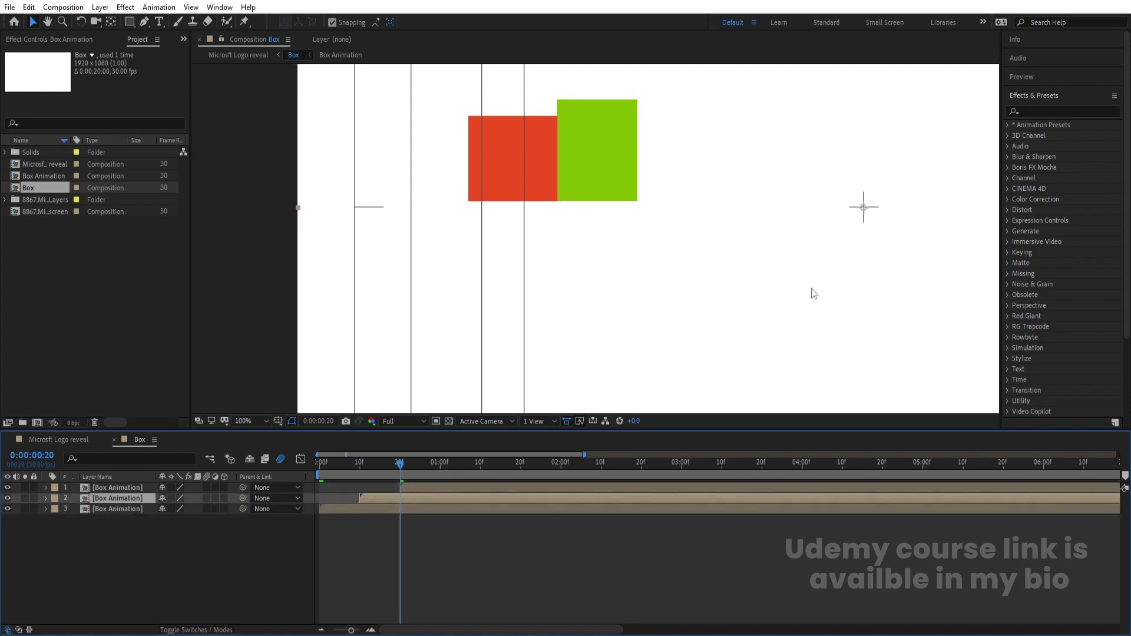
Apply the Fill effect to the middle Box Animation layer and set its colour to white.
left_click(1040, 112)
type("fill")
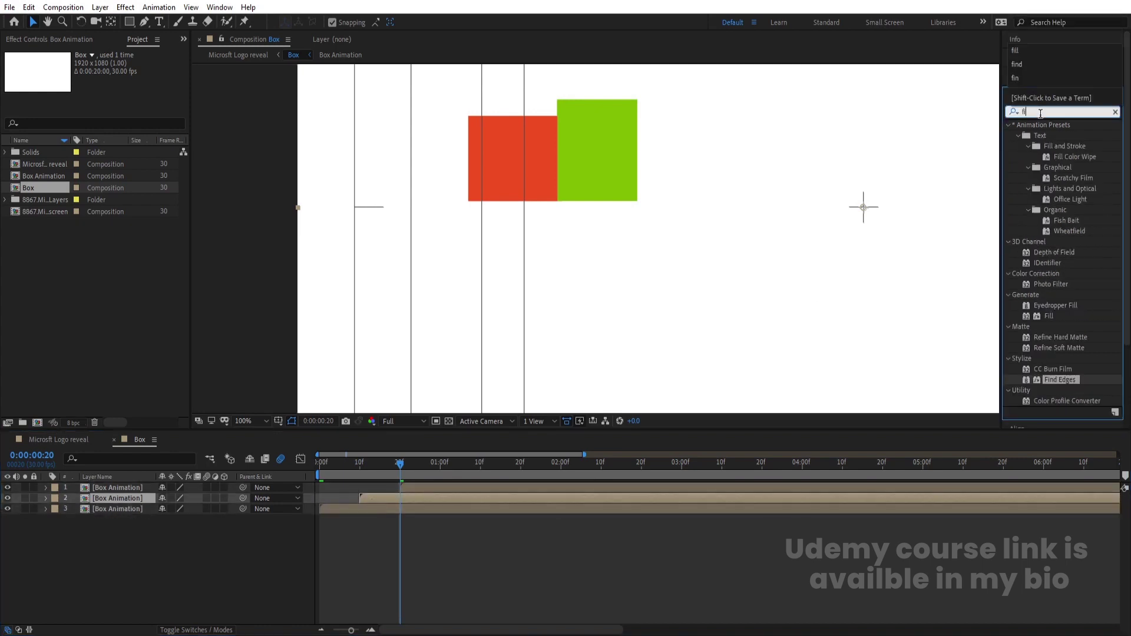
double_click(1049, 189)
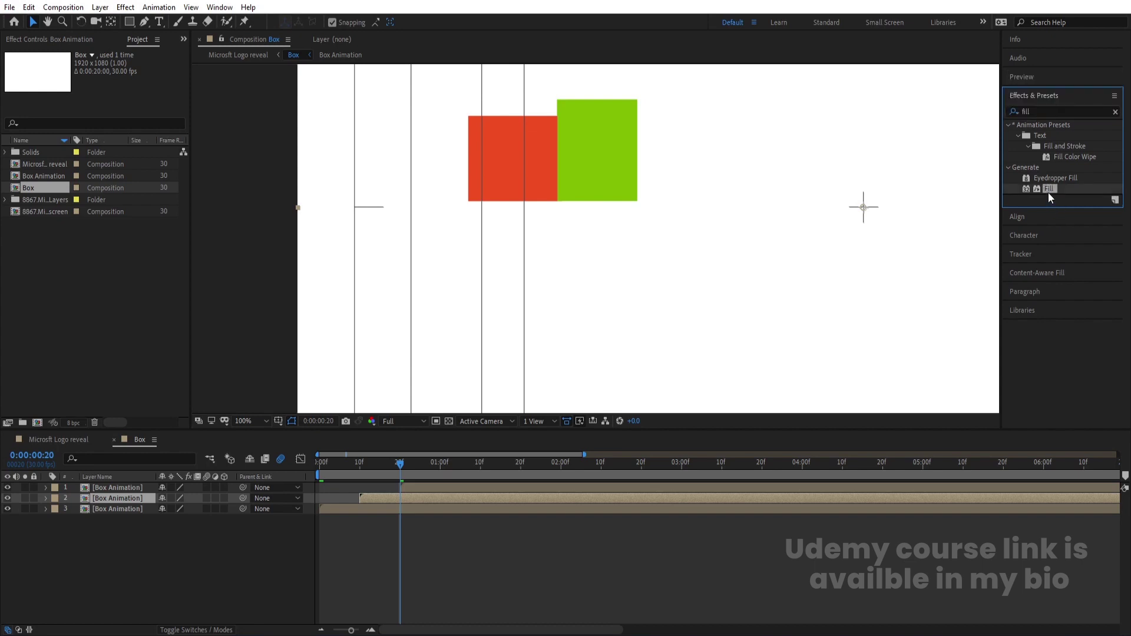
left_click(110, 97)
left_click_drag(177, 283, 111, 227)
left_click(393, 262)
Preview the white-filled square transition, with the viewer magnification set to Fit up to 100%.
key("space")
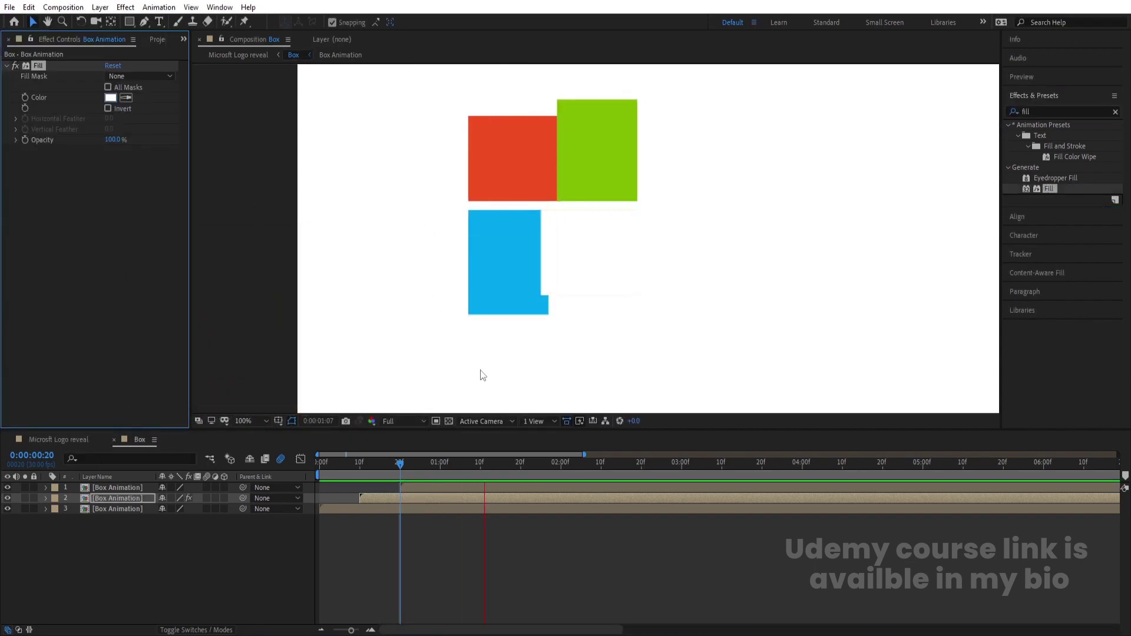
key("space")
left_click(247, 420)
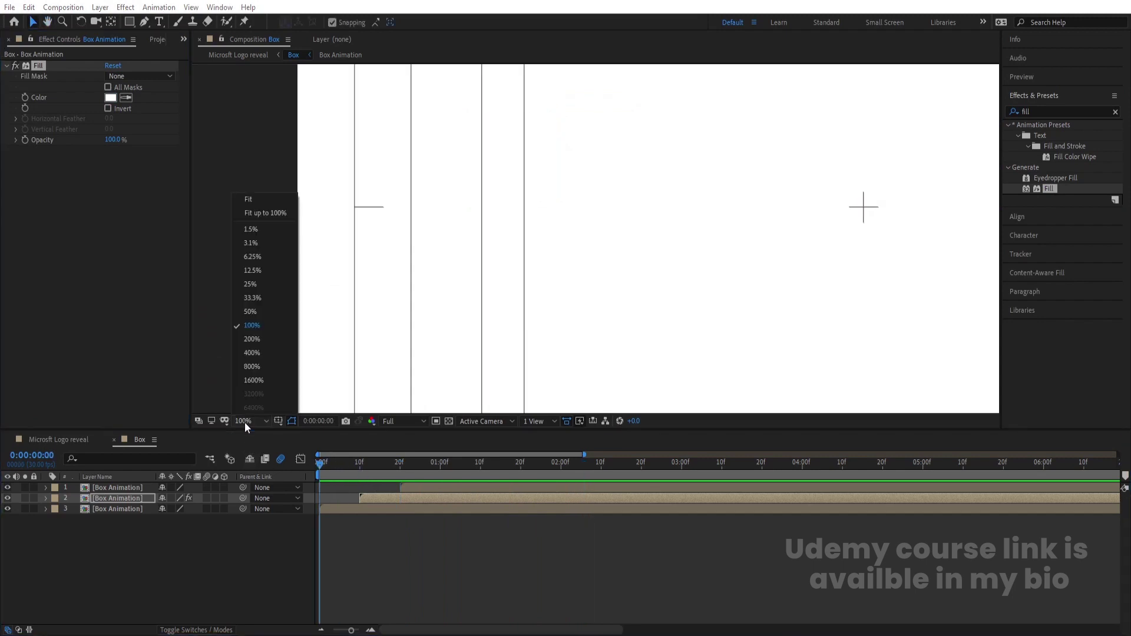
left_click(256, 209)
key("space")
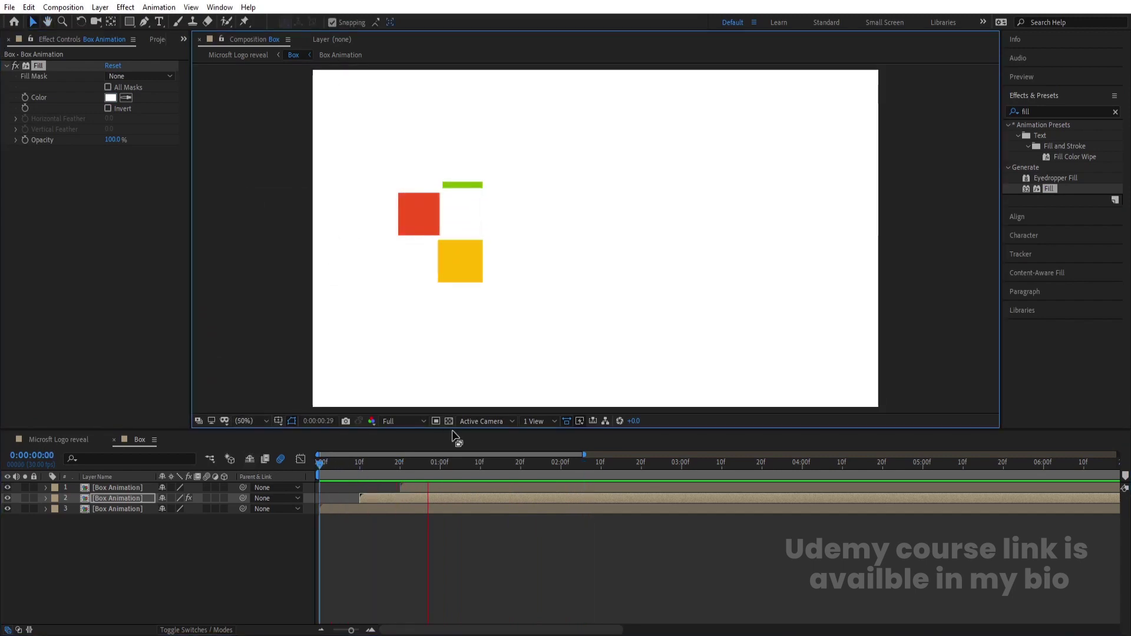
key("space")
left_click(422, 521)
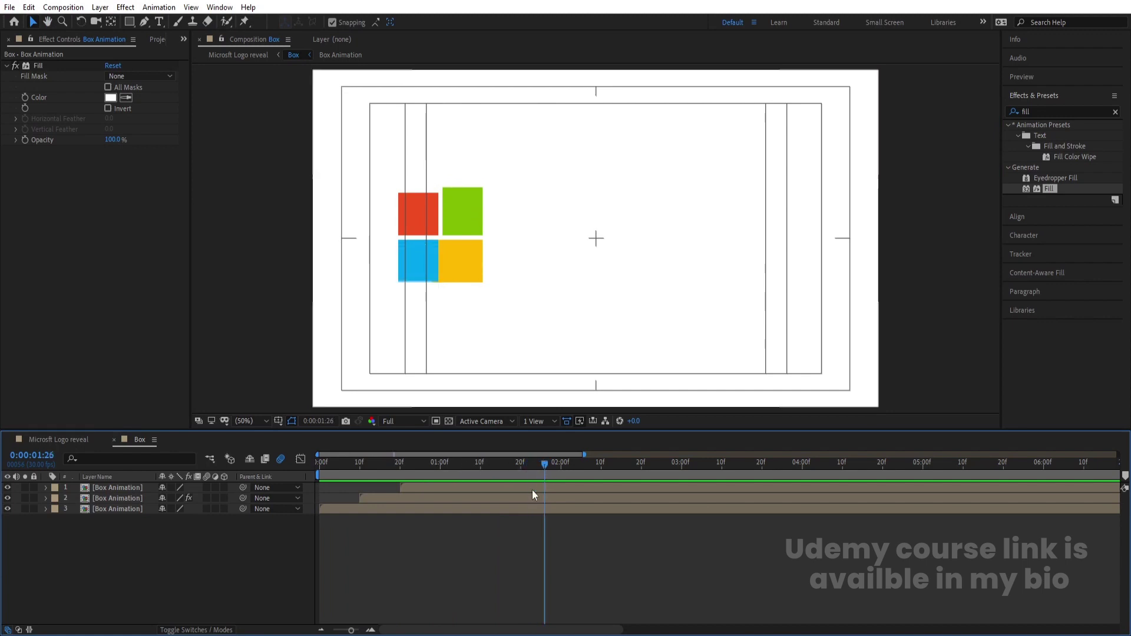
Duplicate the white-filled Box Animation layer, move the copy to the top of the stack and start it at about 1:22.
left_click(115, 500)
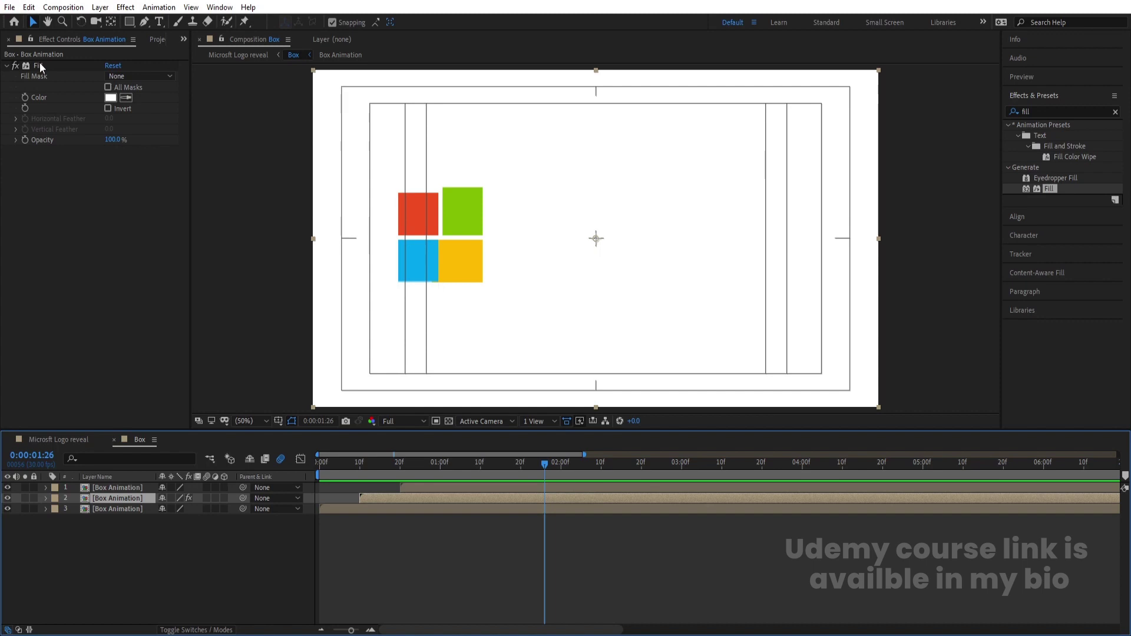
key("ctrl+d")
mouse_move(111, 500)
left_mouse_down()
mouse_move(106, 488)
mouse_move(121, 488)
left_mouse_up()
left_click_drag(377, 486, 547, 484)
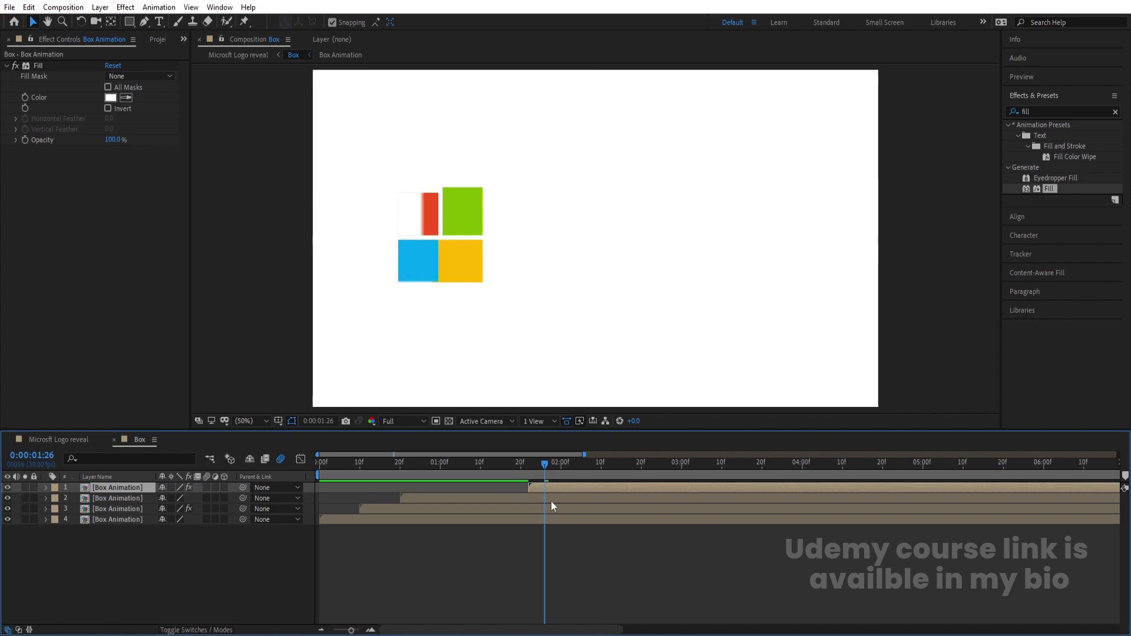
Preview the four-layer box animation from the first frame through the white wipe-out.
key("space")
key("space")
key("Home")
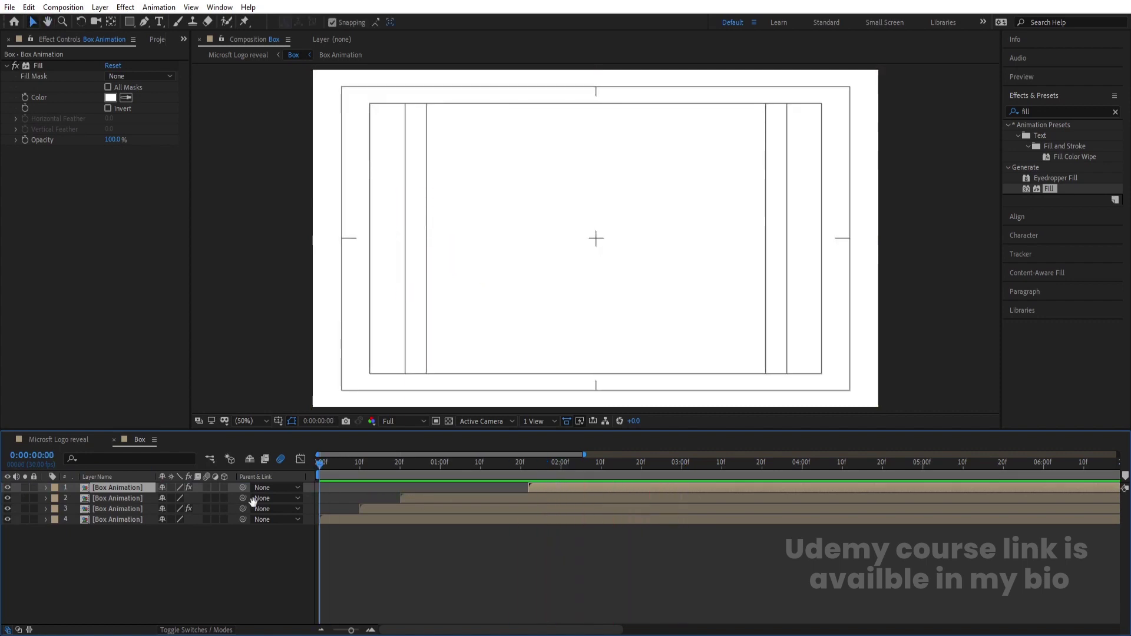
key("space")
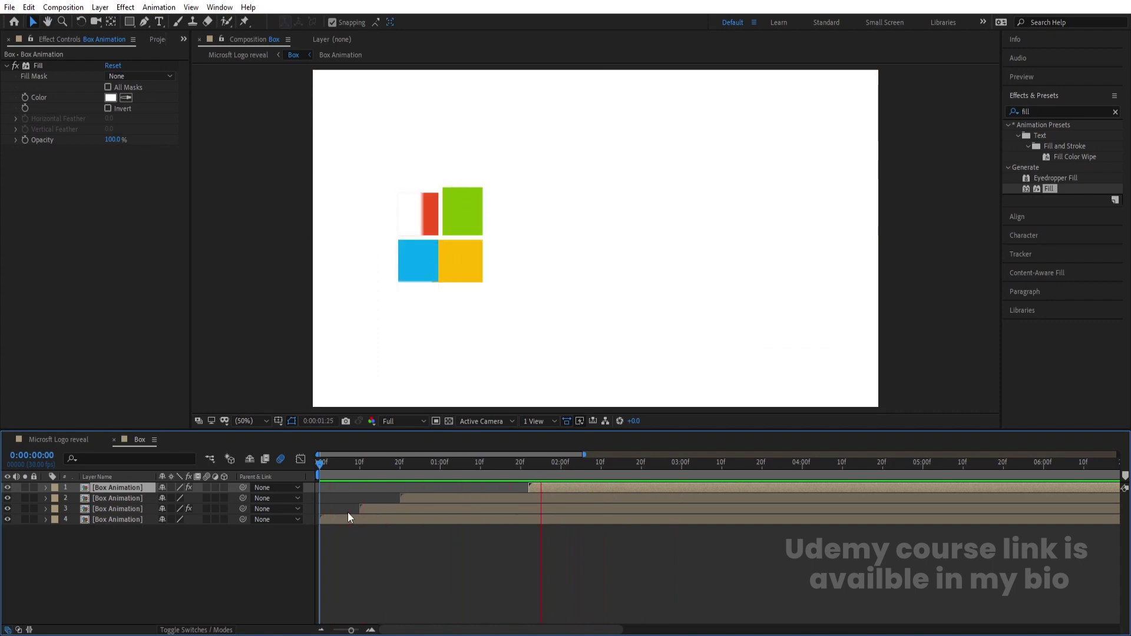
key("space")
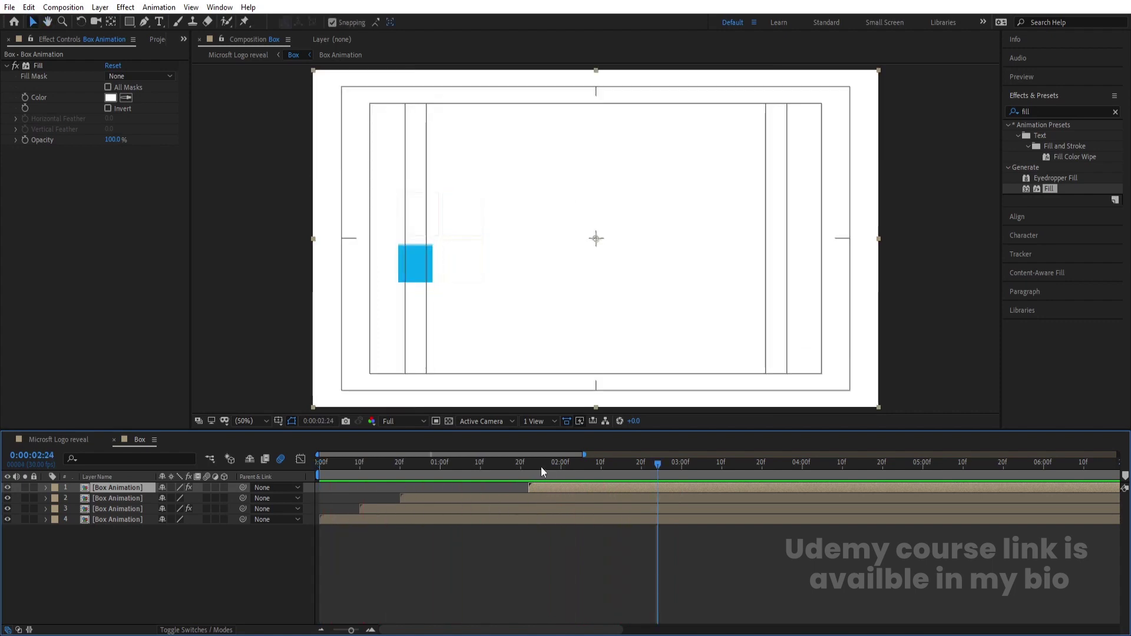
Delay the topmost Box Animation copy so it starts at about 2:07, previewing the wipe-out up to 3:07.
left_click_drag(553, 489, 597, 487)
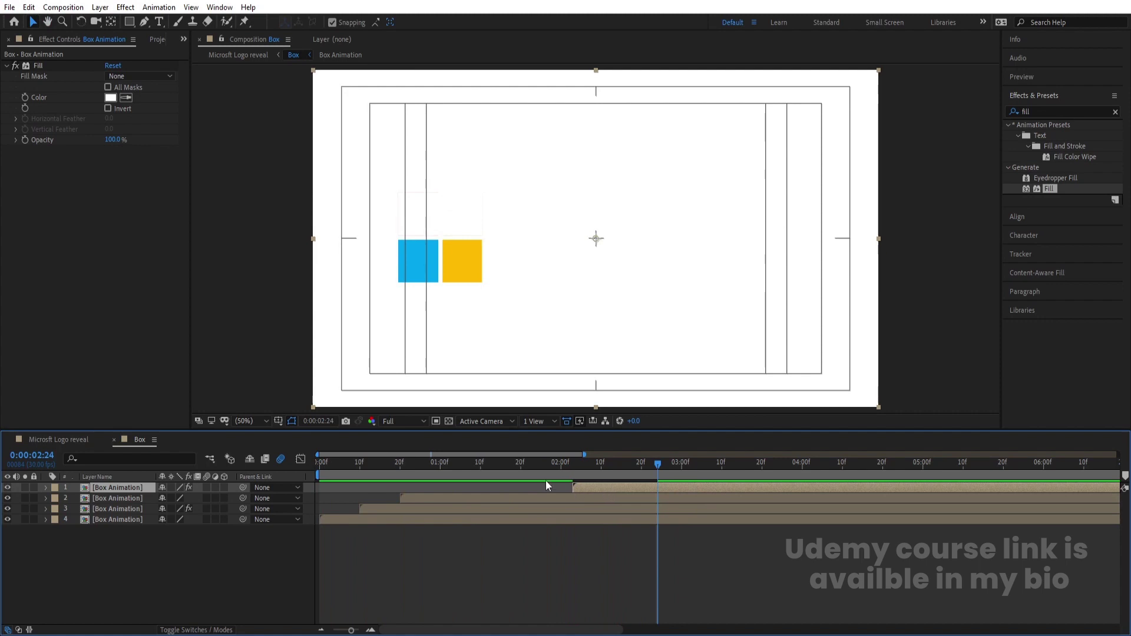
left_click(528, 465)
key("space")
key("space")
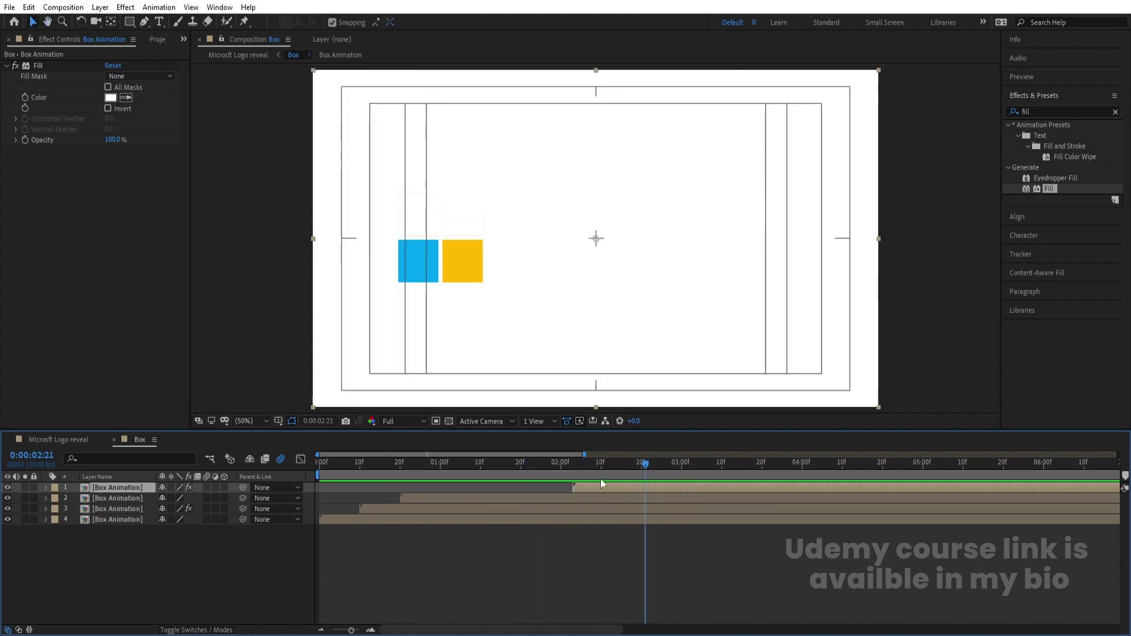
left_click_drag(609, 487, 617, 488)
left_click(569, 464)
key("space")
key("space")
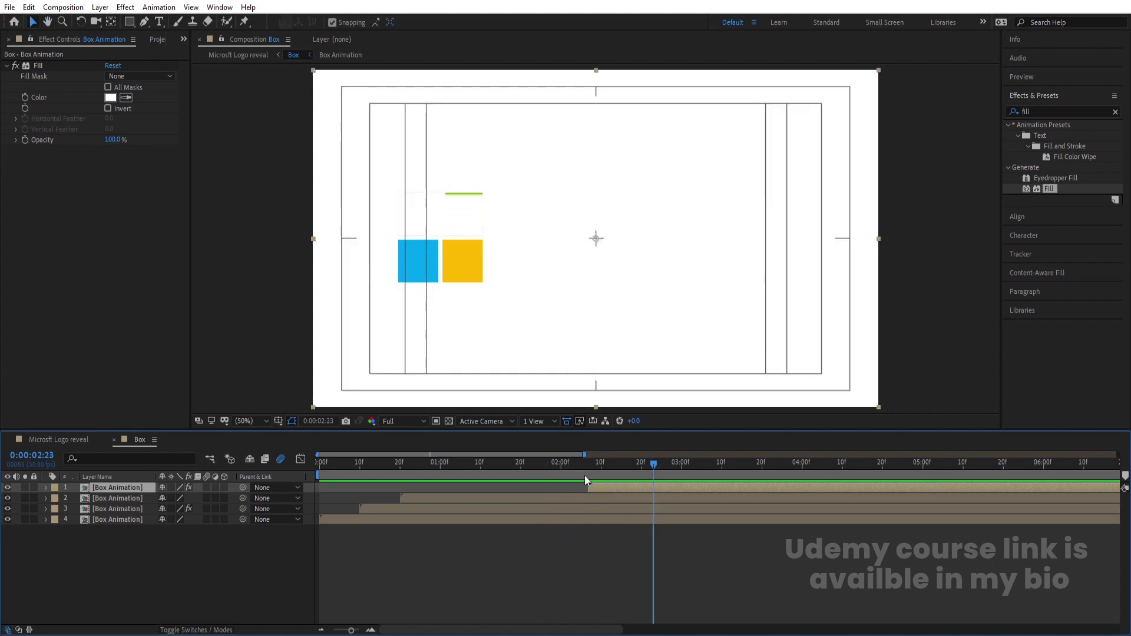
key("space")
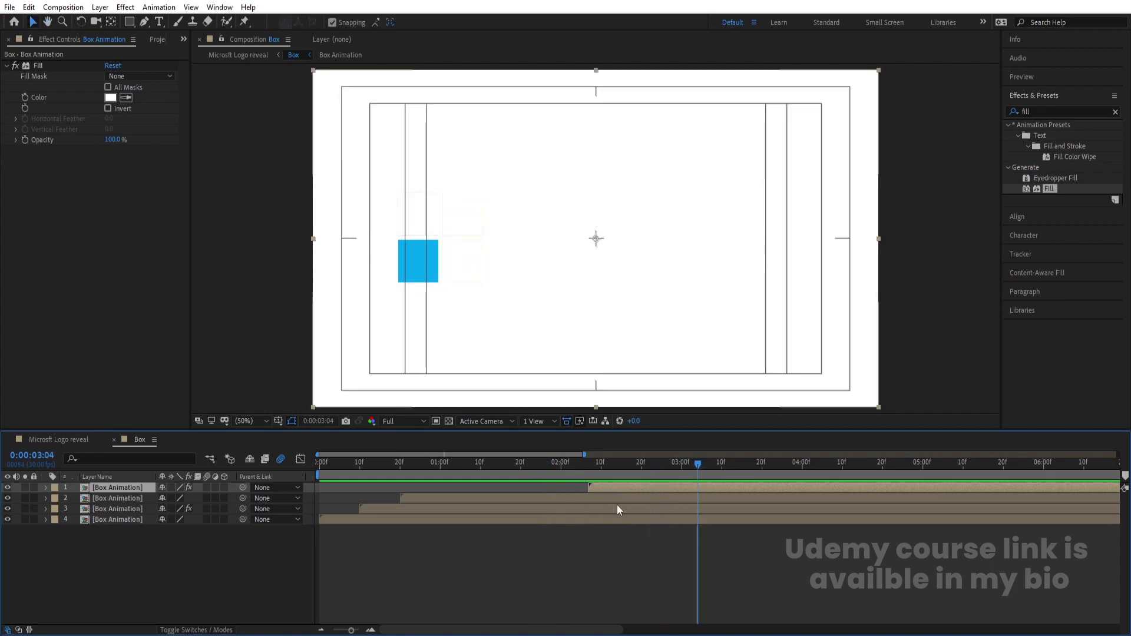
key("space")
key("space")
Animate the opacity of the lower three Box Animation layers with keyframes at 3:07 and about 3:21.
left_click(104, 498)
left_click(111, 519, "shift")
key("t")
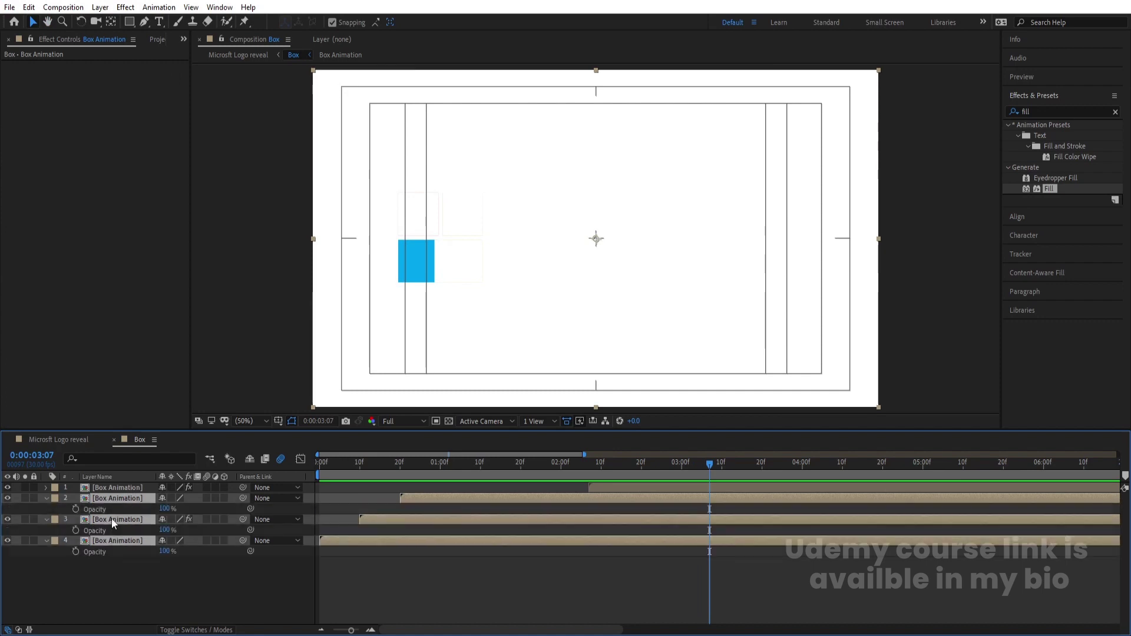
left_click(75, 509)
key("space")
key("space")
left_click_drag(163, 510, 176, 510)
key("j")
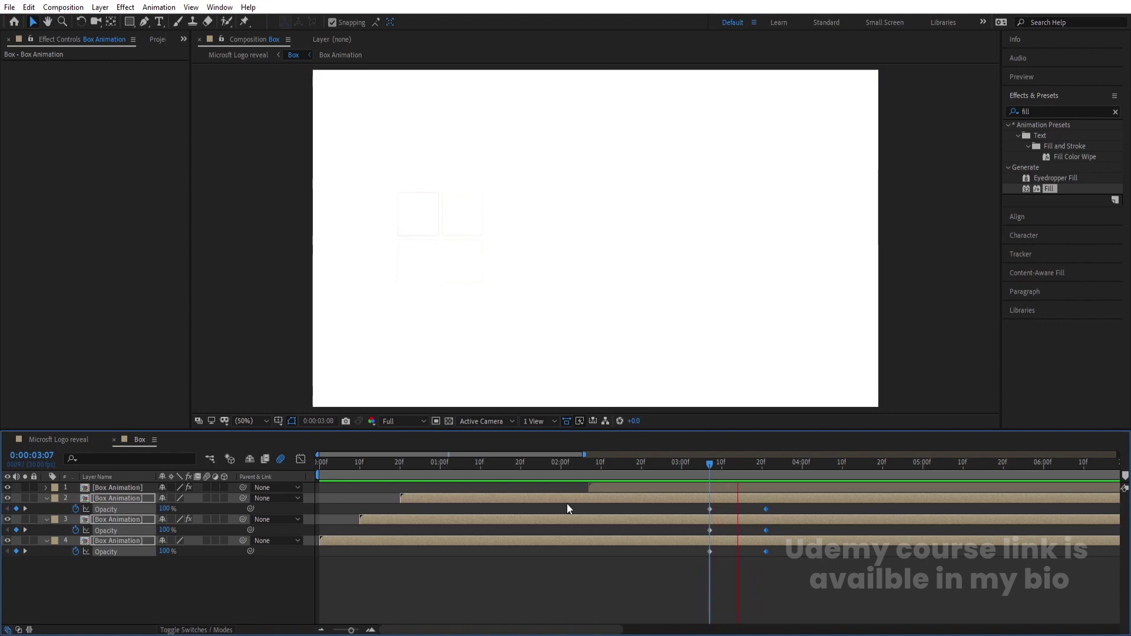
Switch to the Microsft Logo reveal composition and preview the box animation beside the wordmark from the first frame.
key("Home")
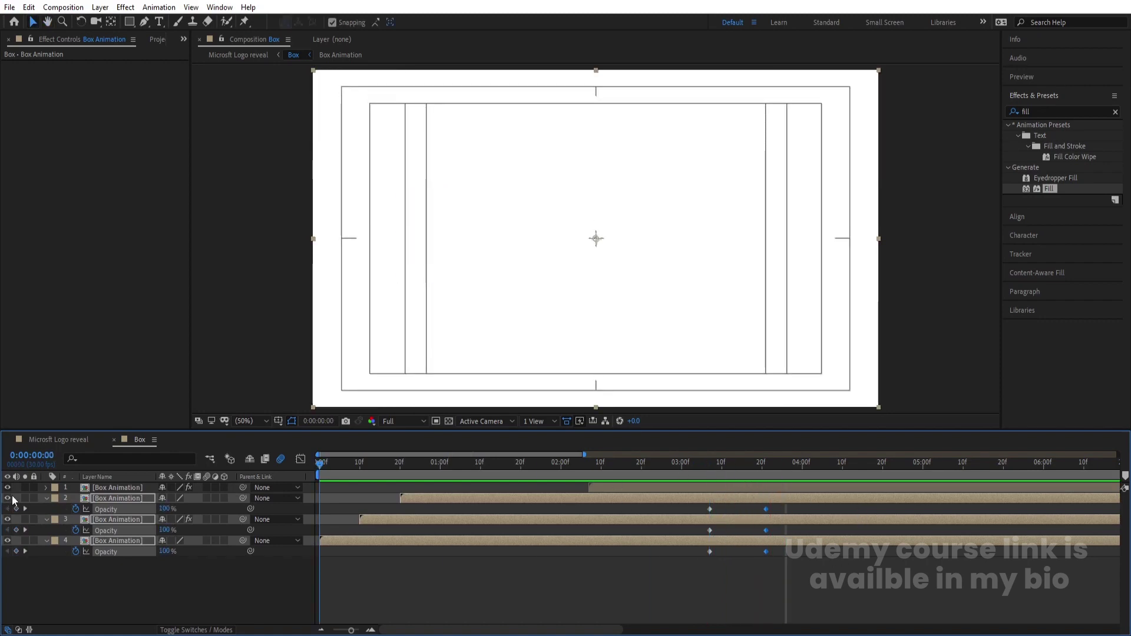
left_click(68, 440)
key("space")
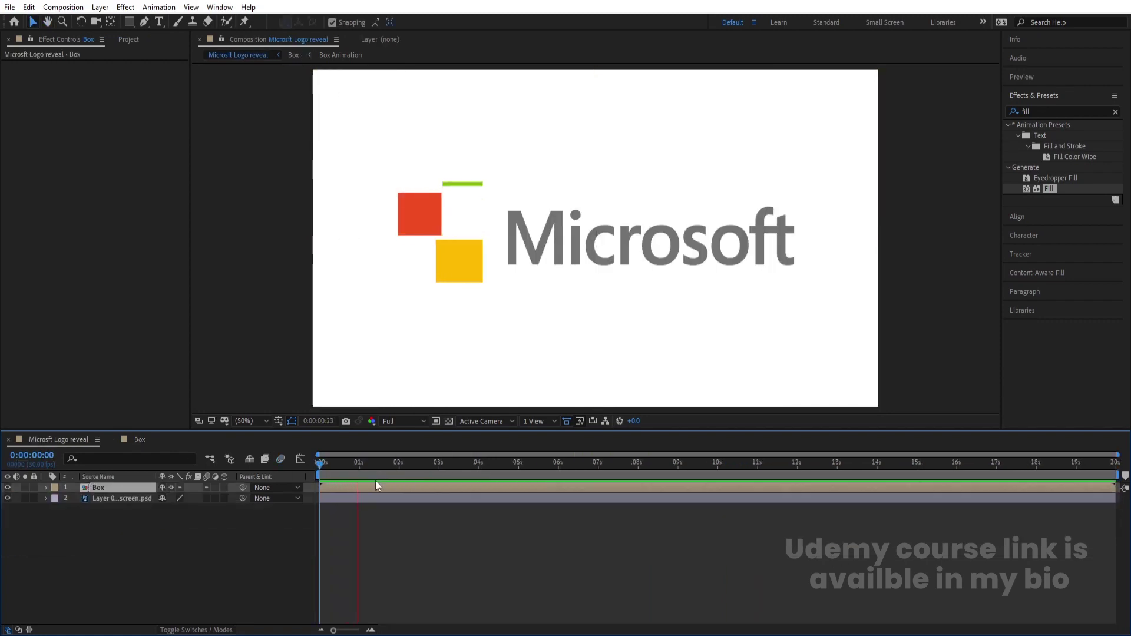
key("space")
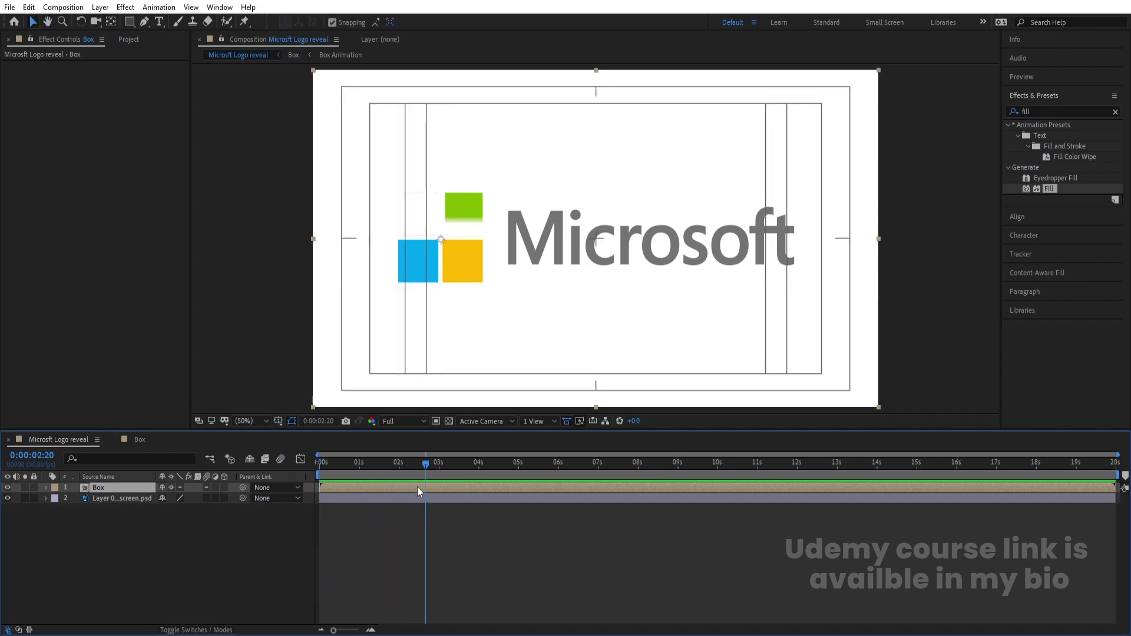
key("space")
key("space")
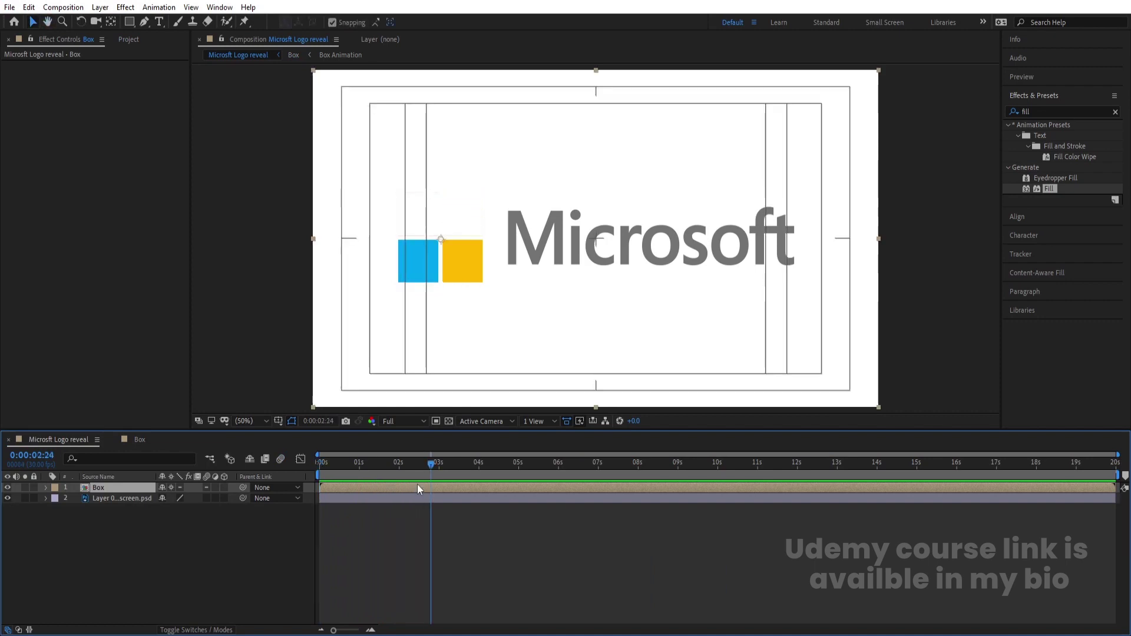
Duplicate the Box composition in the project and place the copy, Box 2, above the Box layer.
key("ctrl+0")
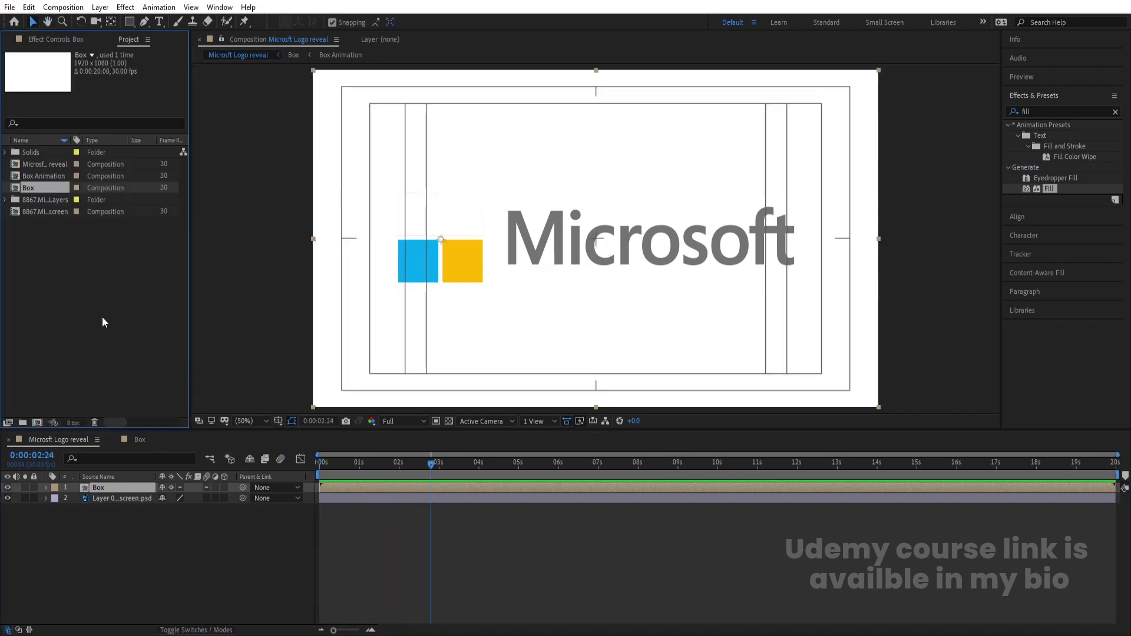
key("ctrl+d")
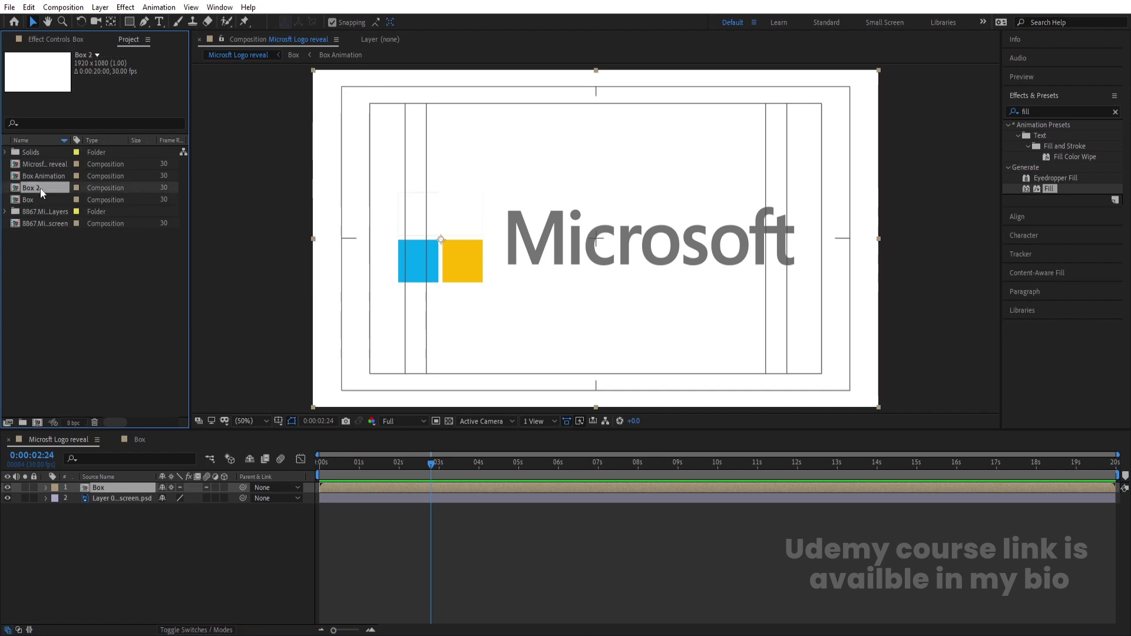
left_click_drag(40, 189, 115, 486)
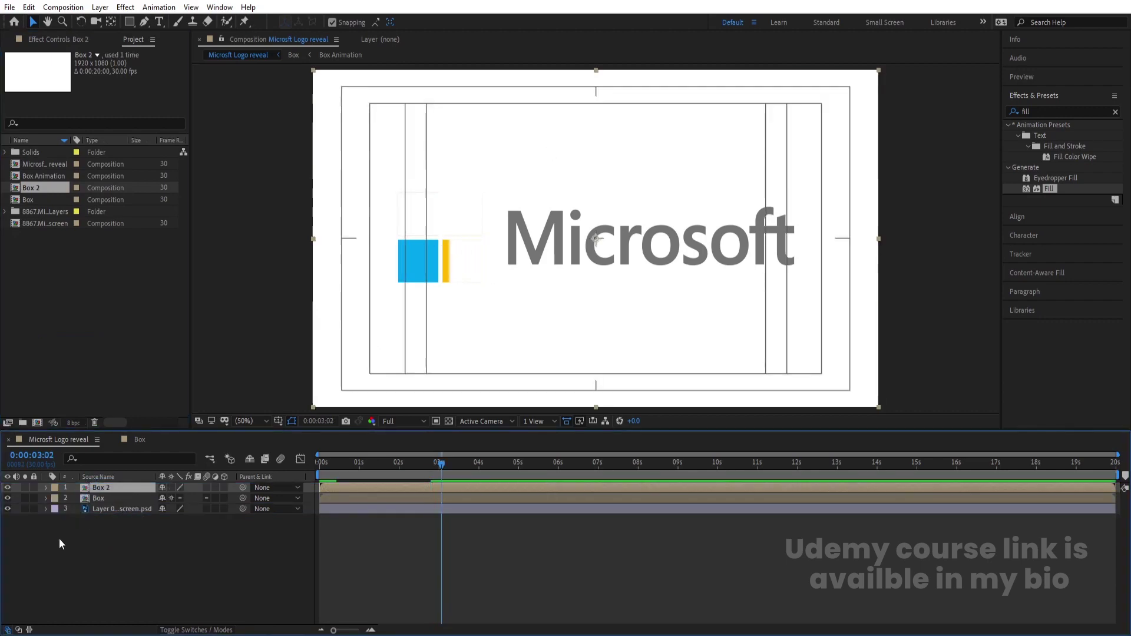
Open the Box 2 composition and delete its topmost Box Animation layer and all the opacity keyframes.
double_click(102, 487)
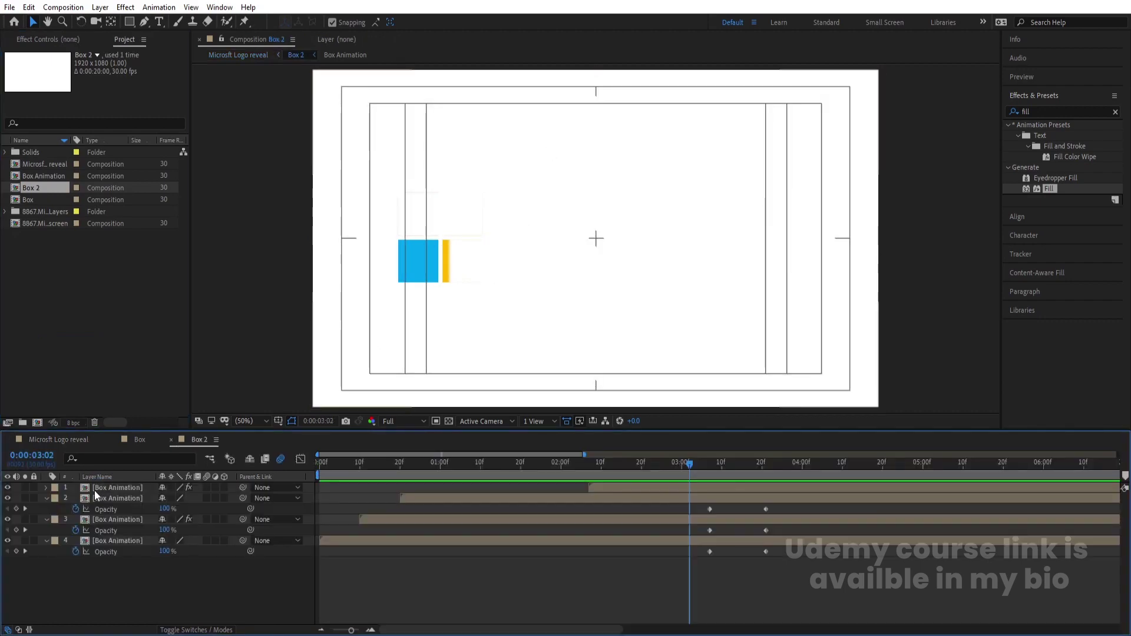
left_click(95, 488)
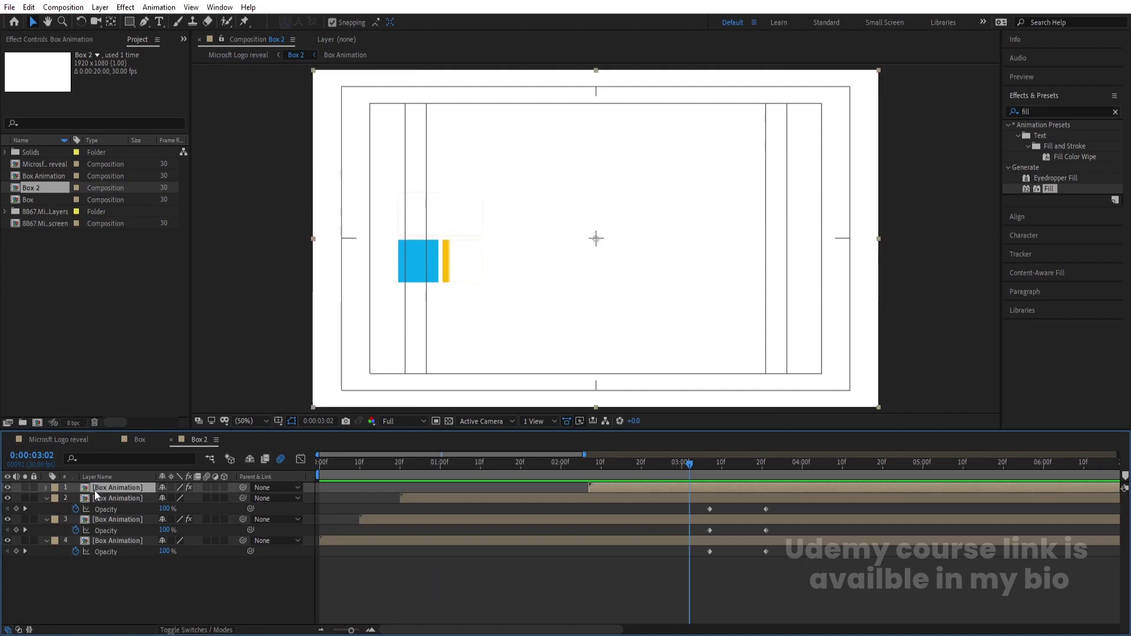
key("Delete")
left_click_drag(685, 500, 816, 564)
key("Delete")
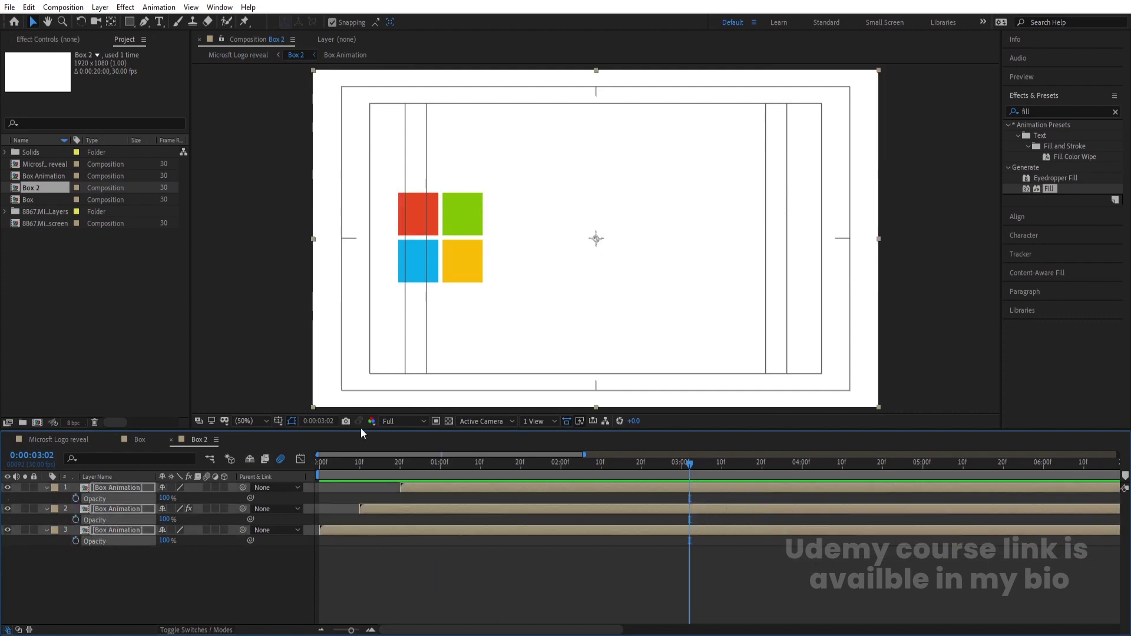
In the Microsft Logo reveal composition, move Box 2 below Box and hide both Box 2 and the wordmark layer.
left_click(81, 441)
left_click_drag(96, 493, 107, 502)
left_click(8, 499)
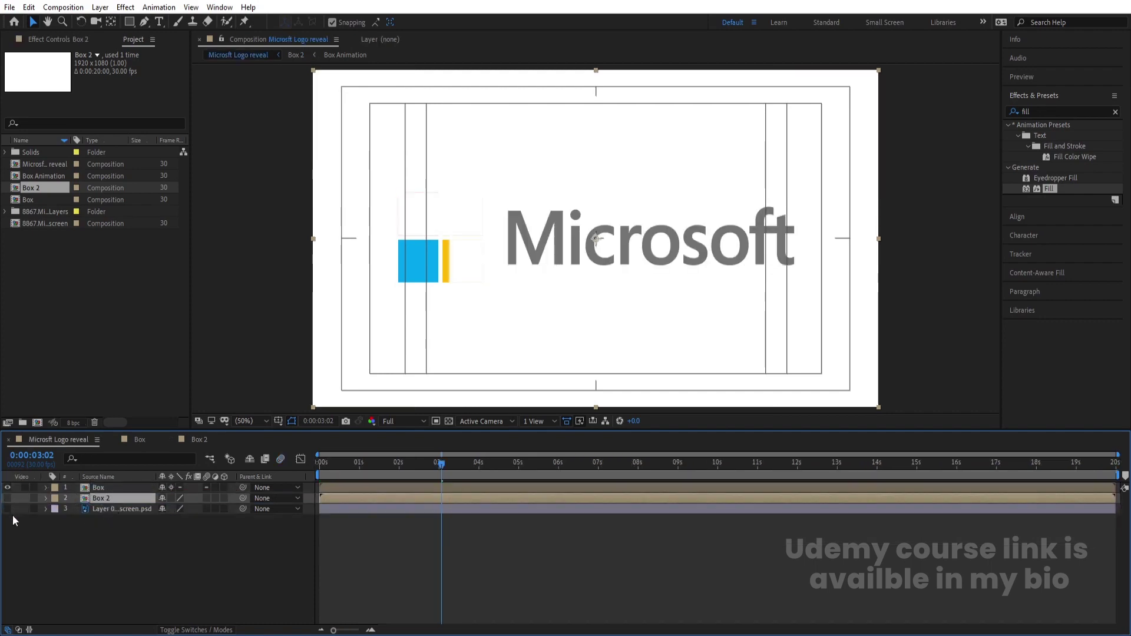
left_click(7, 509)
Select the Box layer and, at 1:17, move its squares to the centre of the frame.
left_click(99, 487)
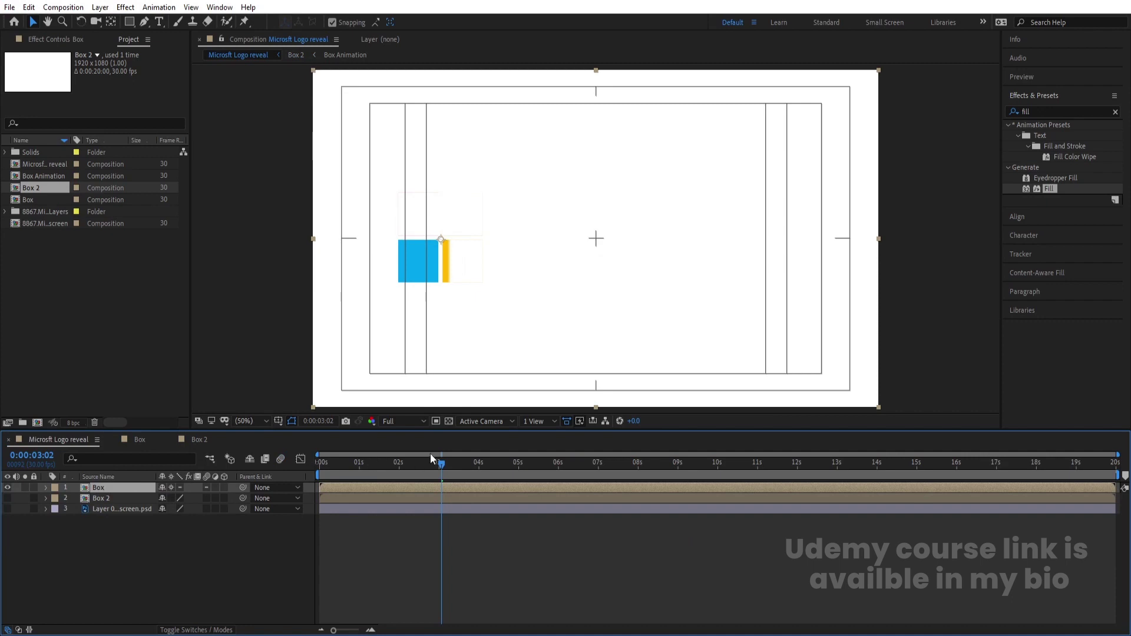
left_click(382, 467)
left_click_drag(484, 252, 616, 249)
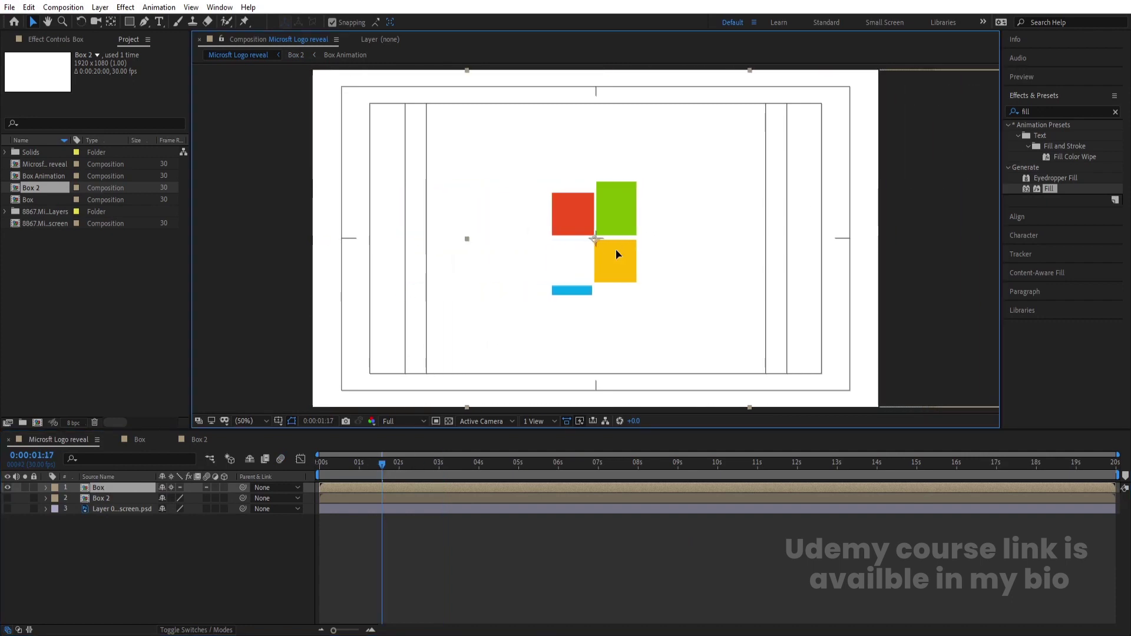
Try the Box layer's scale at 200%, and settle on 150%.
key("s")
left_click(175, 498)
type("200")
key("Return")
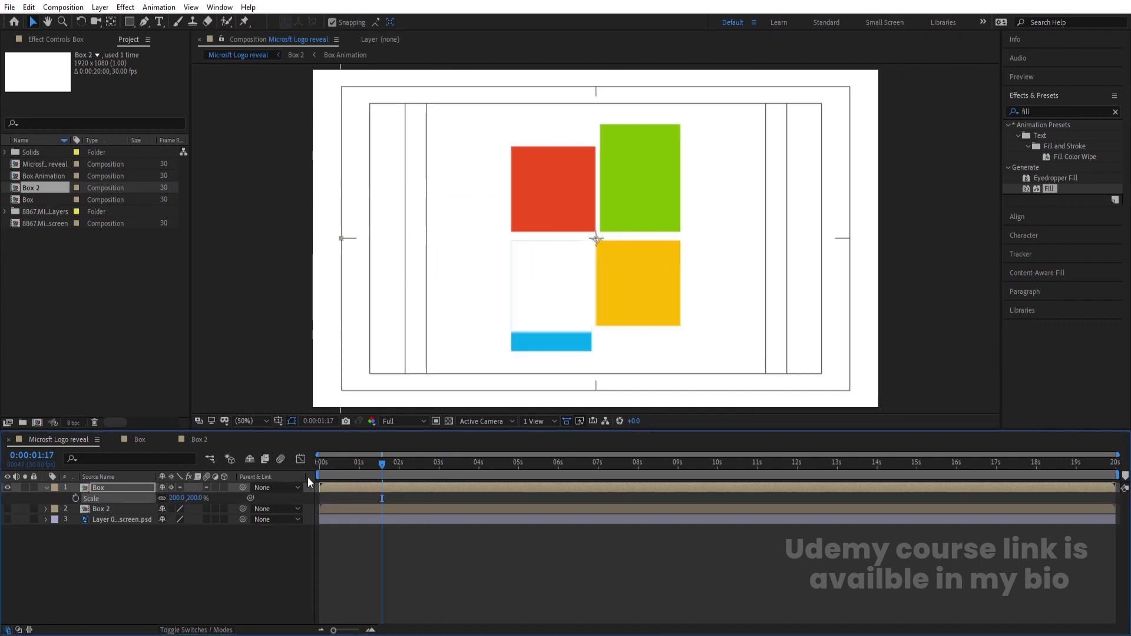
left_click(175, 498)
type("150")
key("Return")
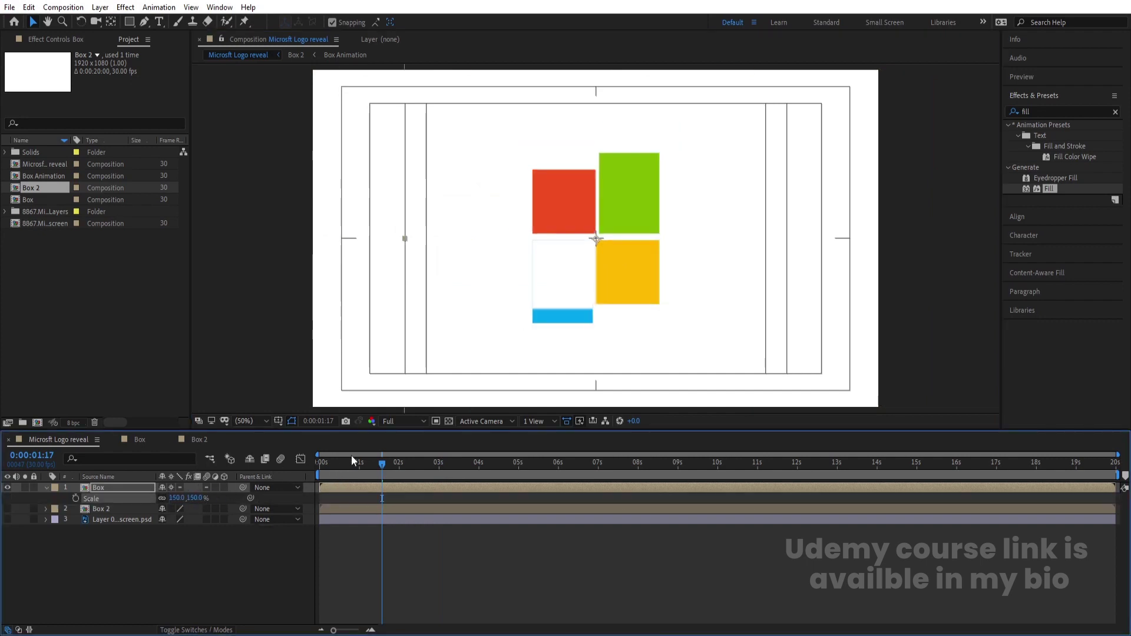
Keyframe the Box layer's scale at the first frame and set it to -120% at 3:28.
key("Home")
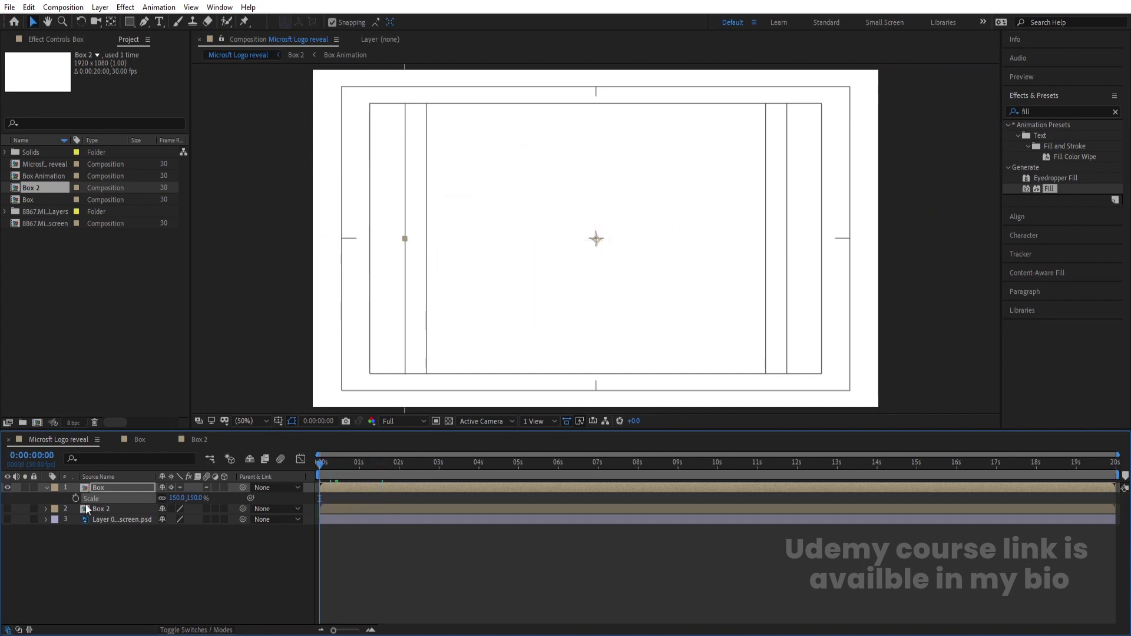
left_click(75, 498)
key("space")
left_click(176, 497)
key("Num_Lock")
type("-120")
key("Return")
left_click_drag(356, 499, 476, 505)
key("k")
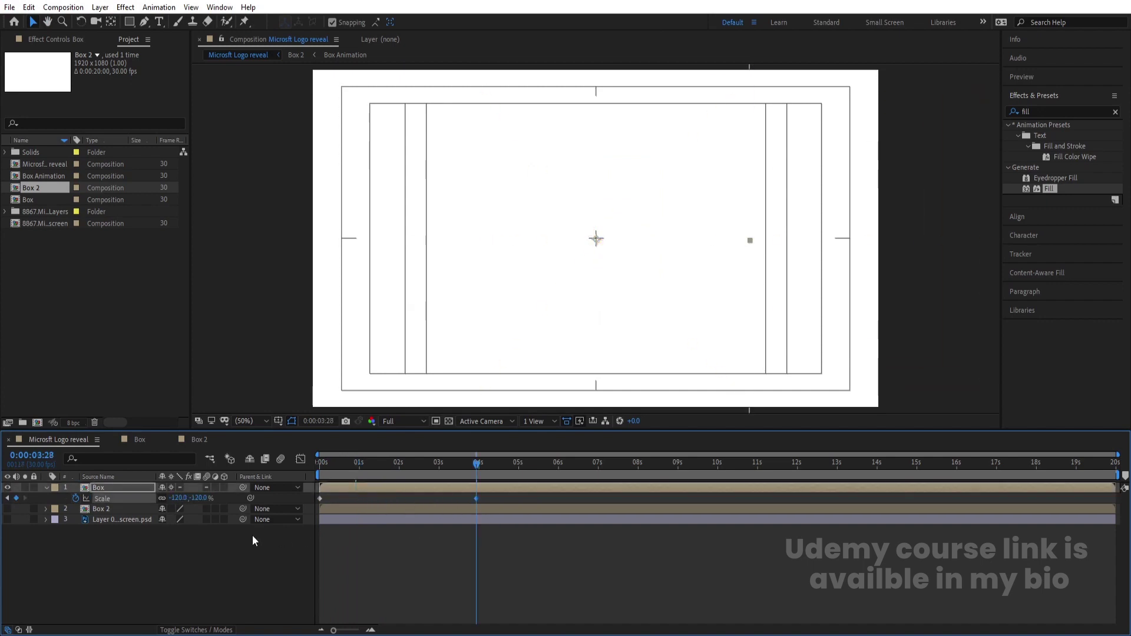
Correct the Box layer's scale keyframe at 3:28 to a positive value and preview the animation from the first frame.
left_click(177, 498)
type("1")
key("Return")
key("Home")
key("space")
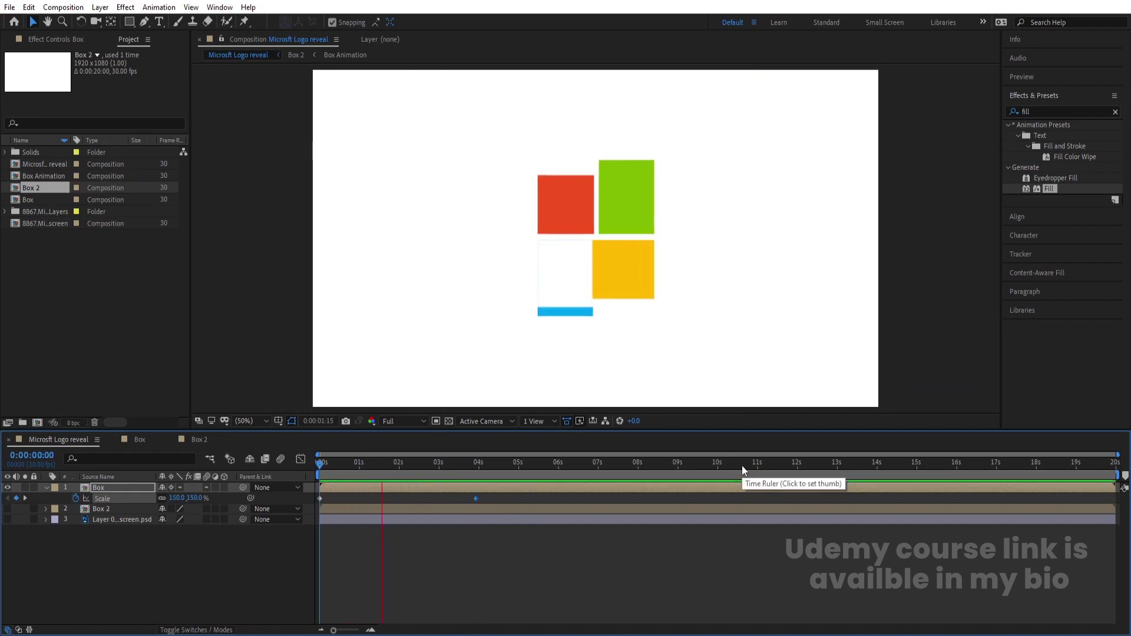
Make the Box 2 and Microsoft wordmark layers visible, start both at 2:29, and preview the result.
key("space")
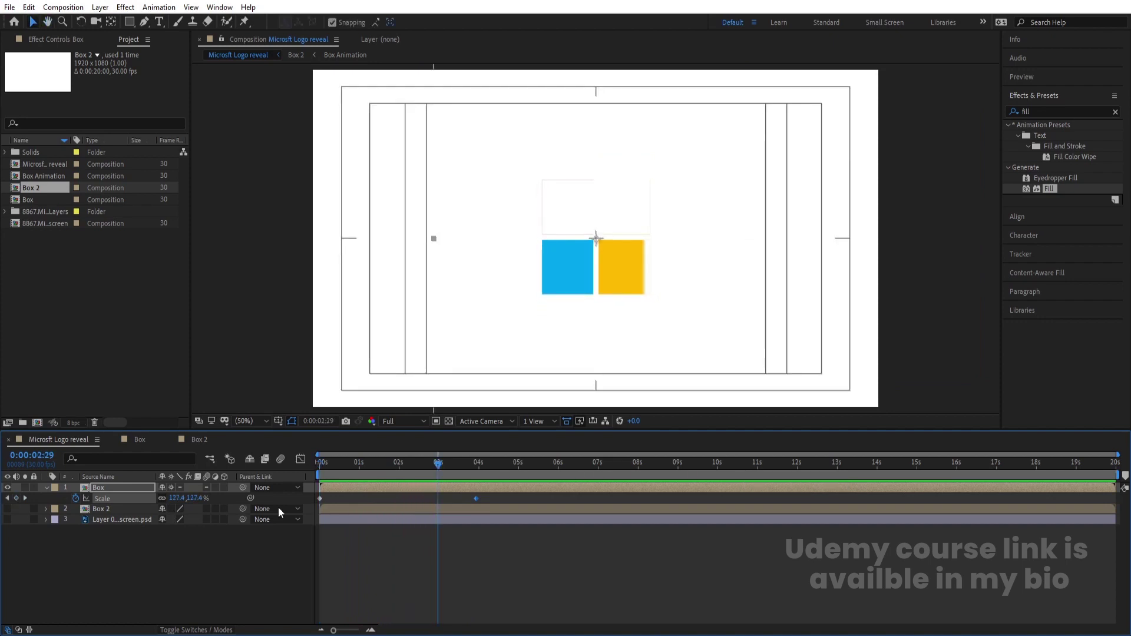
left_click(111, 509)
left_click(102, 516, "shift")
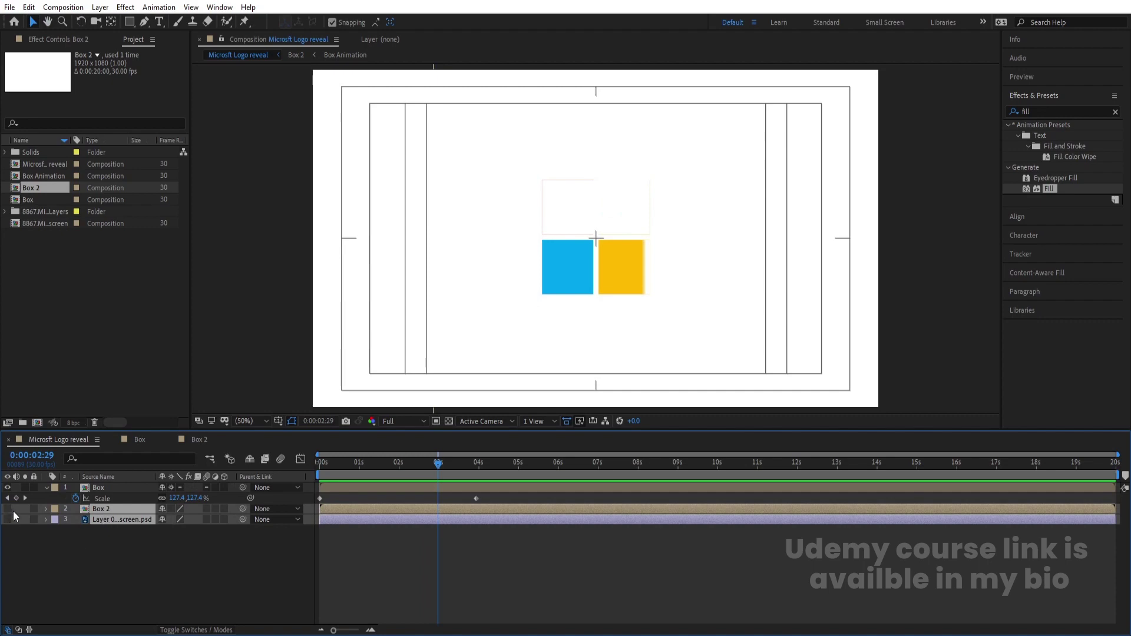
left_click_drag(8, 517, 9, 509)
key("[")
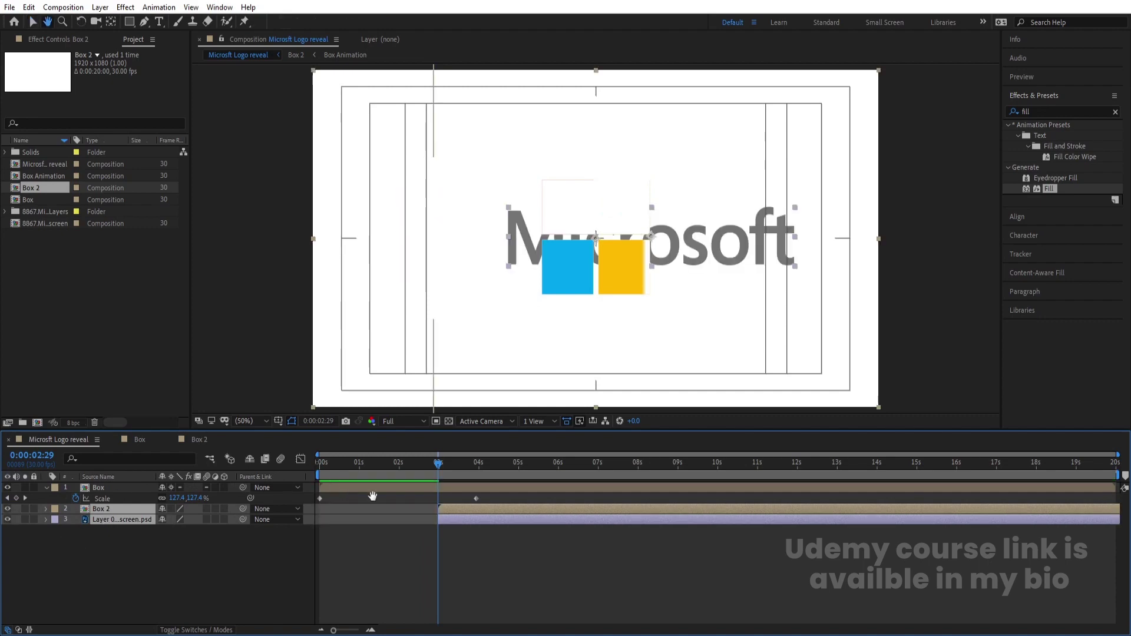
key("space")
left_click(503, 574)
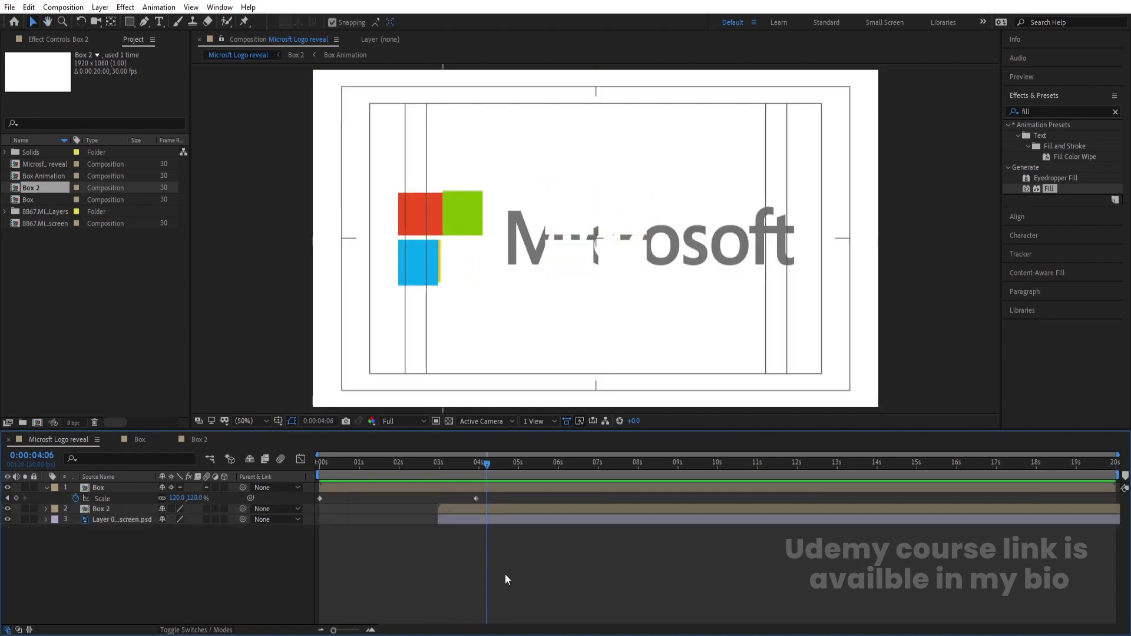
Move the Box layer below Box 2 and the wordmark layer, and preview the animation from the first frame.
left_click_drag(135, 487, 123, 523)
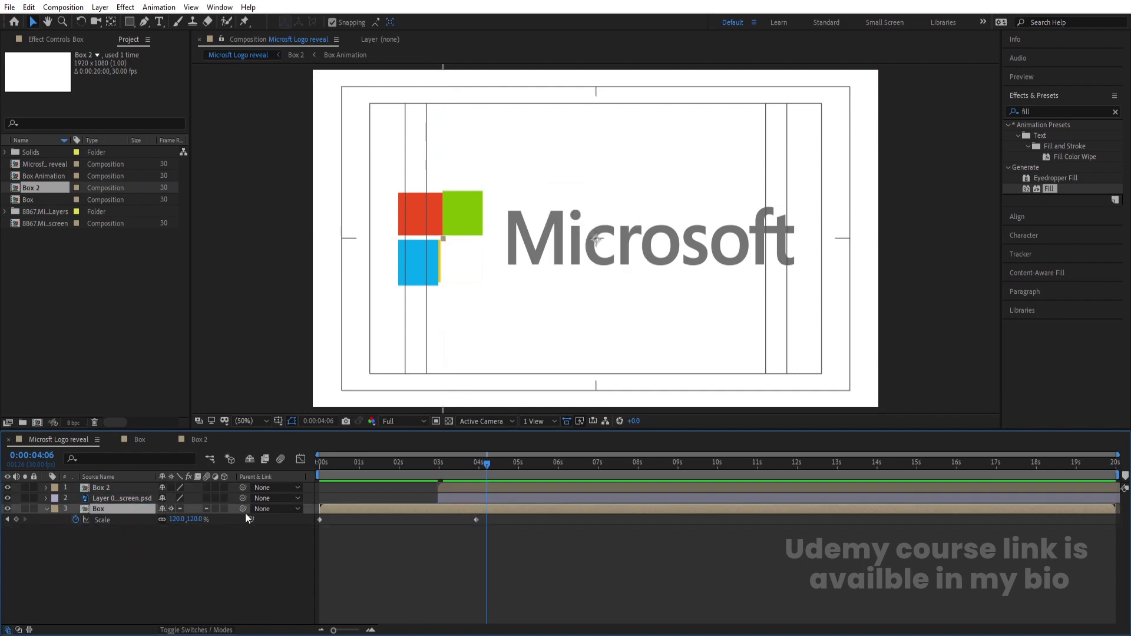
key("Home")
key("space")
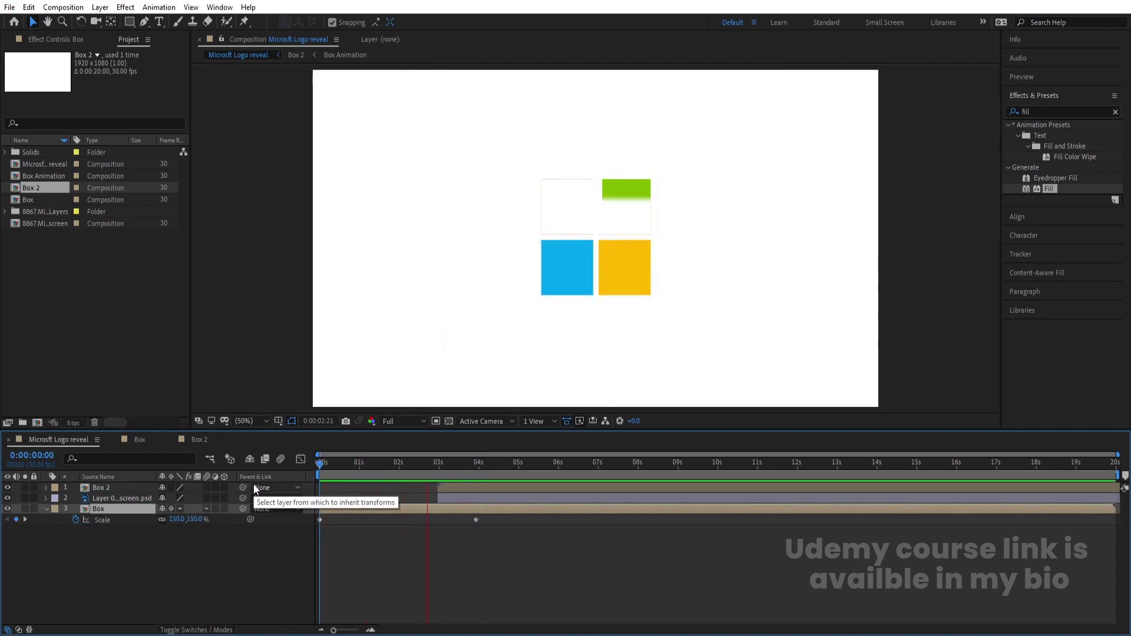
key("space")
left_click(452, 553)
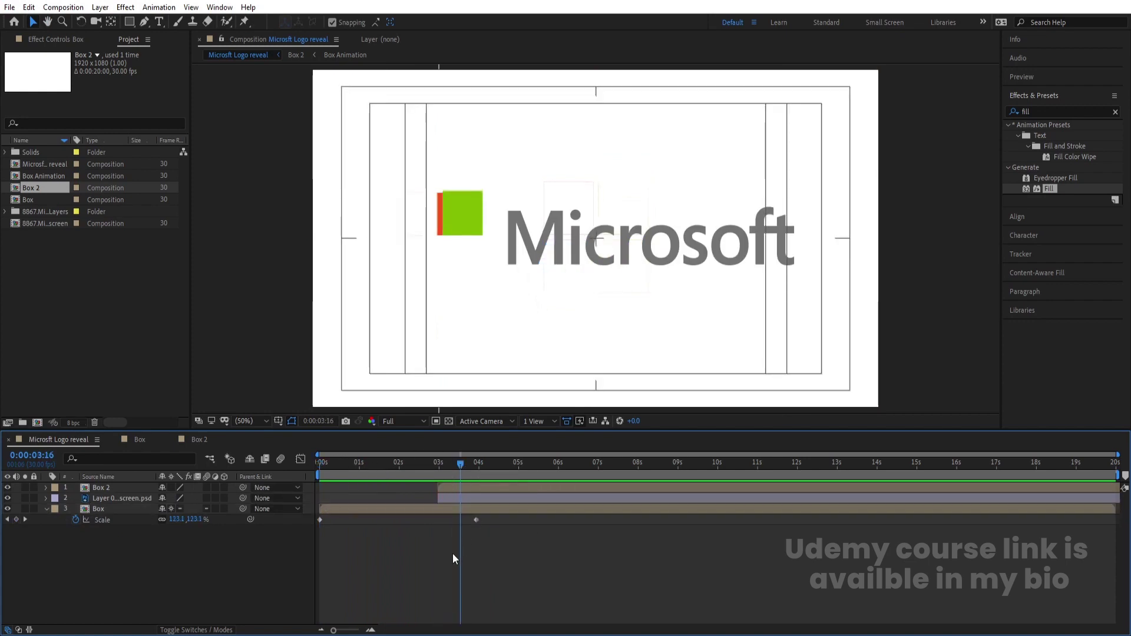
Return to the wordmark layer's start at 2:29, show its position and the rulers, and place a horizontal guide along the wordmark's baseline.
left_click(451, 499)
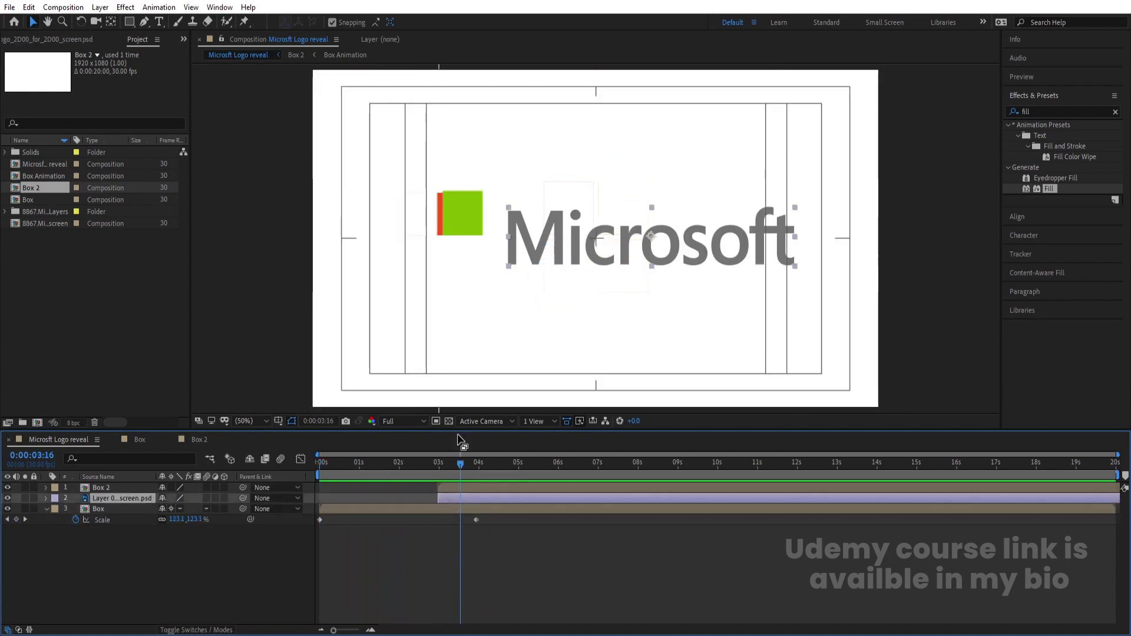
key("i")
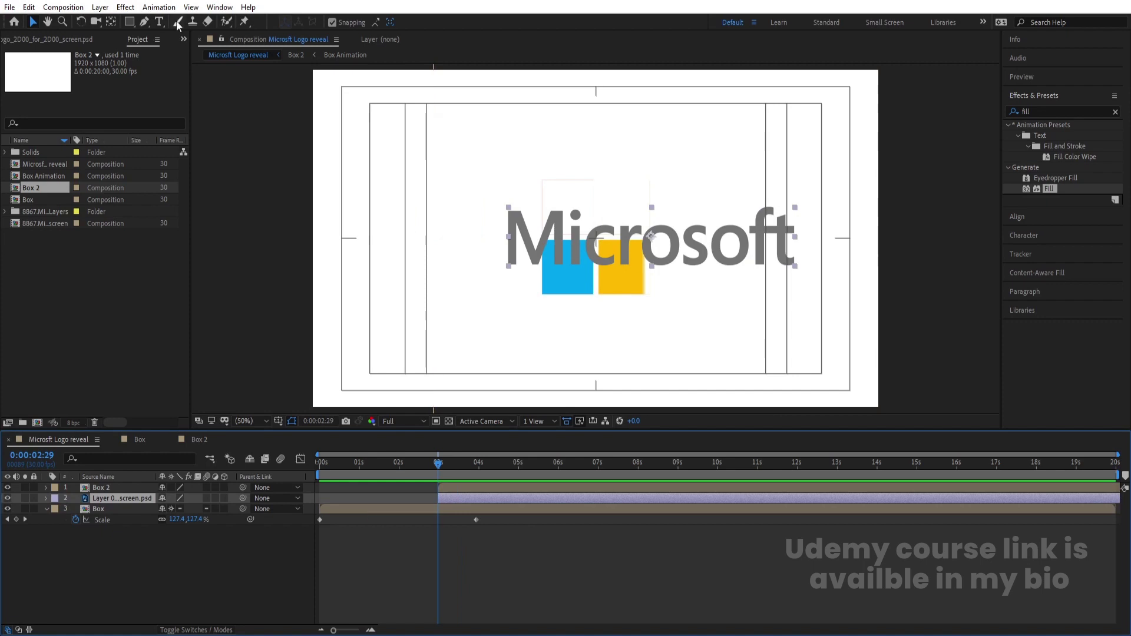
key("p")
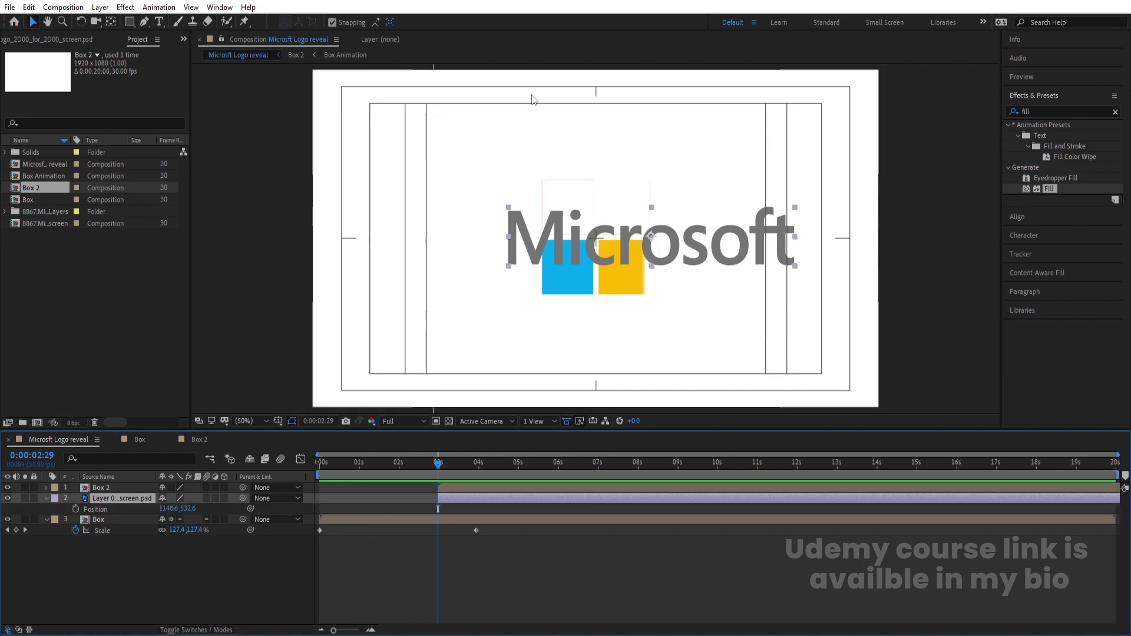
key("ctrl+r")
left_click_drag(574, 68, 620, 269)
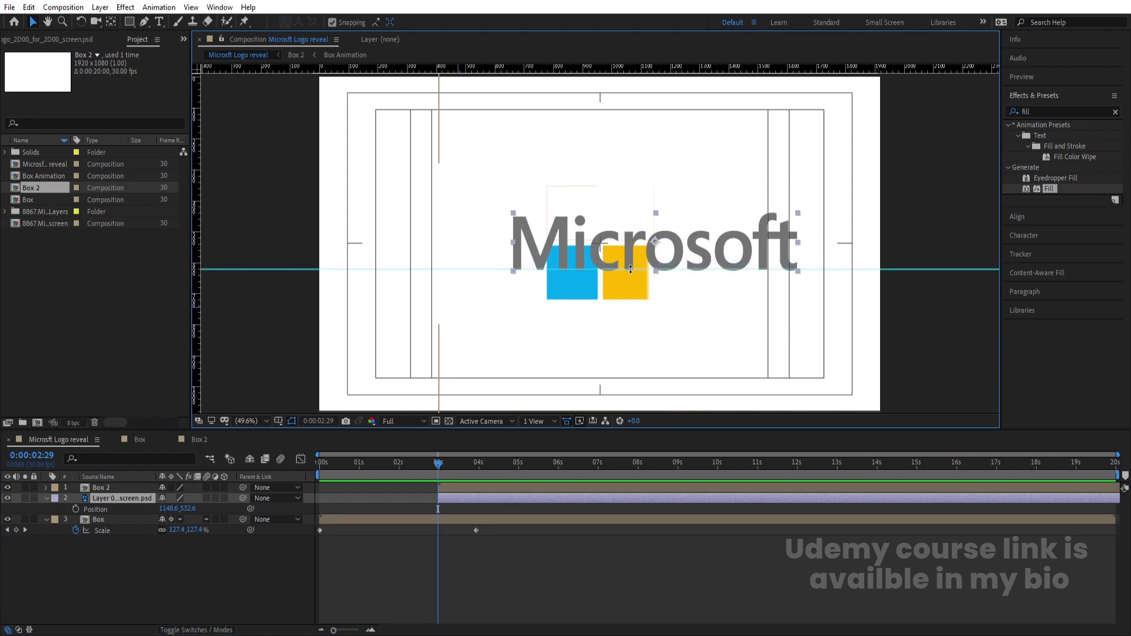
Keyframe the wordmark's position at 2:29 and just past 4:00, and set the vertical position at 2:29 to 720.6.
left_click(76, 508)
key("space")
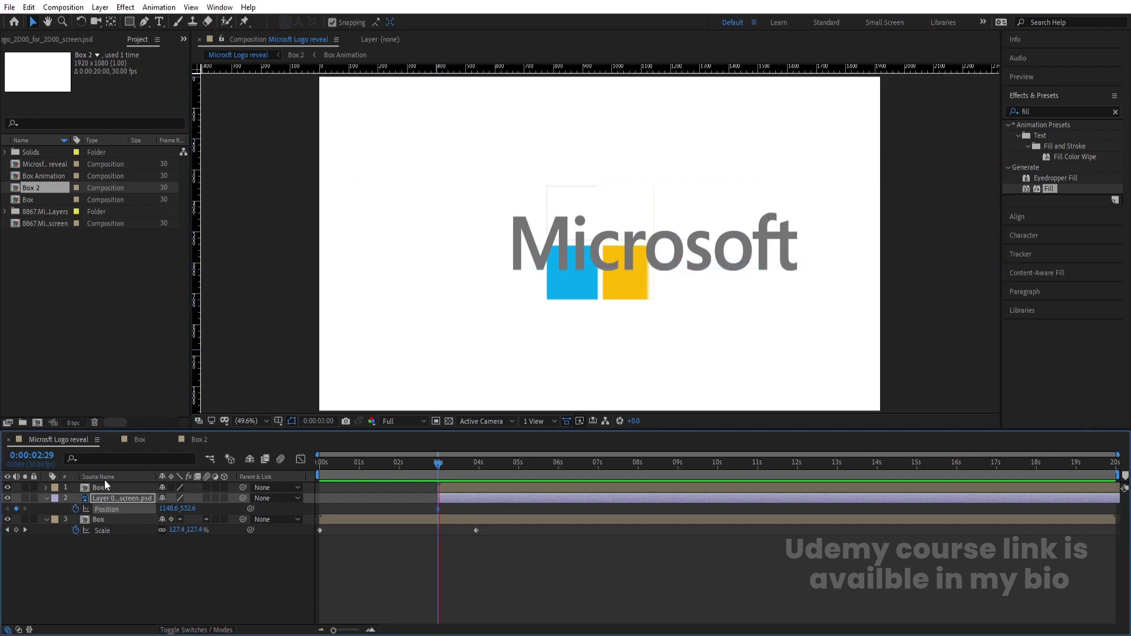
key("space")
key("alt+shift+p")
key("j")
key("j")
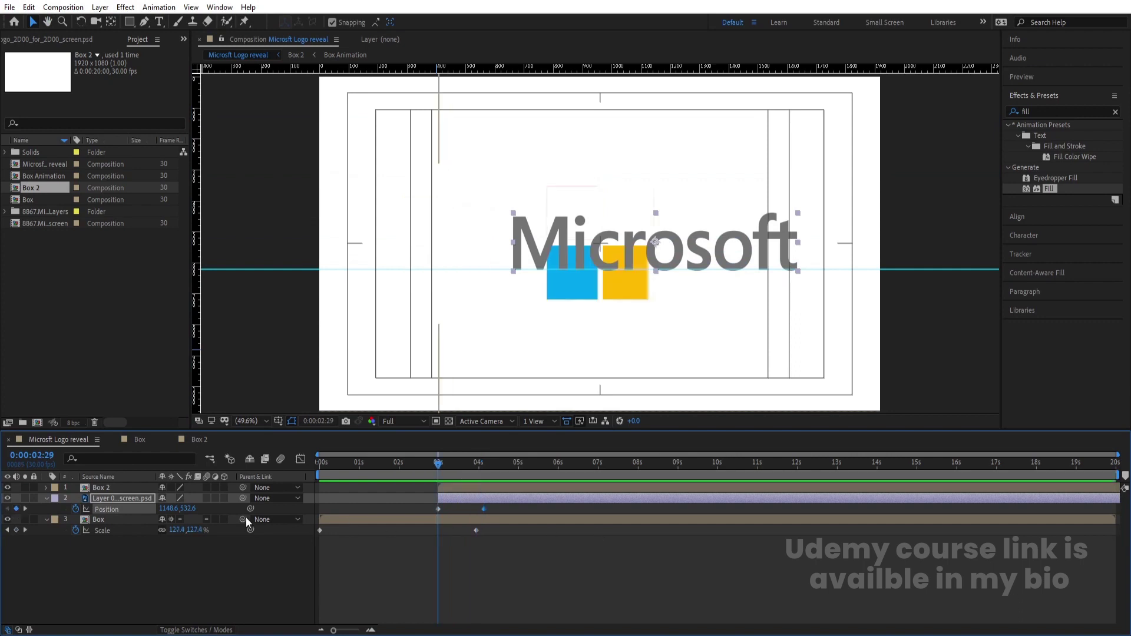
left_click_drag(184, 511, 257, 548)
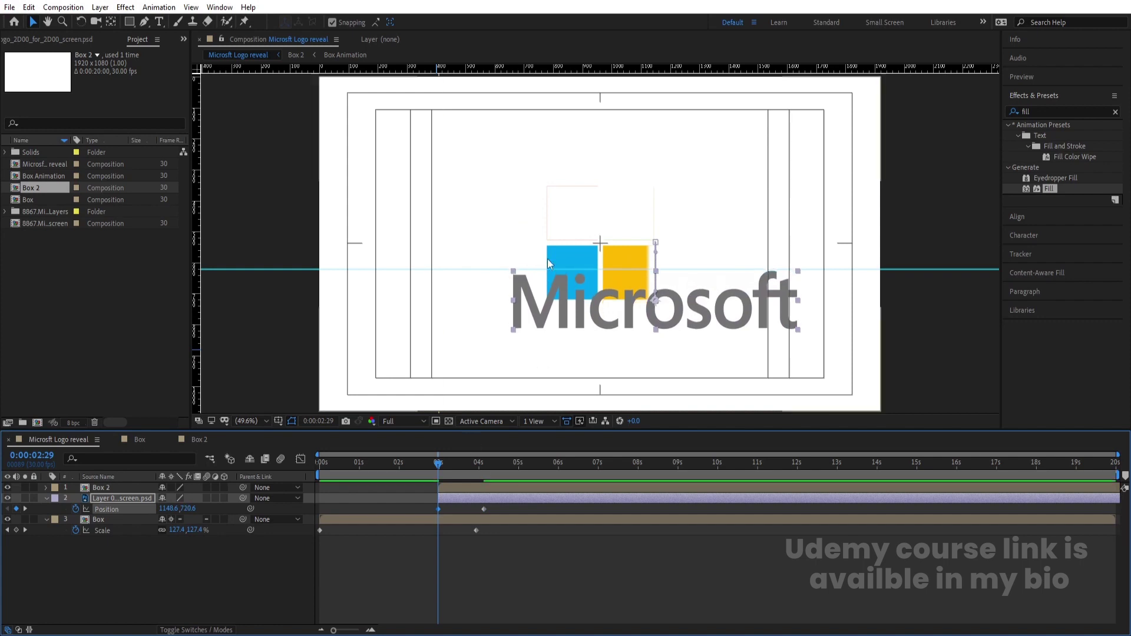
Apply Easy Ease to both wordmark position keyframes, shape the speed graph to peak early with a long slowdown, and preview the motion.
left_click_drag(451, 504, 518, 506)
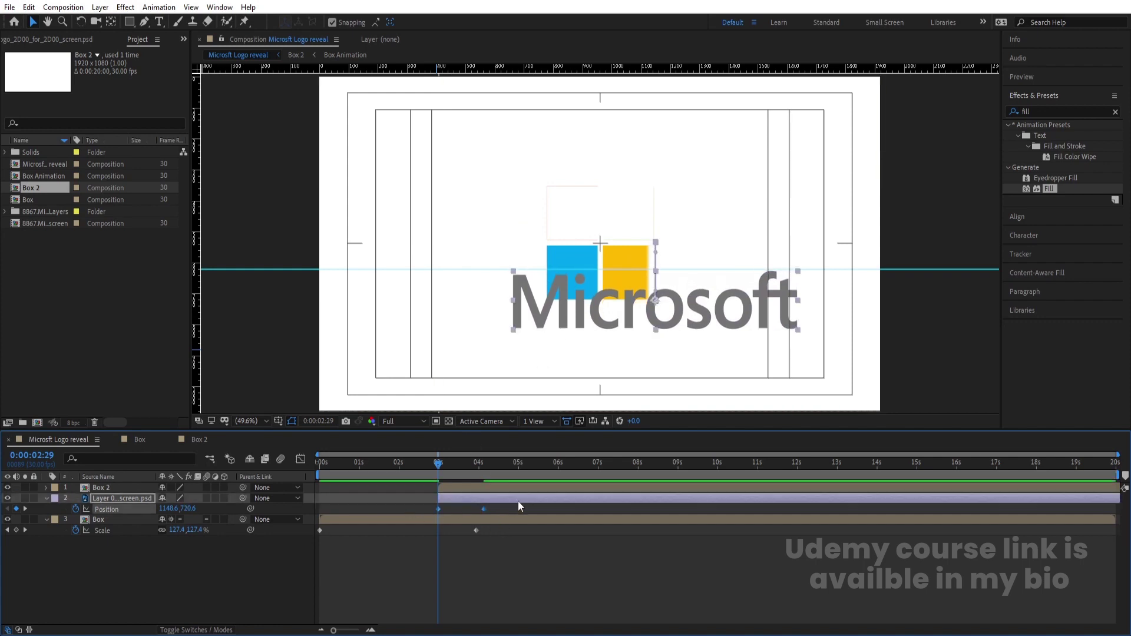
key("F9")
right_click(518, 505)
left_click(297, 461)
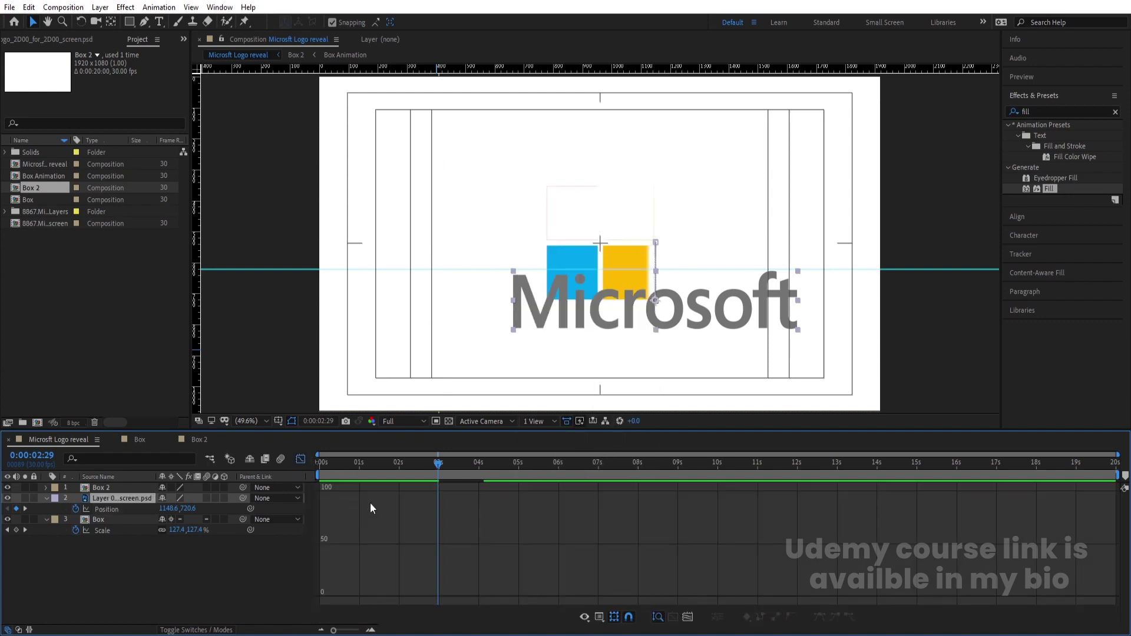
left_click(298, 460)
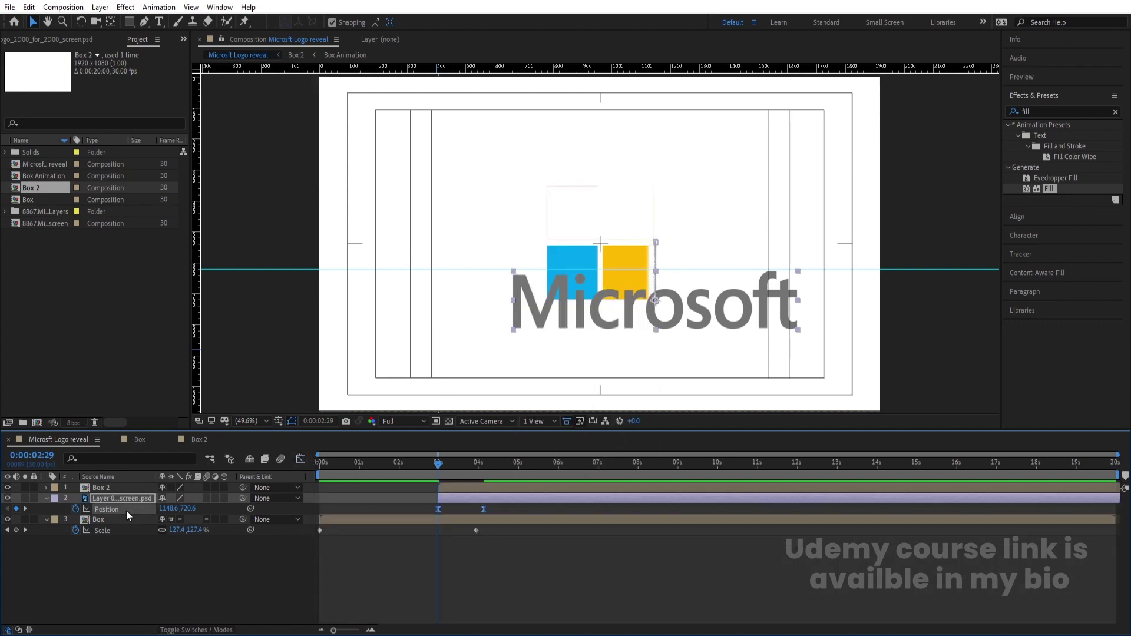
left_click(300, 461)
left_click_drag(666, 543, 530, 596)
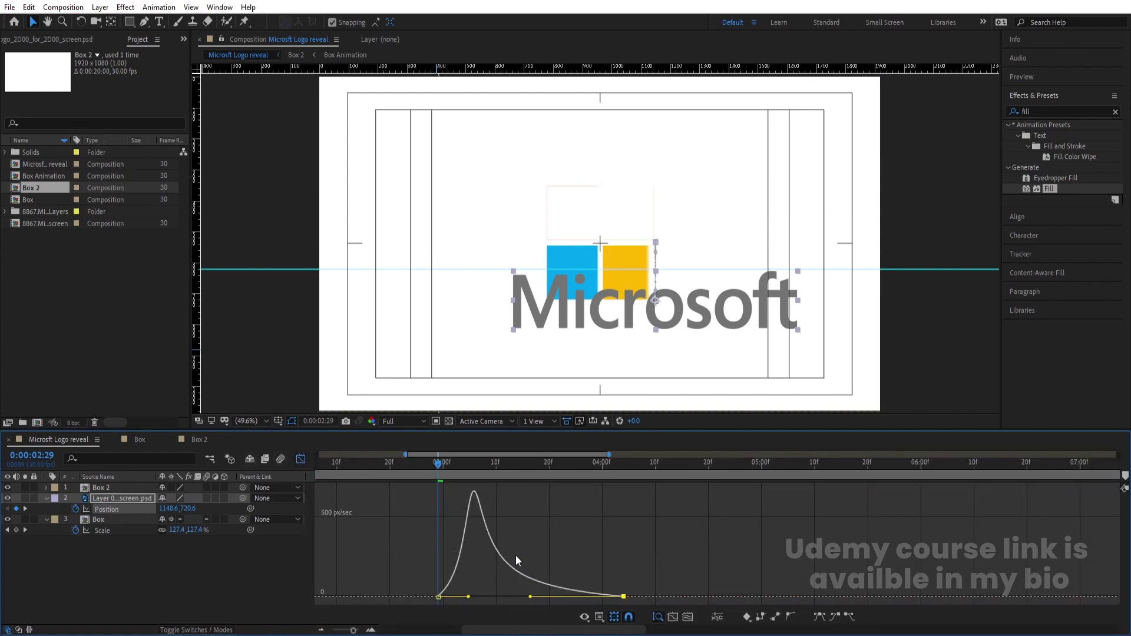
left_click(300, 460)
key("space")
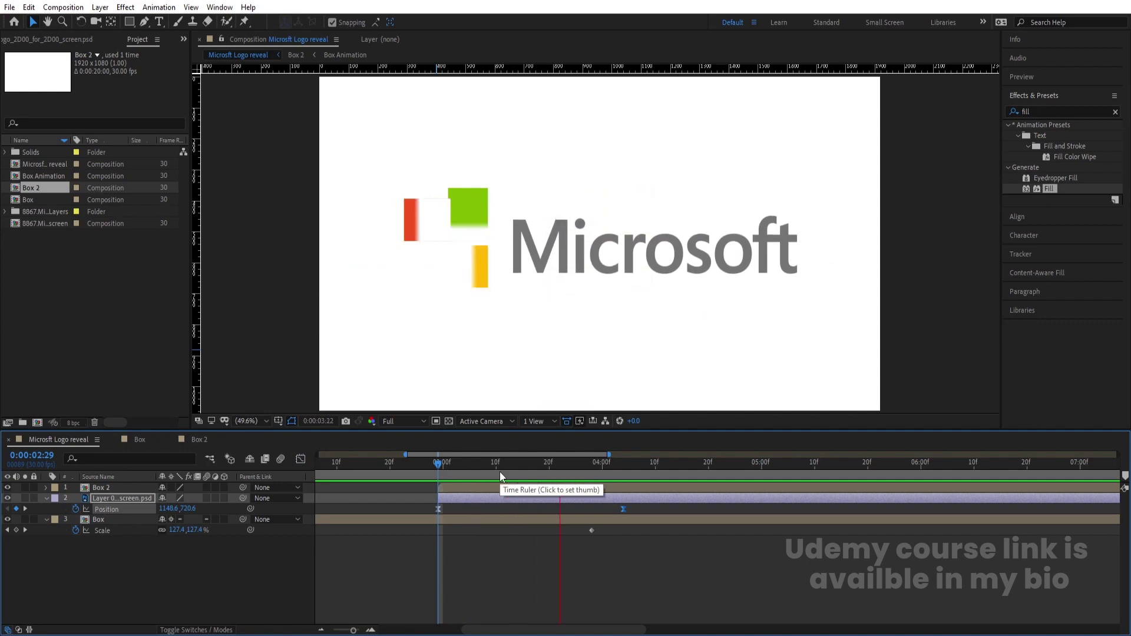
left_click(503, 509)
Pre-compose the wordmark layer as "Text Animation", moving all attributes into the new composition.
left_click(97, 498)
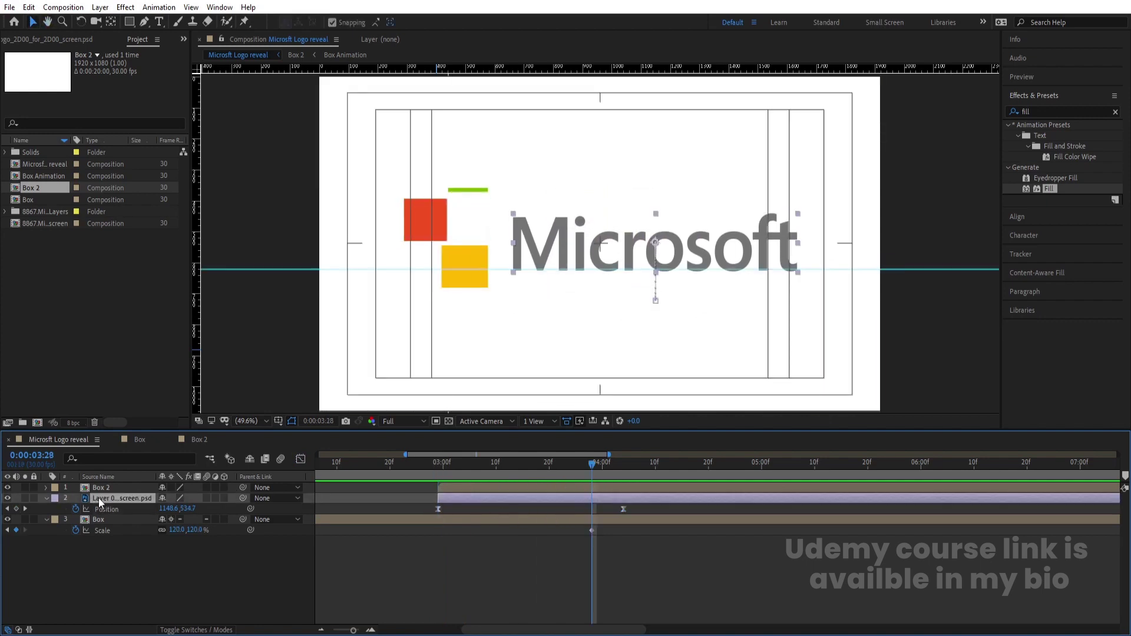
key("ctrl+shift+c")
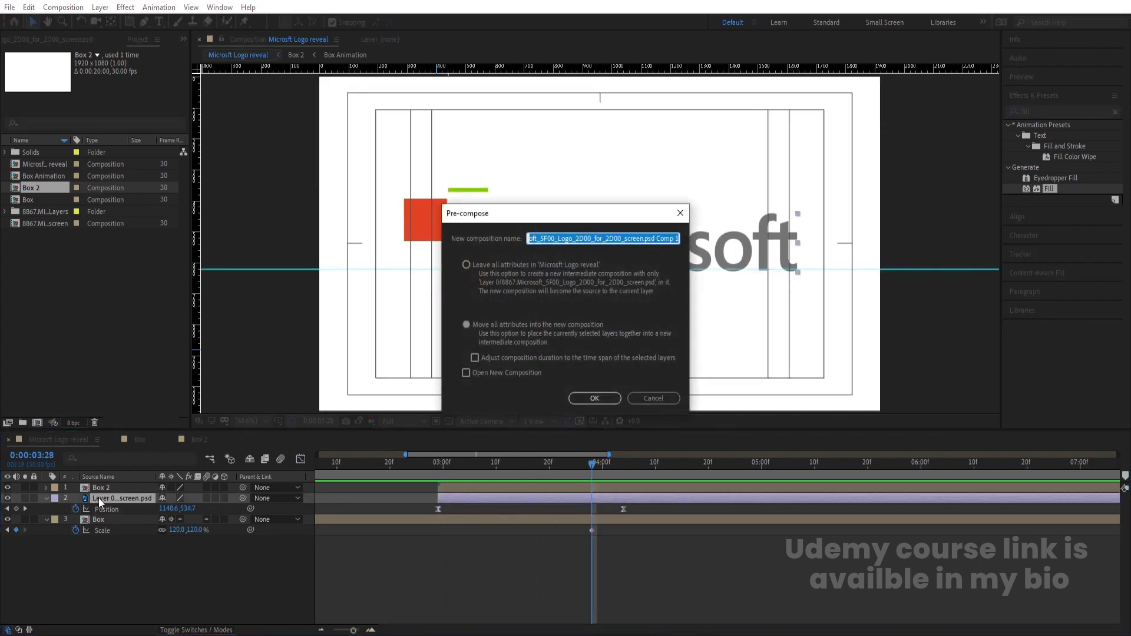
type("Text")
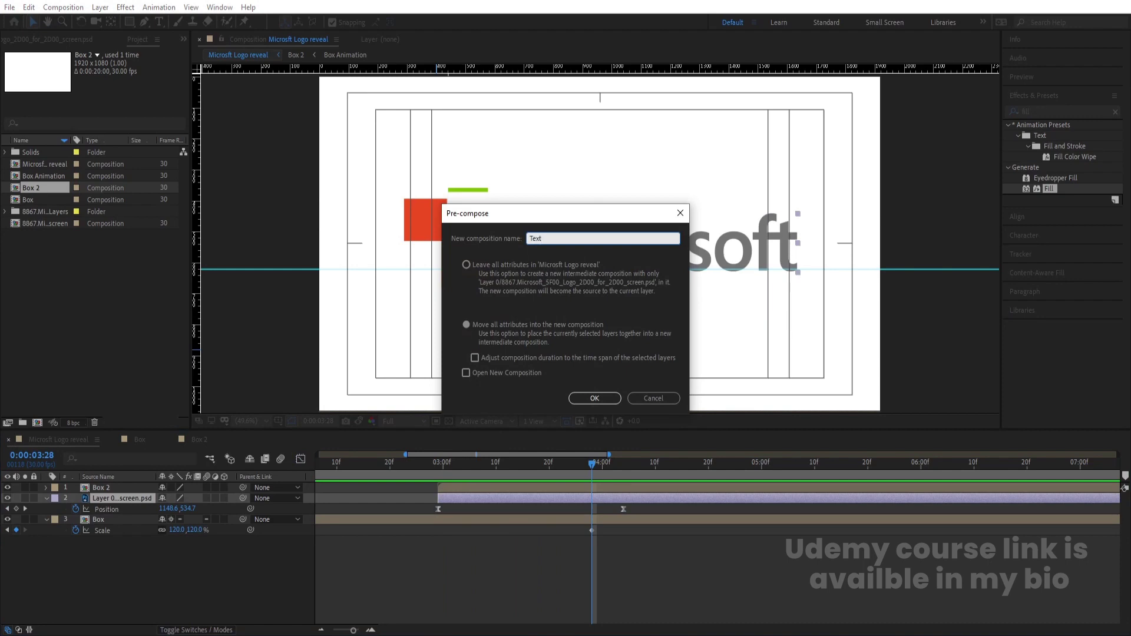
type(" Animation")
key("Return")
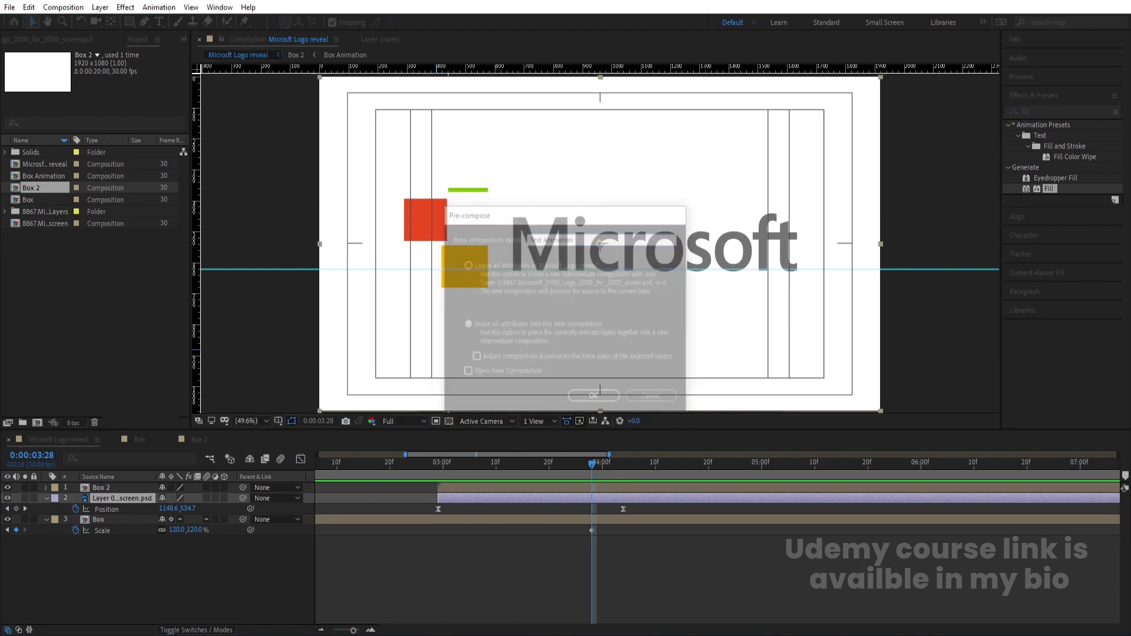
Preview the logo animation, trim the start of the Text Animation layer to 2:29, and play it back from there.
left_click_drag(366, 468, 227, 476)
key("space")
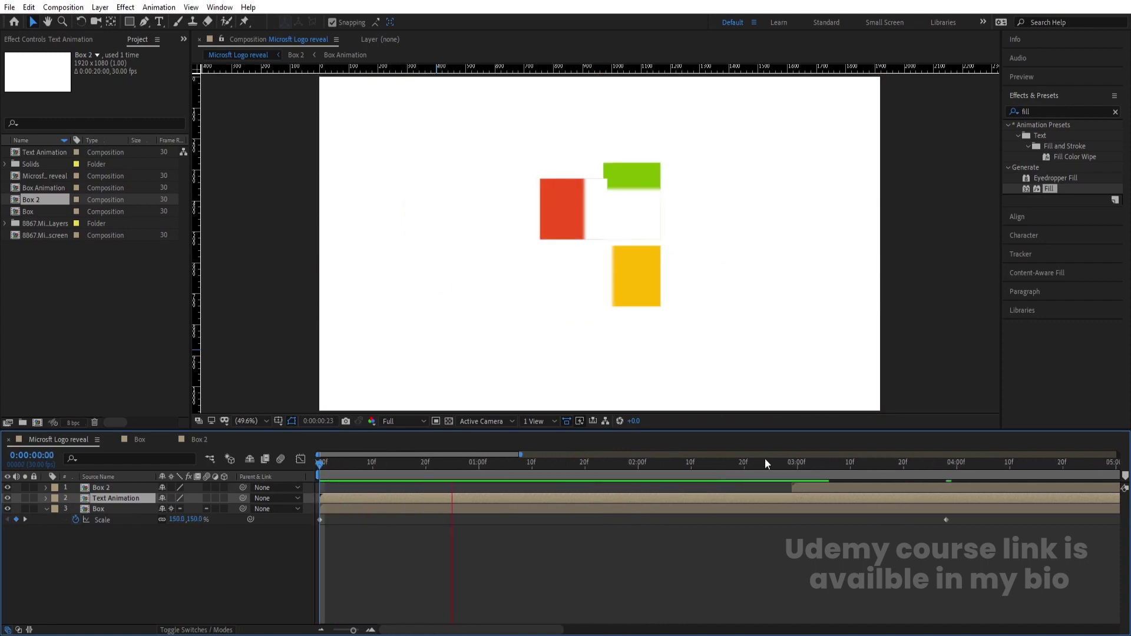
left_click(788, 466)
key("space")
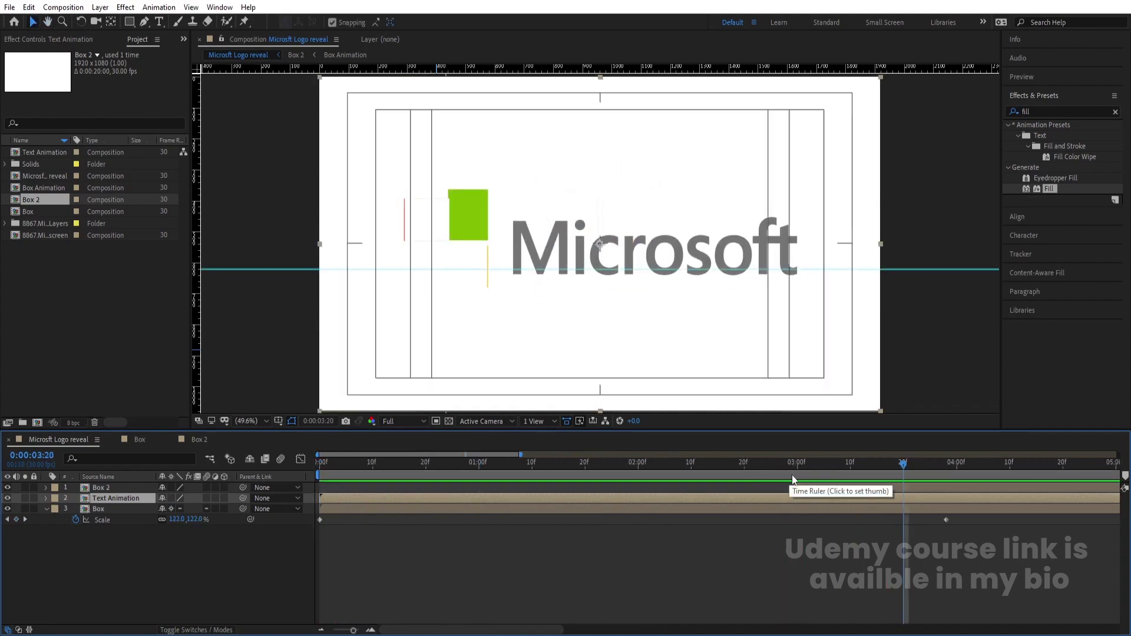
left_click(790, 469)
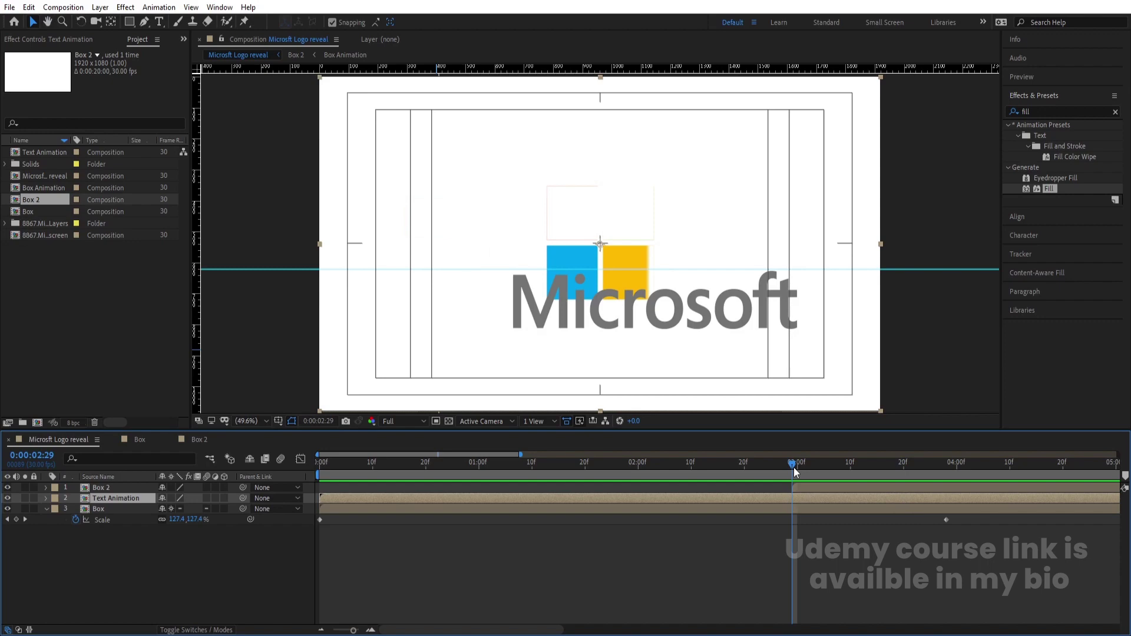
key("alt+bracketleft")
key("minus")
key("minus")
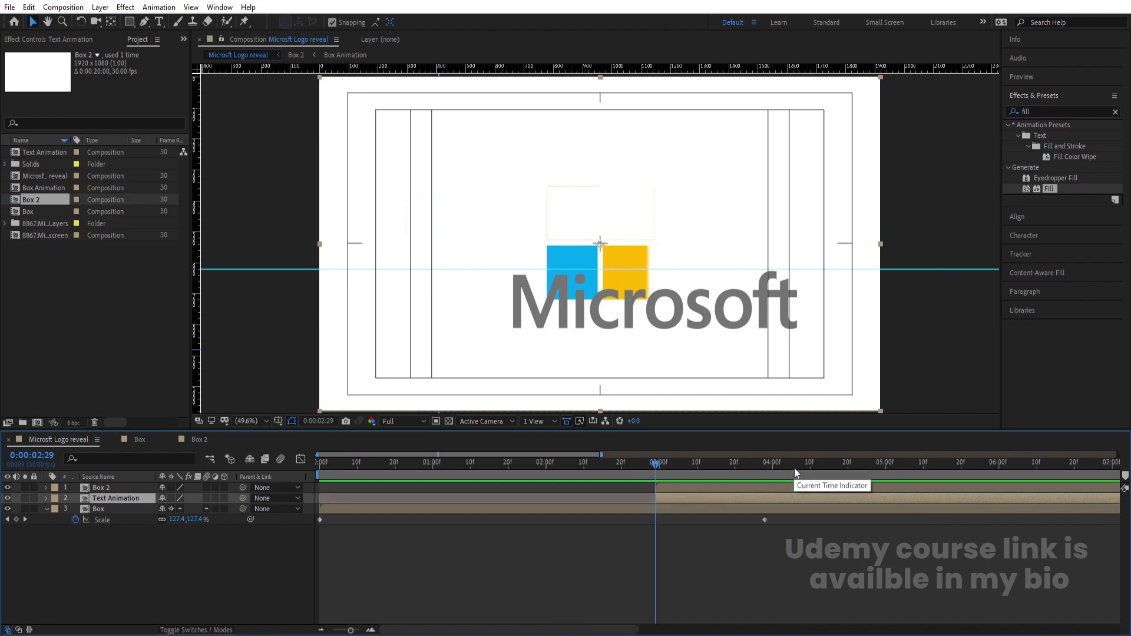
key("space")
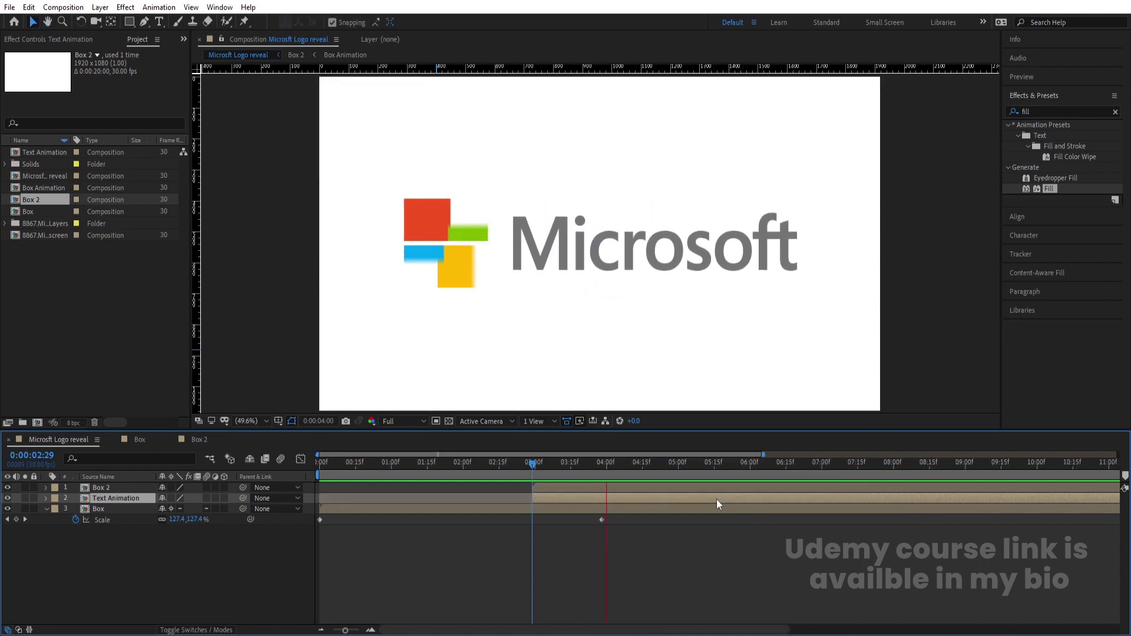
key("space")
Remove the baseline guide and draw a rectangular mask around the letter M on the Text Animation layer.
left_click(129, 24)
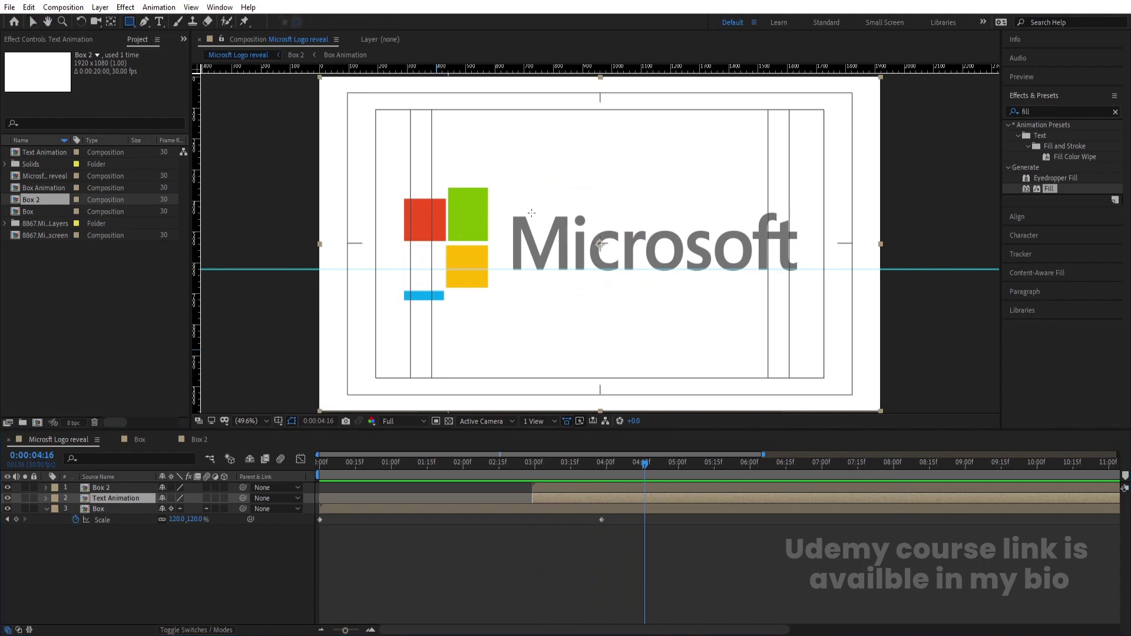
key("v")
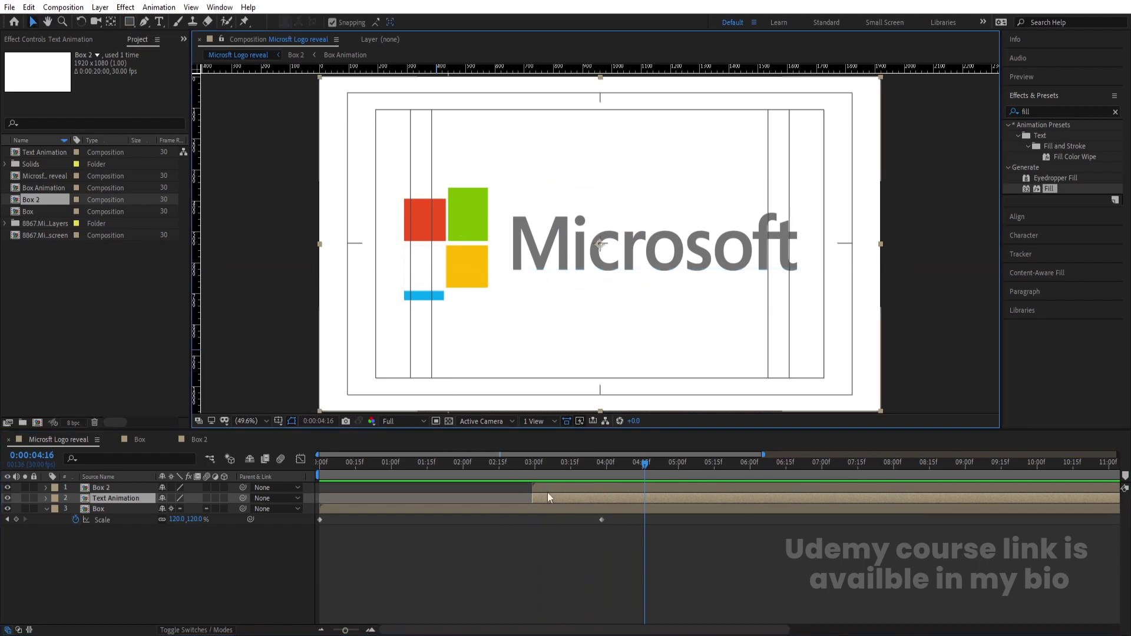
left_click(130, 21)
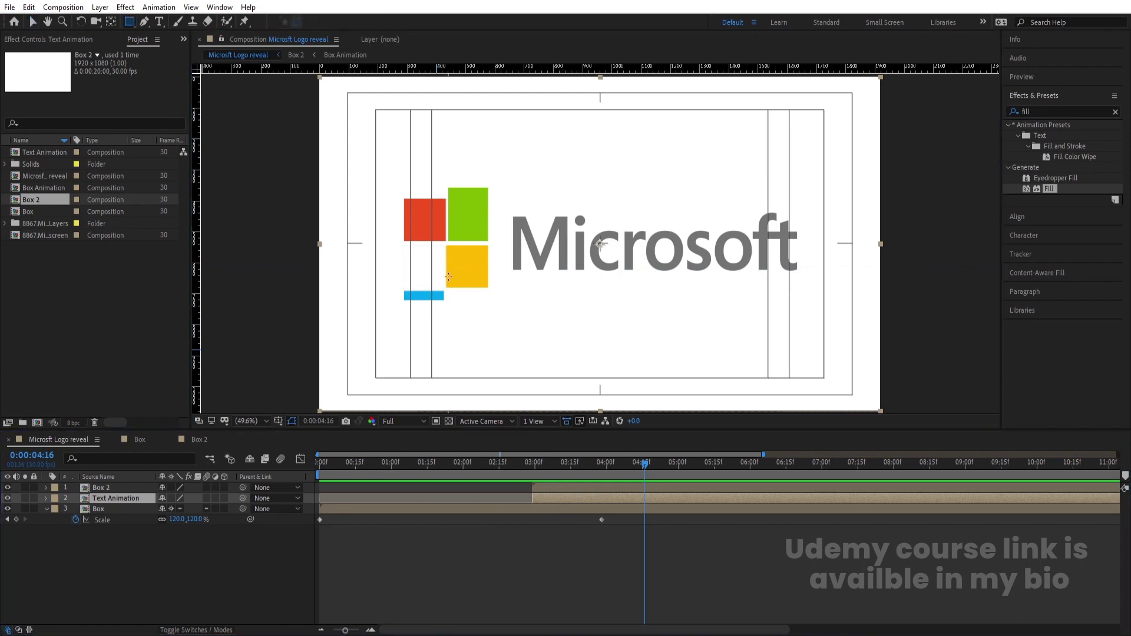
left_click_drag(506, 191, 570, 291)
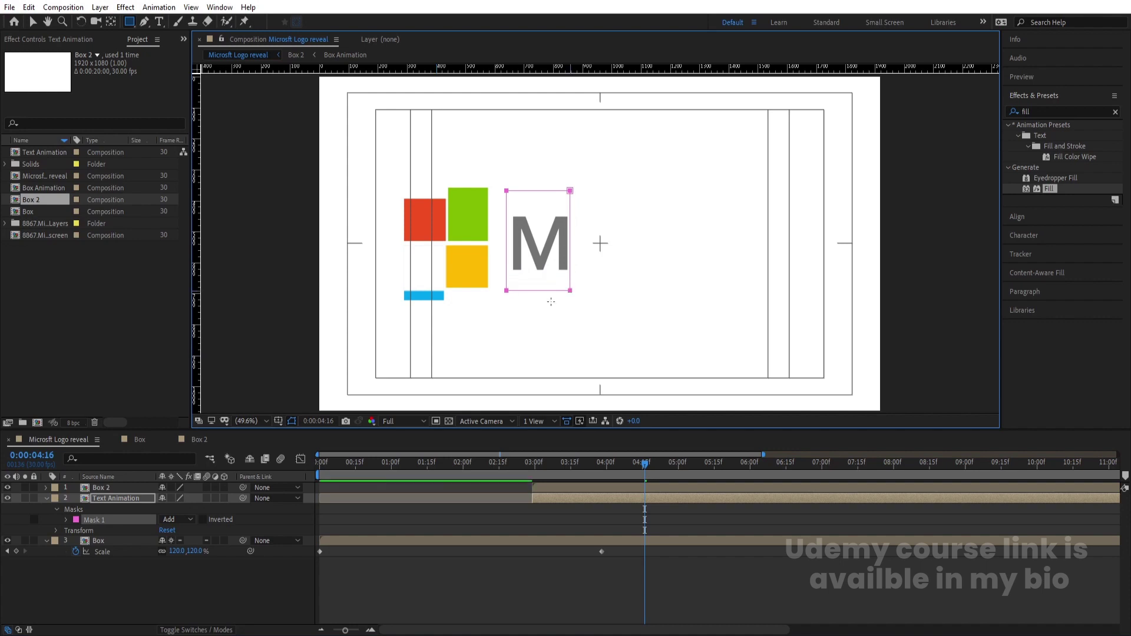
Duplicate the masked Text Animation layer and shift the copy's mask sideways onto the letters directly after the M.
left_click(134, 499)
key("ctrl+d")
key("v")
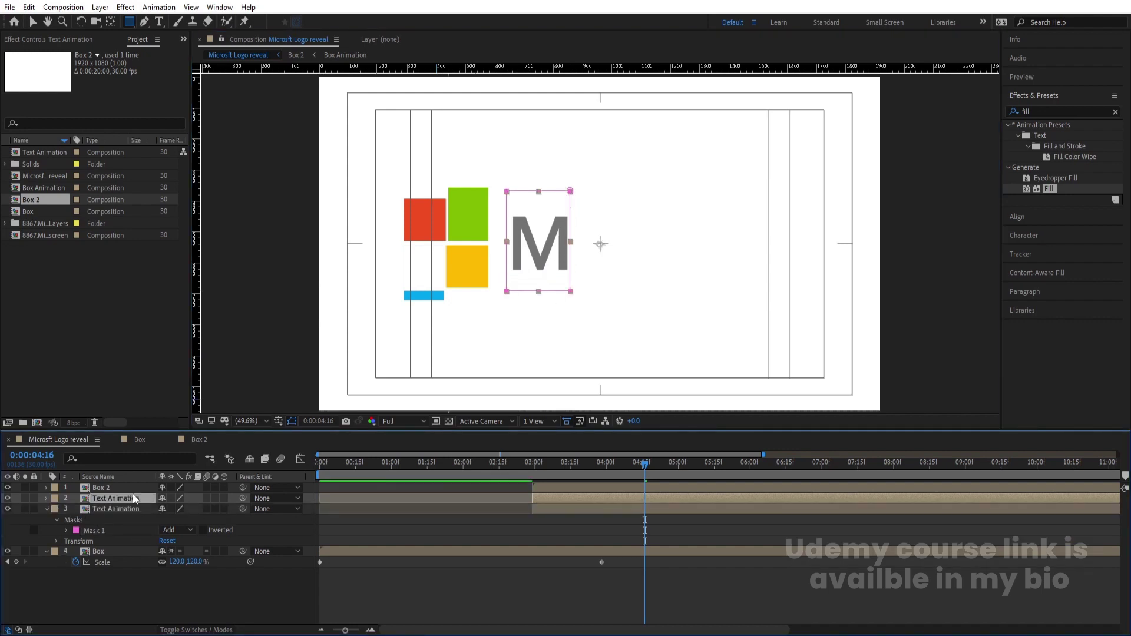
left_click(569, 291)
left_click_drag(552, 272, 617, 276)
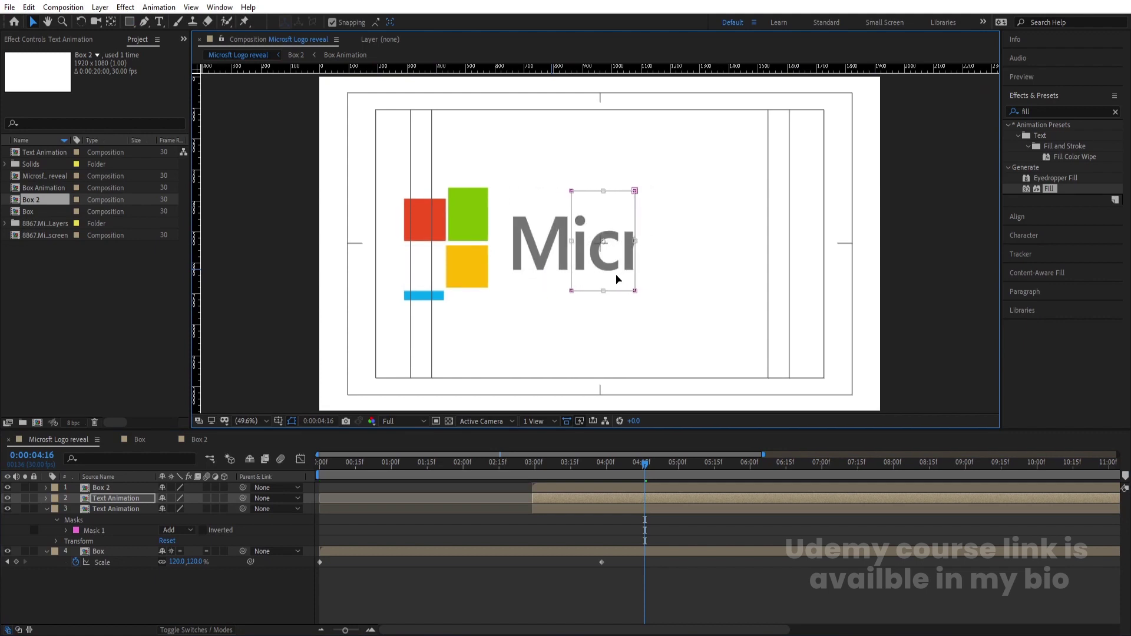
Duplicate the masked Text Animation layer three more times, shifting each copy's mask sideways onto the next letters until the whole wordmark is covered.
key("ctrl+d")
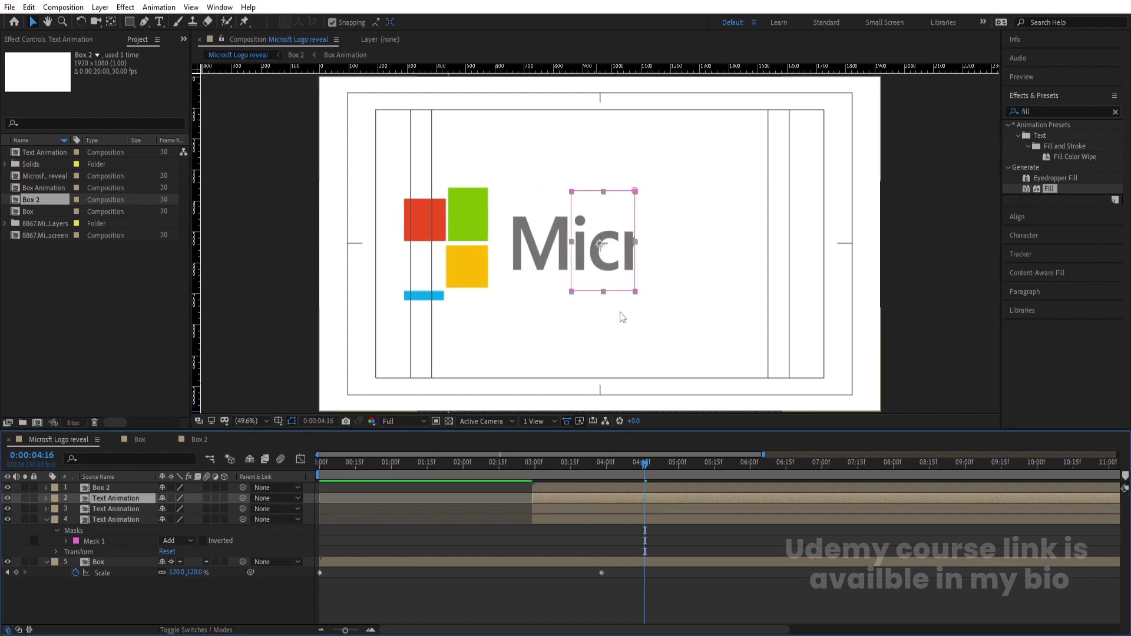
left_click_drag(616, 280, 682, 280)
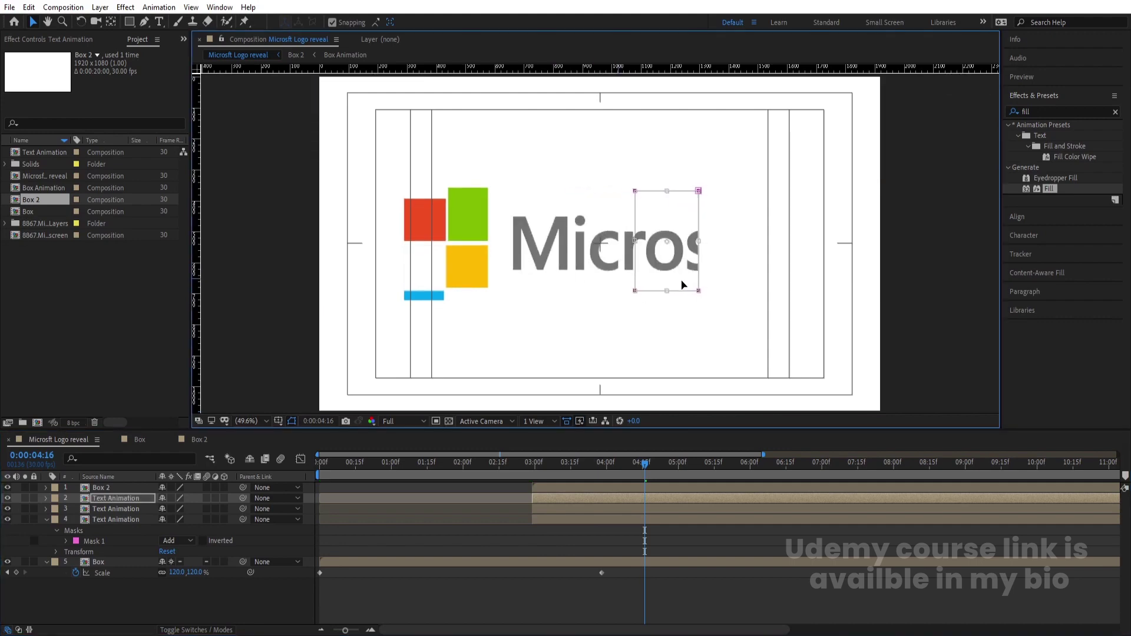
left_click(592, 497)
key("ctrl+d")
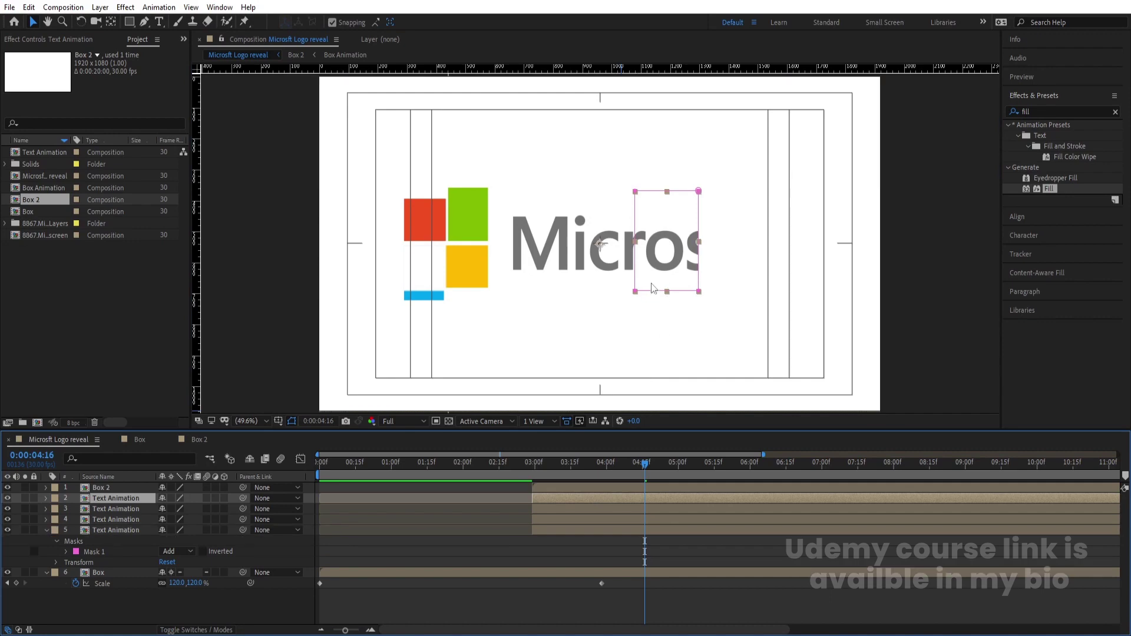
left_click_drag(648, 281, 712, 278)
left_click(540, 501)
key("ctrl+d")
left_click_drag(716, 289, 764, 287)
Set the Text Animation layer for the letters directly after the M to start at 3:05 and the following one at 3:10.
left_click(510, 518)
left_click_drag(534, 475, 529, 472)
key("equal")
left_click(552, 551)
key("equal")
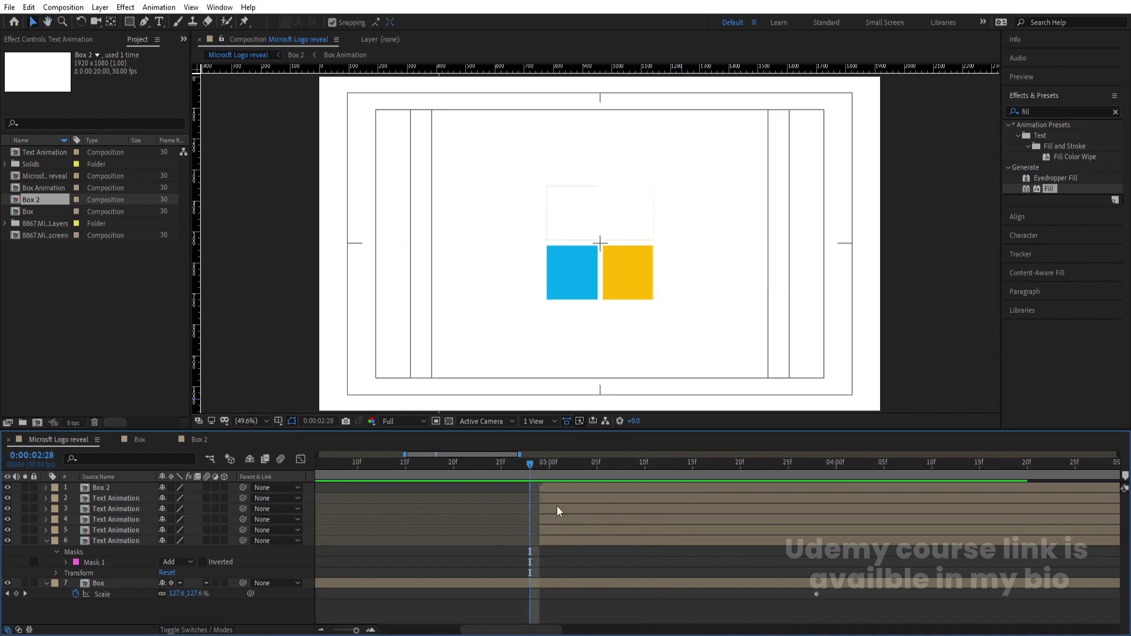
left_click(596, 465)
left_click(592, 532)
key("alt+bracketleft")
left_click(643, 462)
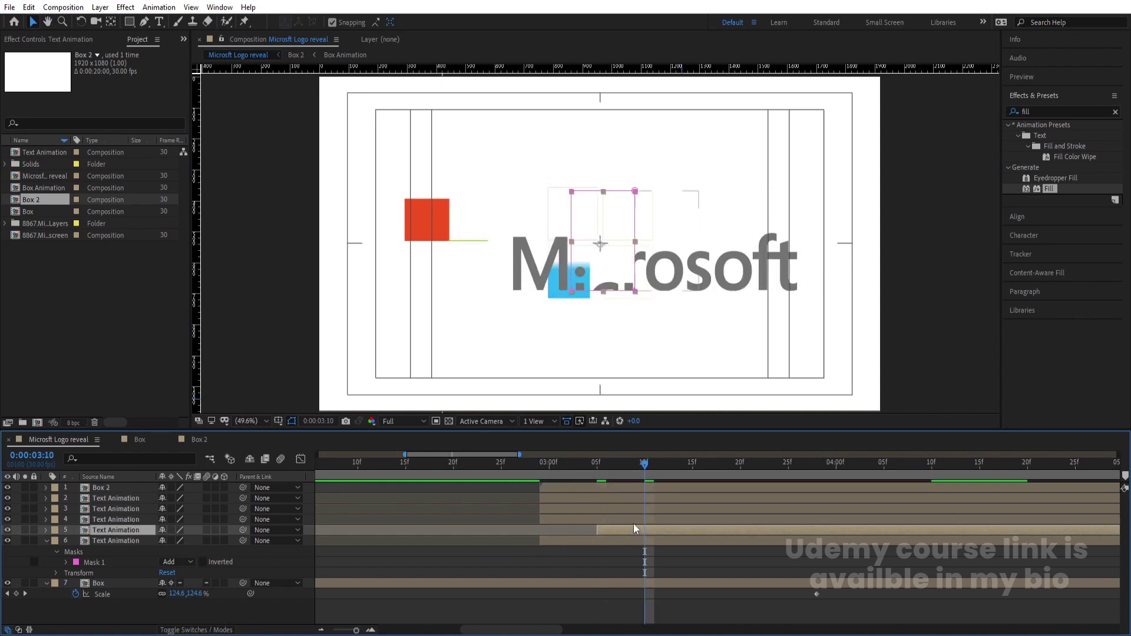
left_click(633, 522)
key("alt+bracketleft")
Set the last two Text Animation letter layers to start at 3:15 and 3:20, and play back the staggered wordmark.
left_click(690, 466)
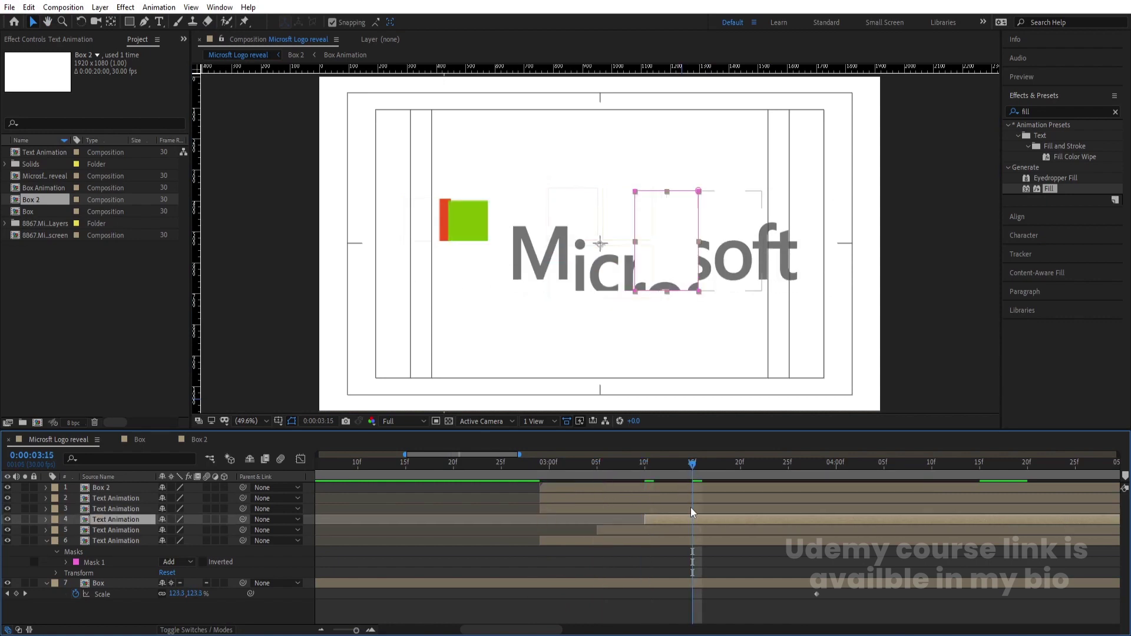
left_click(690, 507)
key("alt+bracketleft")
left_click(740, 468)
left_click(737, 498)
key("alt+bracketleft")
key("space")
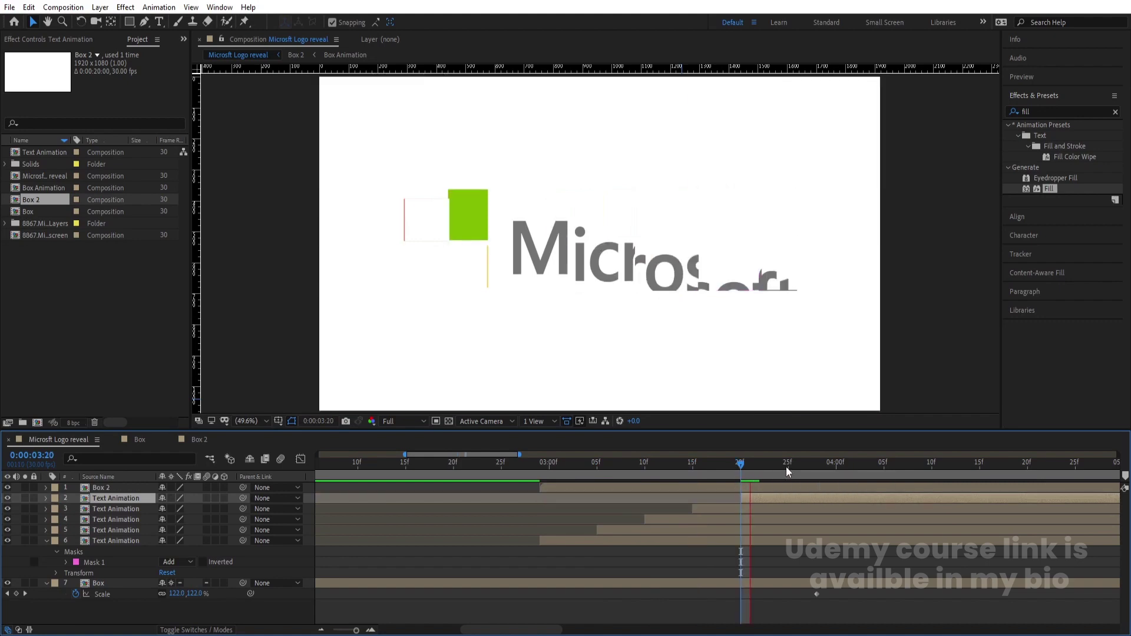
left_click(541, 487)
left_click(537, 466)
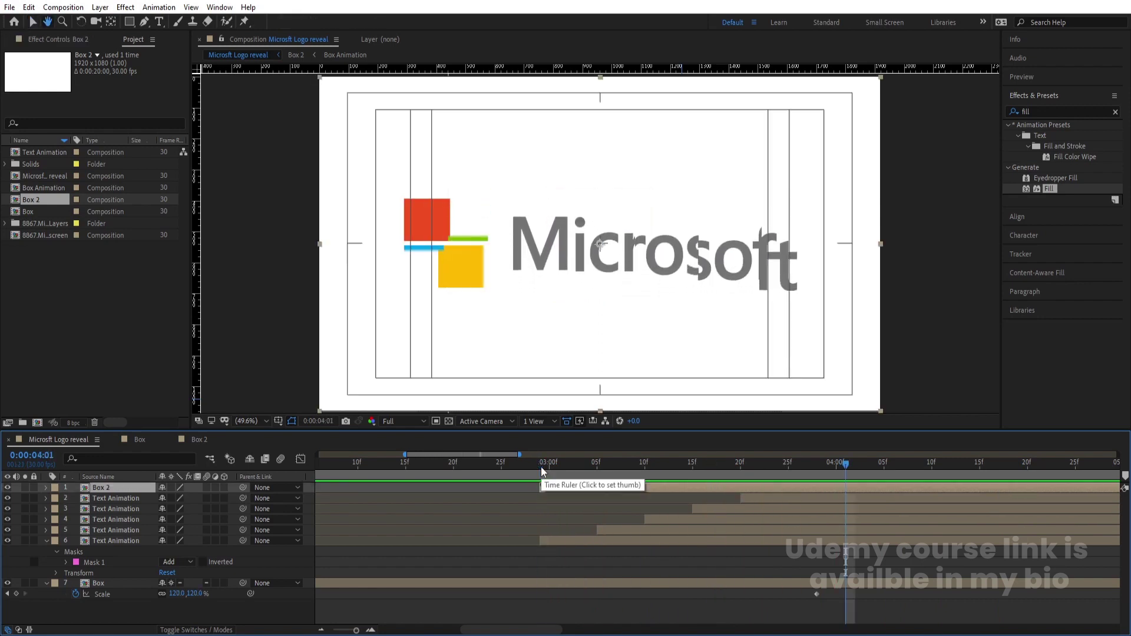
Inside the Text Animation composition, lower the wordmark's starting Position to 786.6 vertically, and preview it in the Logo reveal composition.
double_click(553, 538)
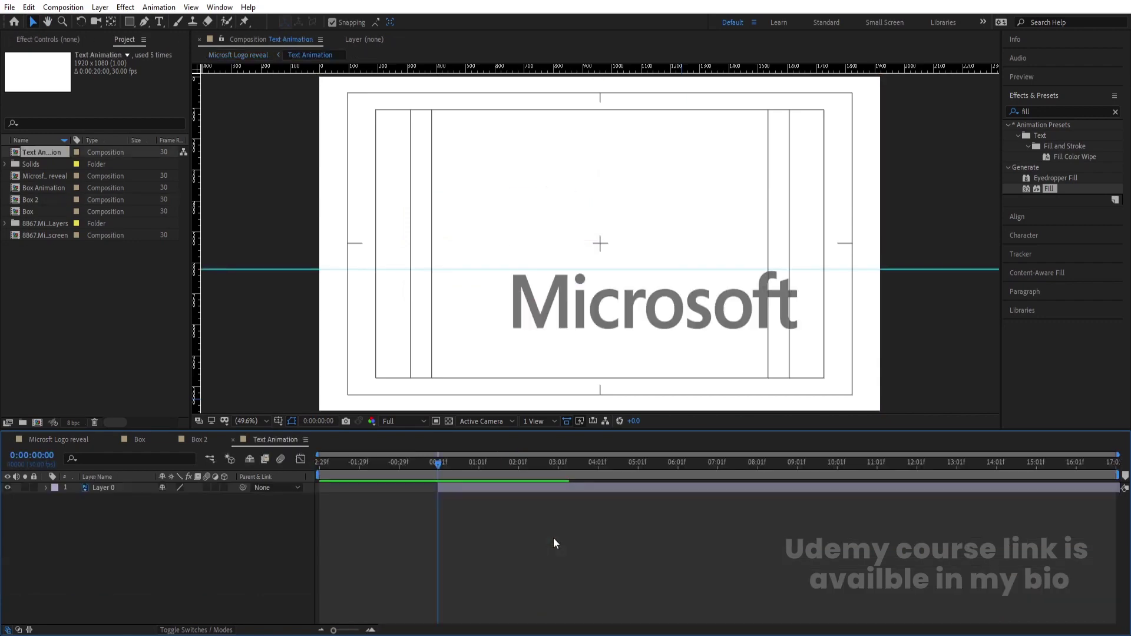
left_click(87, 488)
key("p")
left_click_drag(189, 501, 227, 500)
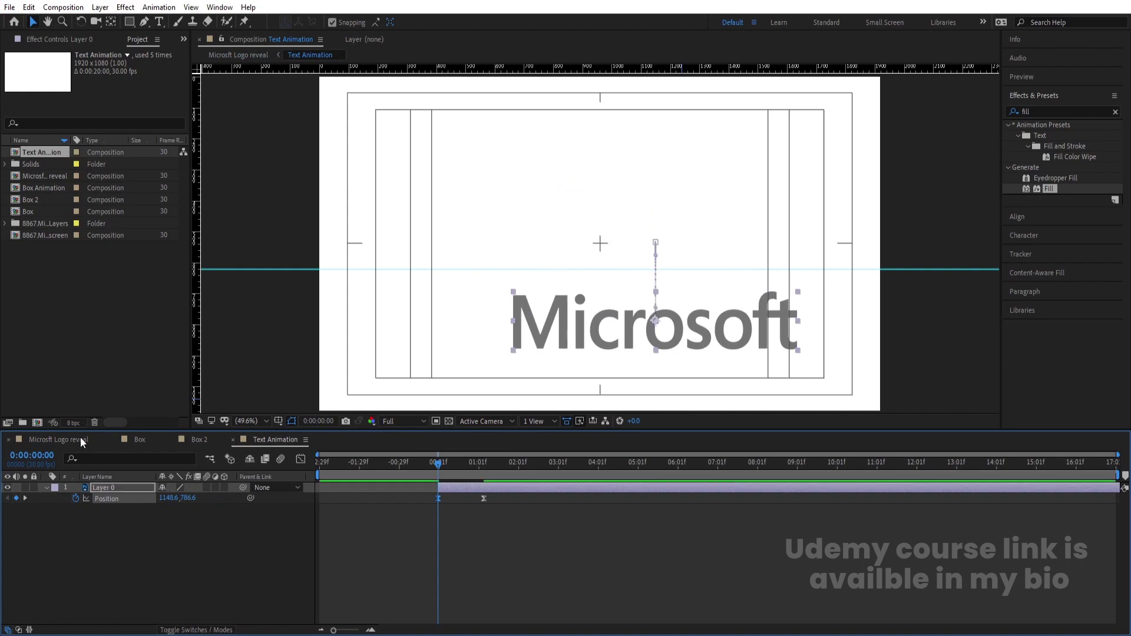
left_click(80, 439)
key("space")
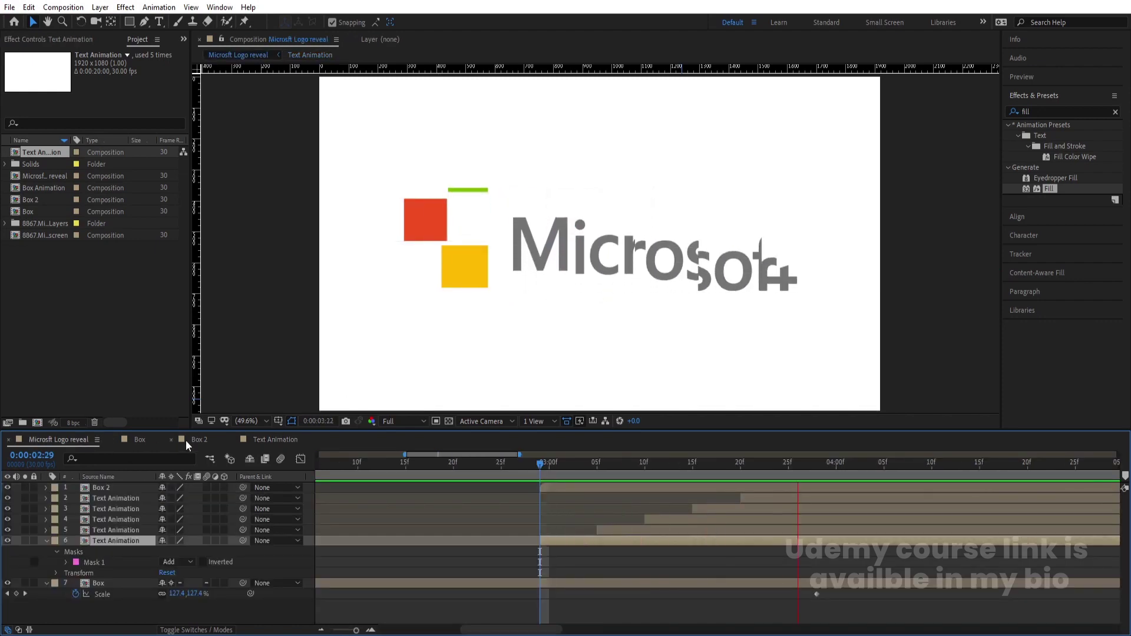
key("space")
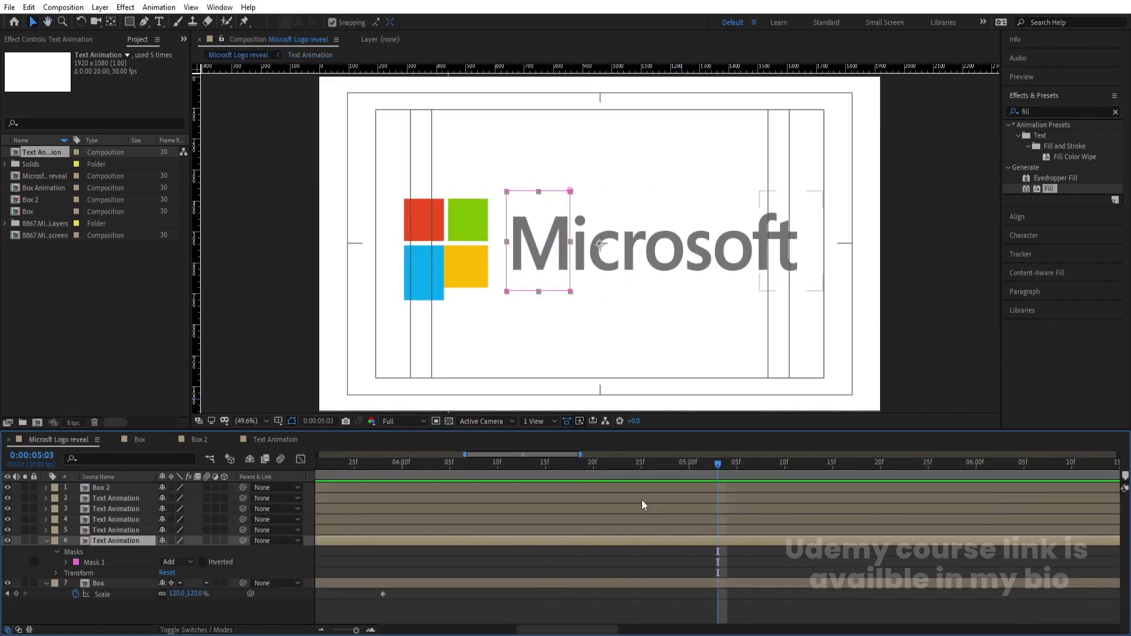
Widen the stagger between the copied letter layers, starting the last one at about 4:00, and play back from 2:29.
key("minus")
left_click_drag(447, 526, 571, 514)
left_click(524, 499)
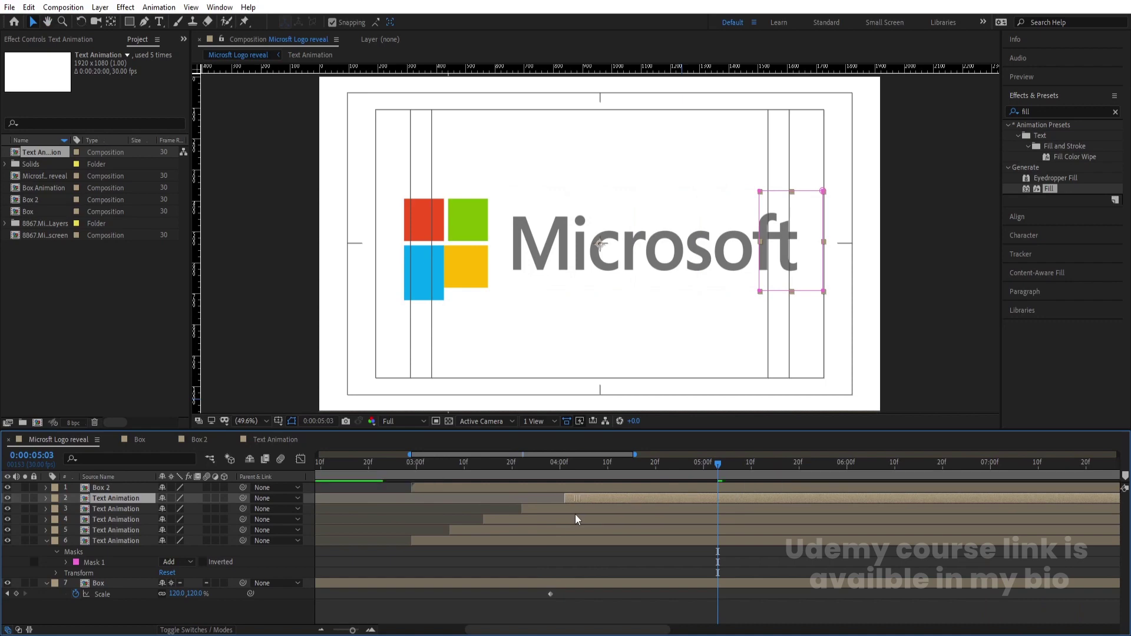
left_click(412, 461)
key("space")
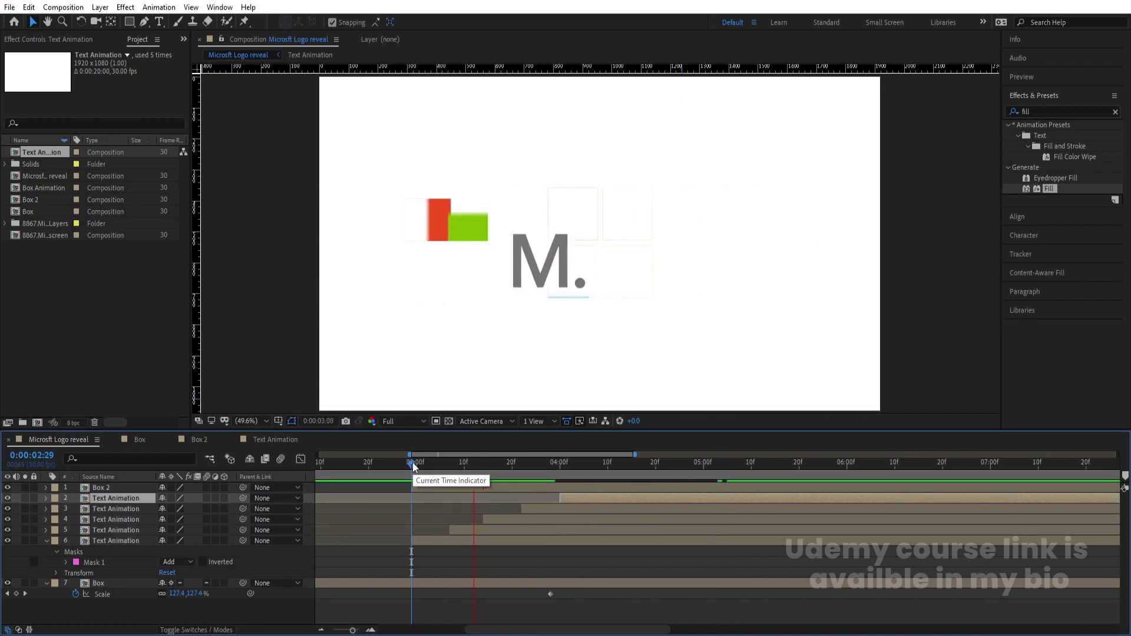
In the Text Animation composition, move the wordmark's ending Position keyframe to about 1:24, and preview the slower rise in the Logo reveal composition.
double_click(424, 539)
left_click_drag(488, 497, 510, 499)
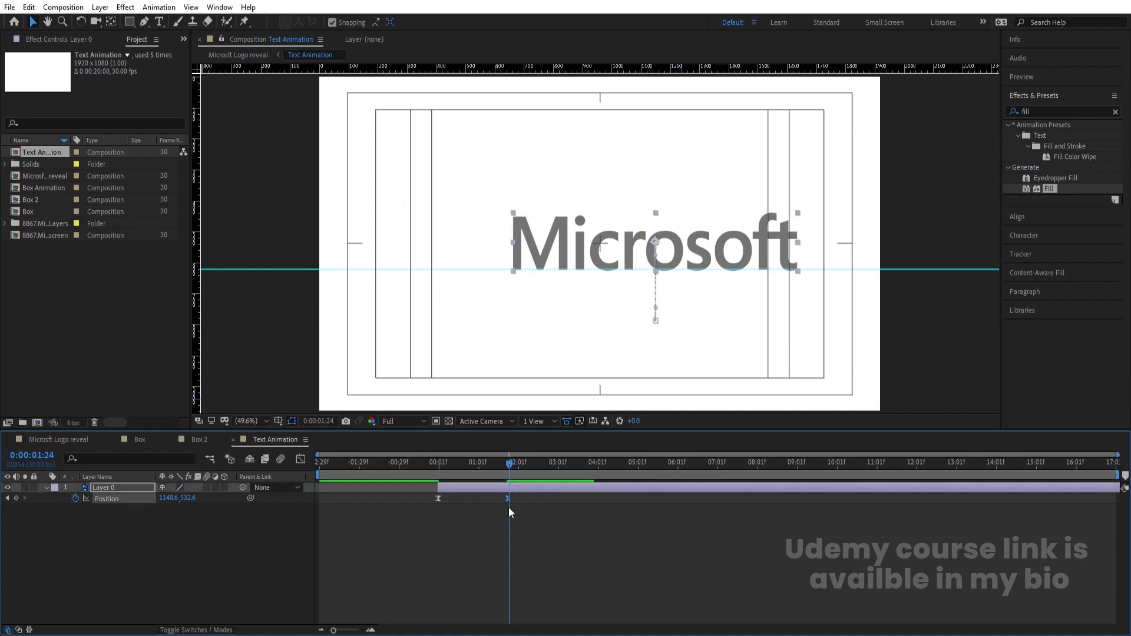
left_click(436, 463)
left_click(62, 440)
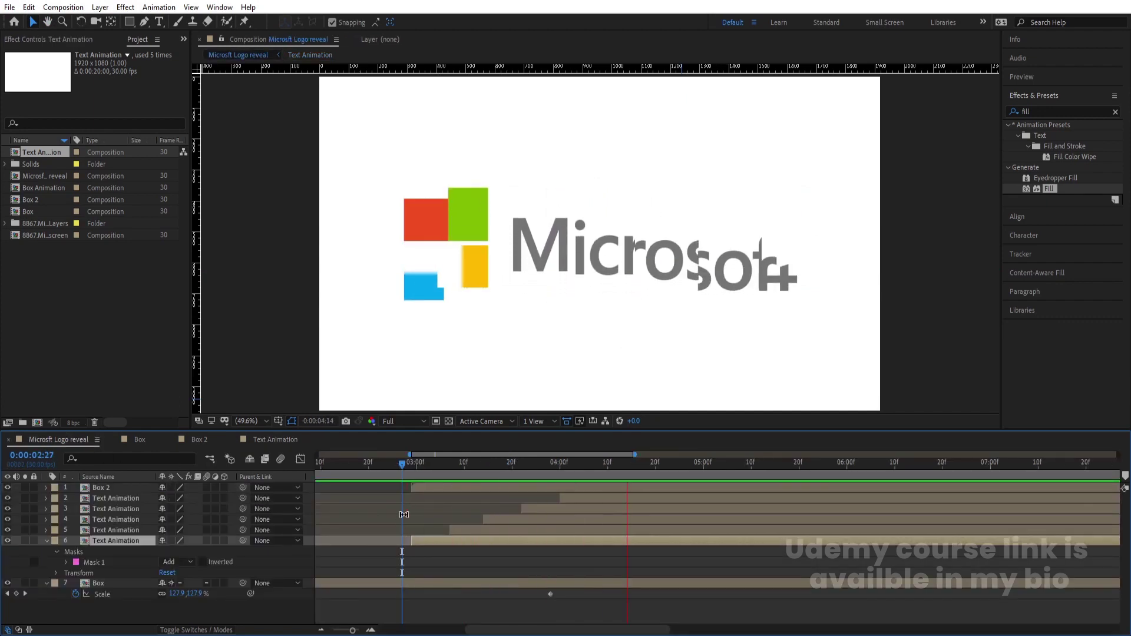
key("space")
Pre-compose Box 2 and all five Text Animation layers into a new composition named "Reveal Animation".
left_click(412, 462)
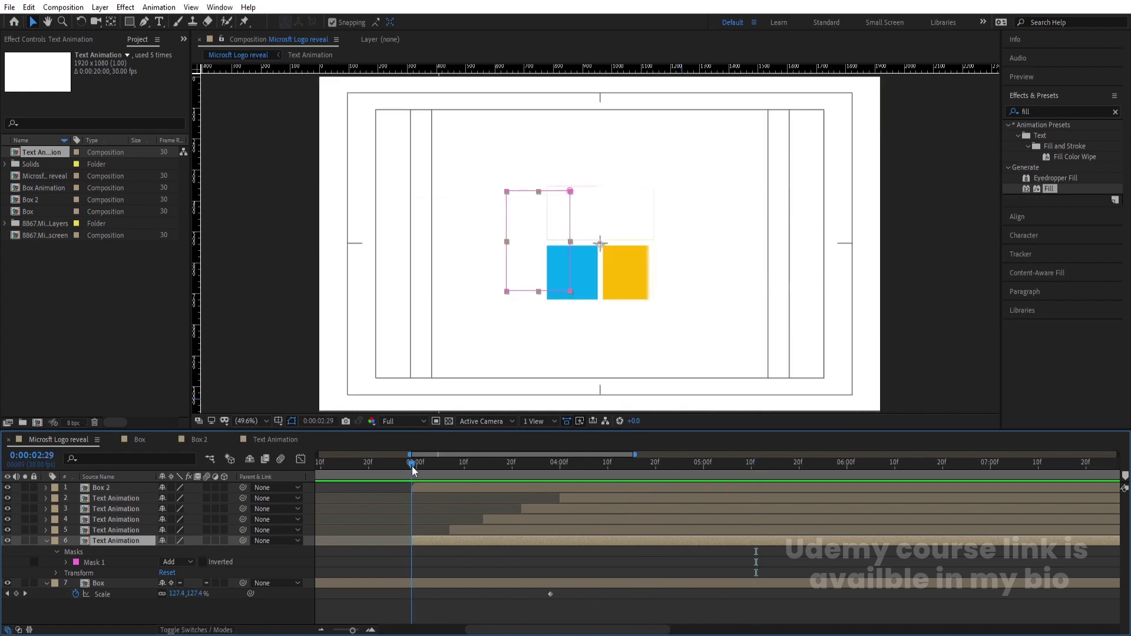
left_click(125, 487, "shift")
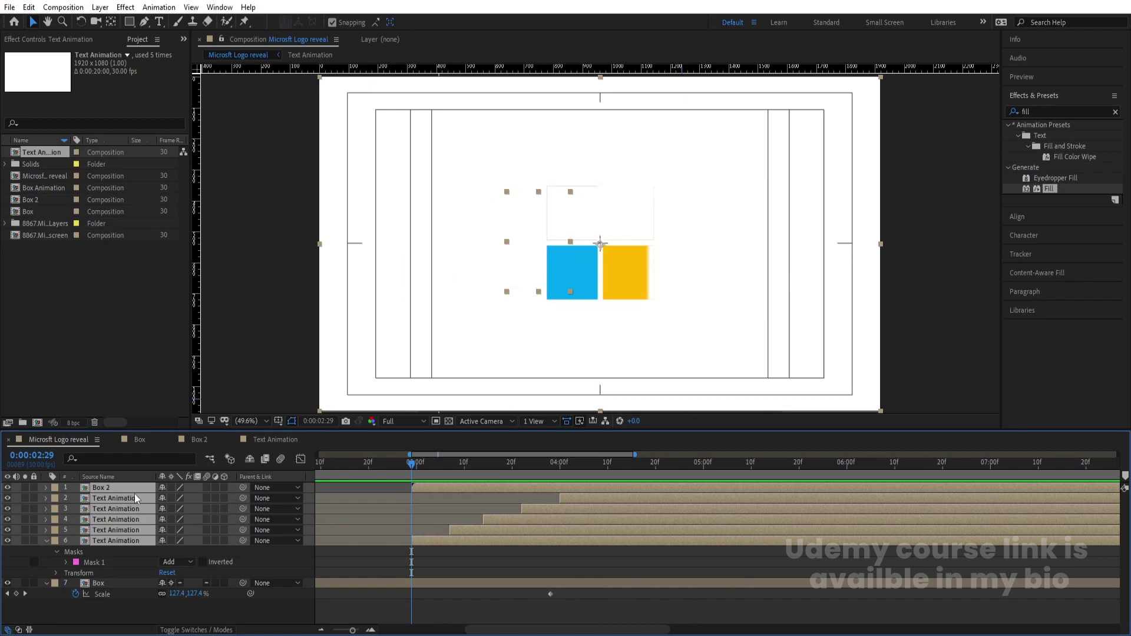
key("ctrl+shift+c")
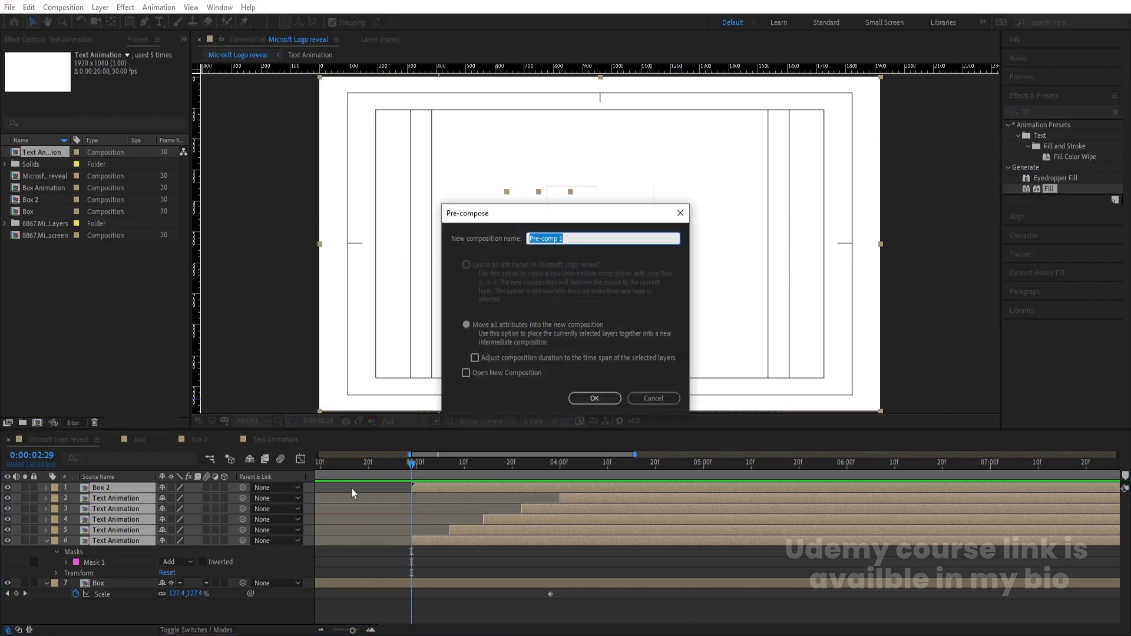
type("Reveal Animation")
key("Return")
Inside Reveal Animation, shift all layers together so the first ones start at 1:00, and preview the Logo reveal composition.
double_click(351, 487)
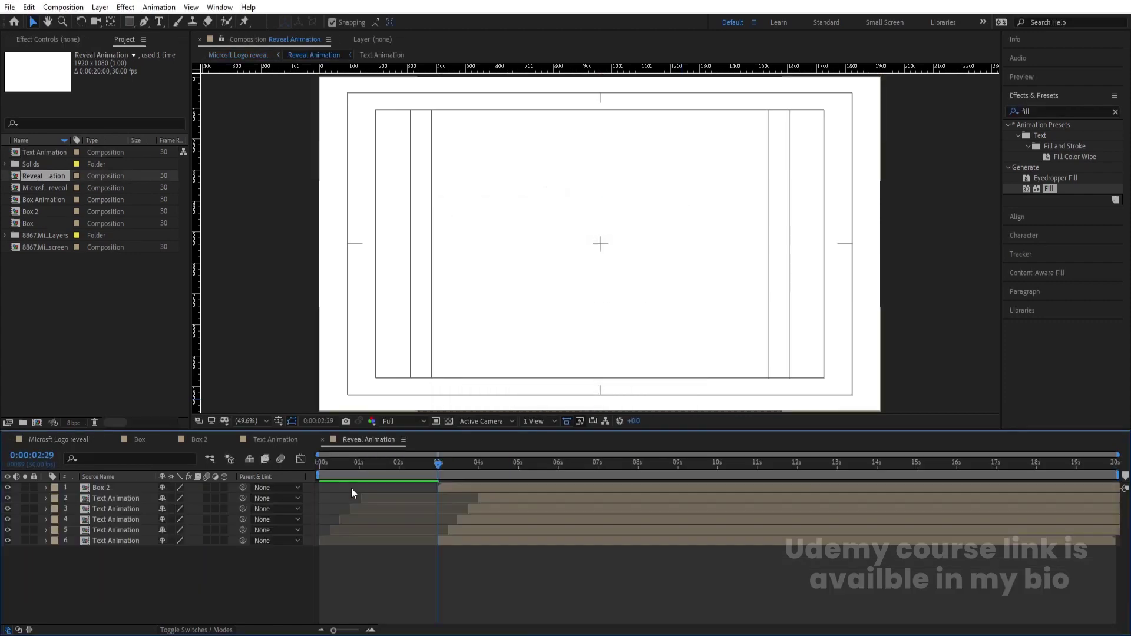
left_click(359, 463)
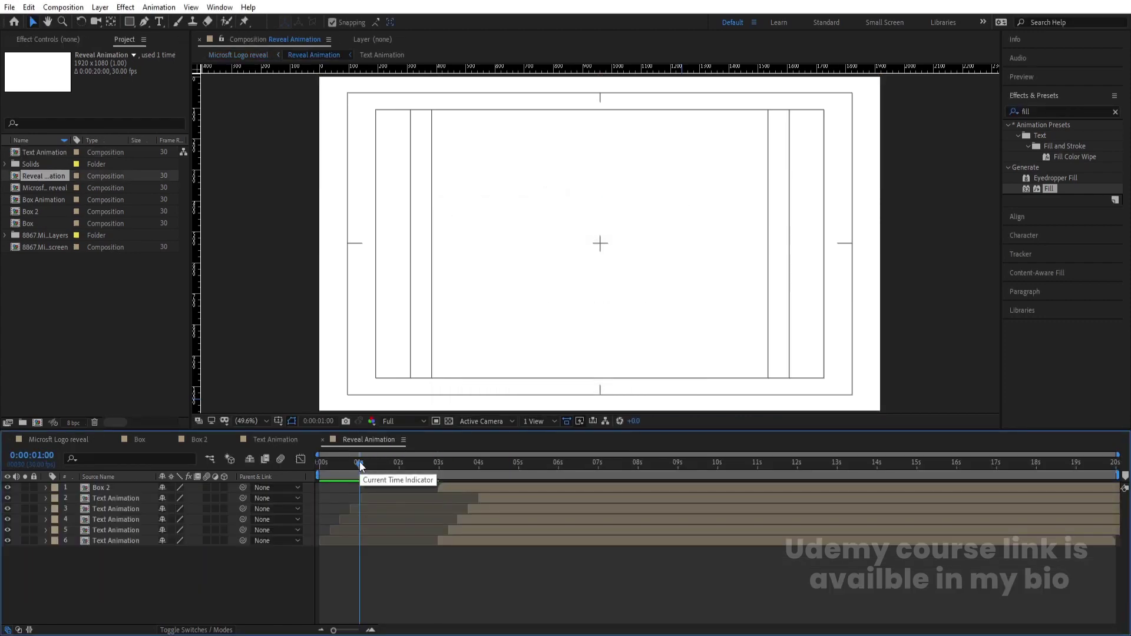
key("ctrl+a")
left_click_drag(458, 489, 380, 484)
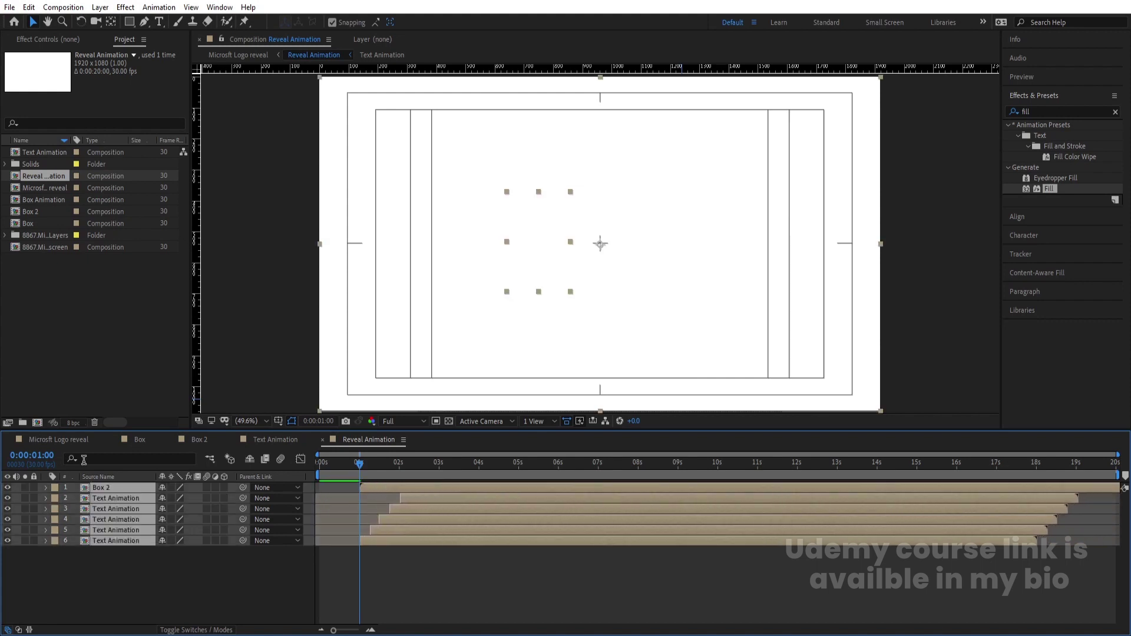
left_click(60, 439)
key("space")
key("space")
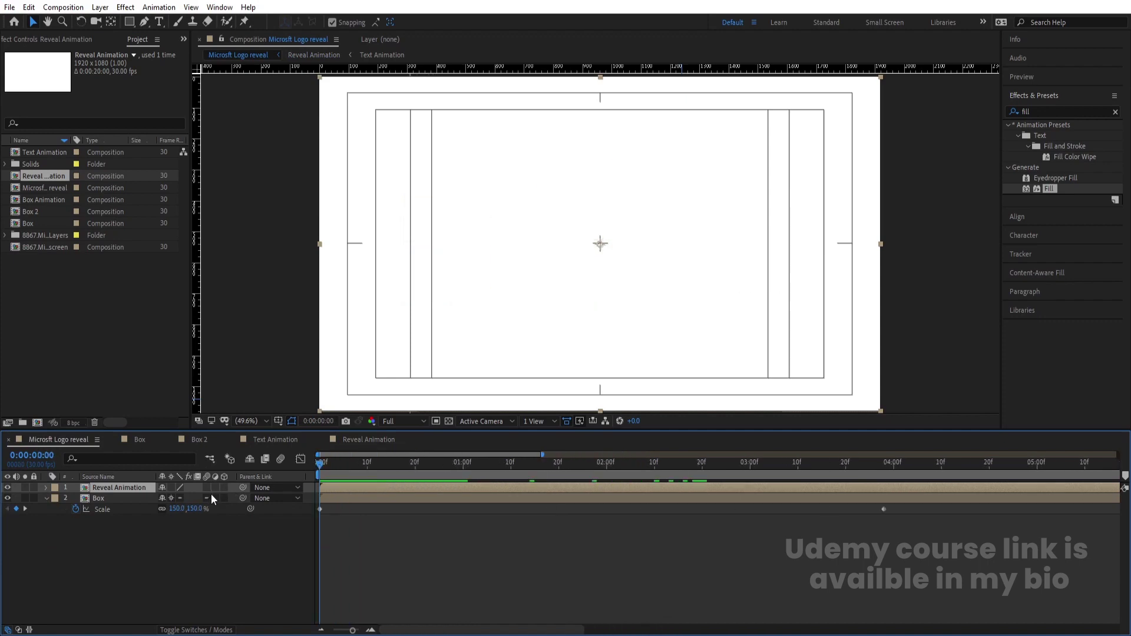
key("space")
key("space")
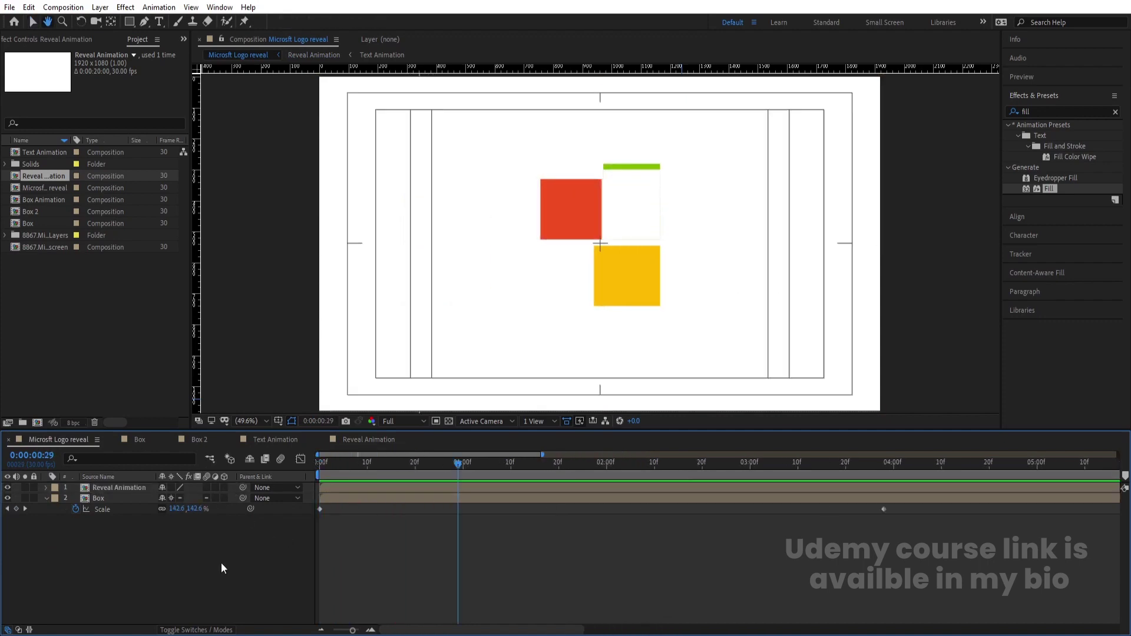
Create a 1920 x 1080 black solid above the other layers and apply the Fractal Noise effect to it.
key("ctrl+y")
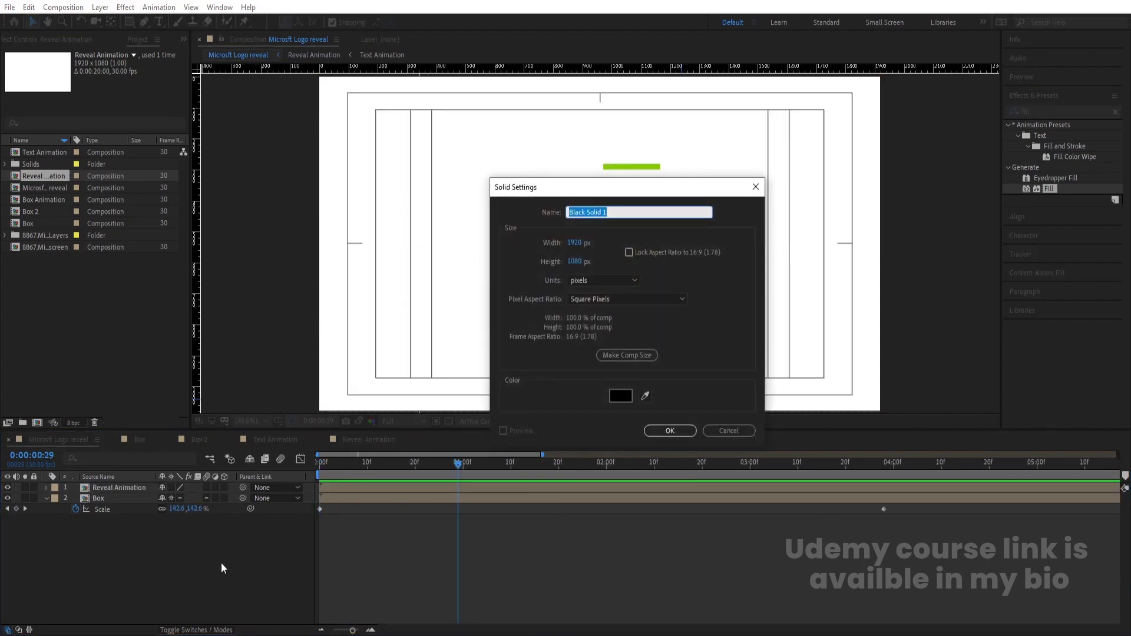
key("Return")
left_click(1042, 111)
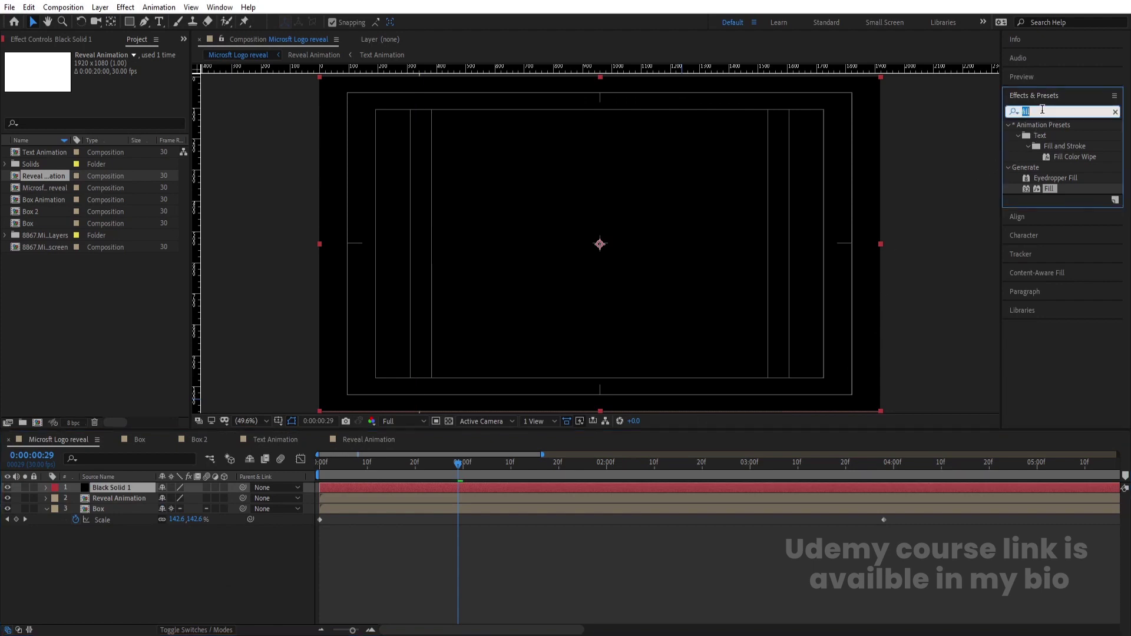
type("fract")
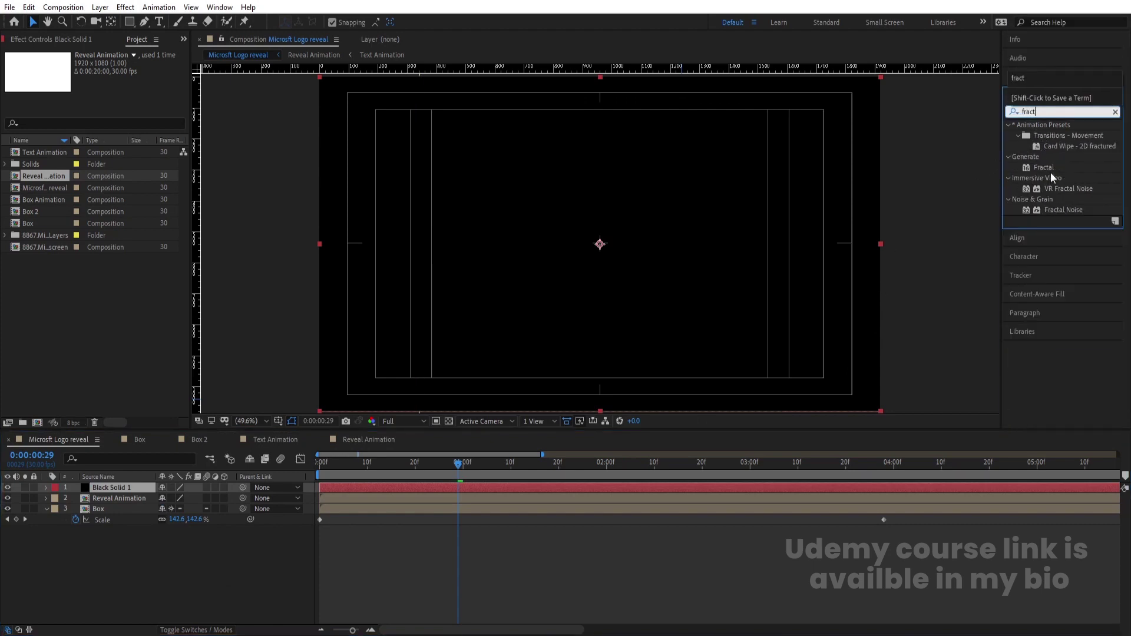
double_click(1062, 209)
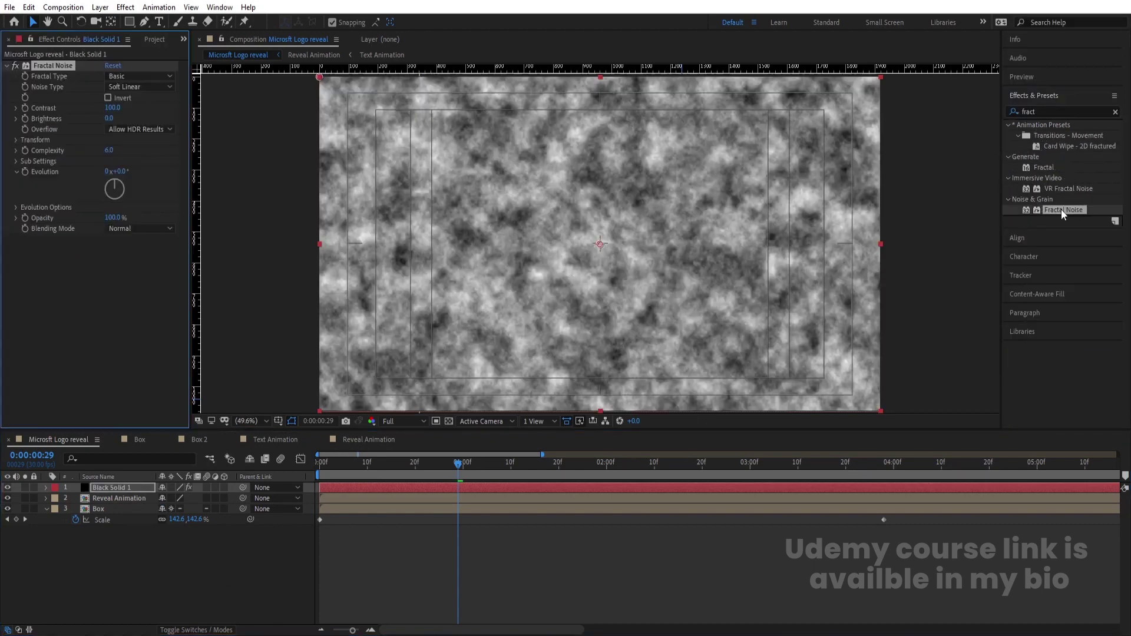
Set the Fractal Noise type to Block and its complexity to 1.
left_click(116, 87)
left_click(130, 100)
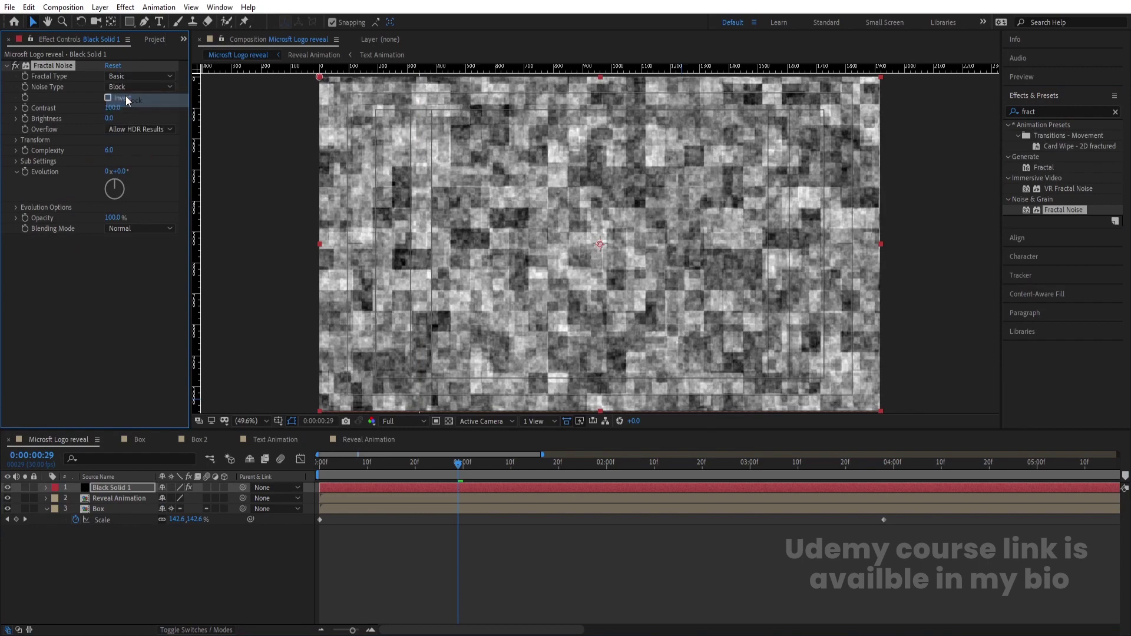
left_click(109, 149)
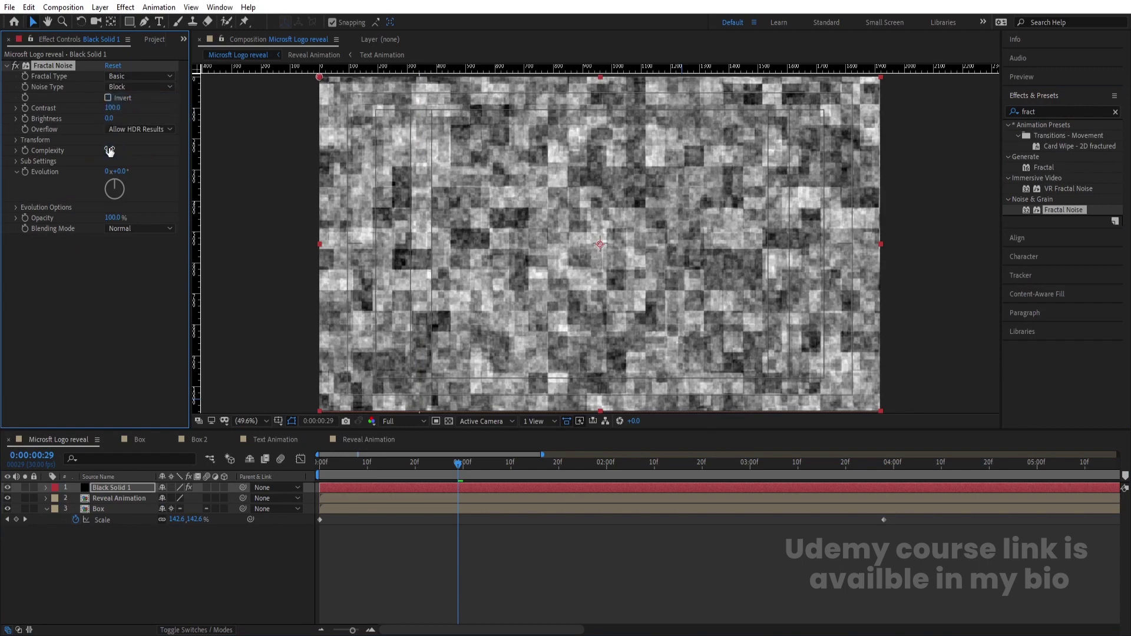
type("1")
key("Return")
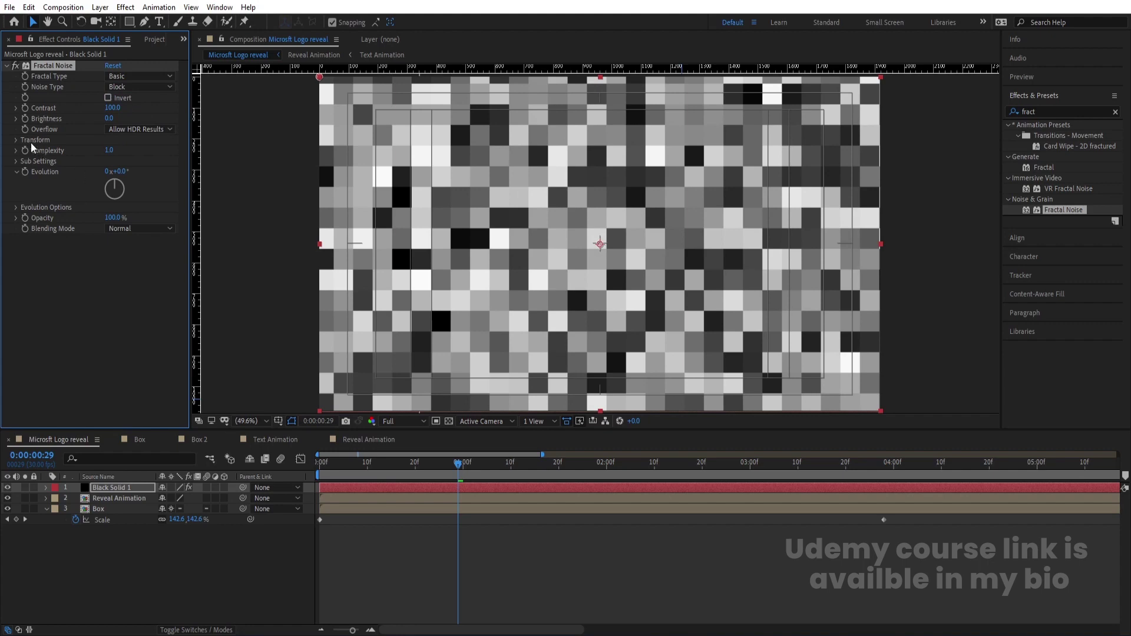
Turn off uniform scaling for the Fractal Noise and increase its Scale Width to 4462, stretching the blocks into full-width horizontal bands.
left_click(16, 139)
left_click(107, 161)
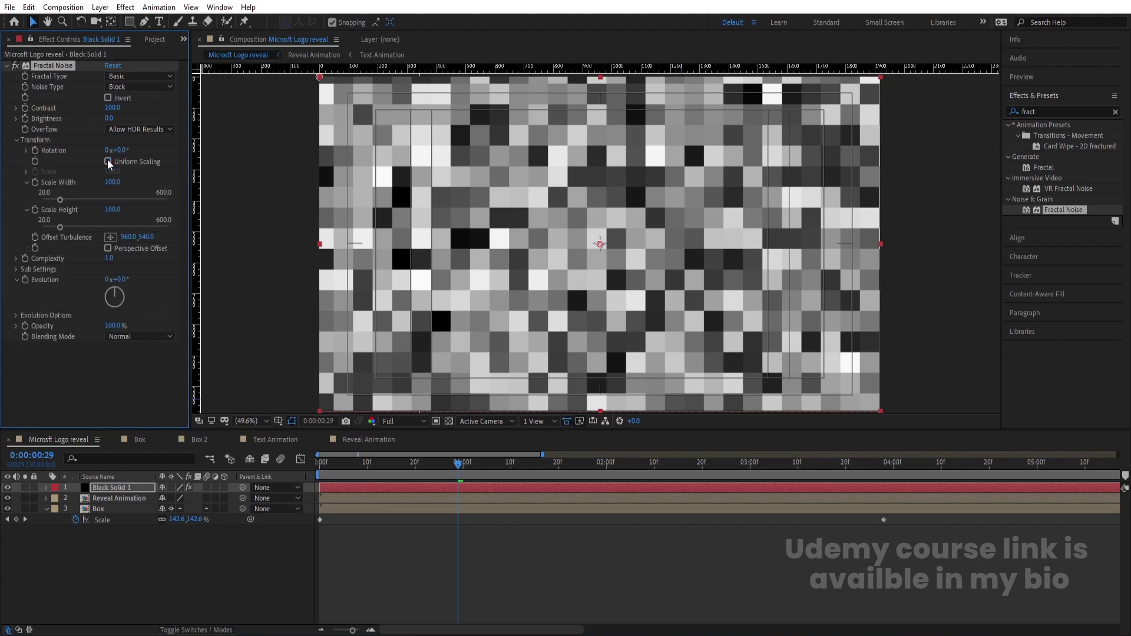
left_click_drag(65, 200, 202, 204)
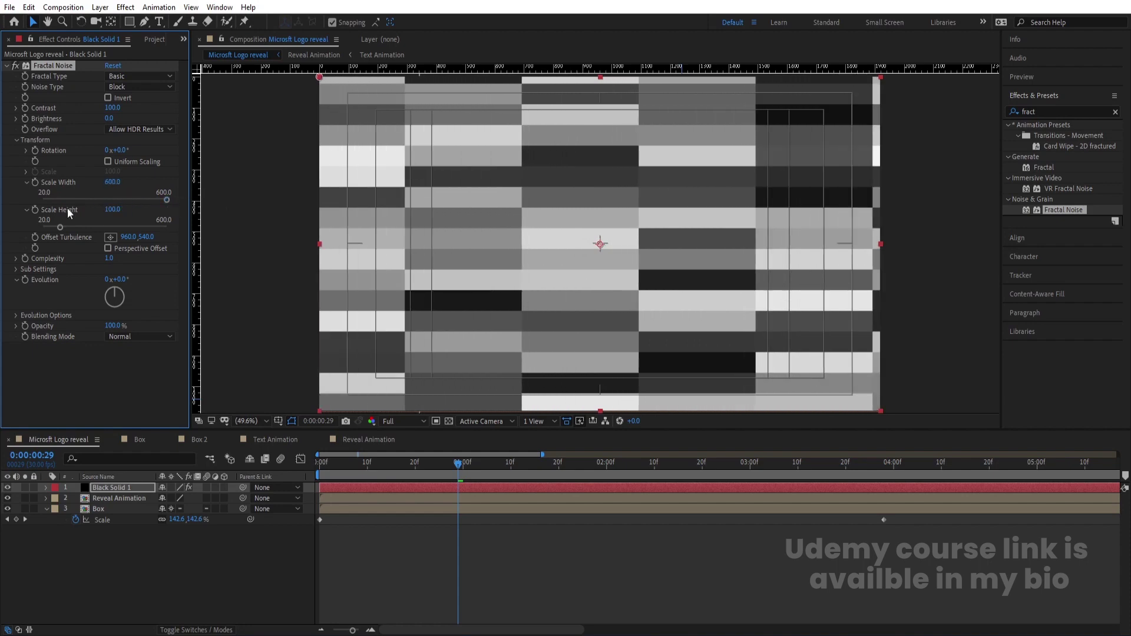
left_click(112, 183)
type("1200")
key("Return")
left_click_drag(115, 183, 776, 231)
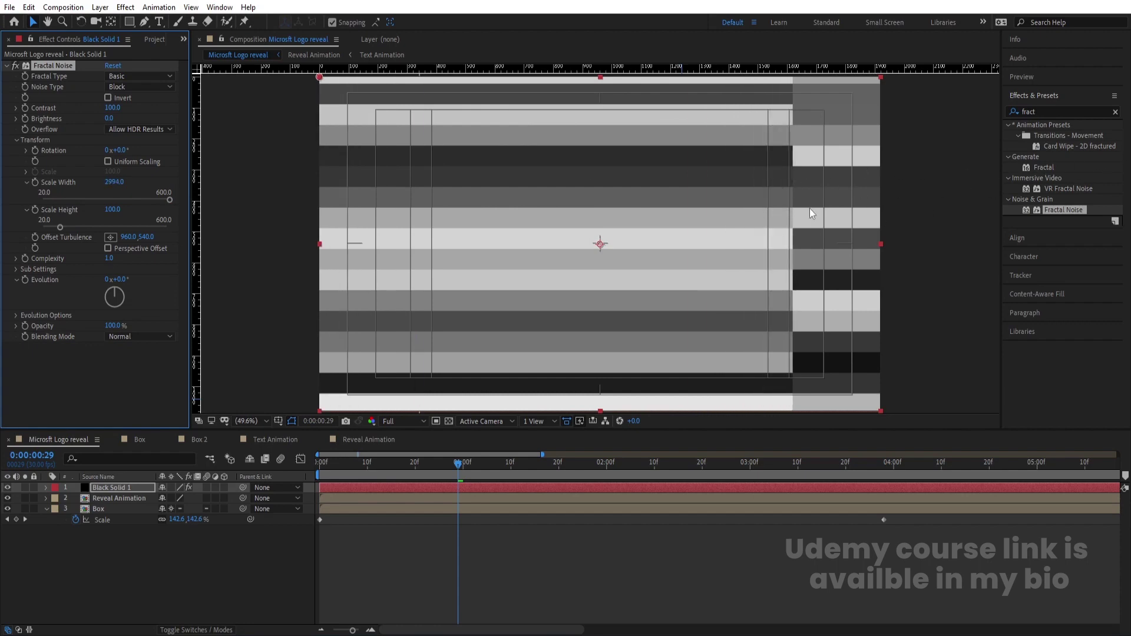
left_click_drag(120, 175, 932, 229)
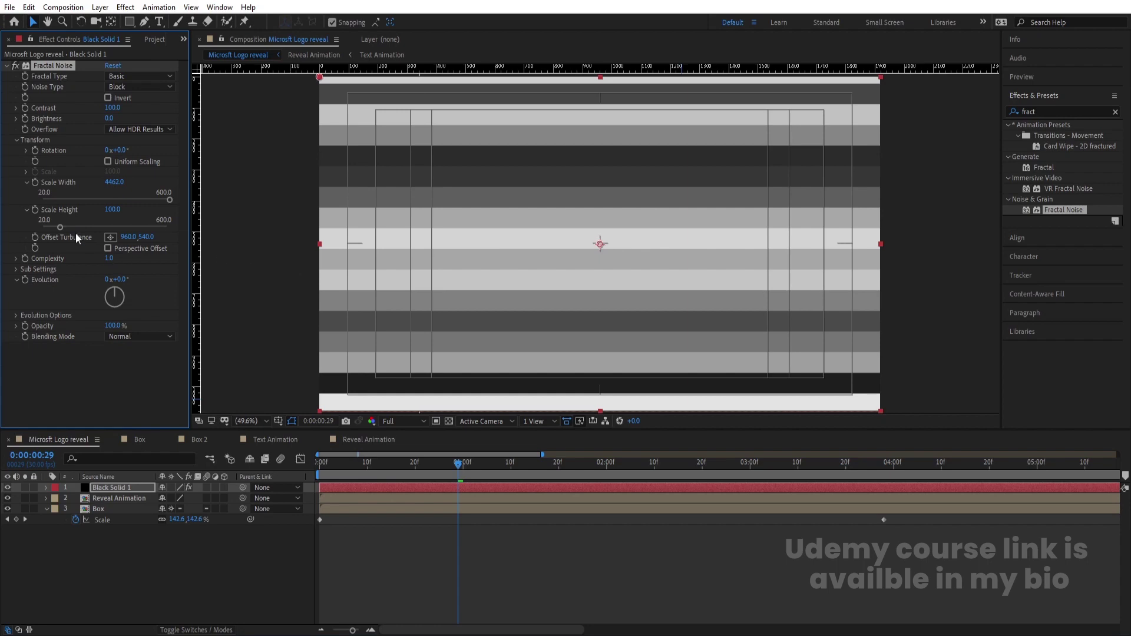
Reduce the Fractal Noise Scale Height to 58.7 and pre-compose the solid as "Fractal Noise".
left_click_drag(61, 229, 51, 232)
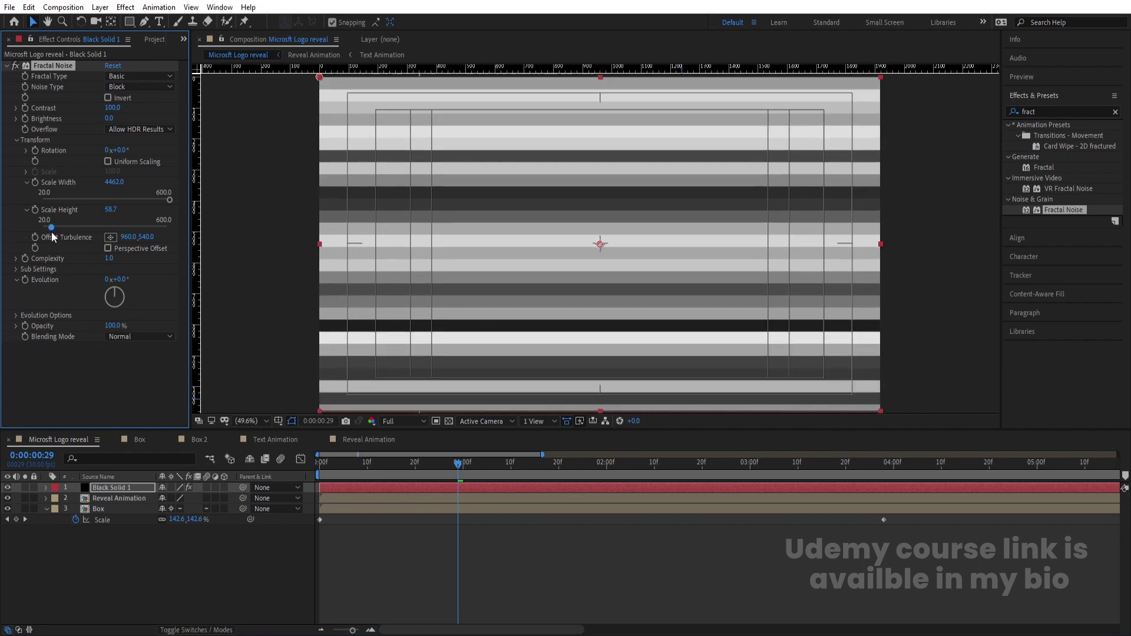
left_click(115, 484)
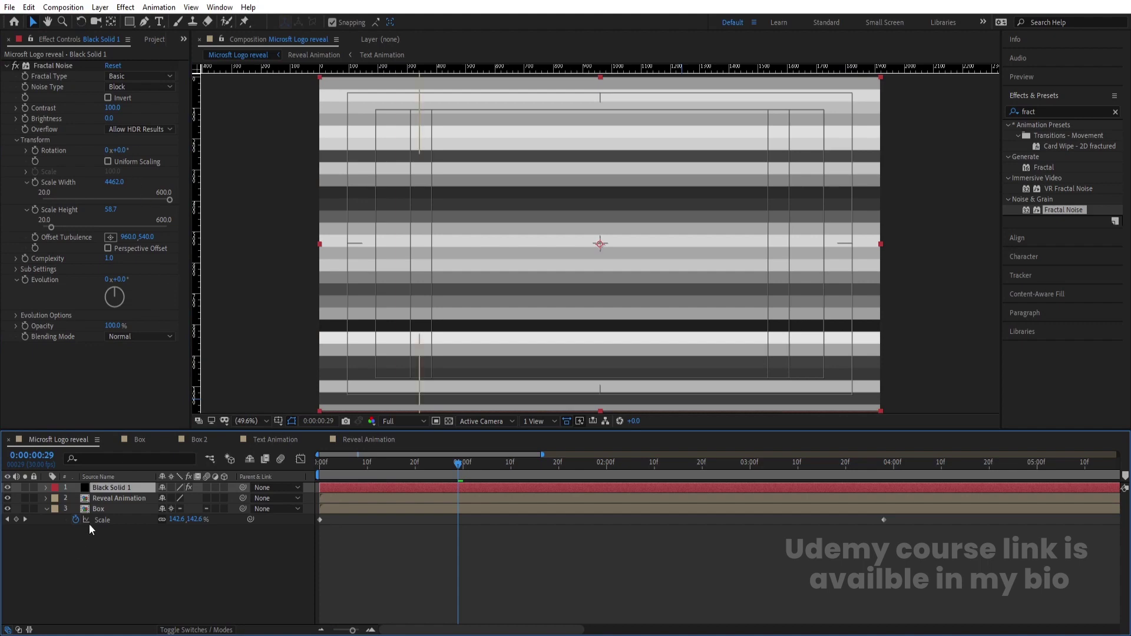
key("ctrl+shift+c")
type("Fractal Noise")
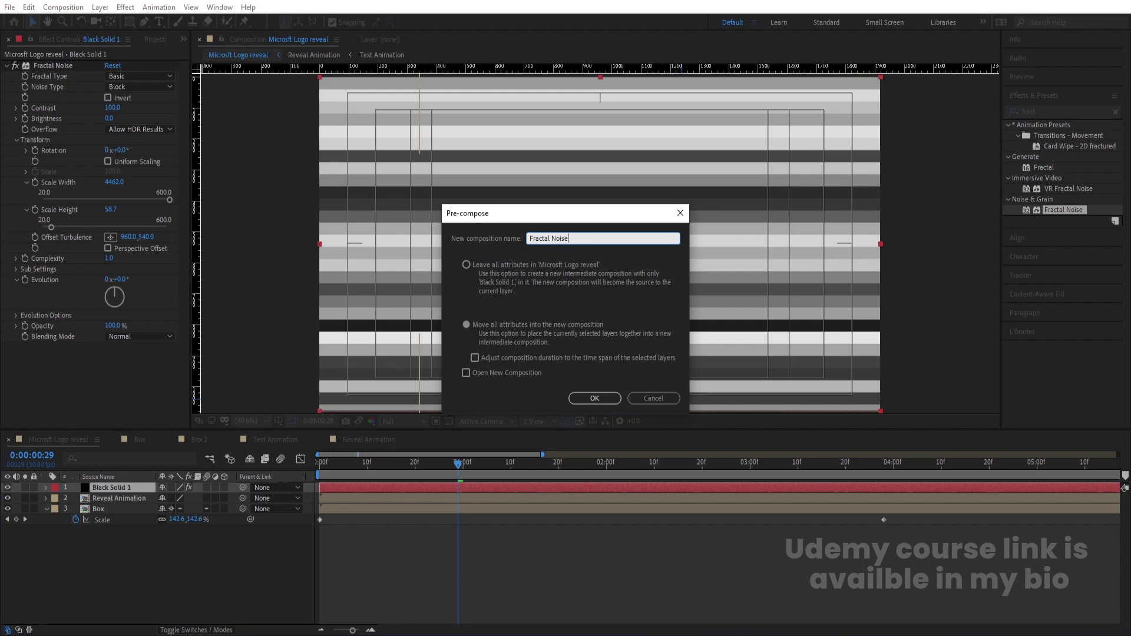
key("Return")
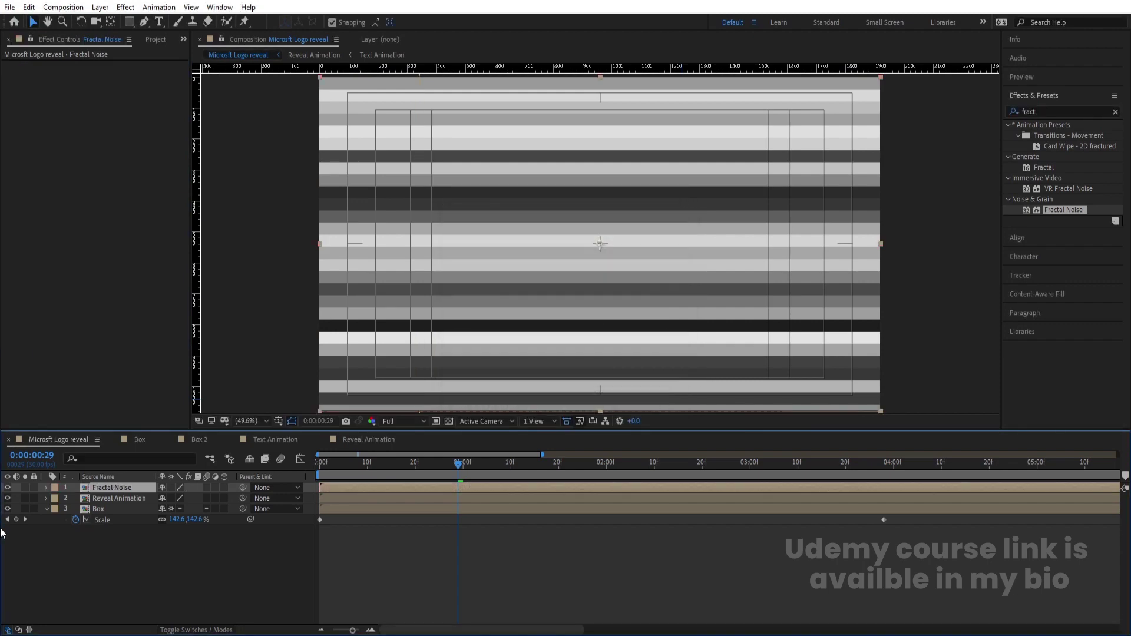
Hide the Fractal Noise layer and apply Time Displacement to Reveal Animation, using Fractal Noise as the displacement layer.
left_click(334, 500)
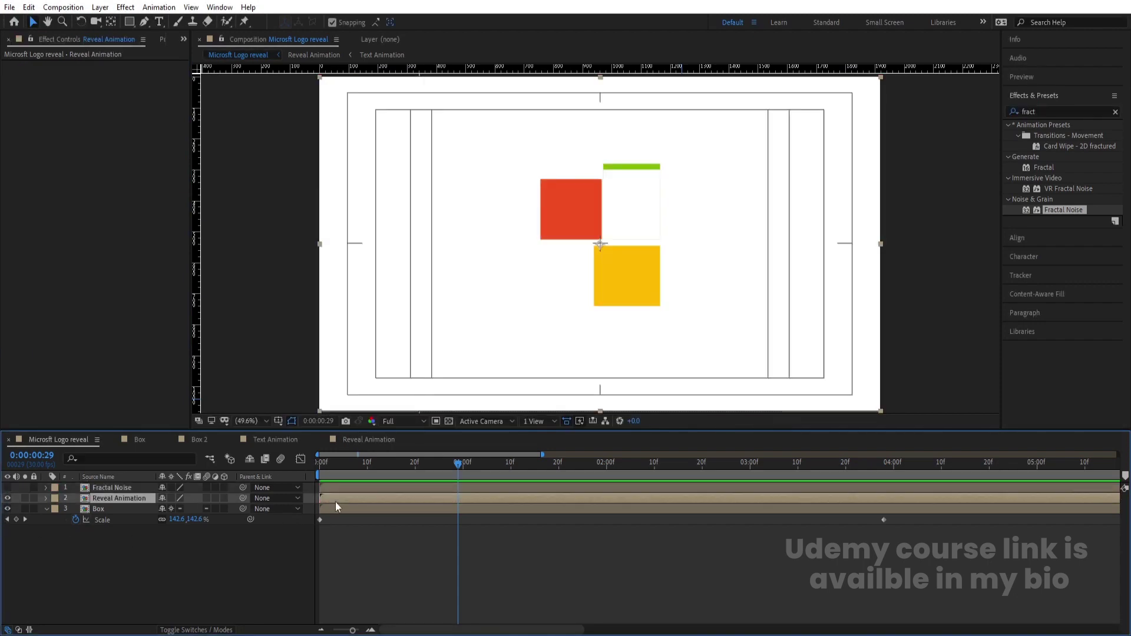
left_click(1067, 110)
type("time")
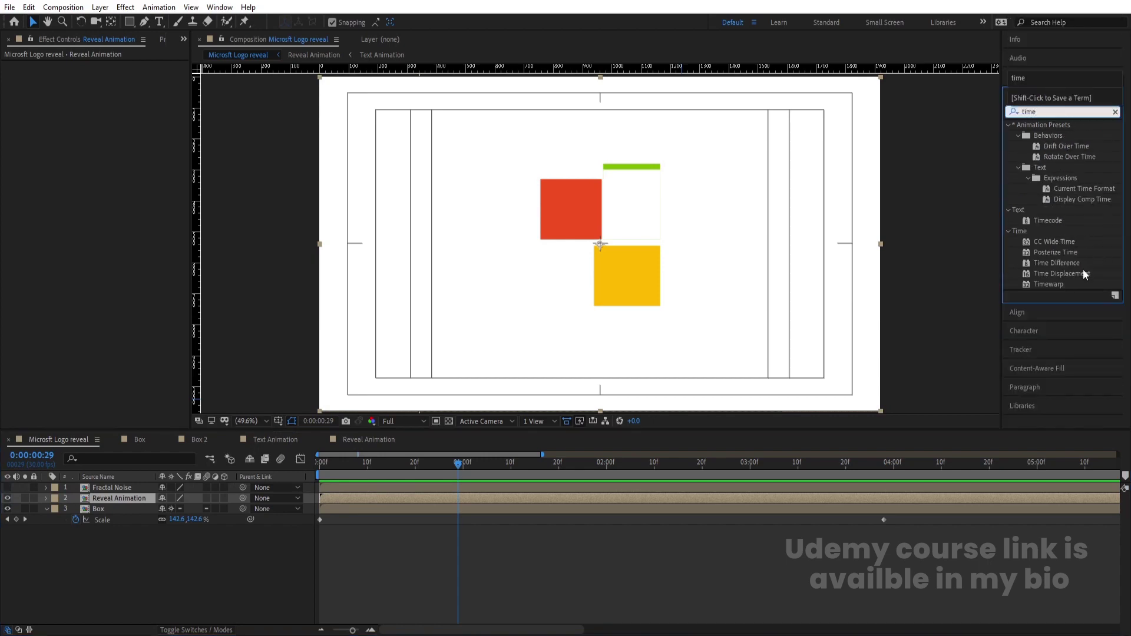
double_click(1060, 273)
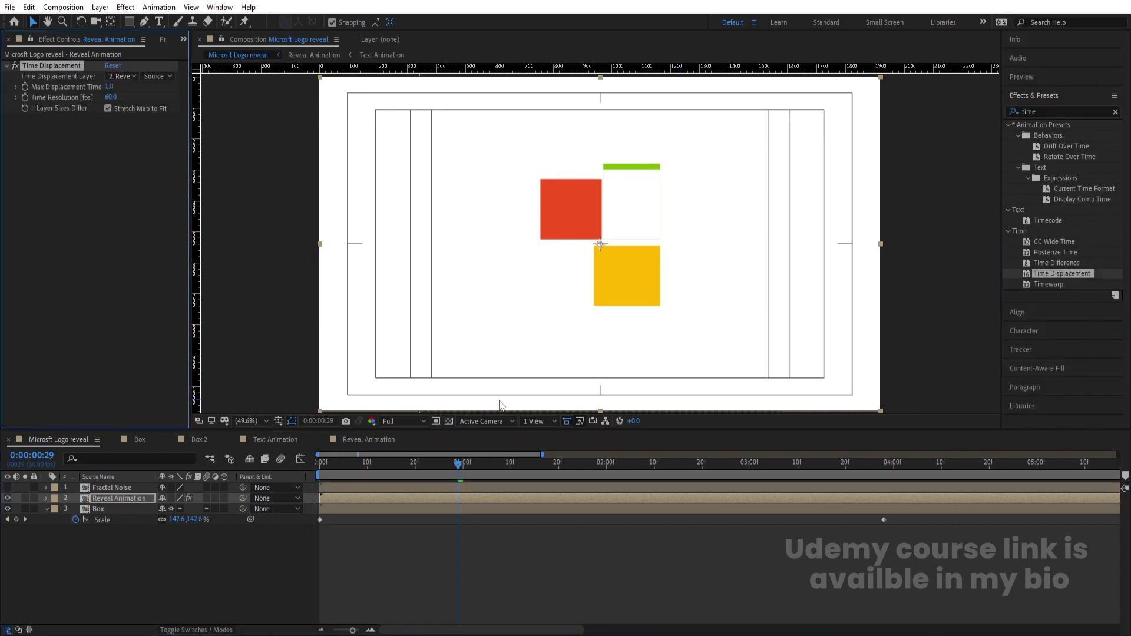
left_click(123, 76)
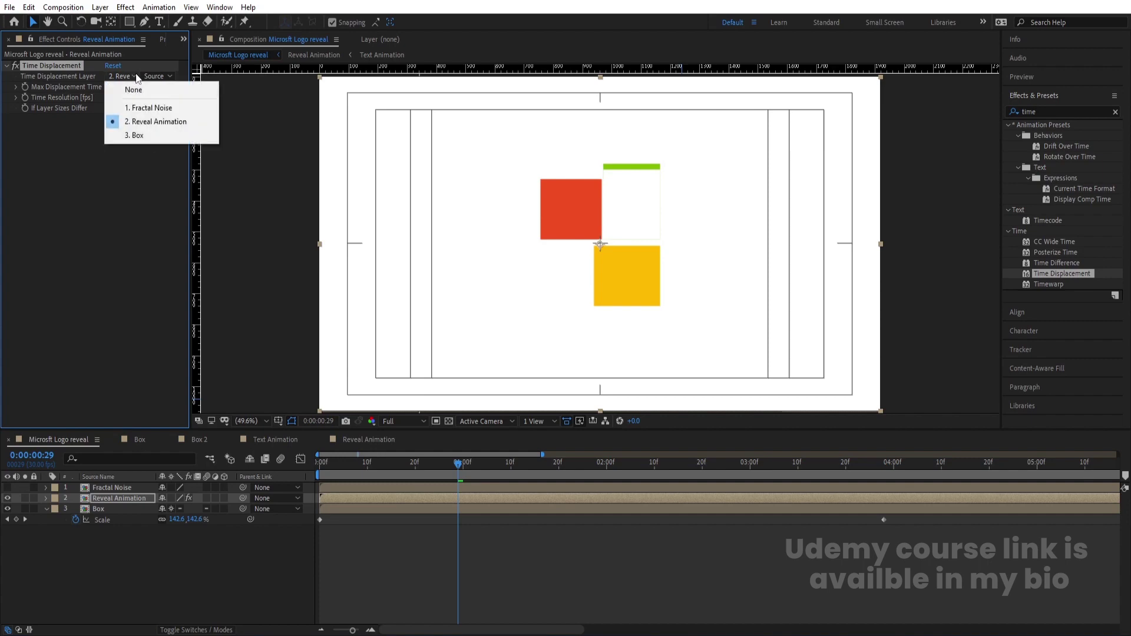
left_click(142, 104)
Hide the Box layer and preview the displaced reveal from the start at Quarter resolution.
key("Home")
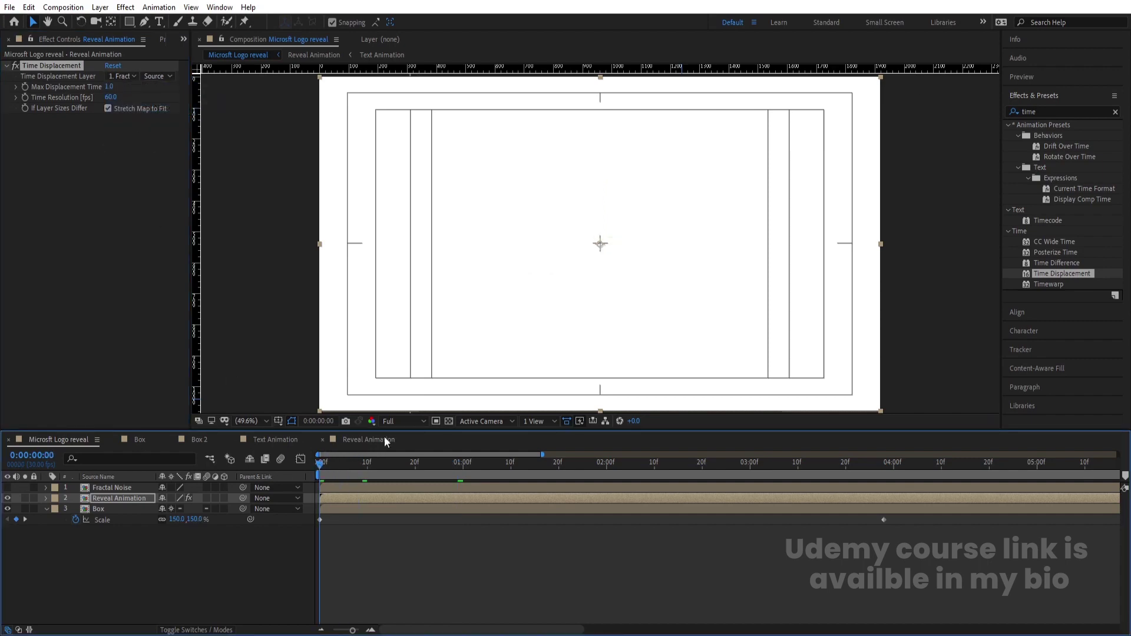
left_click(8, 508)
key("space")
key("semicolon")
left_click(402, 421)
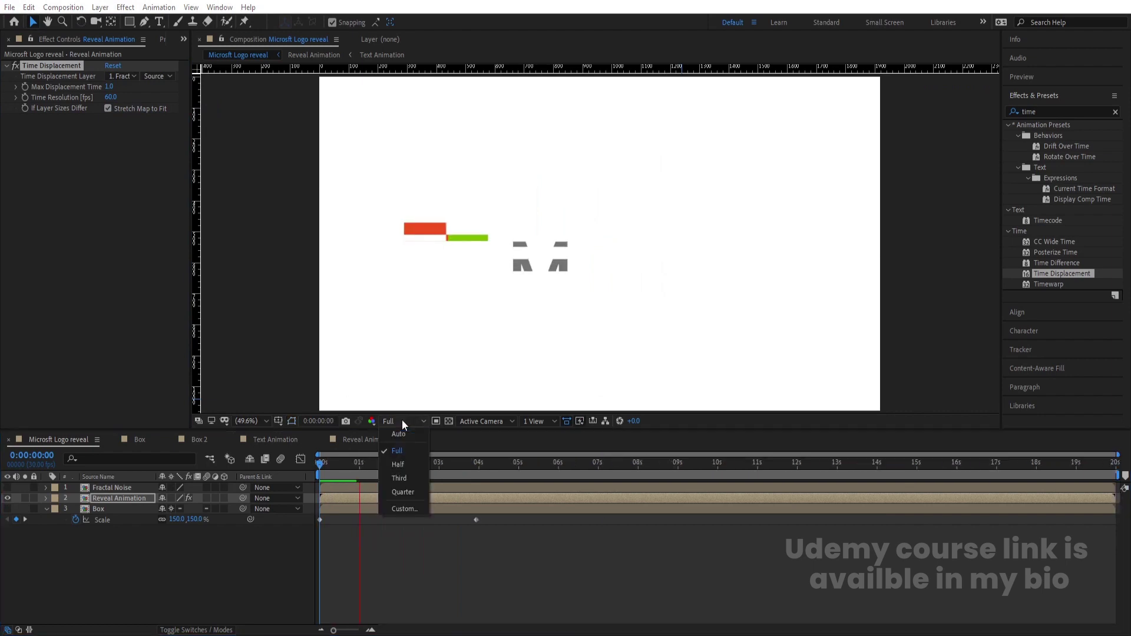
left_click(404, 492)
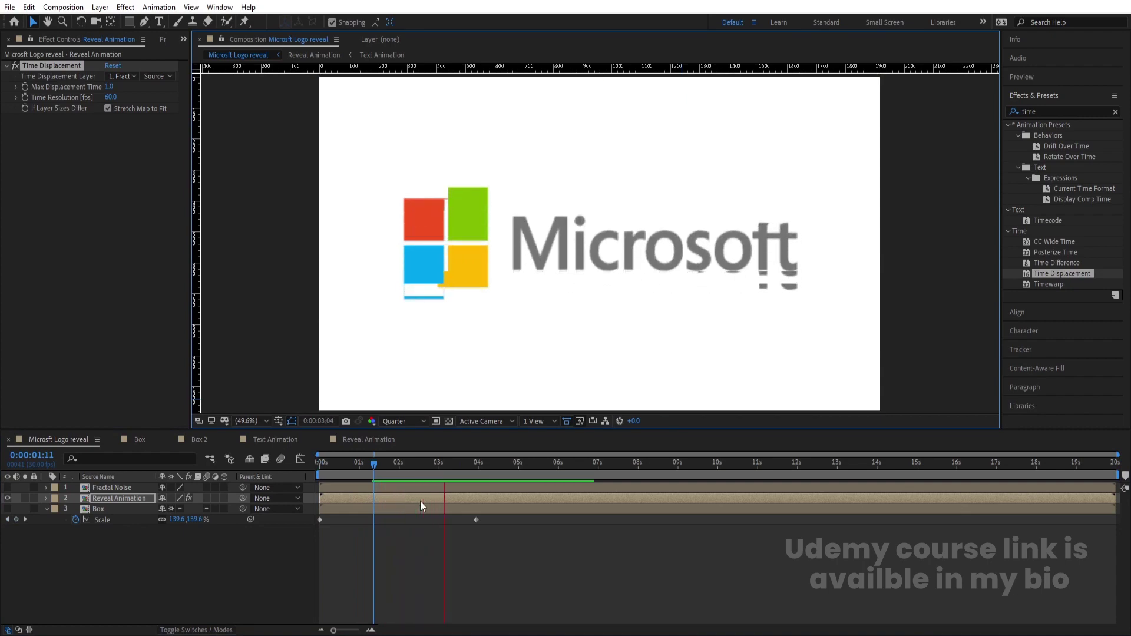
left_click(365, 467)
key("Home")
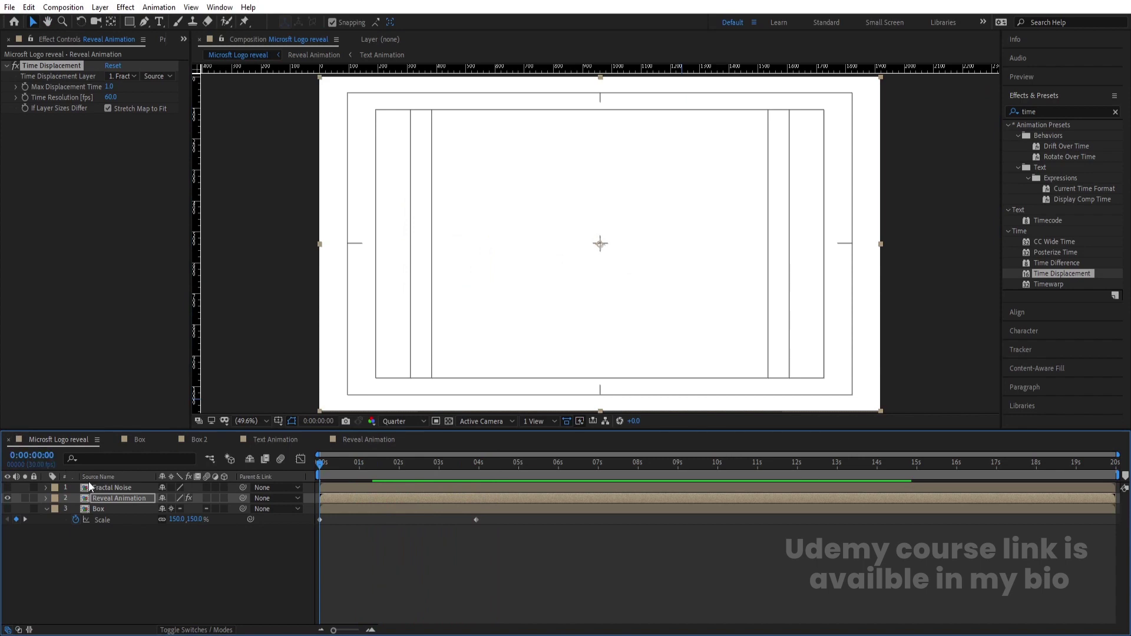
Duplicate the Reveal Animation layer and apply the Find Edges effect to the lower copy.
left_click(102, 490, "ctrl")
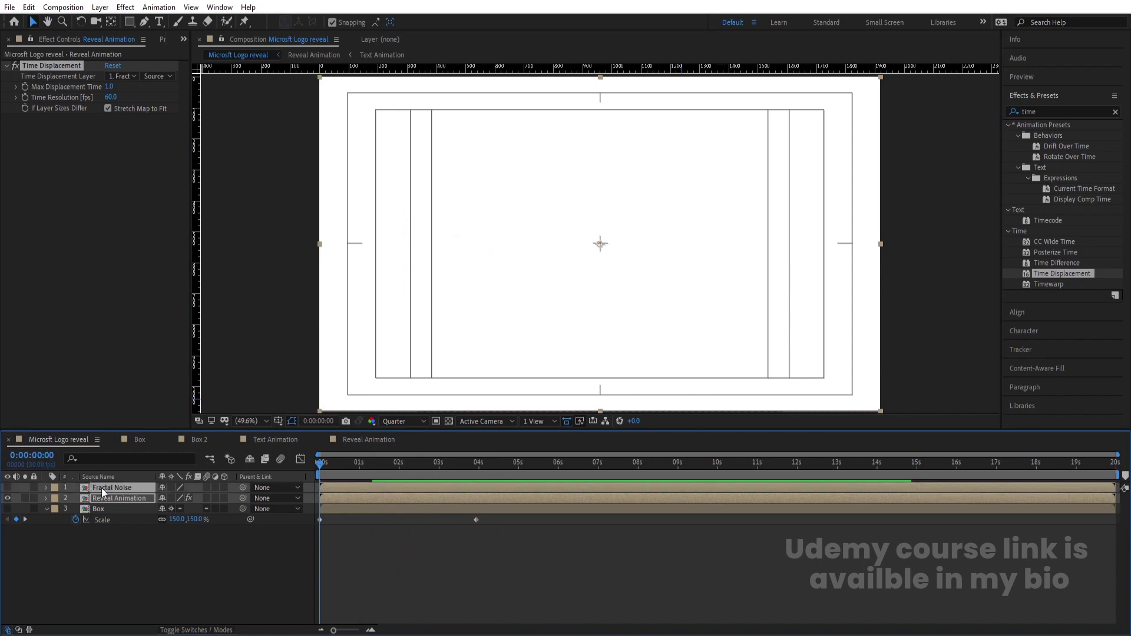
left_click(123, 550)
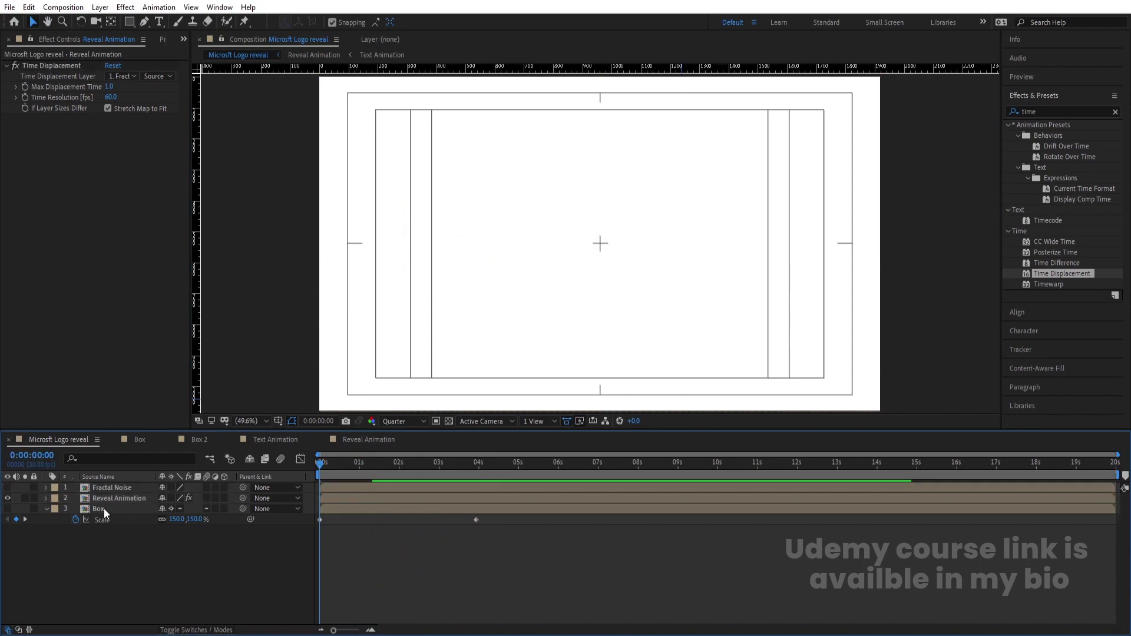
left_click(104, 500)
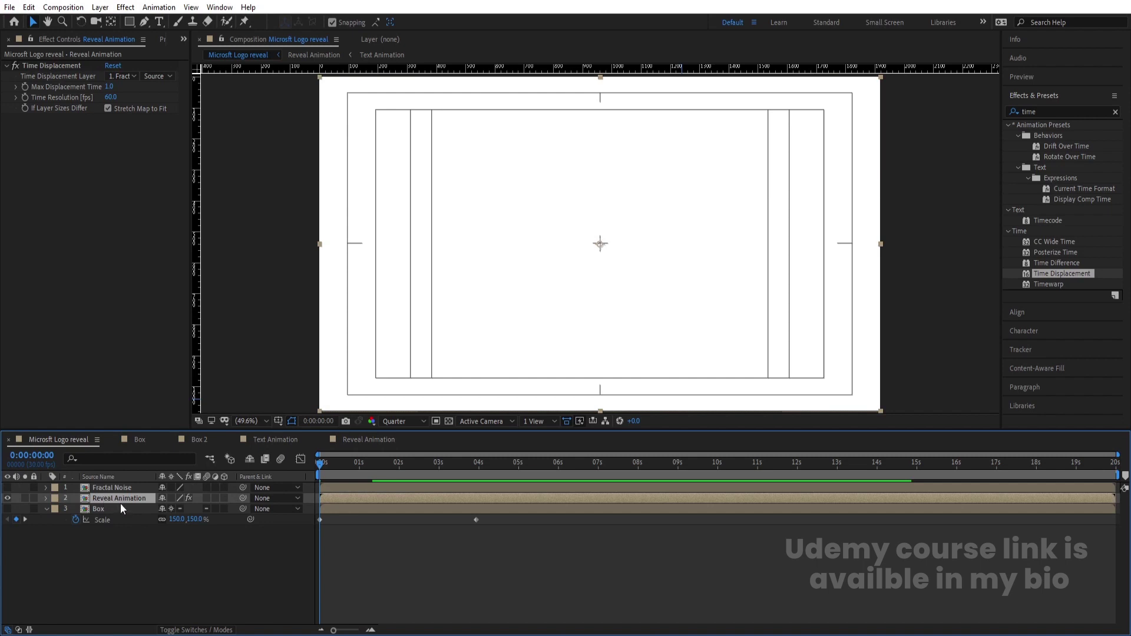
key("ctrl+d")
left_click(111, 512)
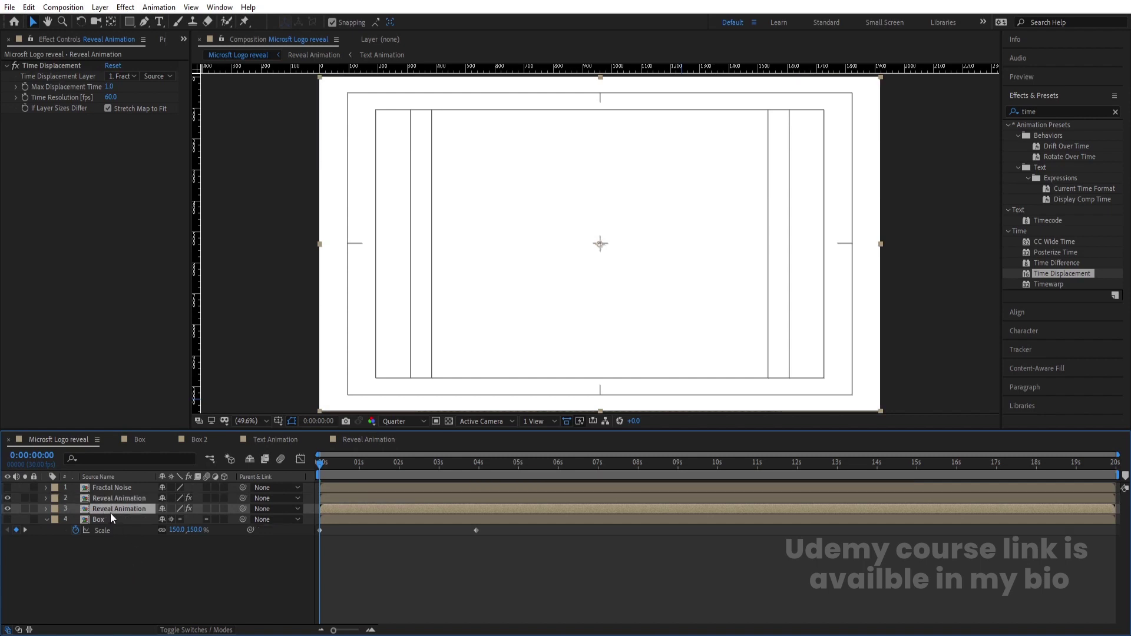
left_click(1050, 111)
type("find")
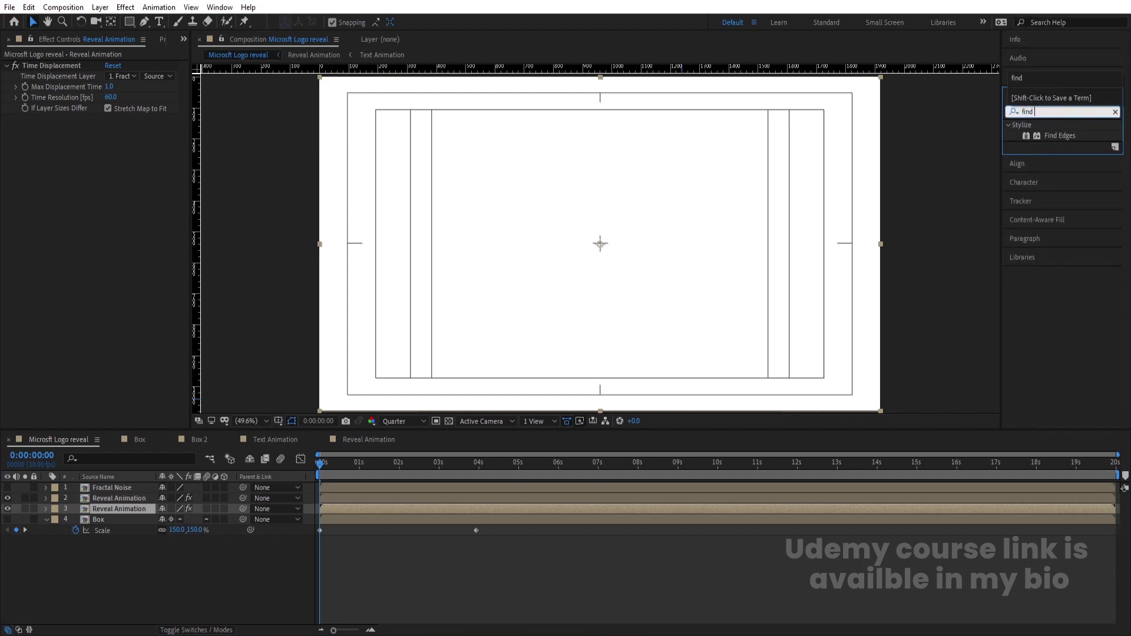
double_click(1053, 136)
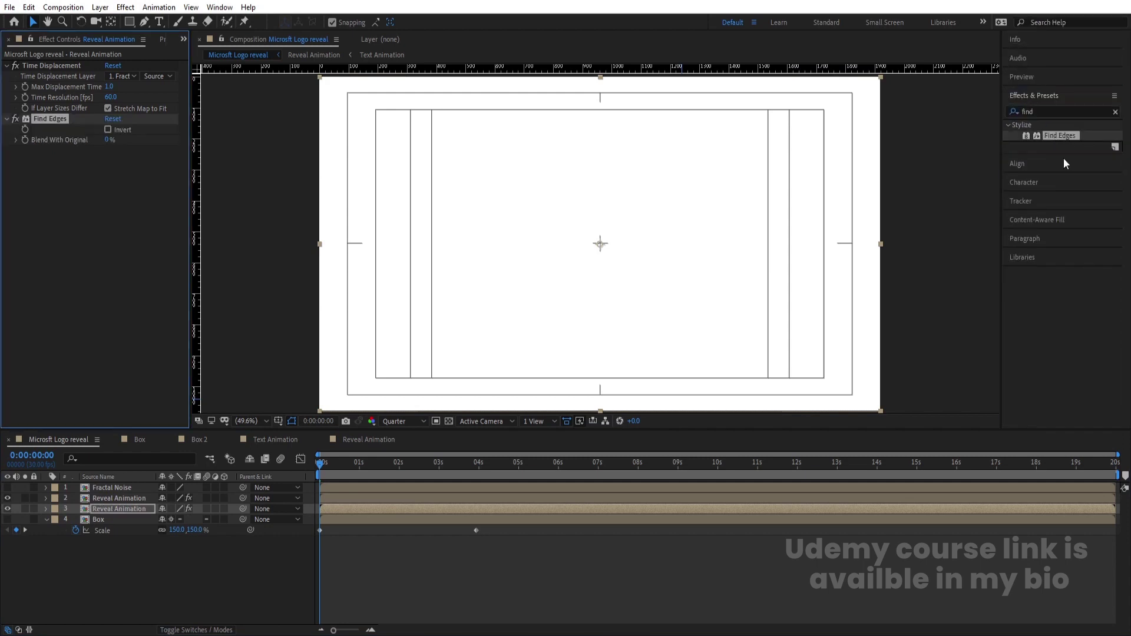
Shift the upper Reveal Animation layer to start at about 0:15 and preview the result at Full resolution.
left_click(325, 497)
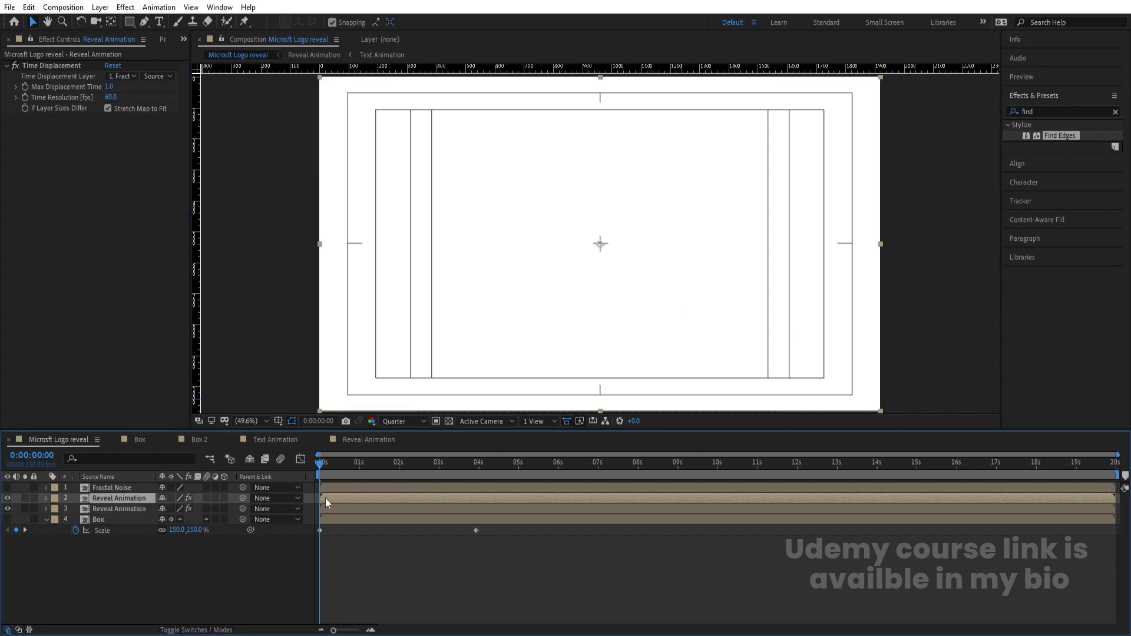
key("equal")
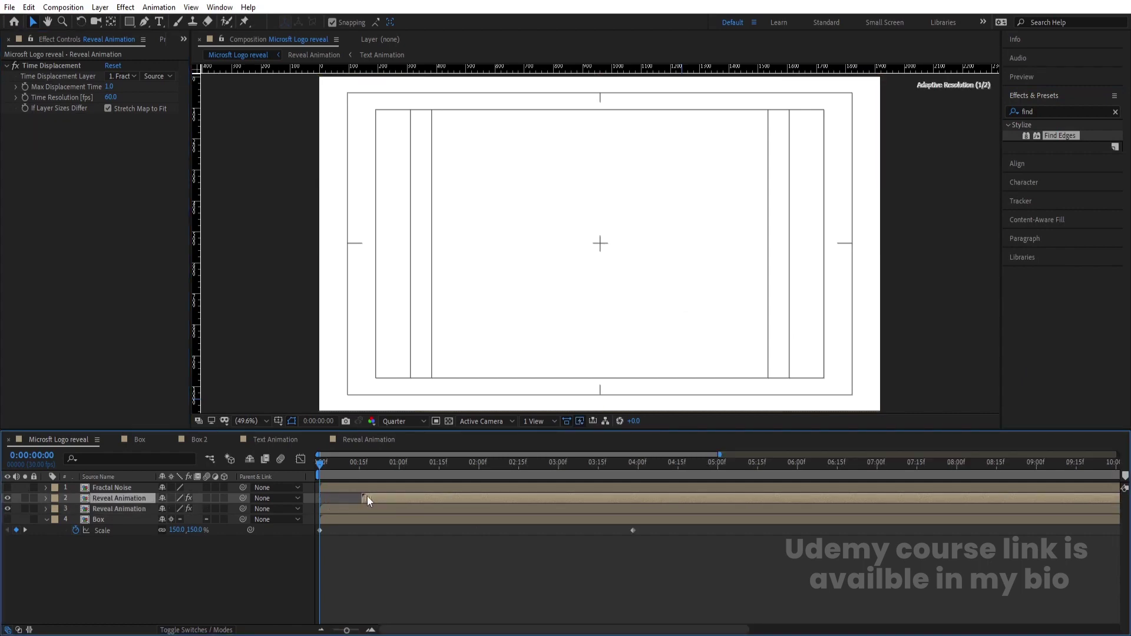
left_click_drag(366, 495, 365, 496)
key("space")
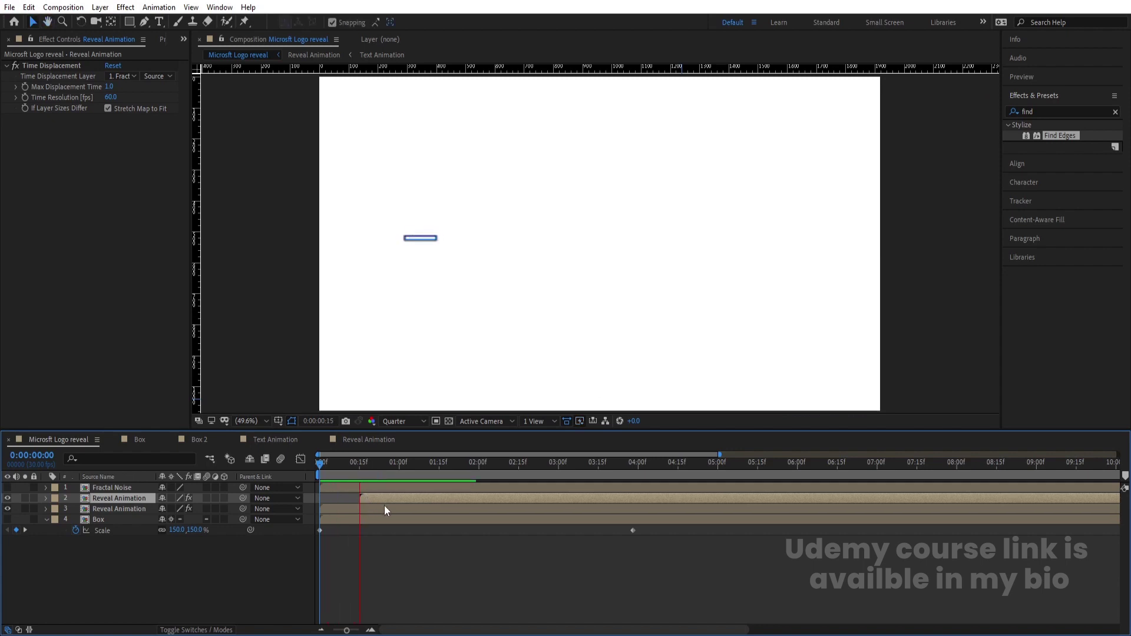
left_click(398, 419)
left_click(396, 451)
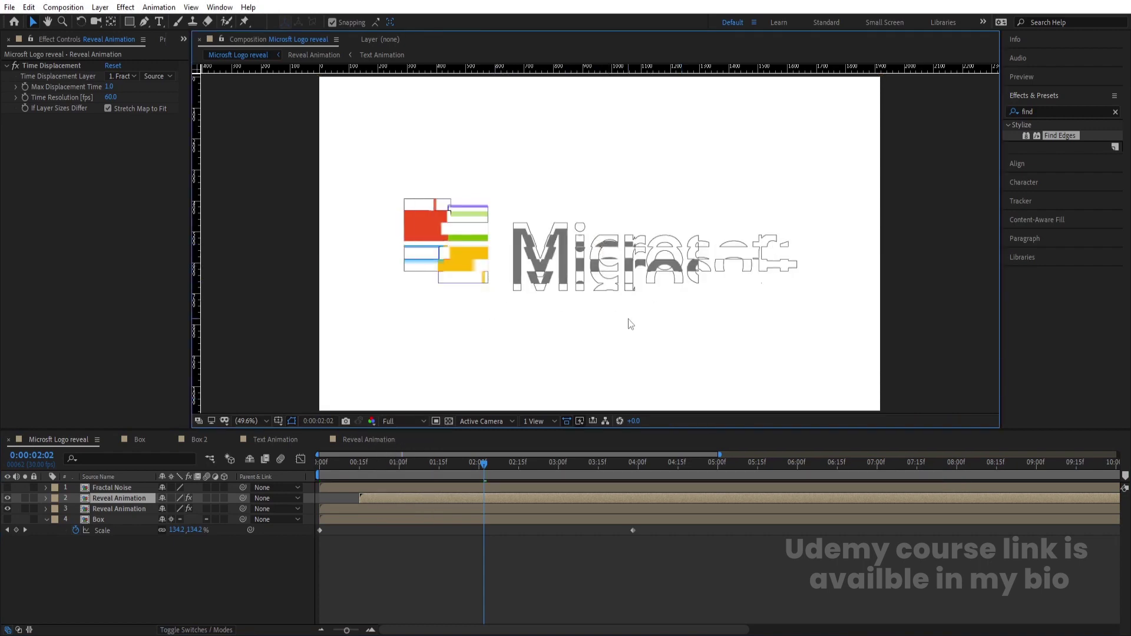
Trim the start of the lower Reveal Animation layer to 0:11 and make the Box layer visible again.
left_click_drag(361, 466, 349, 464)
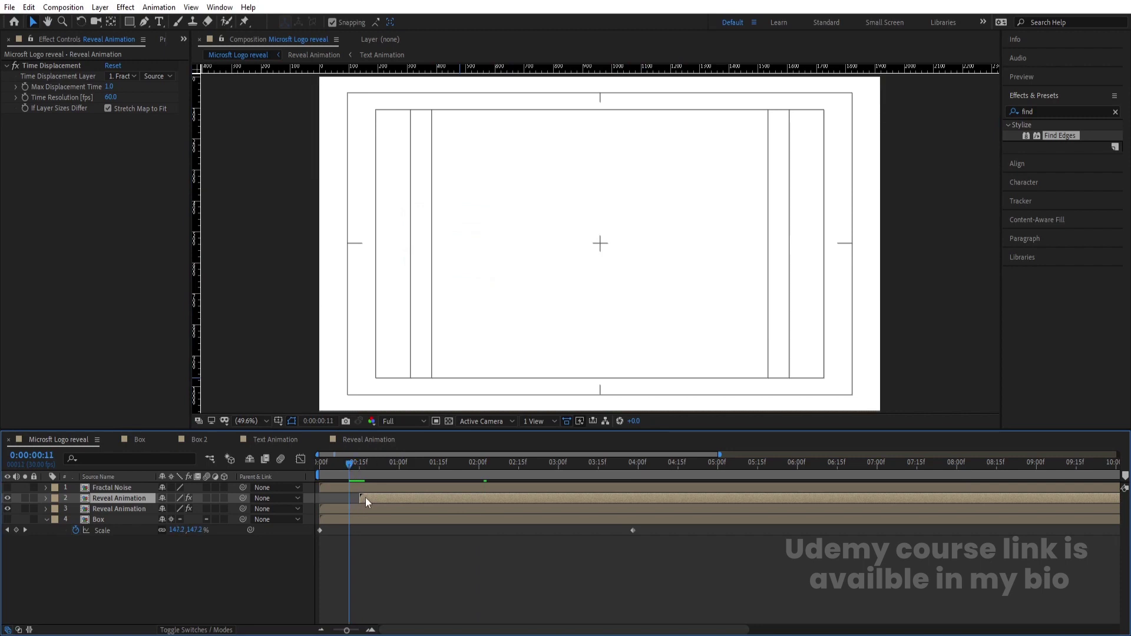
left_click(358, 517, "shift")
left_click(354, 523, "ctrl")
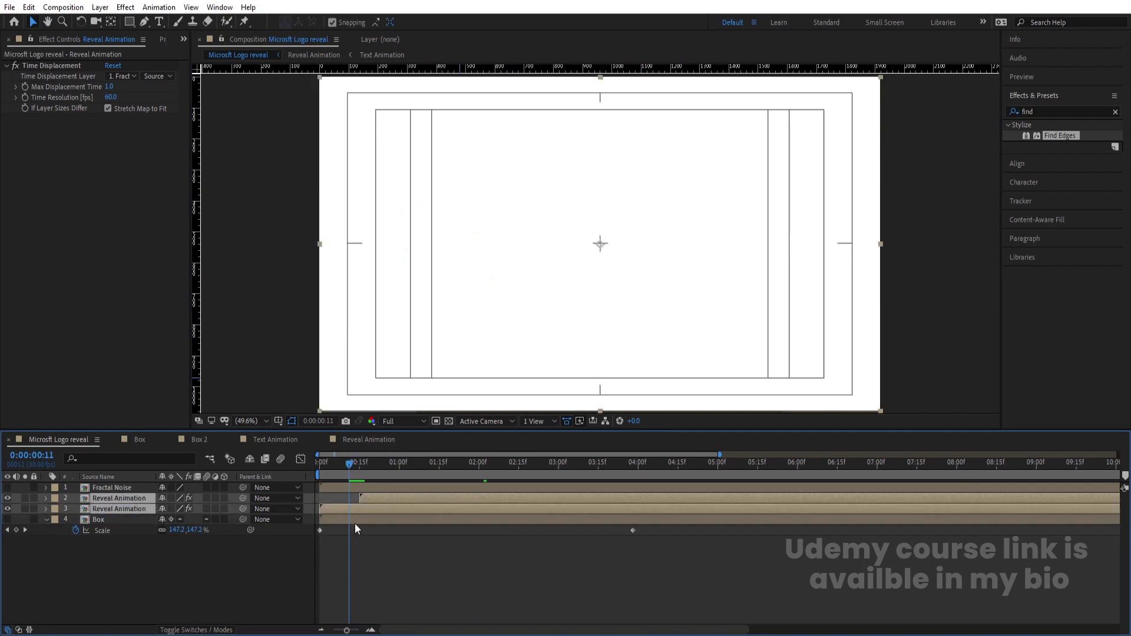
key("Num_Lock")
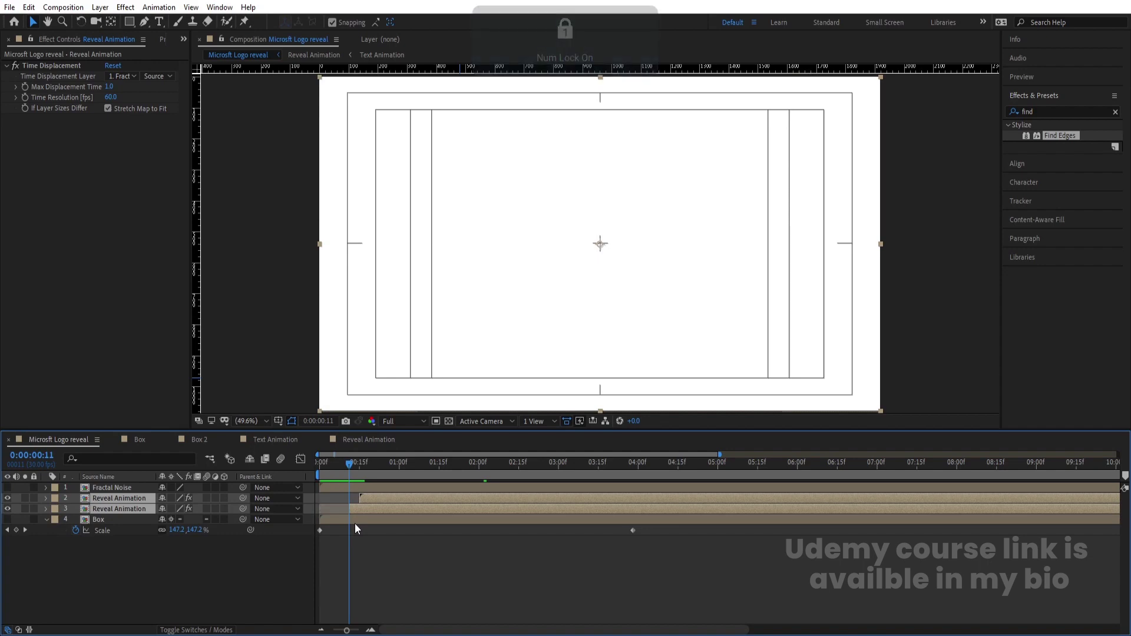
left_click(3, 525)
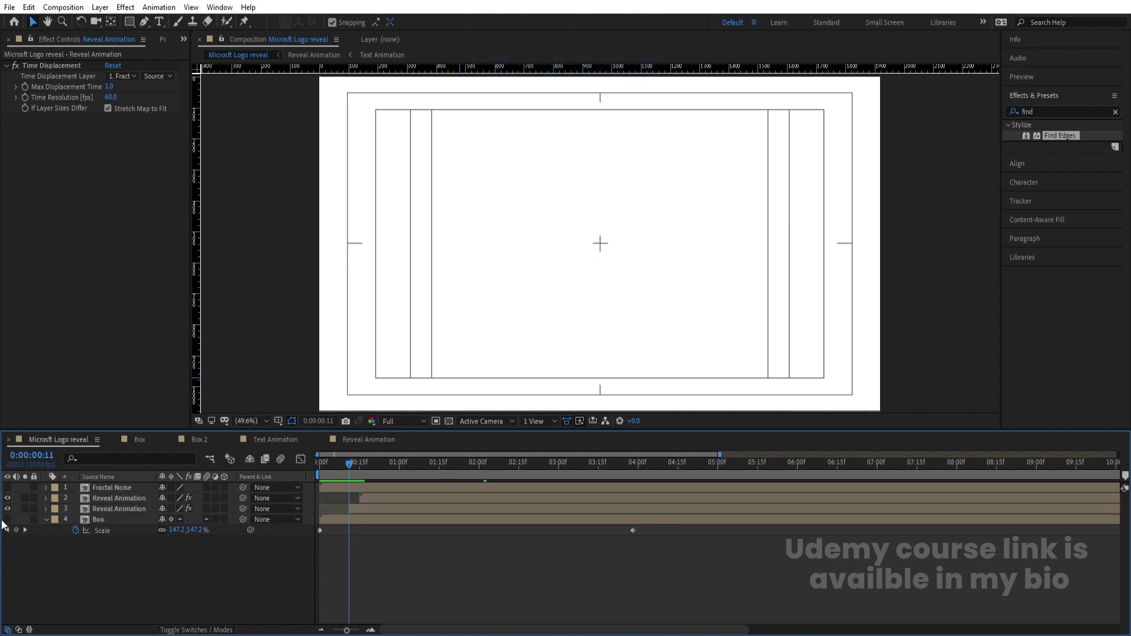
Move both Reveal Animation layers together so the lower one starts at about 3:07, and preview the transition from the boxes.
left_click_drag(469, 469, 505, 469)
left_click(556, 469)
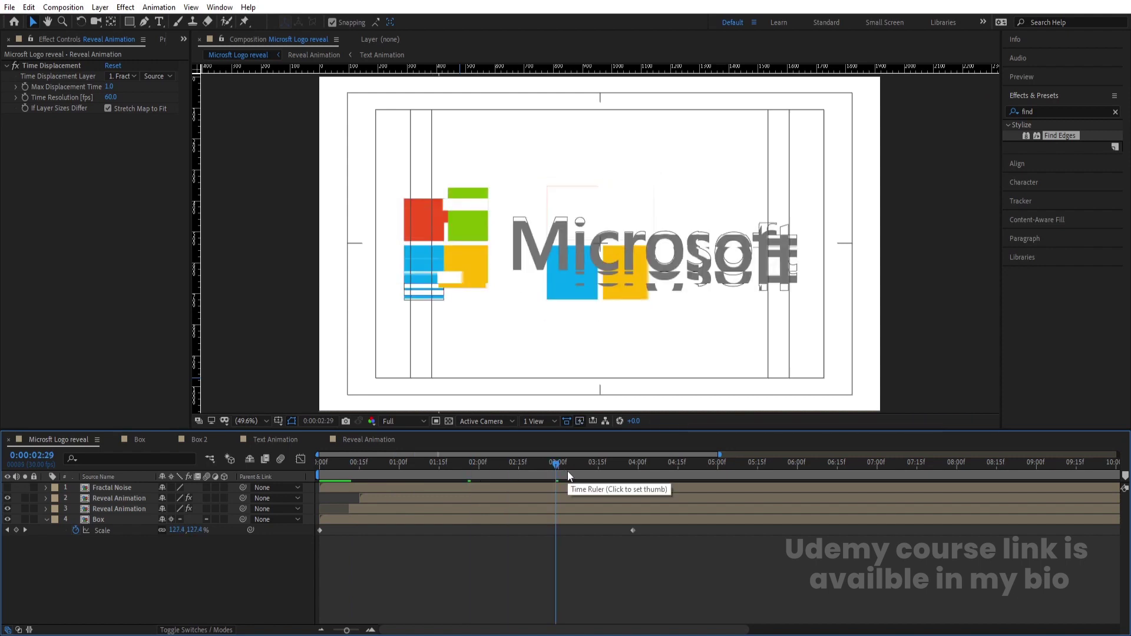
left_click(567, 471)
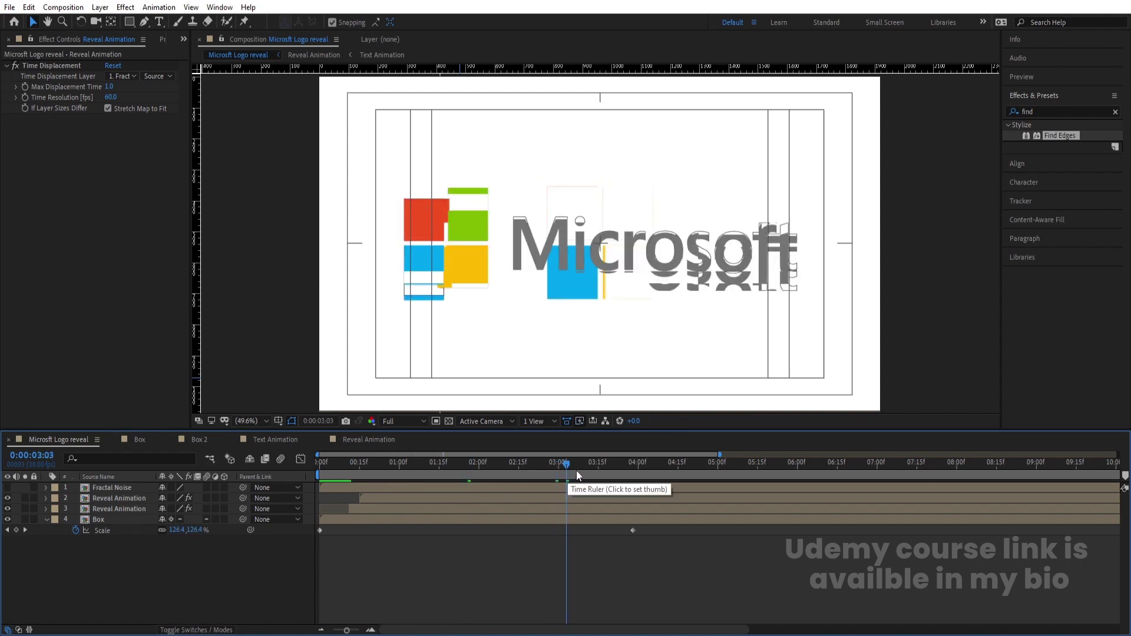
left_click(560, 513)
left_click(539, 499, "shift")
left_click_drag(392, 503, 603, 500)
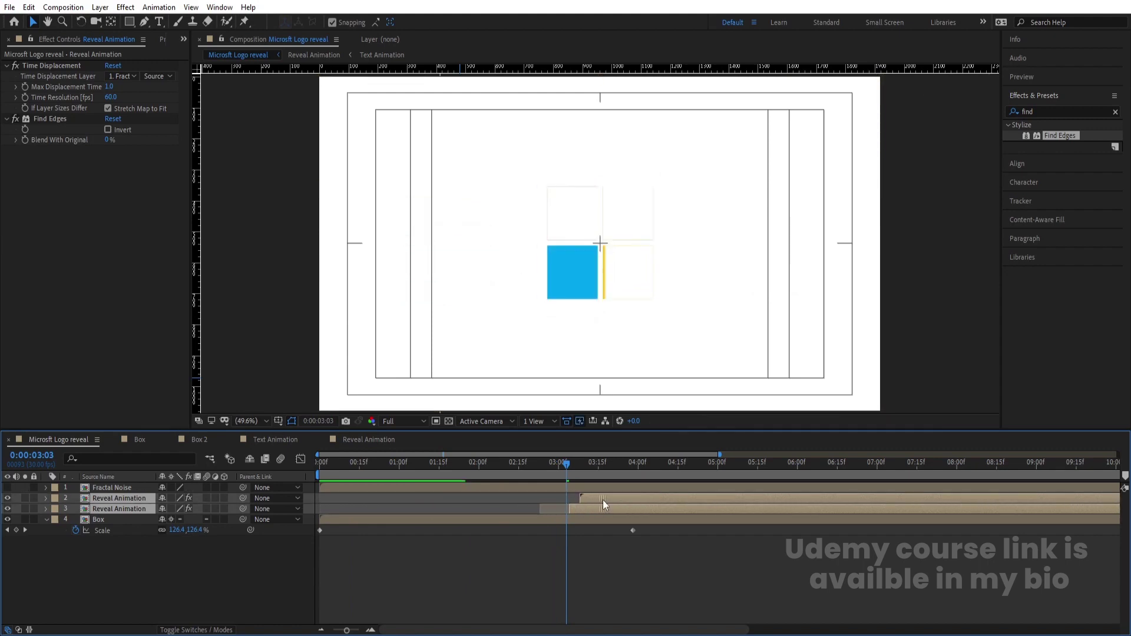
left_click(612, 563)
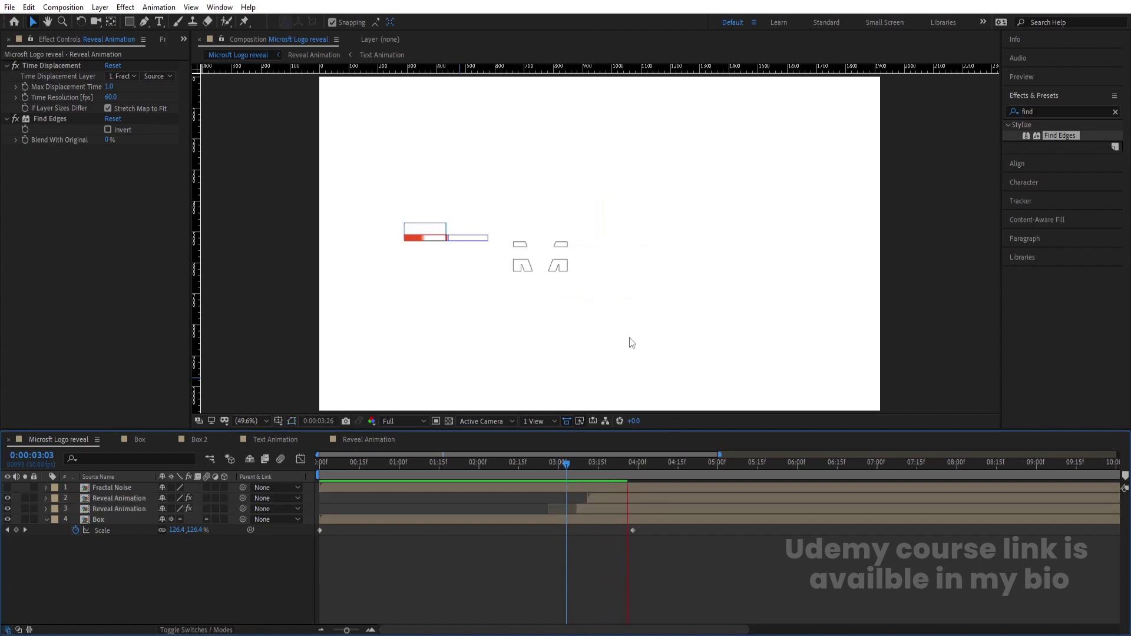
key("space")
Create a null object and parent both Reveal Animation layers to it.
right_click(124, 574)
mouse_move(179, 442)
left_click(306, 511)
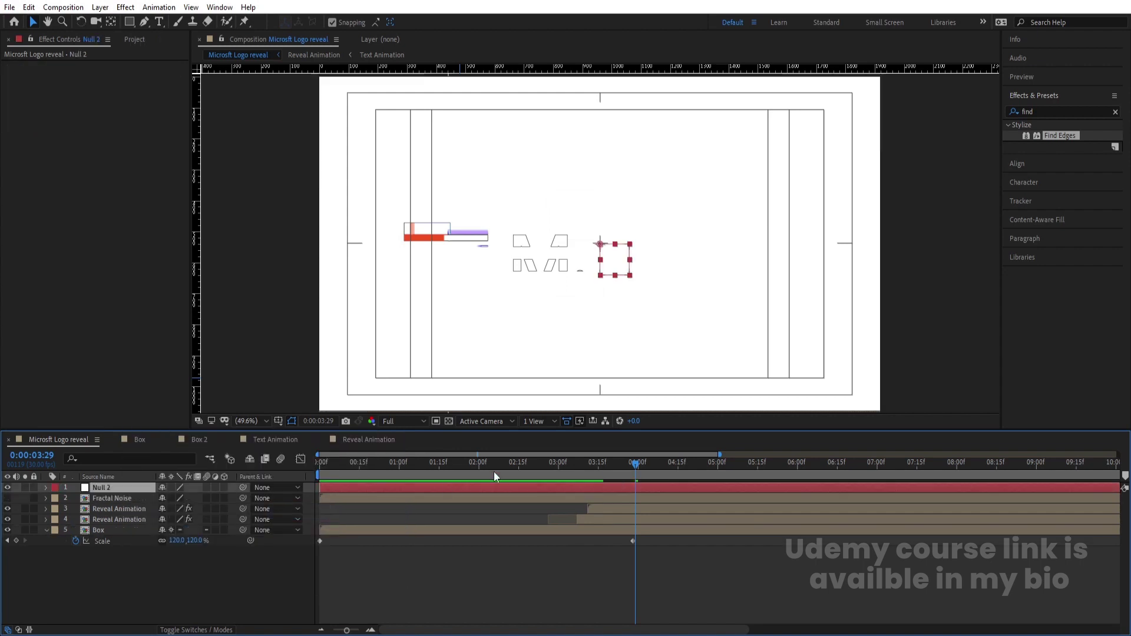
left_click(581, 466)
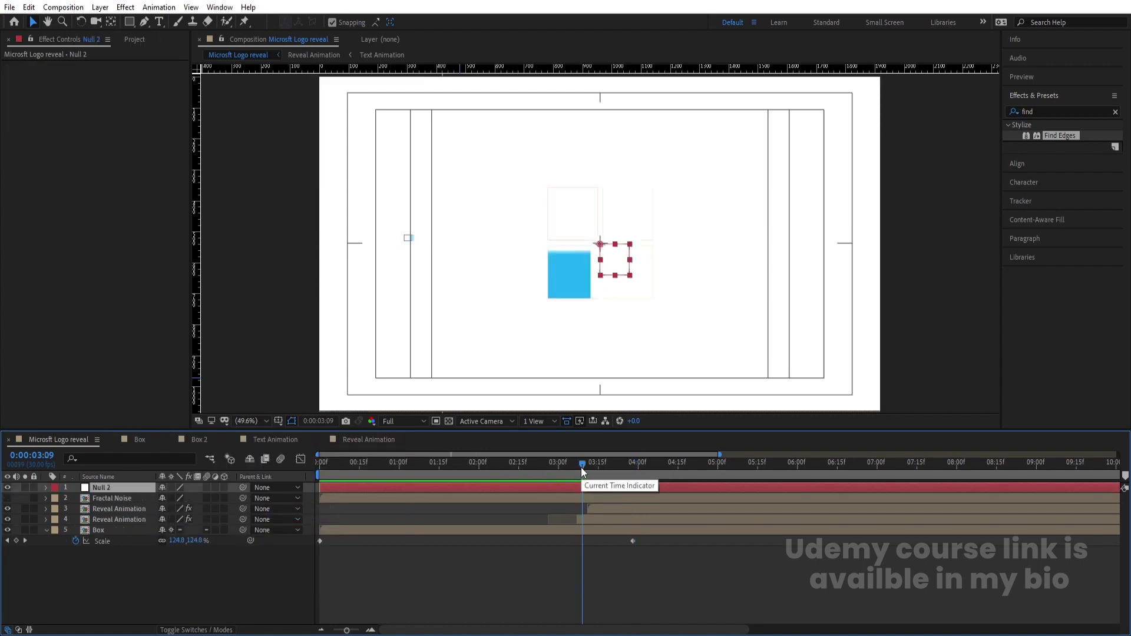
left_click(592, 510)
left_click(117, 519, "ctrl")
left_click_drag(244, 507, 143, 489)
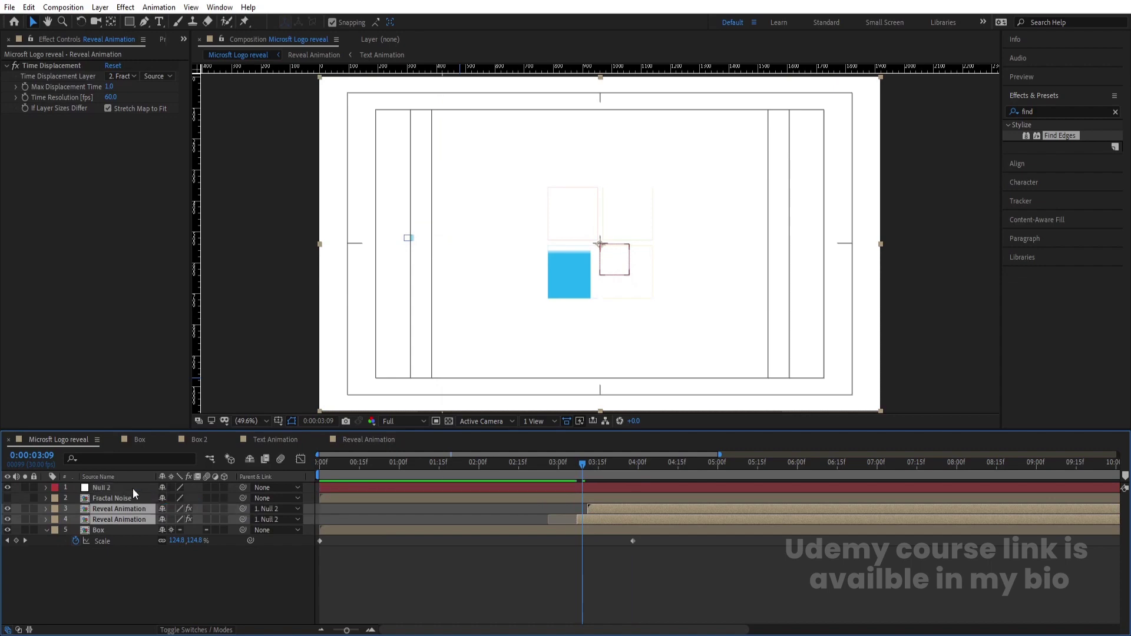
Keyframe the null's scale at 100% at 3:09 and at 90% at 8:00.
left_click(595, 484)
key("s")
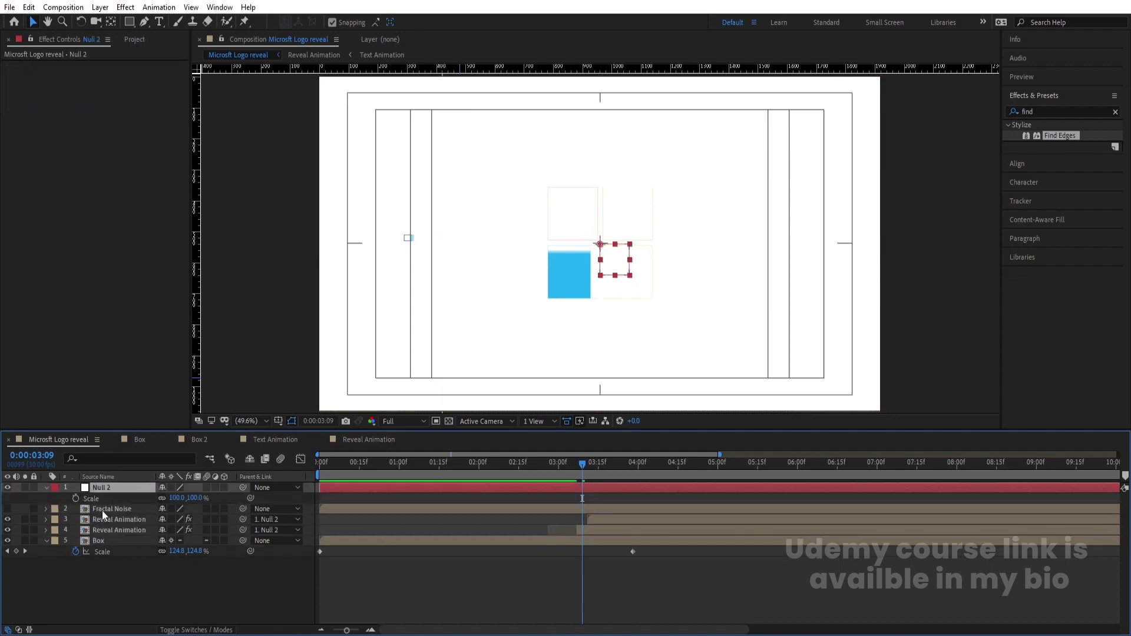
left_click(76, 498)
left_click_drag(772, 459, 848, 460)
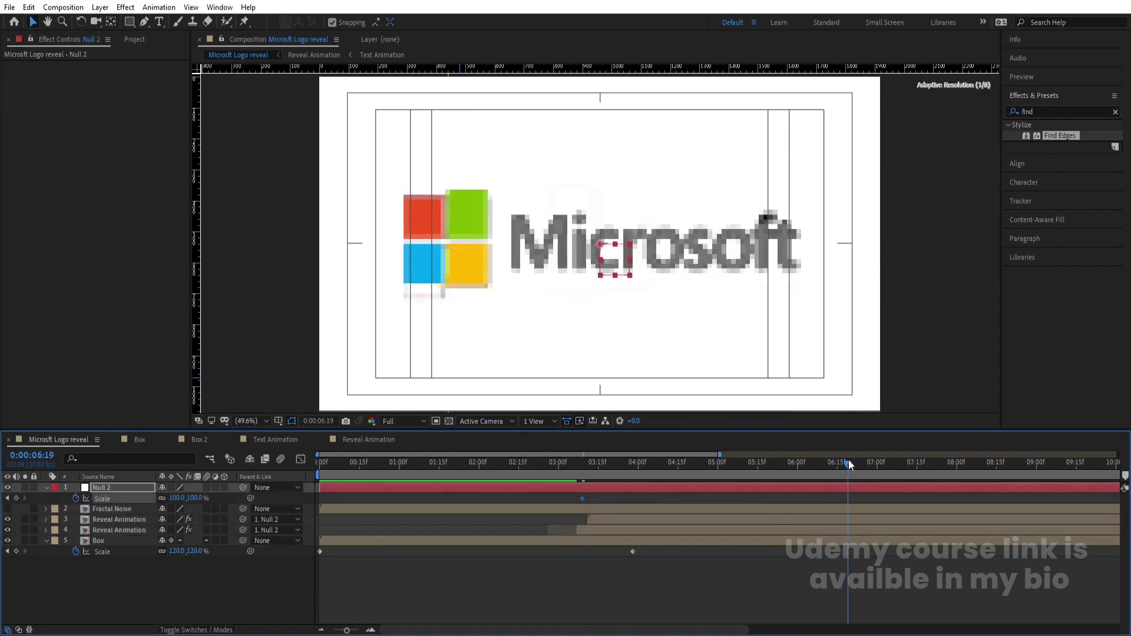
left_click(955, 472)
left_click(177, 498)
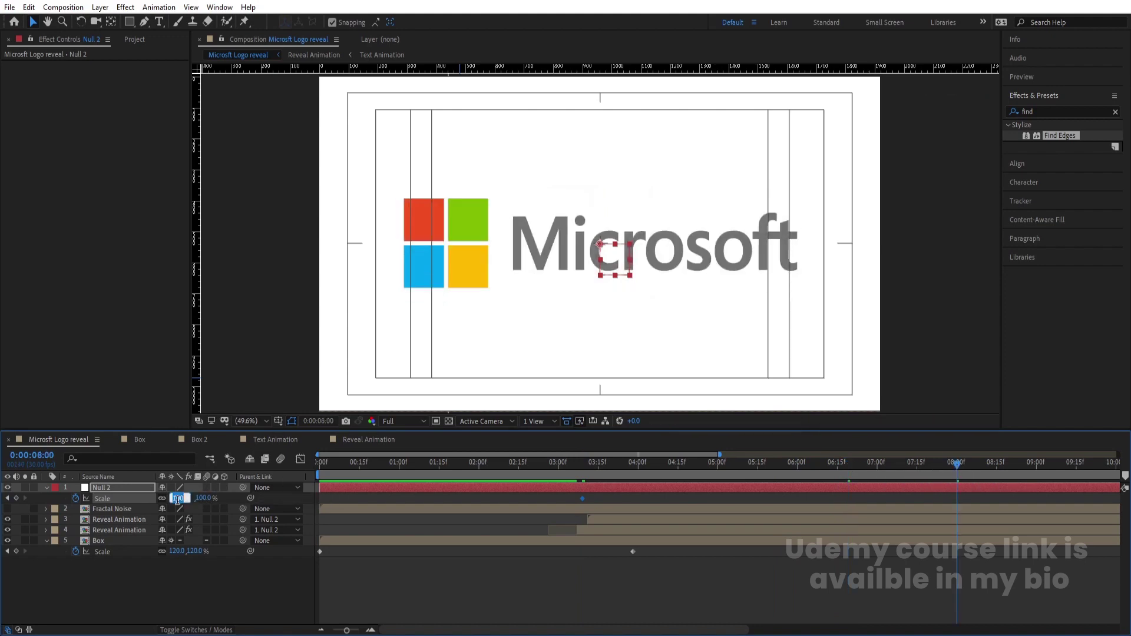
type("90")
key("Return")
left_click_drag(948, 470, 927, 454)
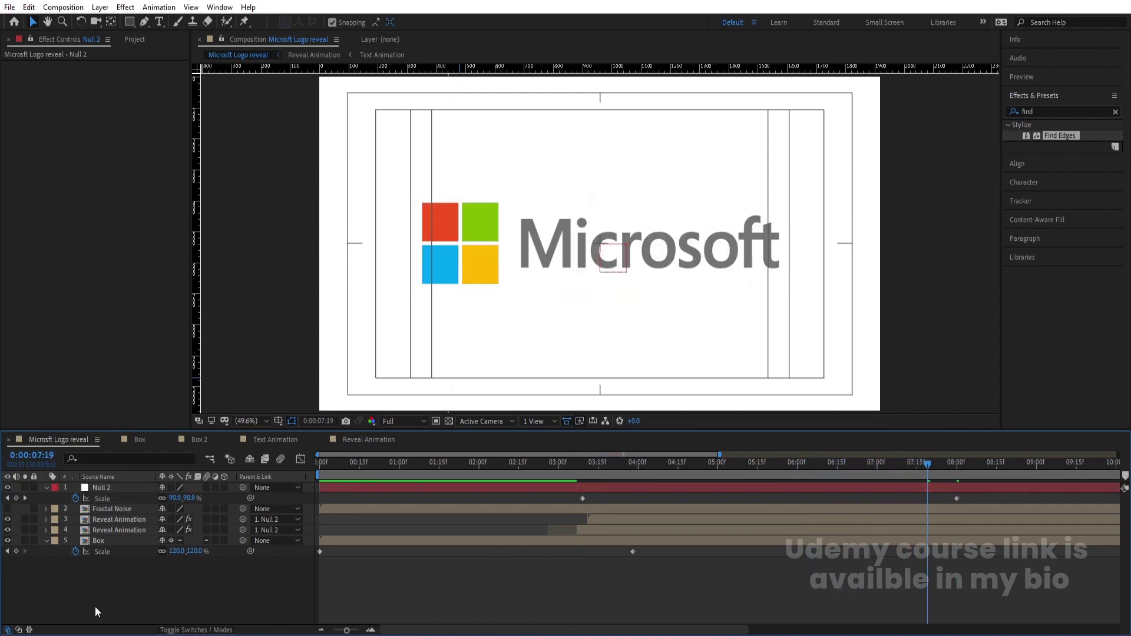
Create a white solid, place it beneath all other layers as the background, and collapse the null's properties.
key("ctrl+y")
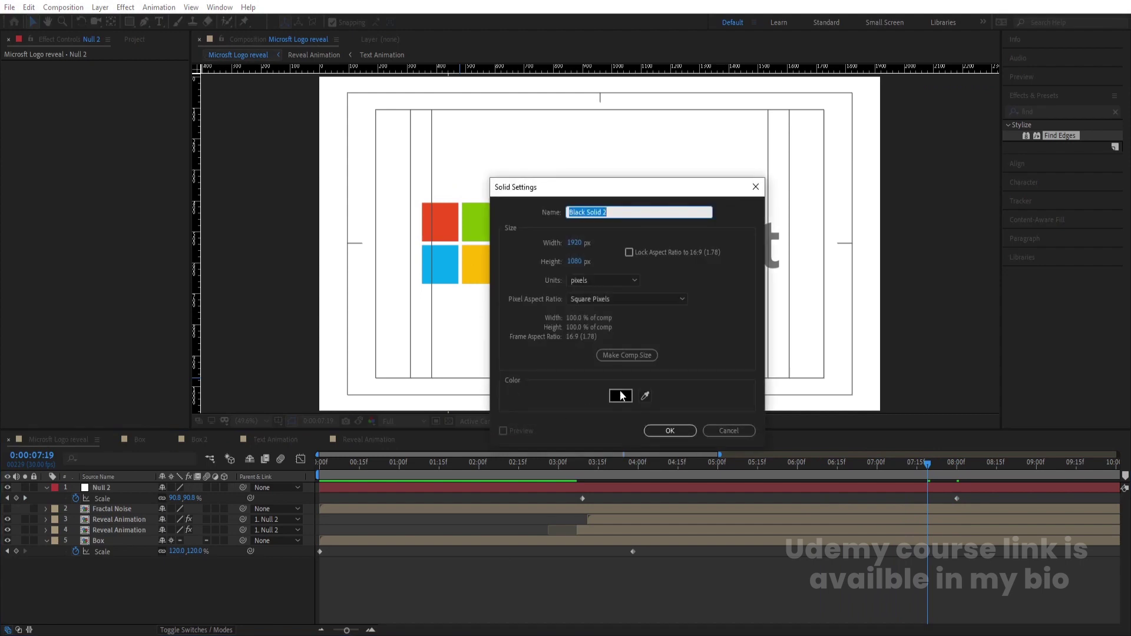
left_click(620, 398)
left_click(136, 261)
key("Return")
key("Return")
left_click_drag(124, 482, 125, 581)
left_click(124, 582)
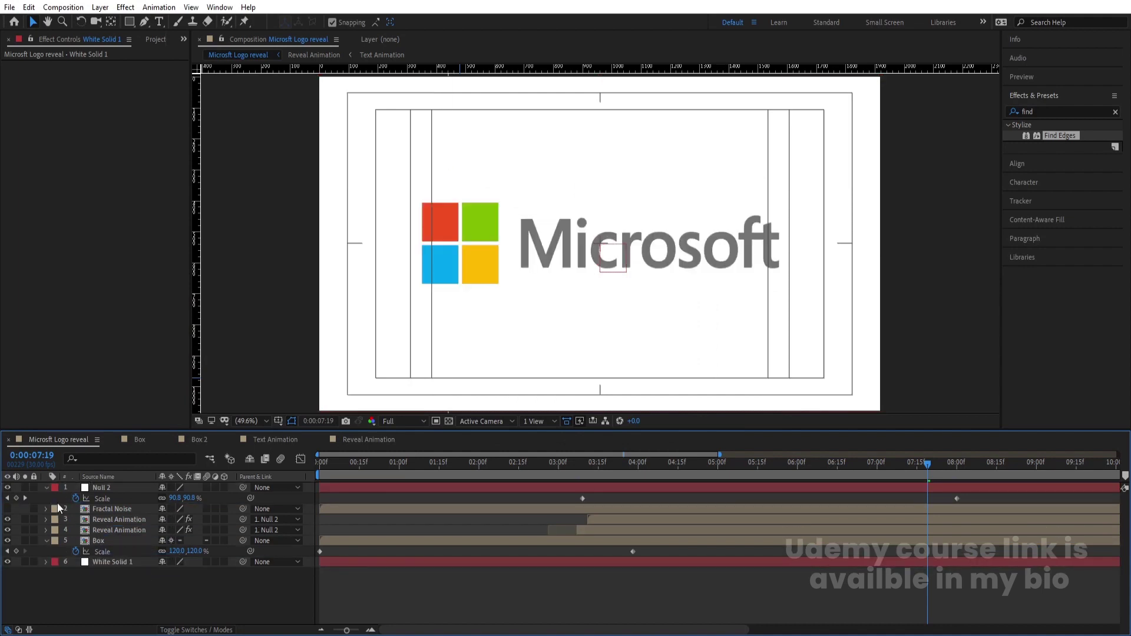
left_click(46, 489)
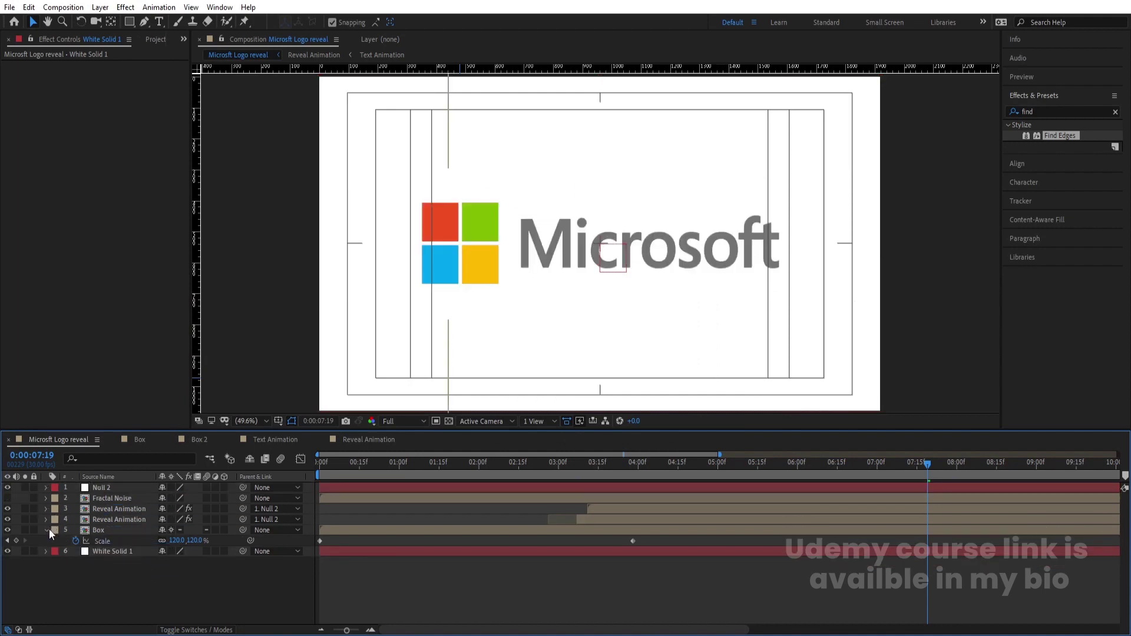
Apply the Drop Shadow effect to the upper Reveal Animation layer, with the playhead at about 5:27.
left_click_drag(938, 457, 932, 460)
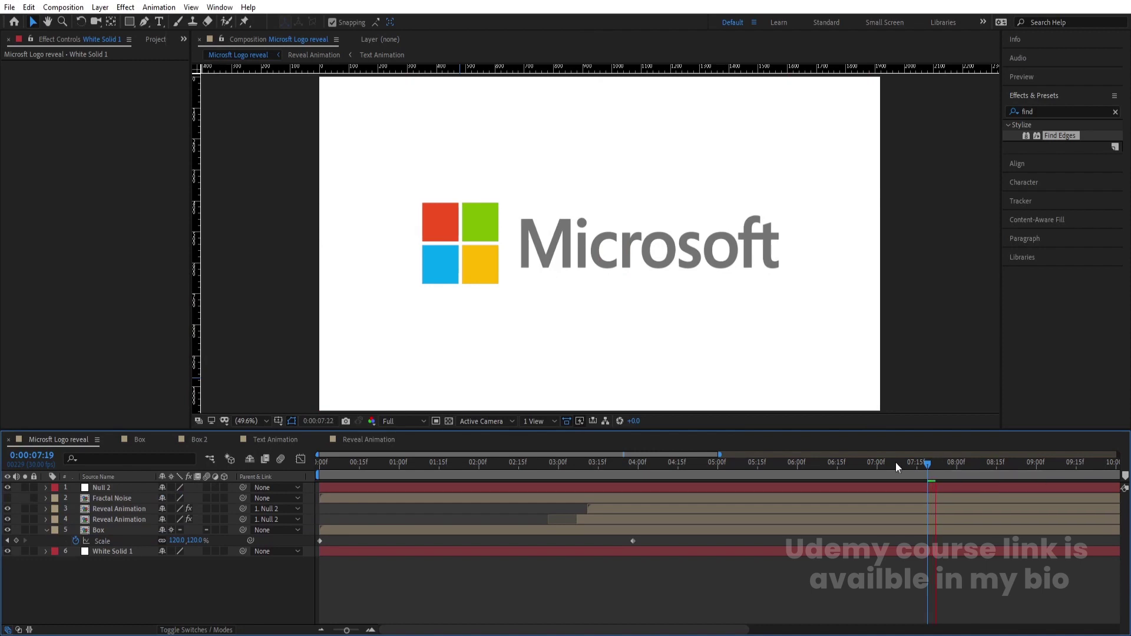
left_click_drag(800, 463, 790, 465)
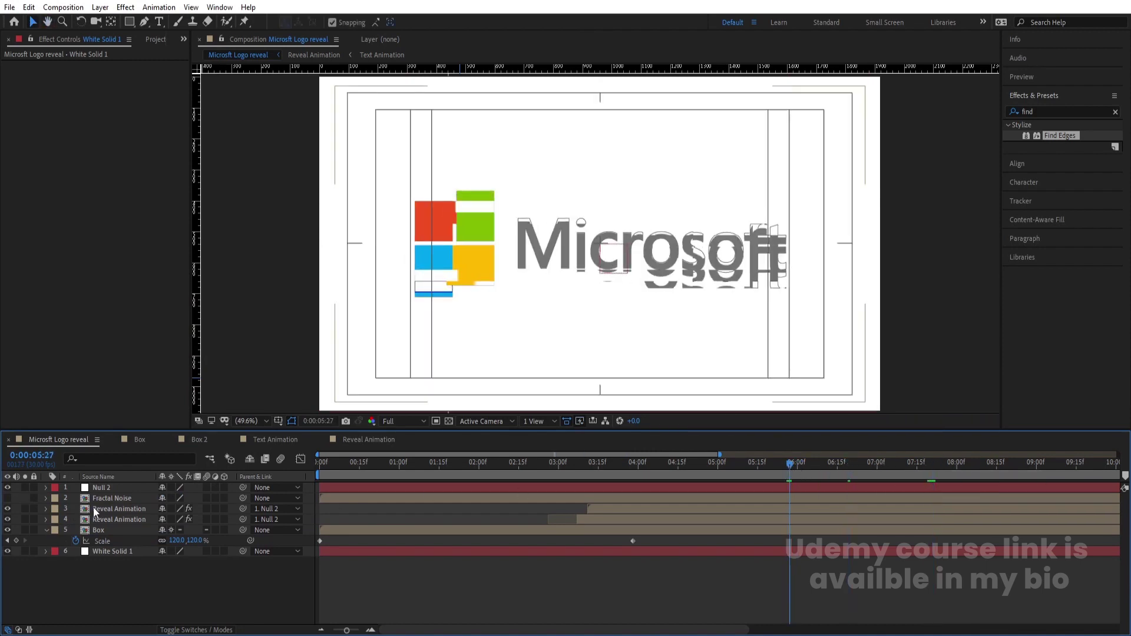
left_click(94, 510)
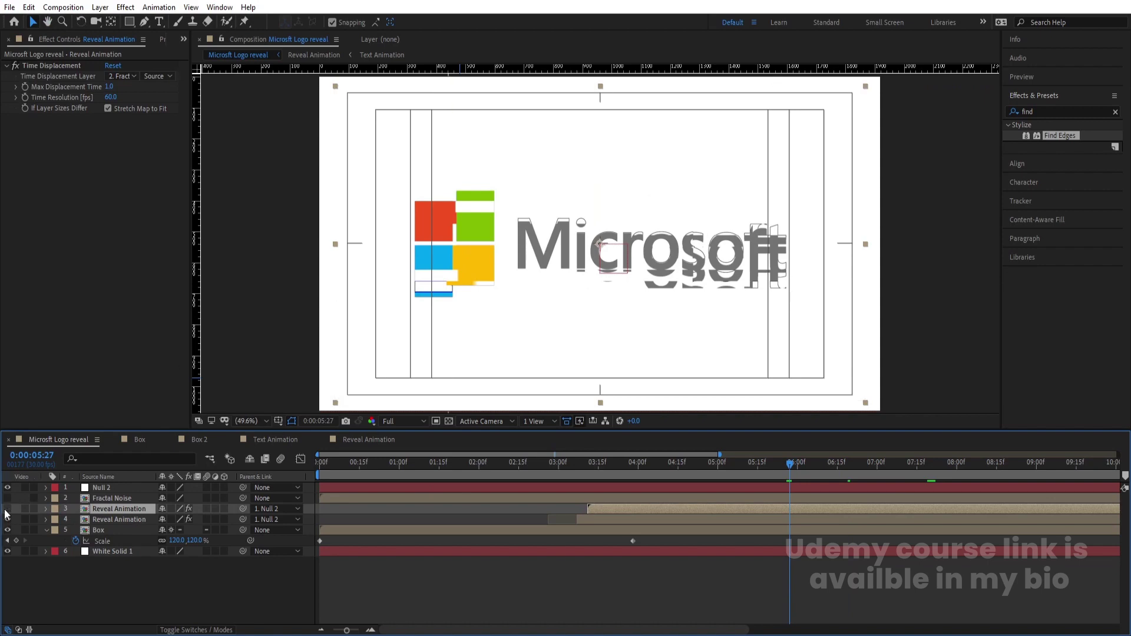
left_click(1035, 112)
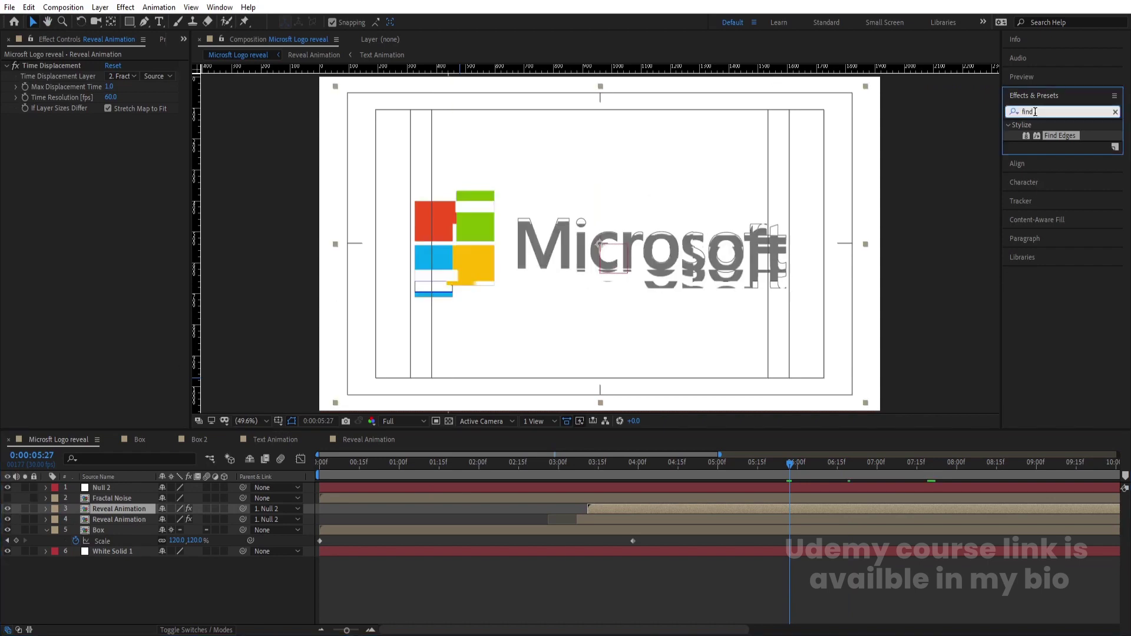
type("dro")
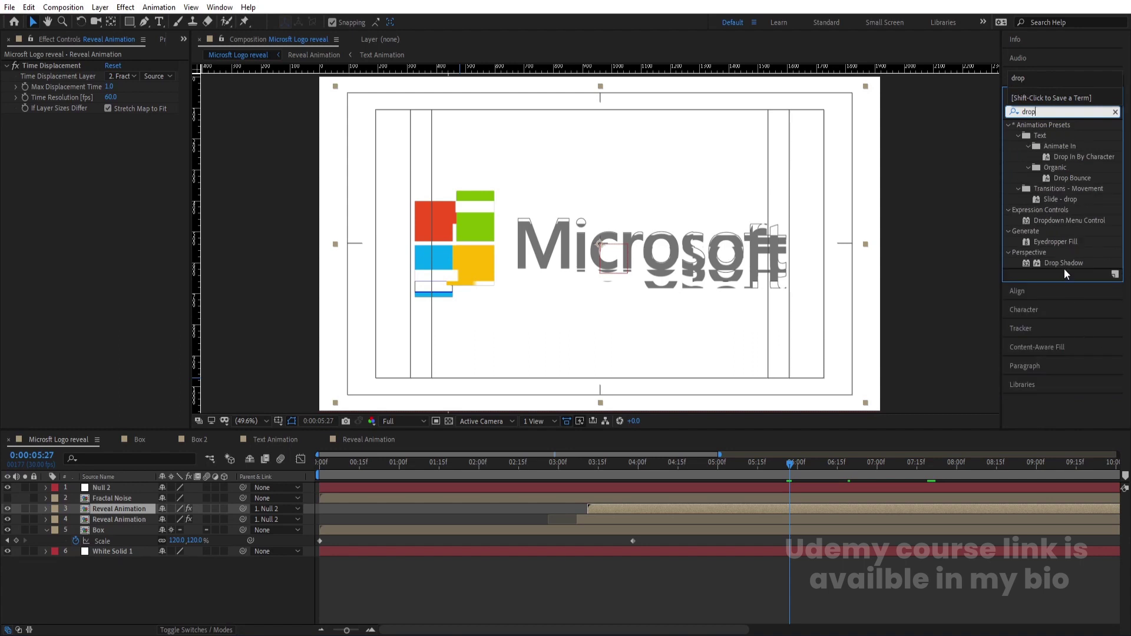
type("p")
double_click(1062, 264)
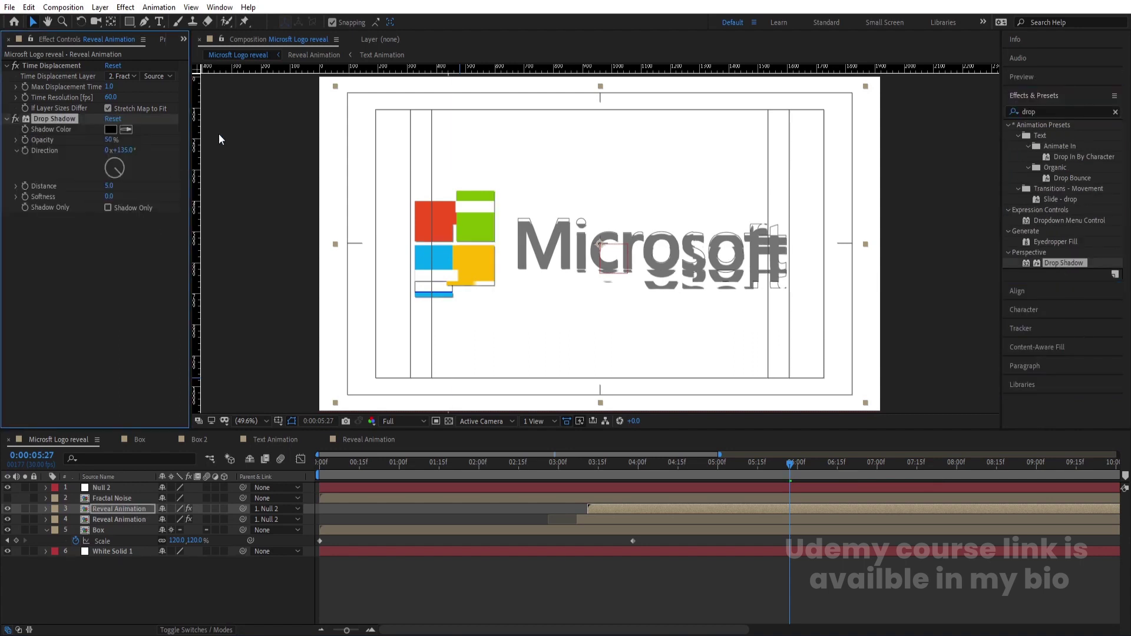
Set the drop shadow's softness to 100, opacity to 20% and distance to 32.
key("Tab")
type("100")
key("Return")
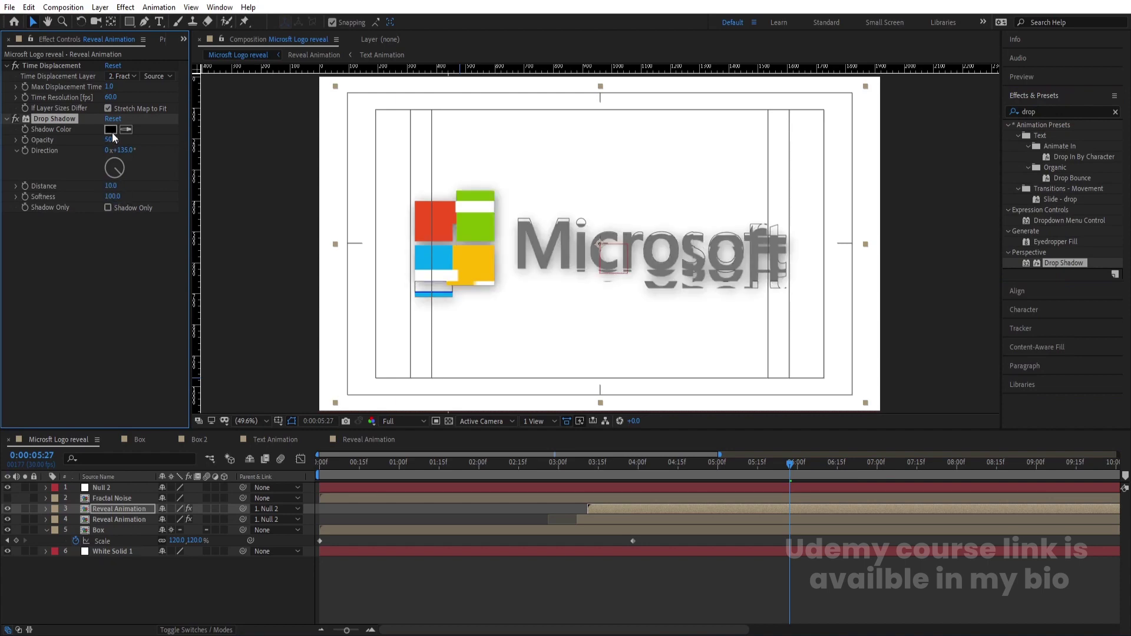
type("20")
key("Return")
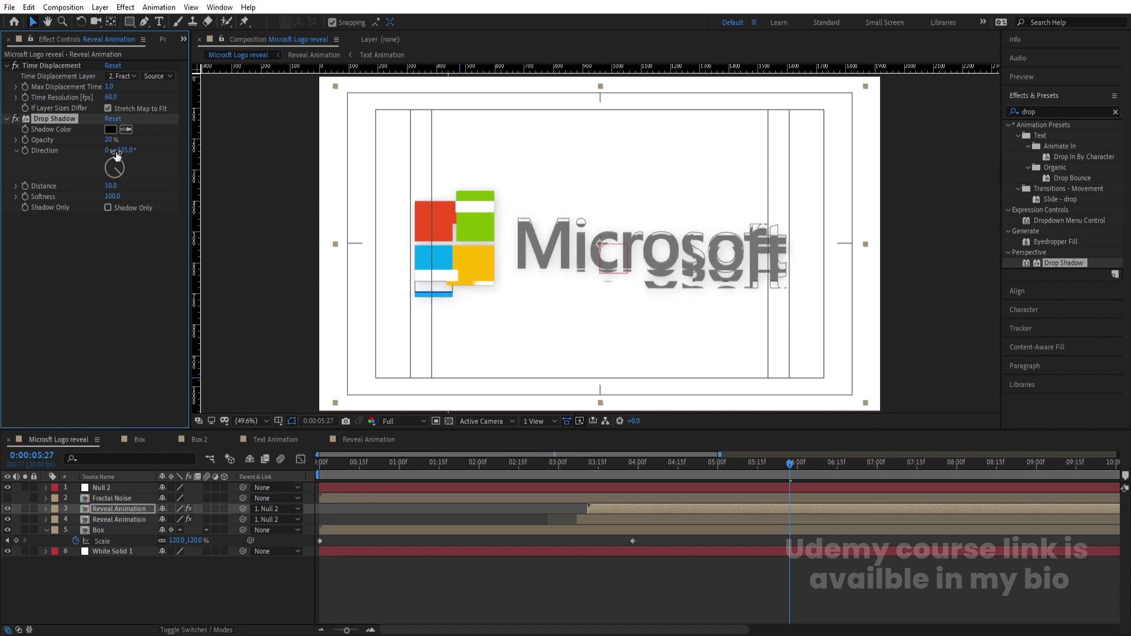
left_click(110, 186)
type("20")
key("Return")
left_click_drag(111, 186, 122, 183)
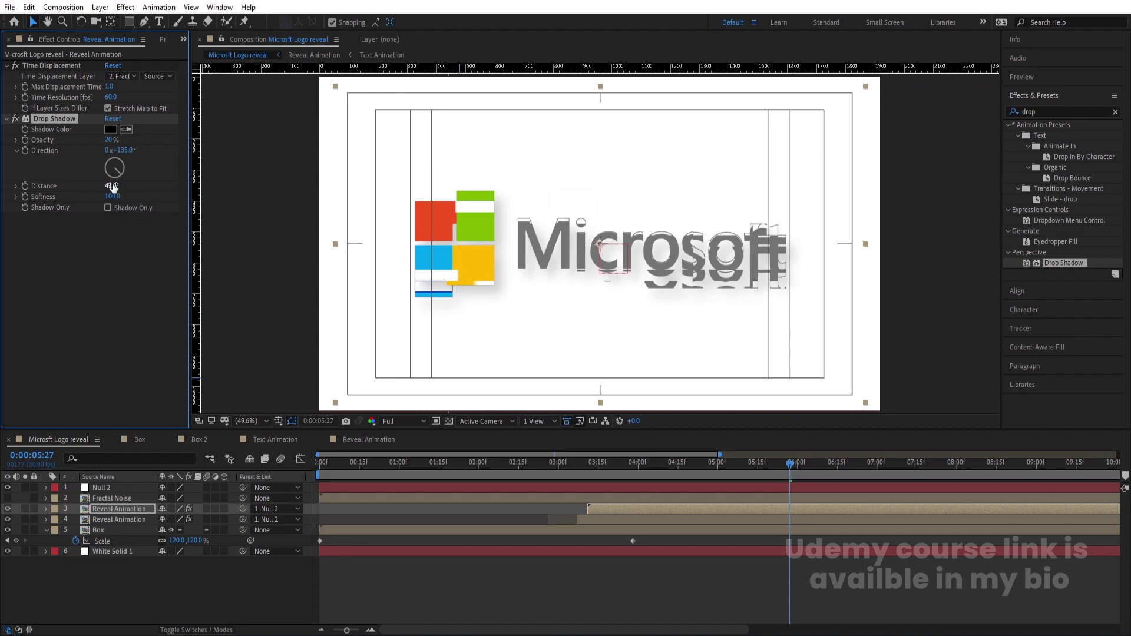
Change the drop shadow's colour to dark blue 093060.
left_click(110, 129)
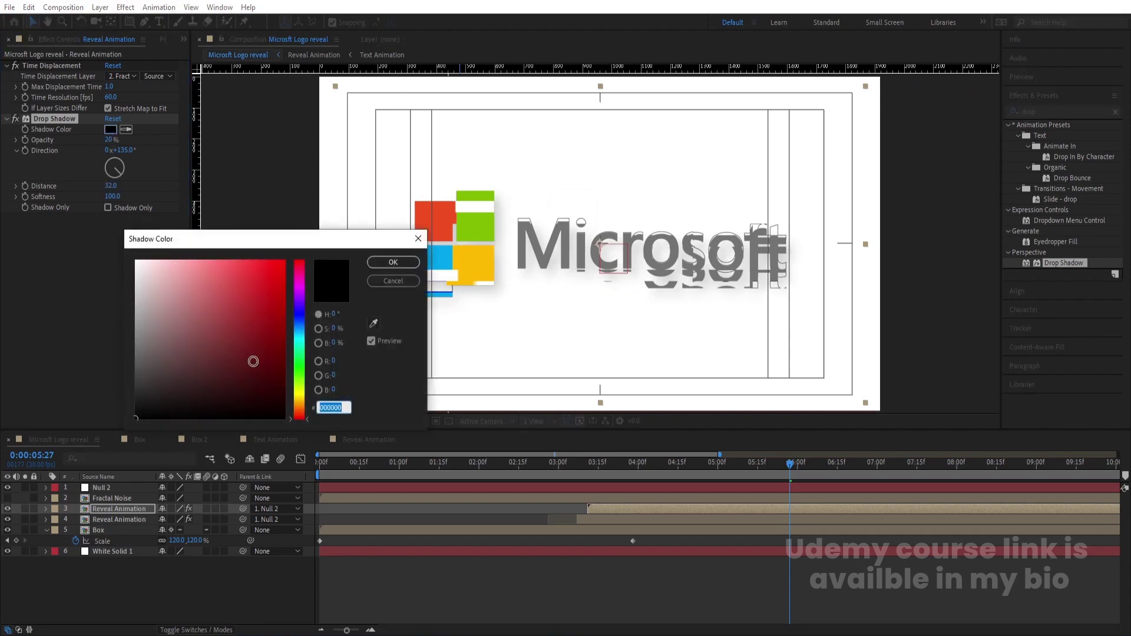
left_click(299, 325)
left_click_drag(258, 361, 271, 359)
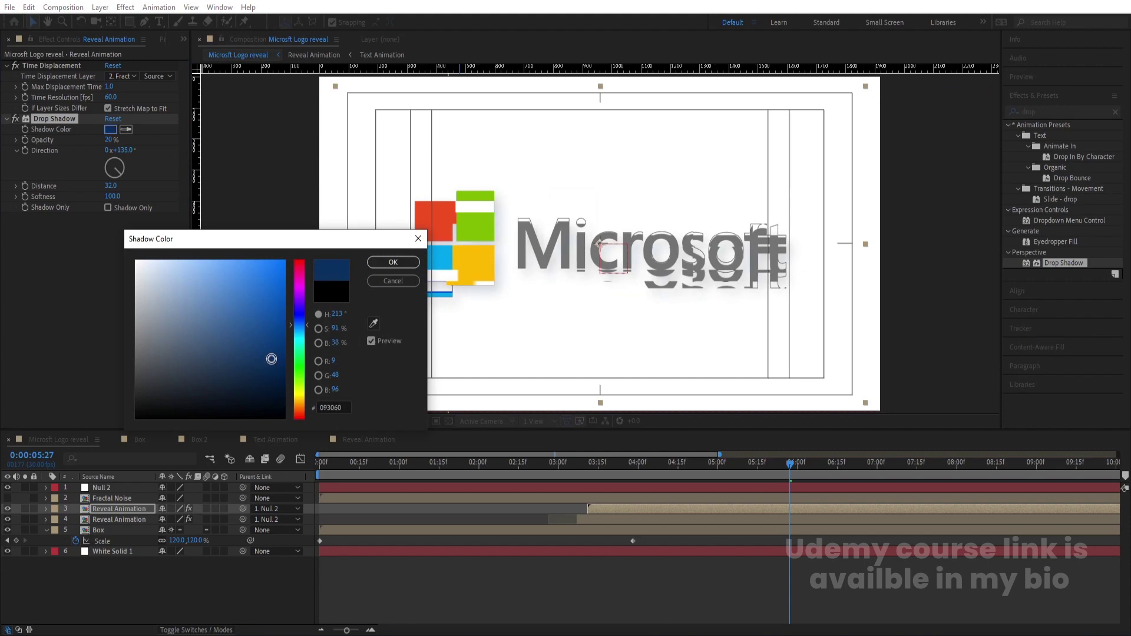
left_click(393, 262)
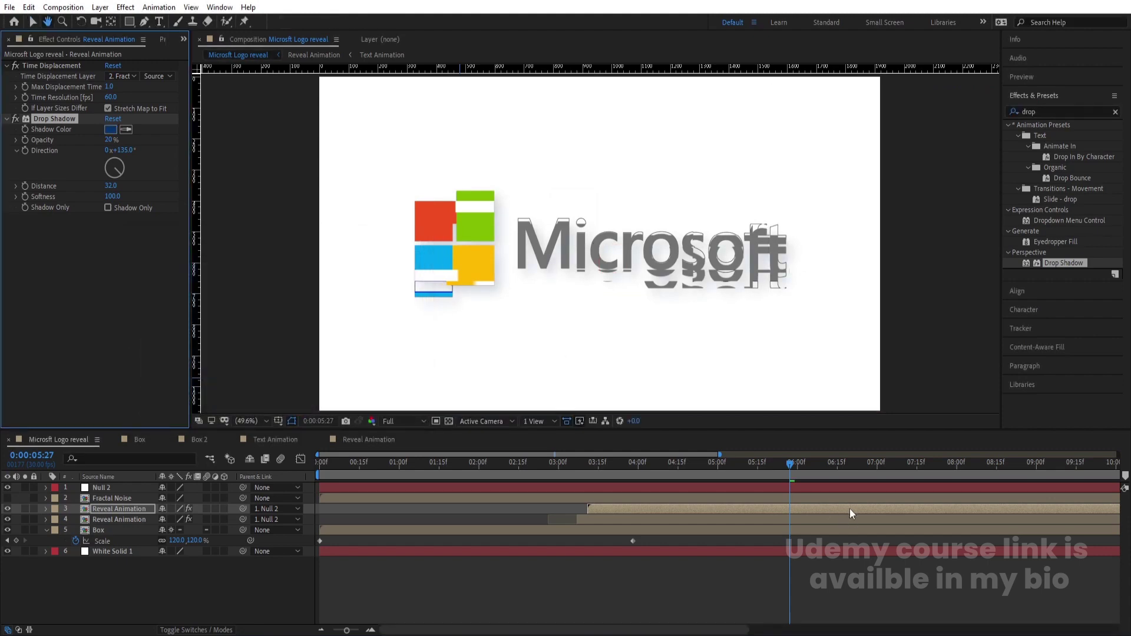
Check the shadow on the finished logo at about 7:13 and set its opacity to 10%.
left_click(840, 474)
left_click(872, 475)
left_click(910, 472)
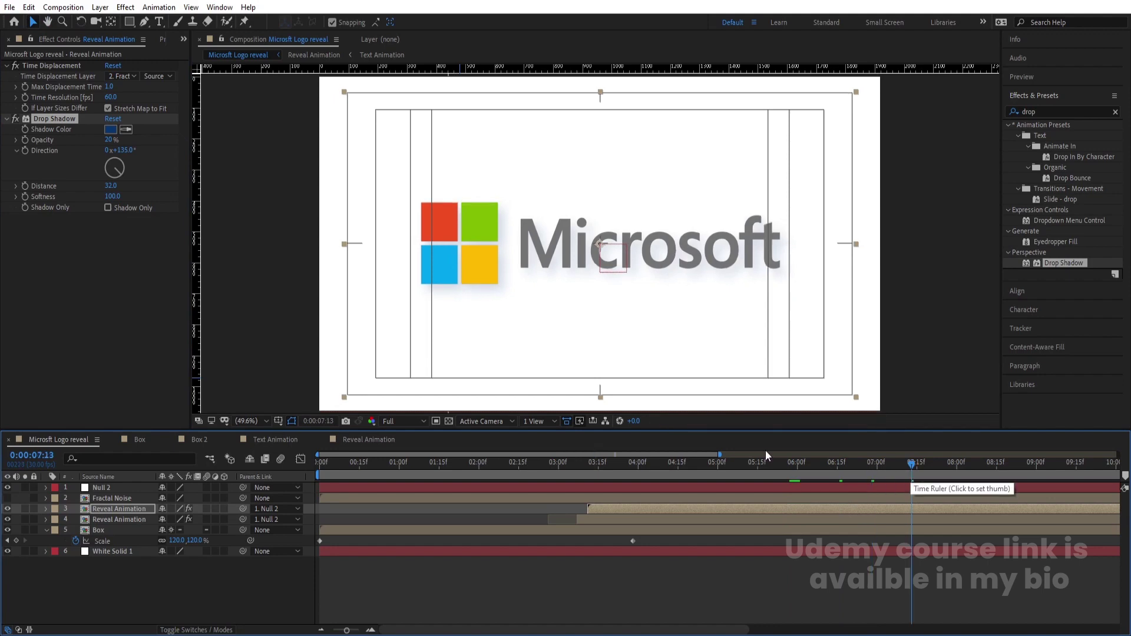
left_click(106, 143)
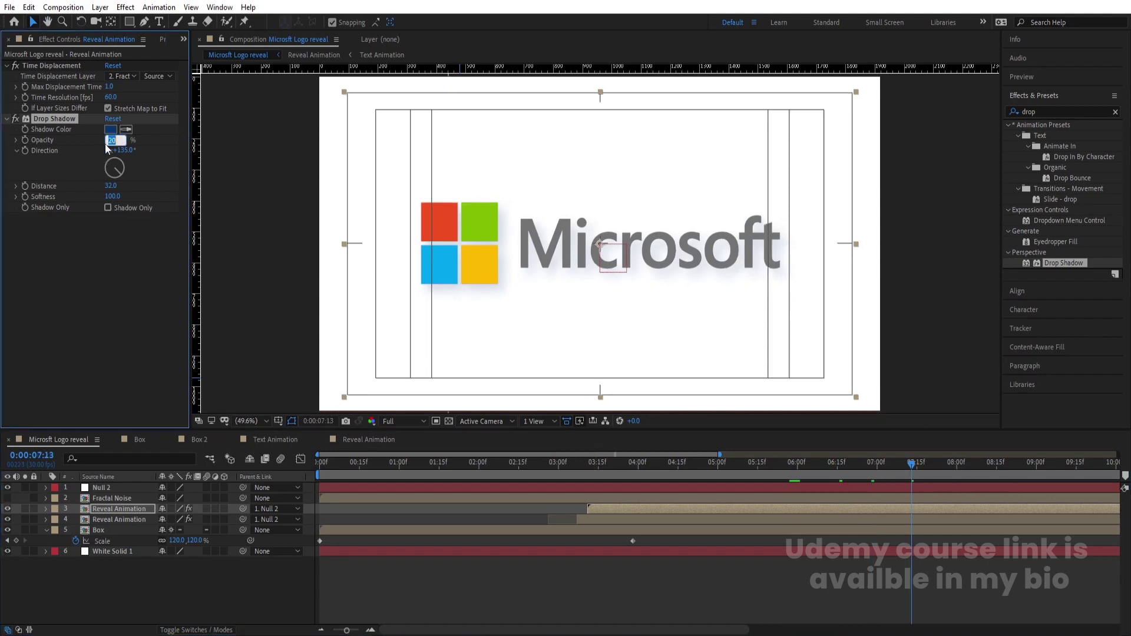
key("Return")
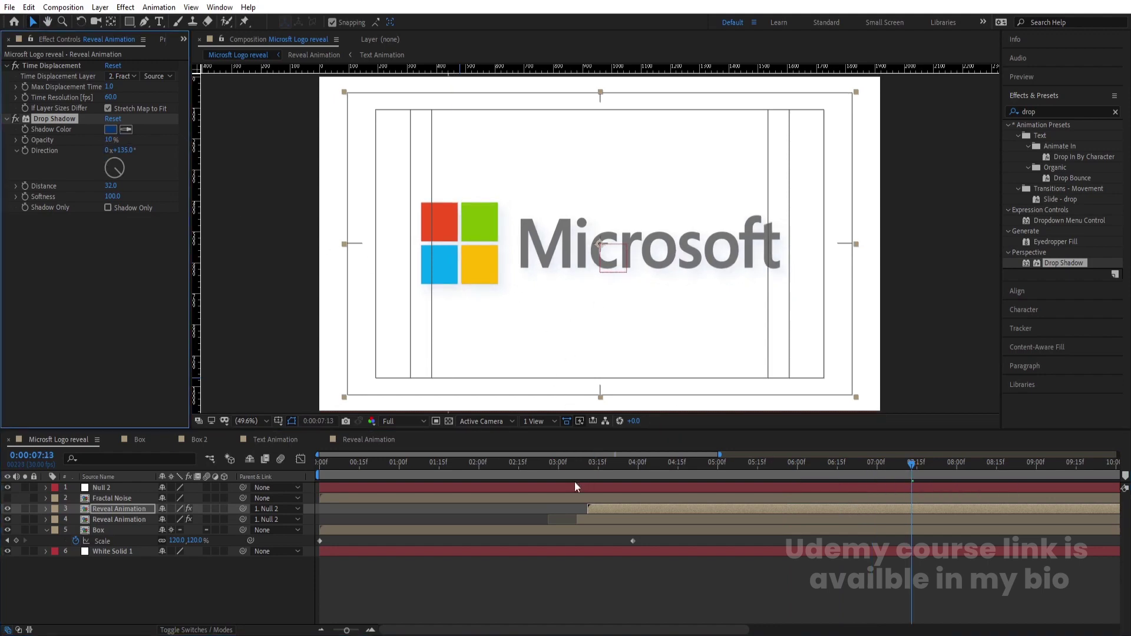
End the work area at about 8:01 and preview the animation from the start.
left_click(959, 464)
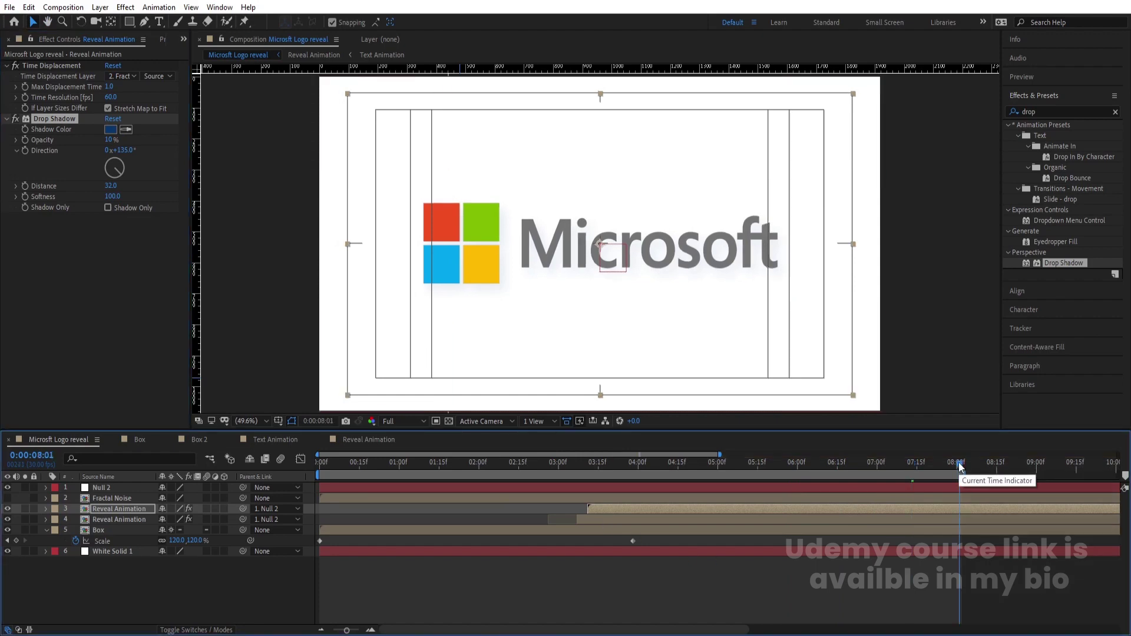
key("space")
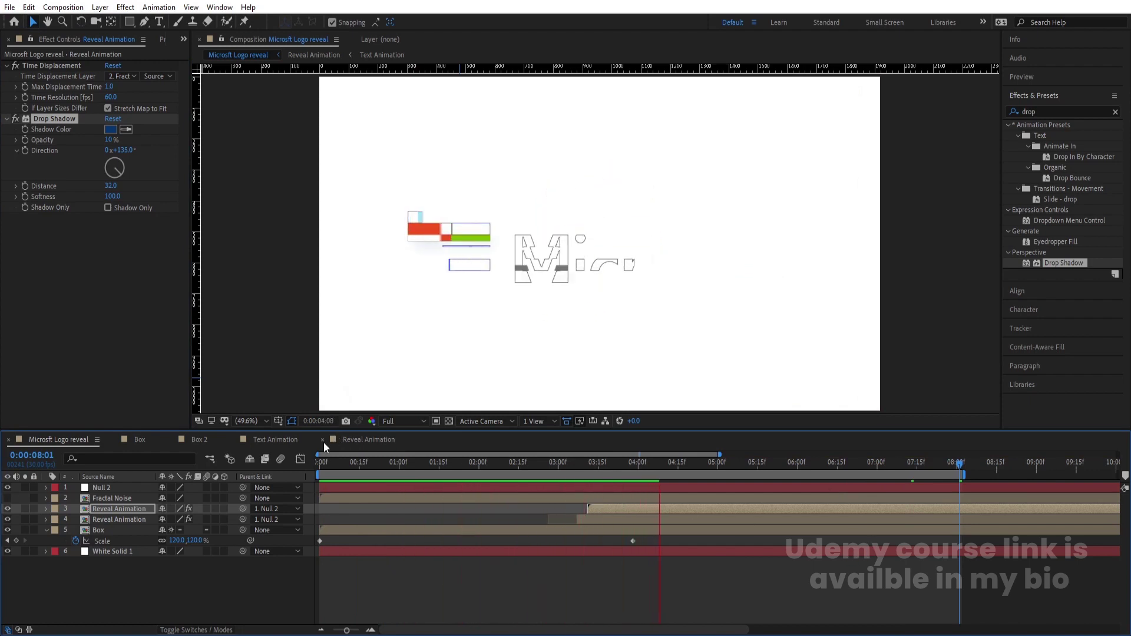
key("space")
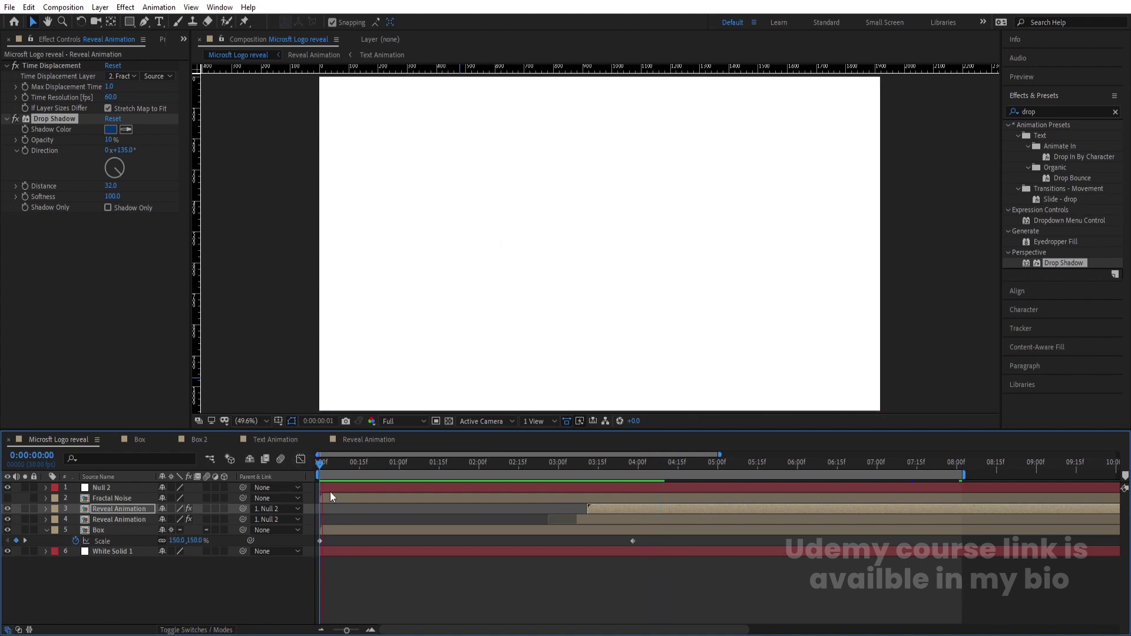
key("space")
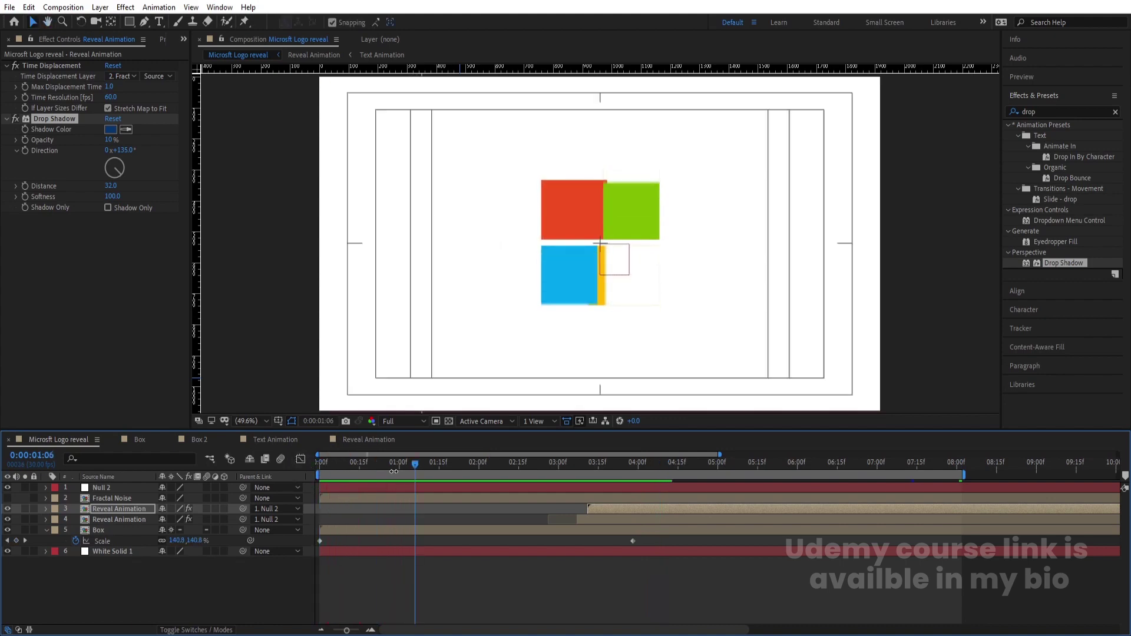
key("space")
Add an adjustment layer above all layers and apply the Lens Flare effect to it.
right_click(186, 568)
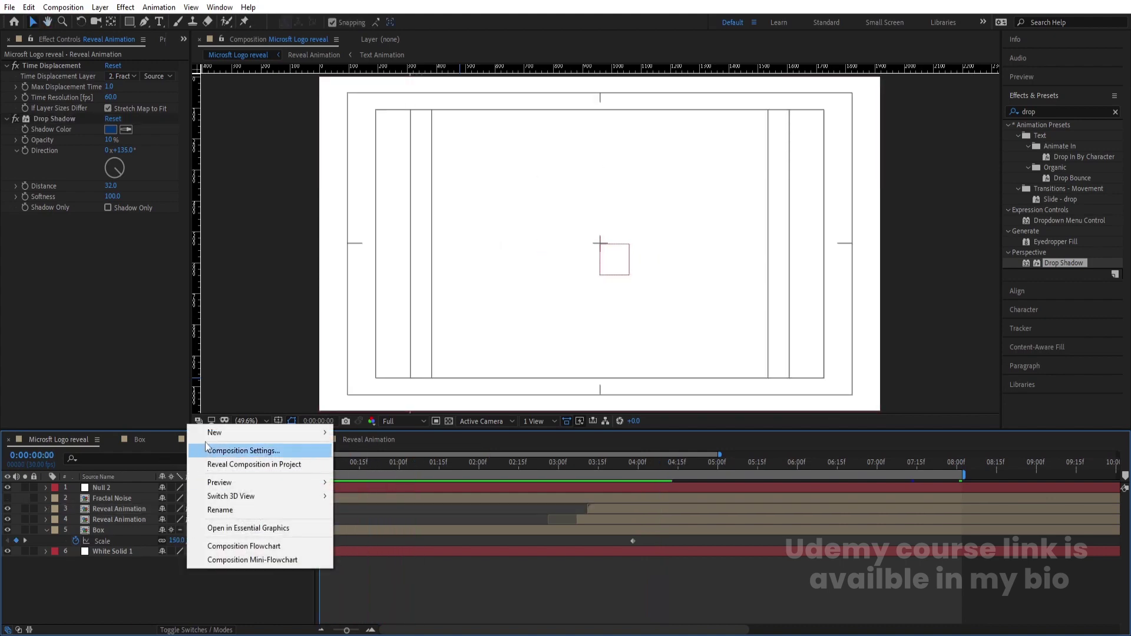
mouse_move(224, 432)
left_click(377, 533)
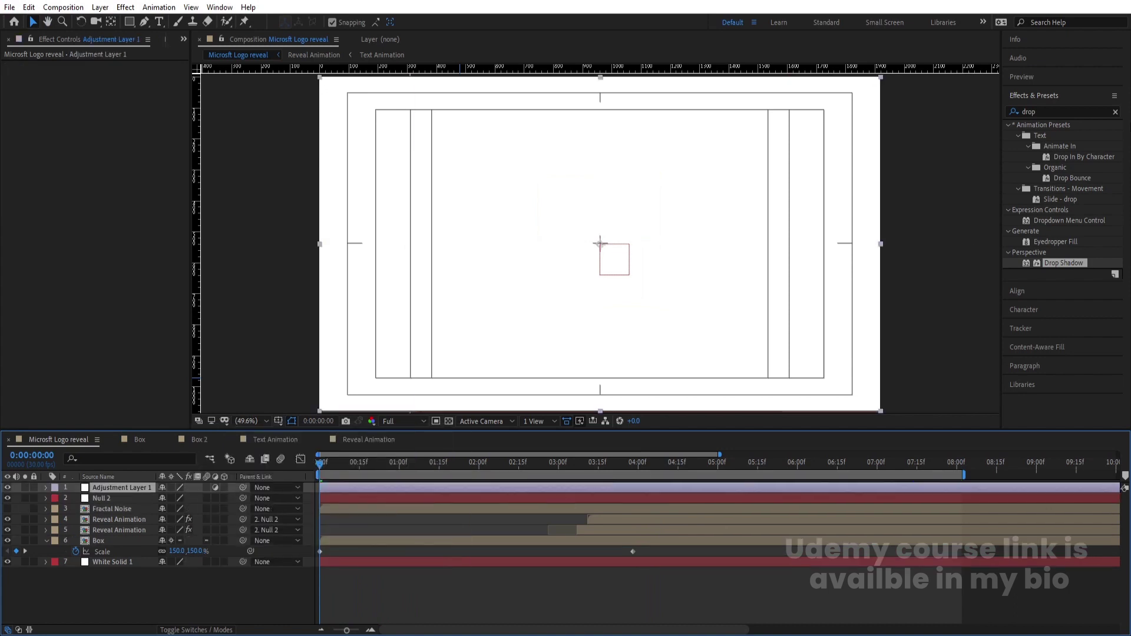
left_click(1075, 110)
type("len")
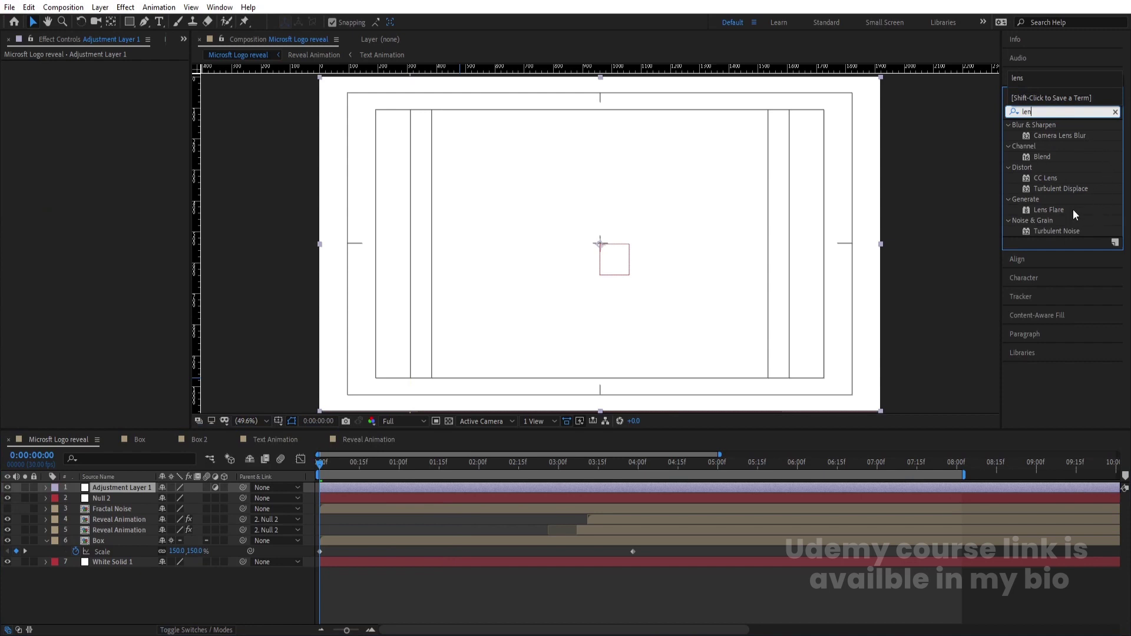
double_click(1054, 210)
Set the flare brightness to 142% and place the flare centre above the boxes at about 629, 210.
key("space")
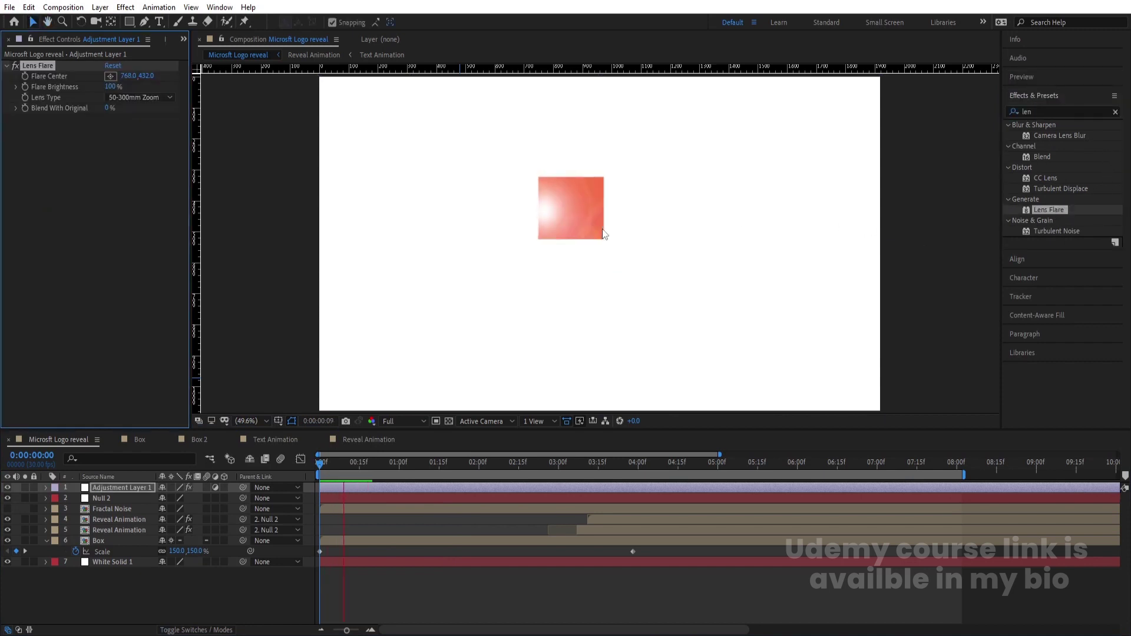
key("space")
left_click_drag(542, 202, 517, 150)
key("space")
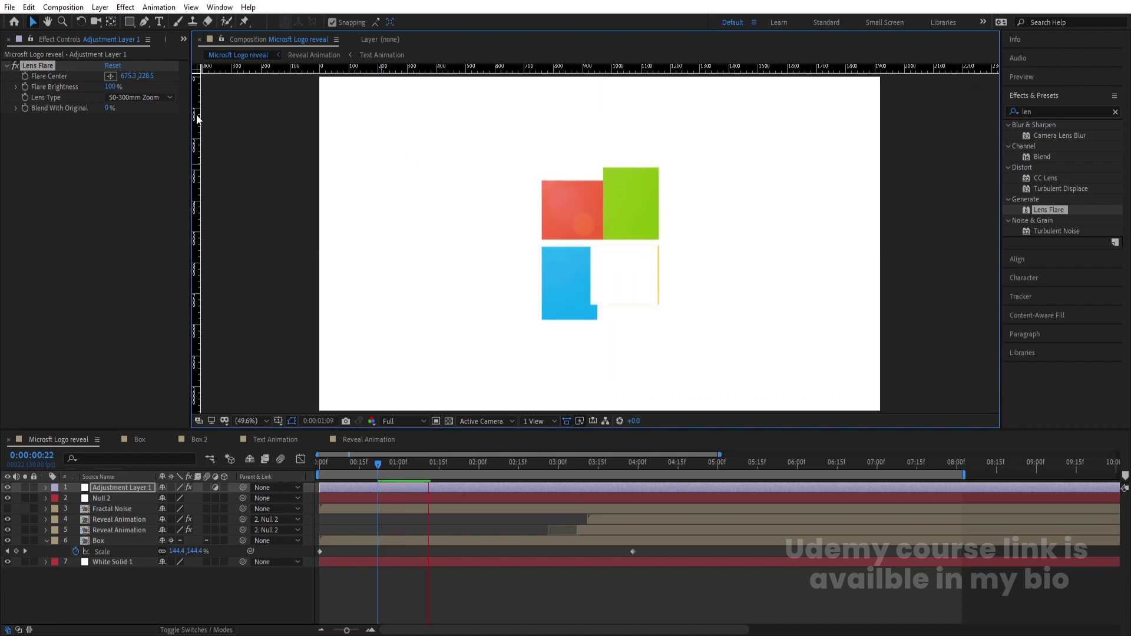
key("space")
left_click_drag(110, 87, 134, 89)
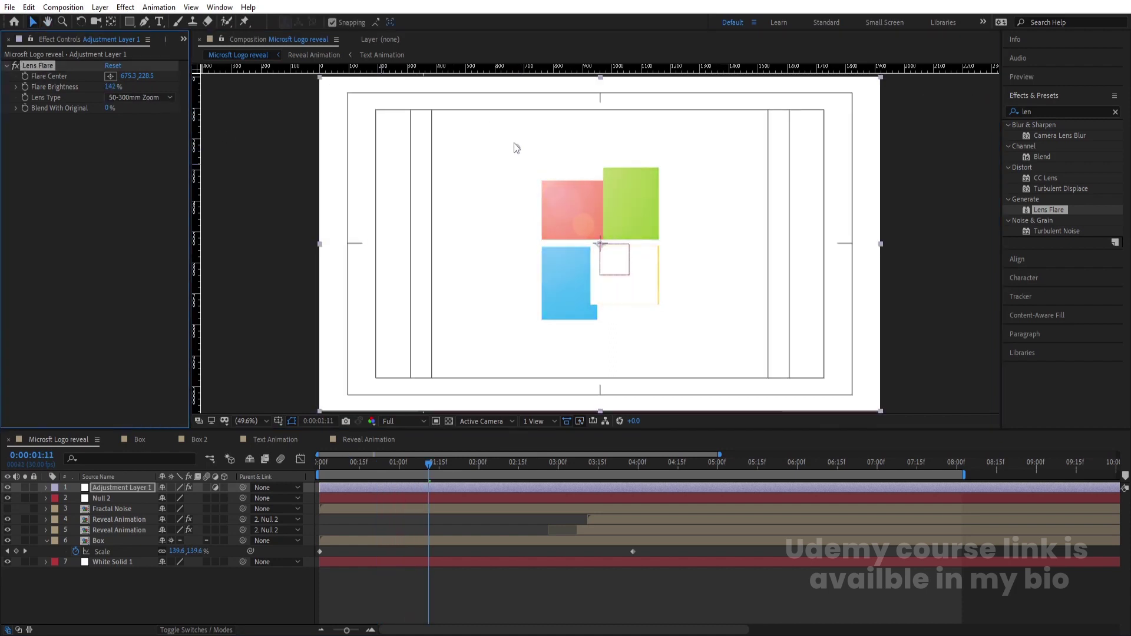
left_click_drag(516, 148, 502, 142)
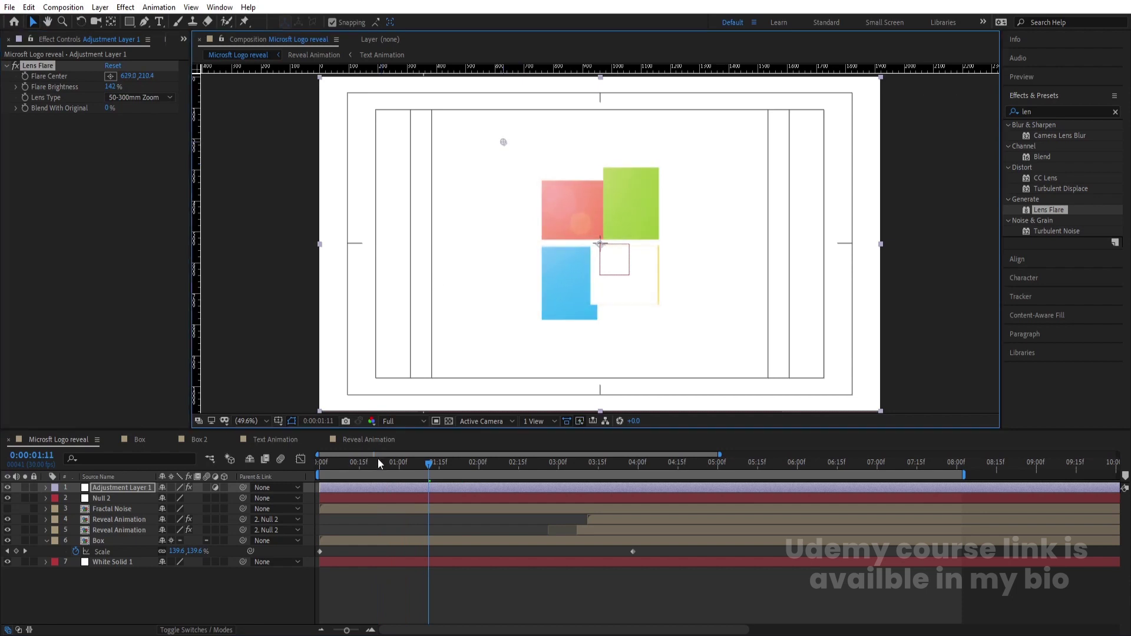
Keyframe the Flare Center at 0:00 and again at 8:01, with the flare moved across to the frame's upper right area.
left_click_drag(379, 459, 291, 463)
left_click(26, 83)
key("u")
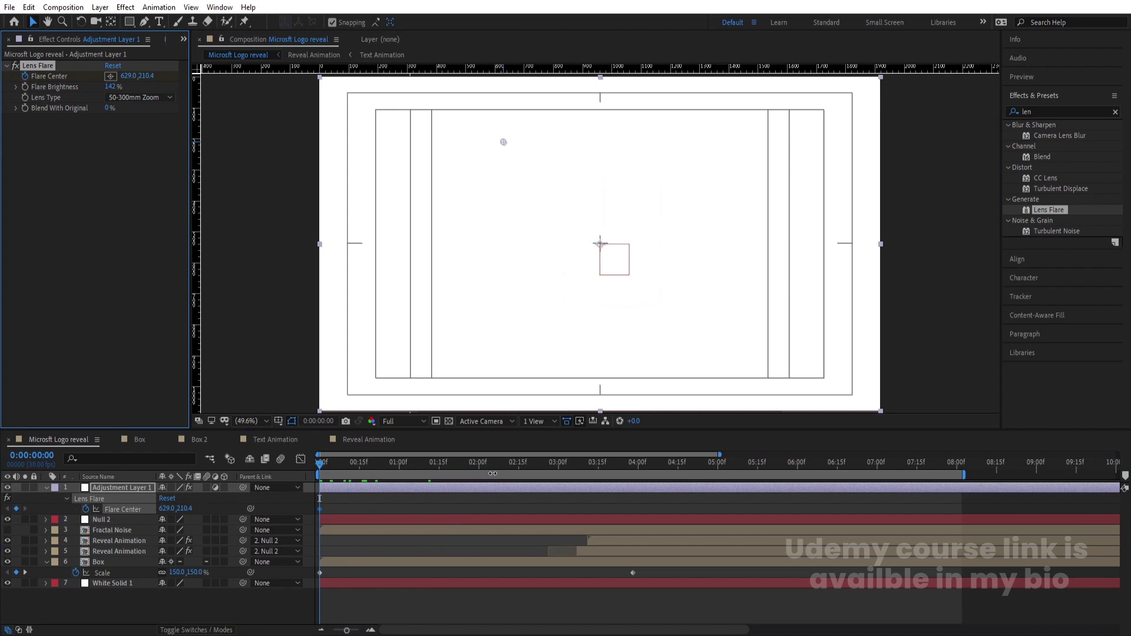
left_click_drag(509, 472, 535, 472)
key("ctrl+z")
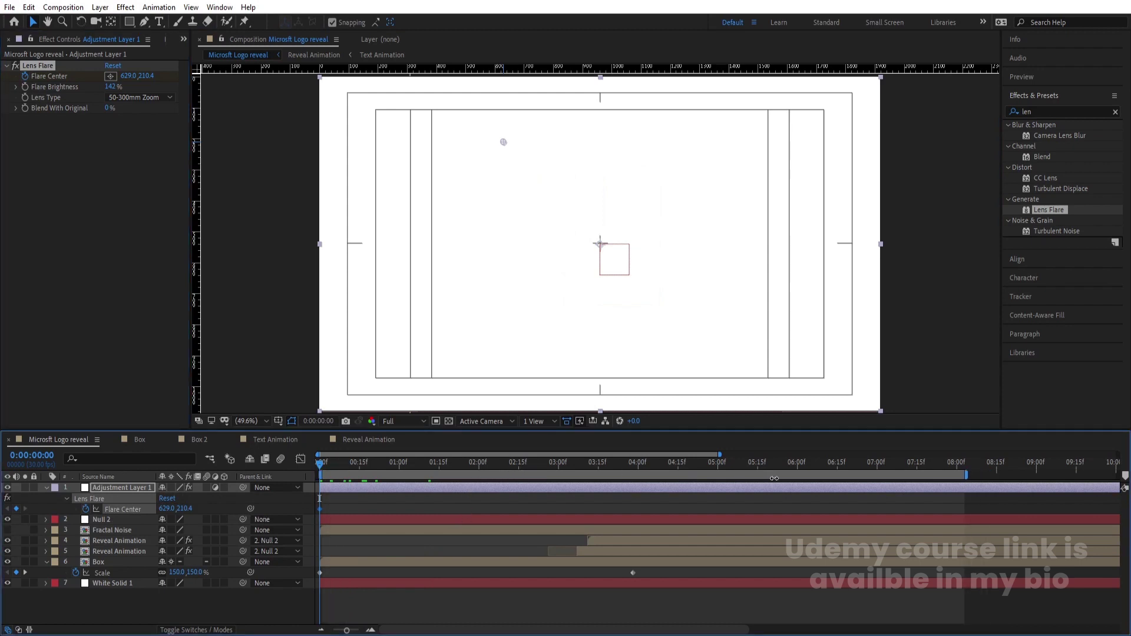
left_click_drag(850, 469, 959, 470)
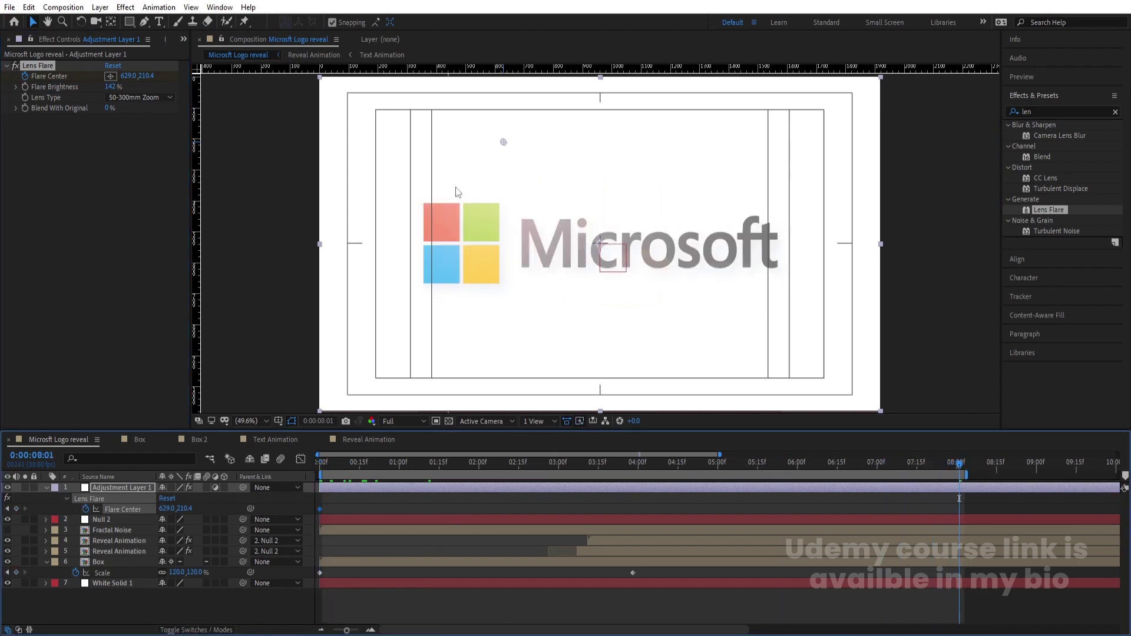
left_click_drag(505, 143, 857, 153)
Preview the logo reveal from the start with the moving lens flare.
left_click_drag(843, 462, 206, 513)
key("space")
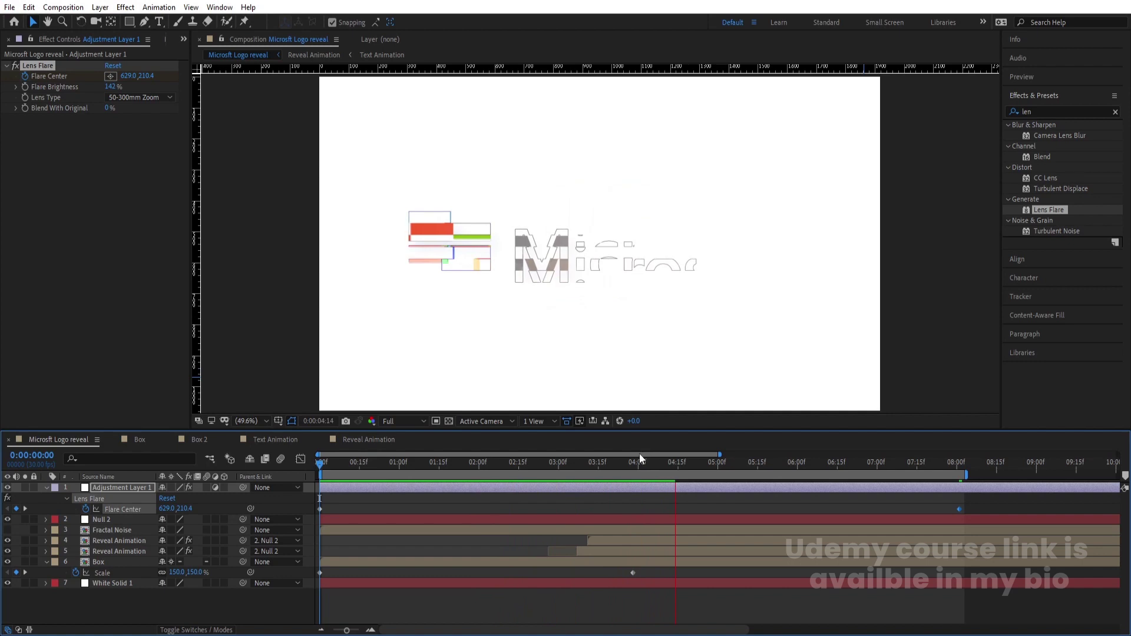
key("space")
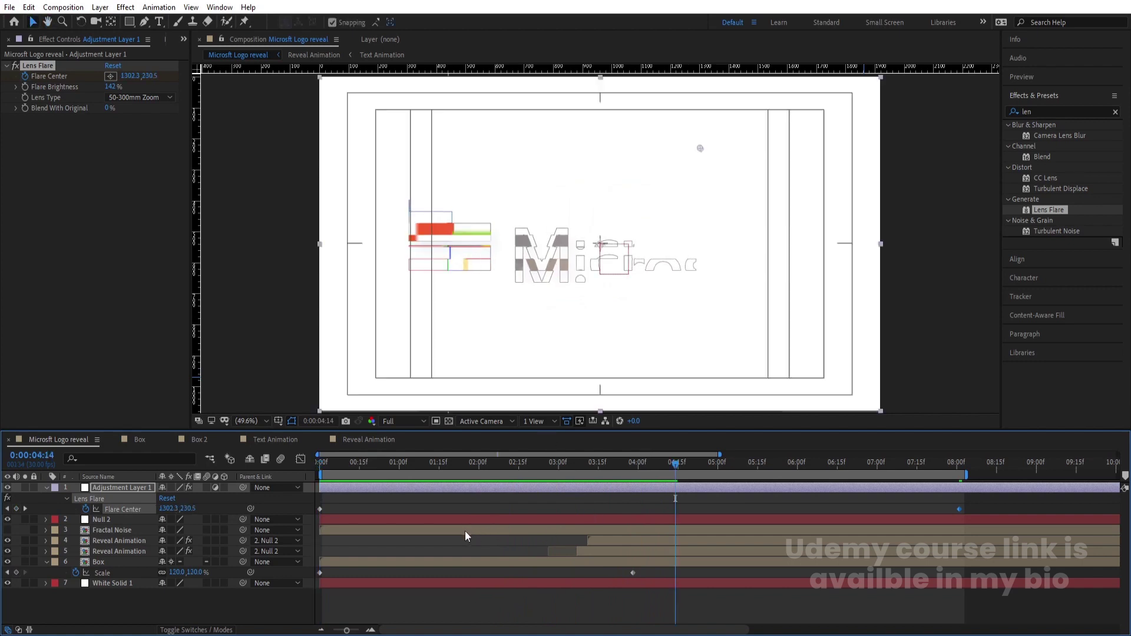
key("space")
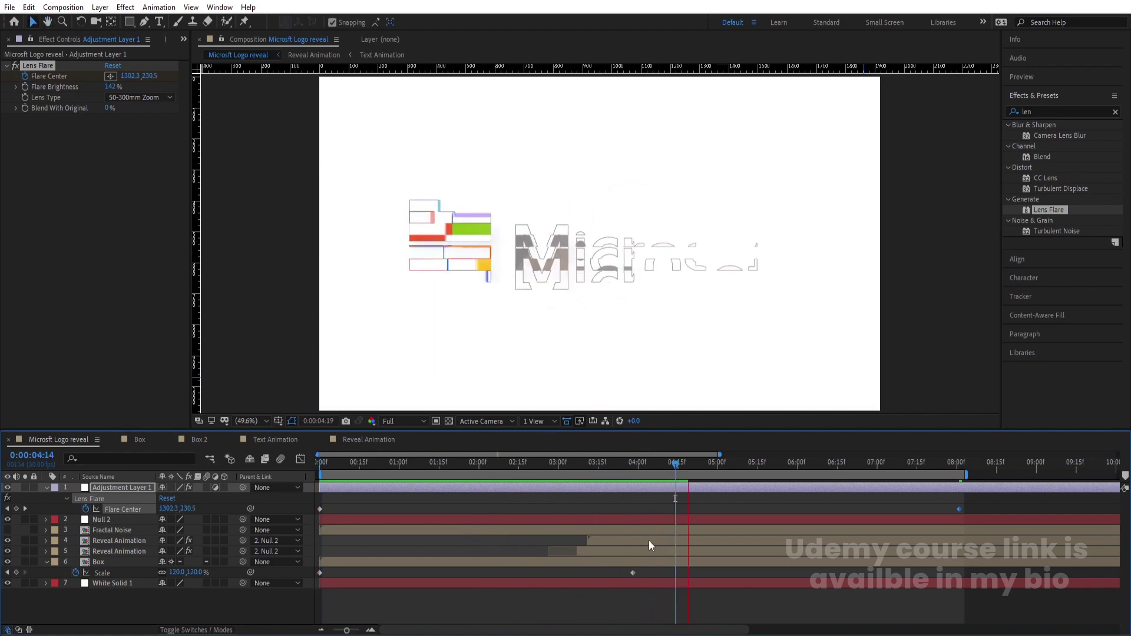
key("space")
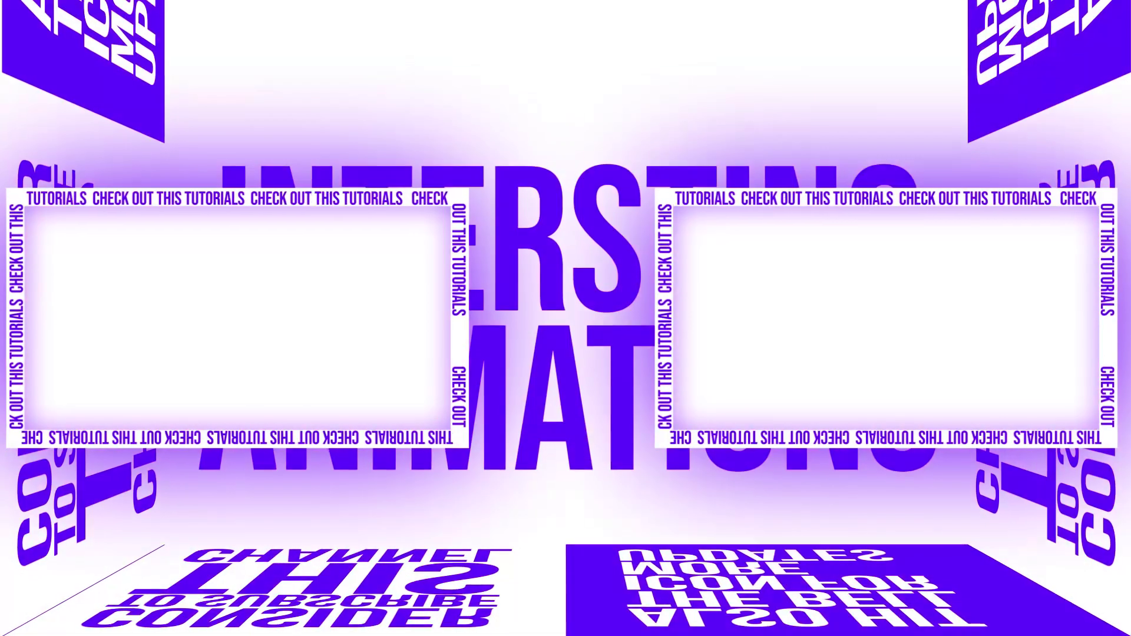